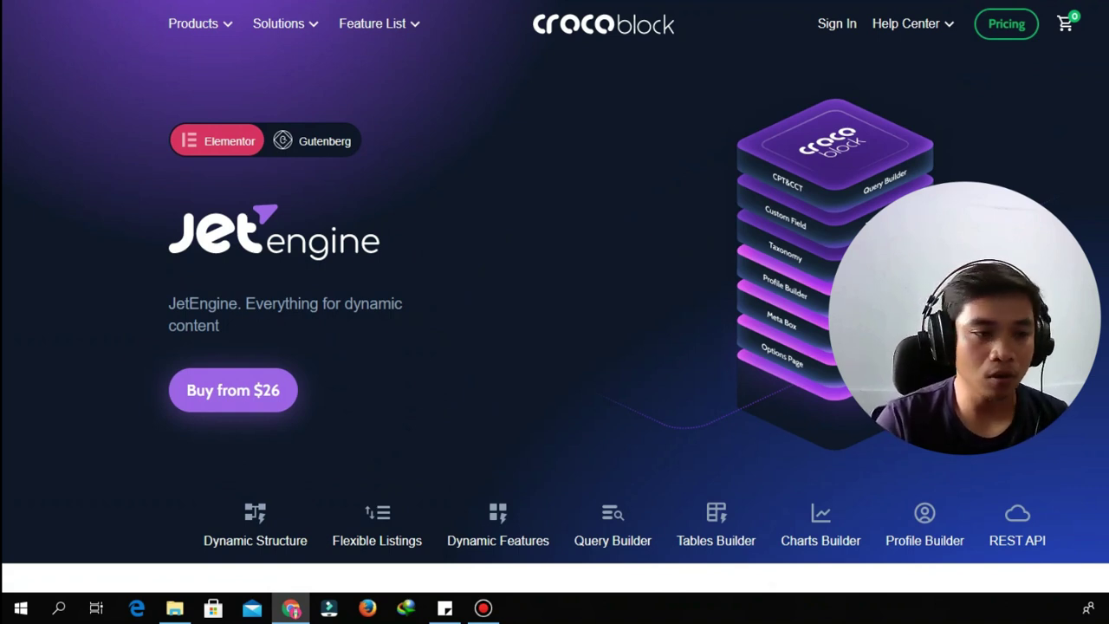
scroll(554, 294, down, 10)
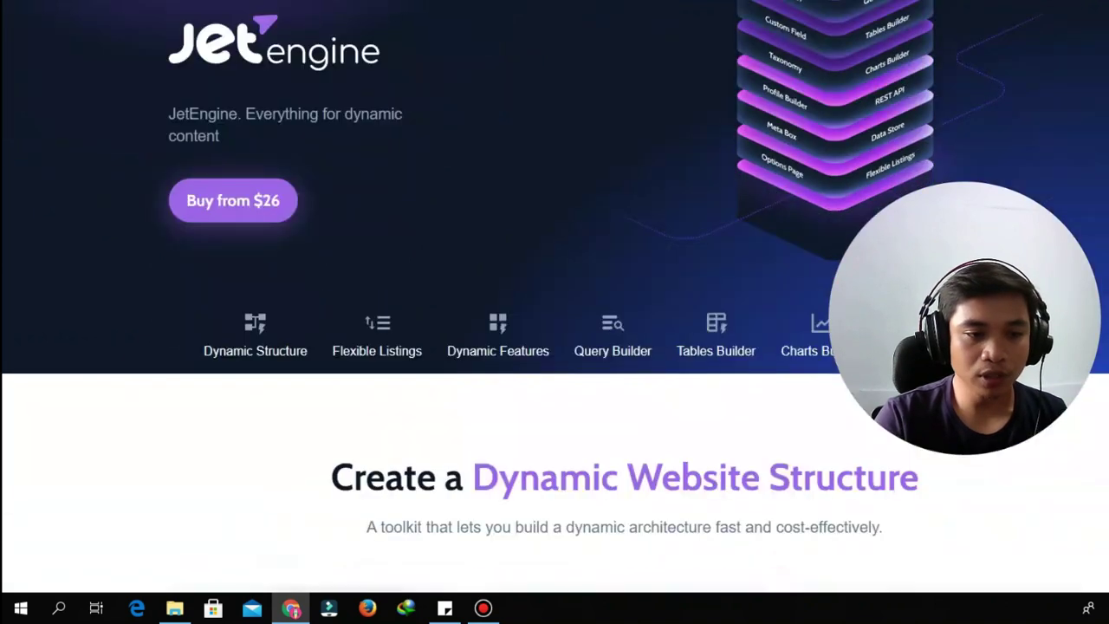
scroll(555, 321, down, 2)
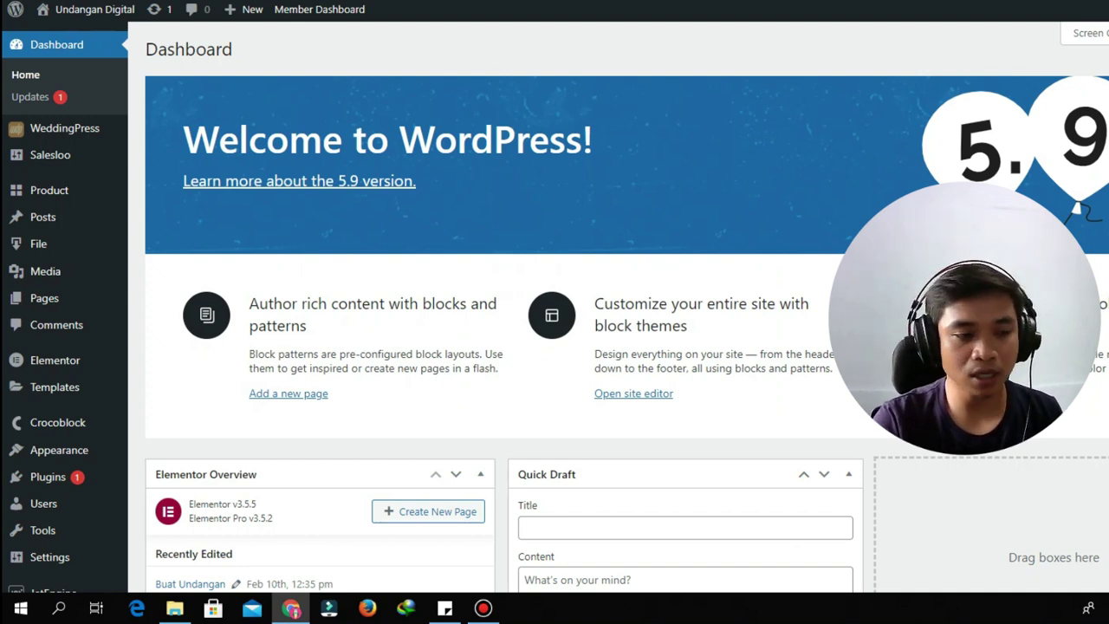
Open Elementor's settings page from the WordPress dashboard to view its general options
scroll(52, 451, down, 5)
mouse_move(51, 542)
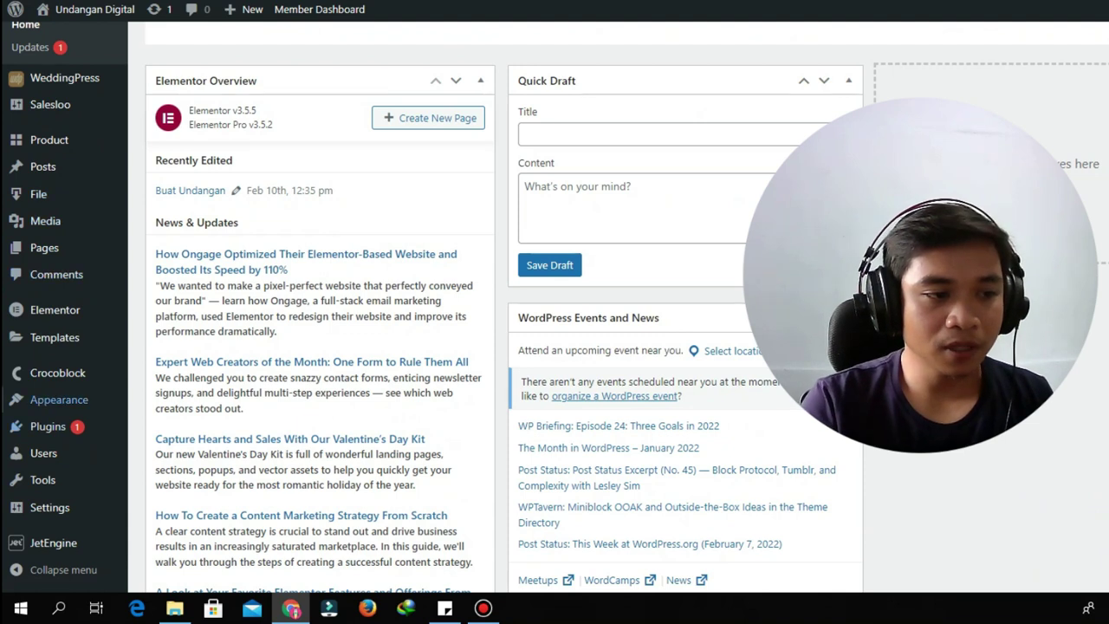
mouse_move(55, 309)
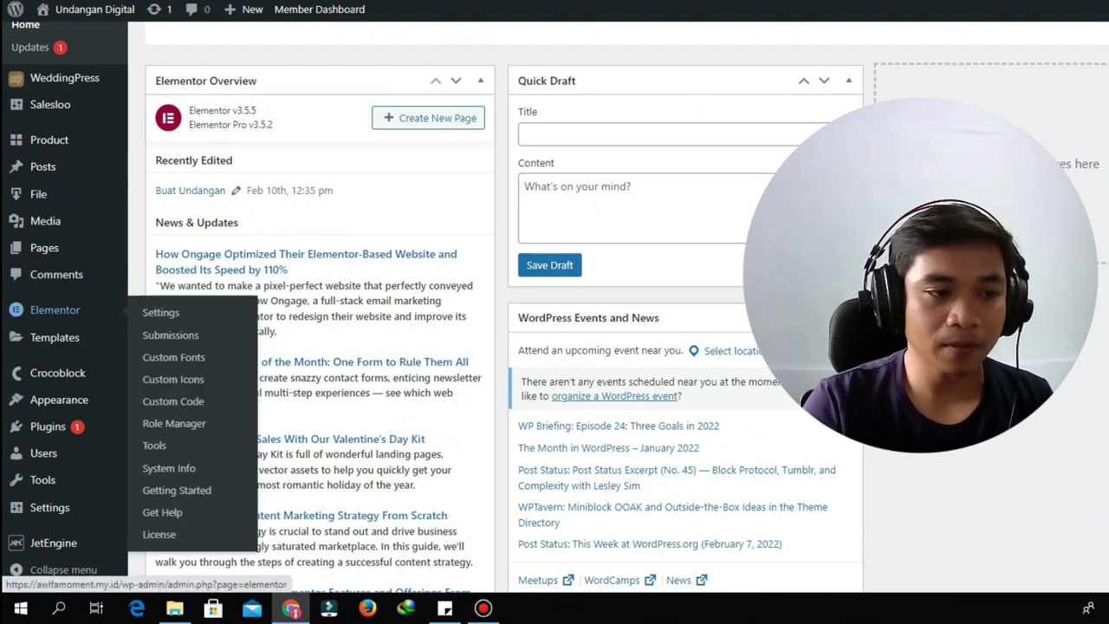
click(160, 311)
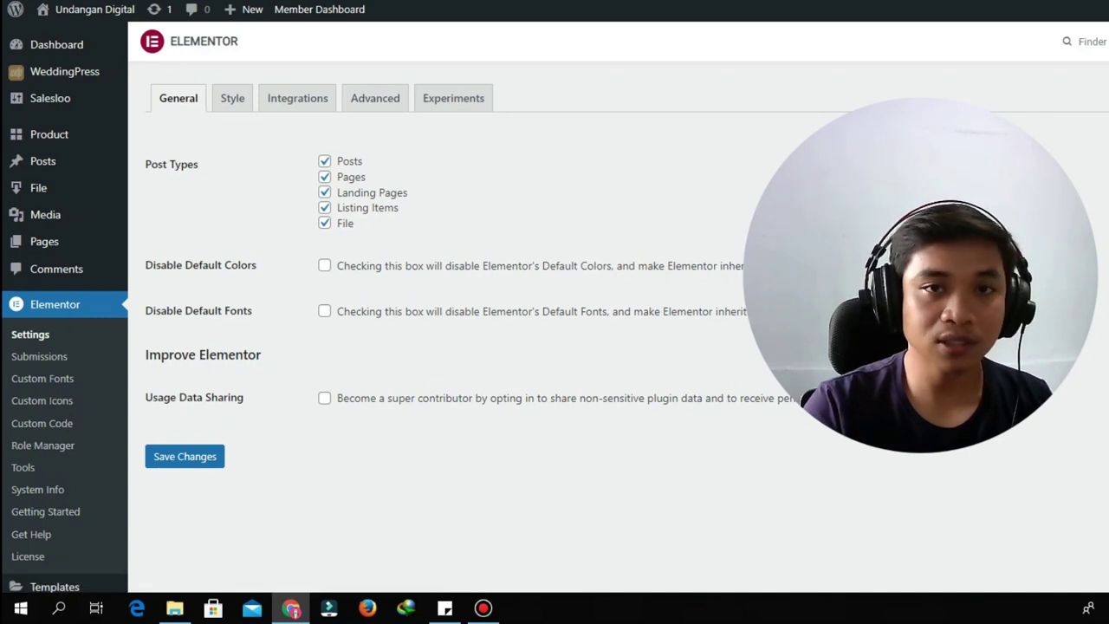
Start a new JetEngine meta box and give it the title "ACF Undangan"
scroll(554, 303, down, 3)
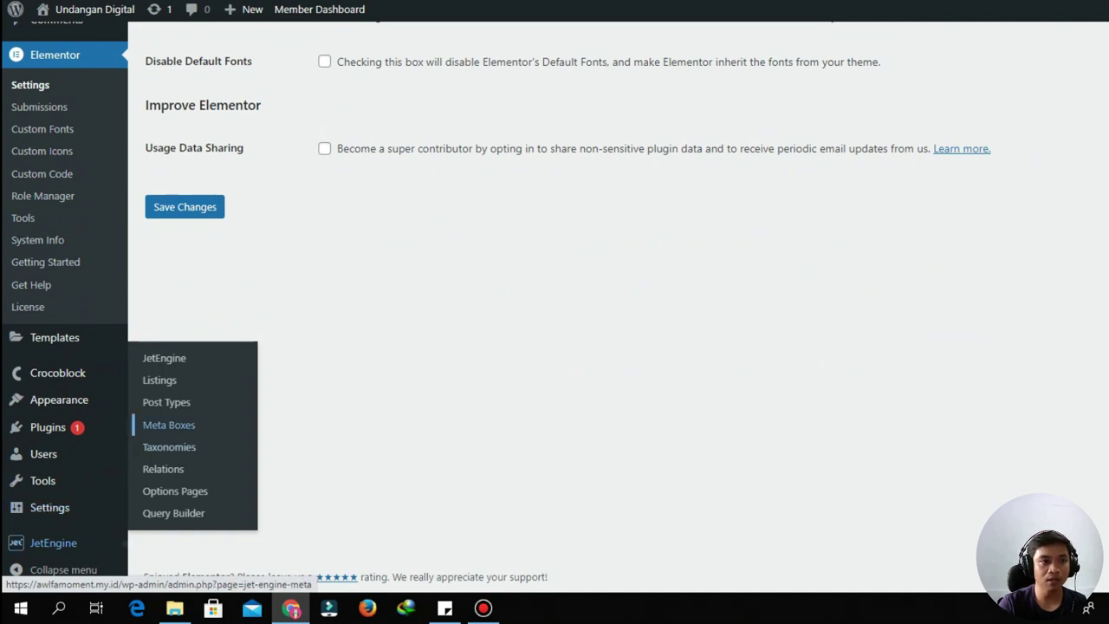
click(168, 424)
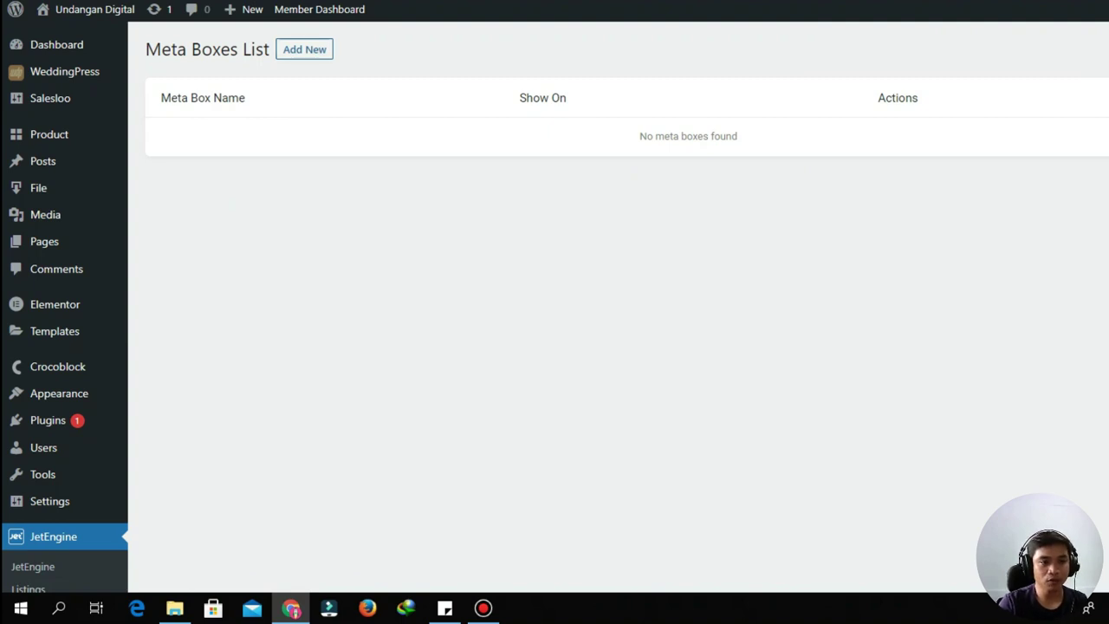
click(304, 49)
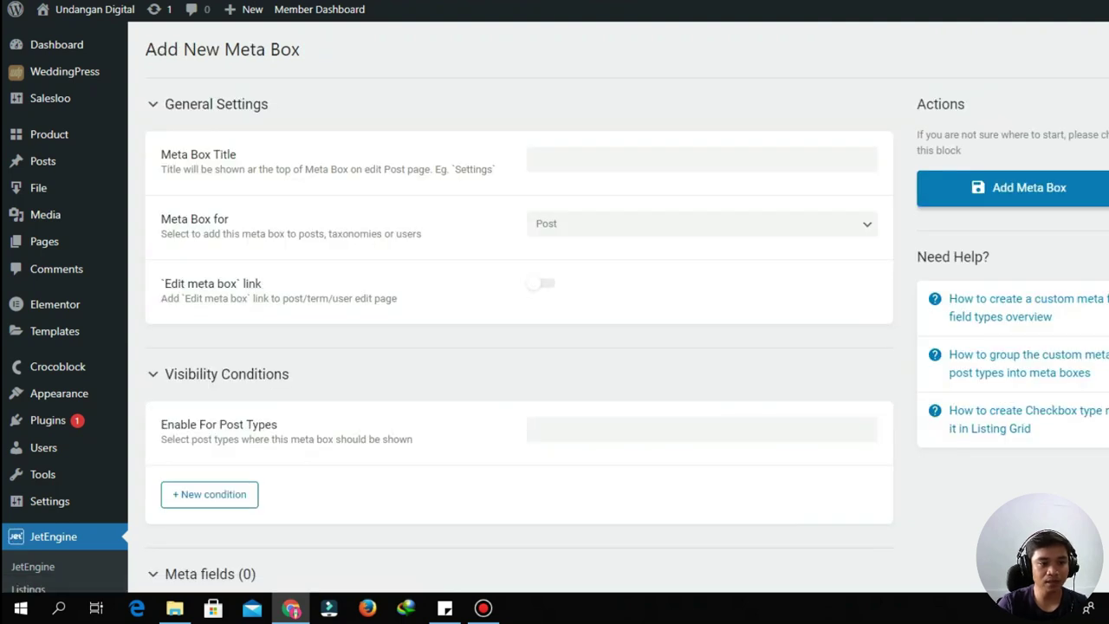
click(536, 160)
text(A)
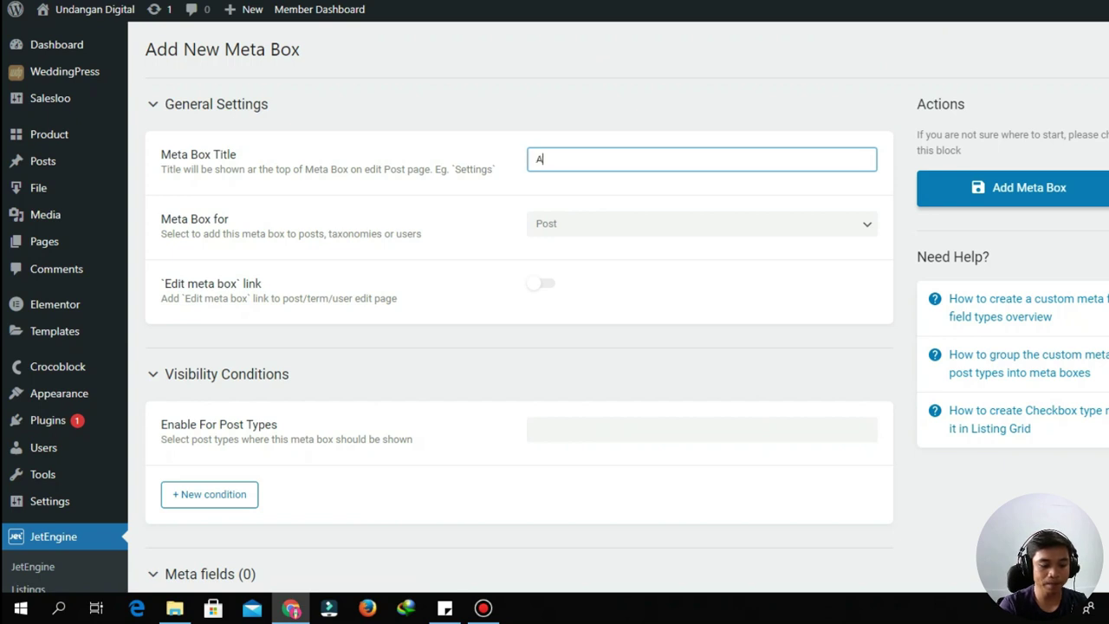
text(CF Undangan)
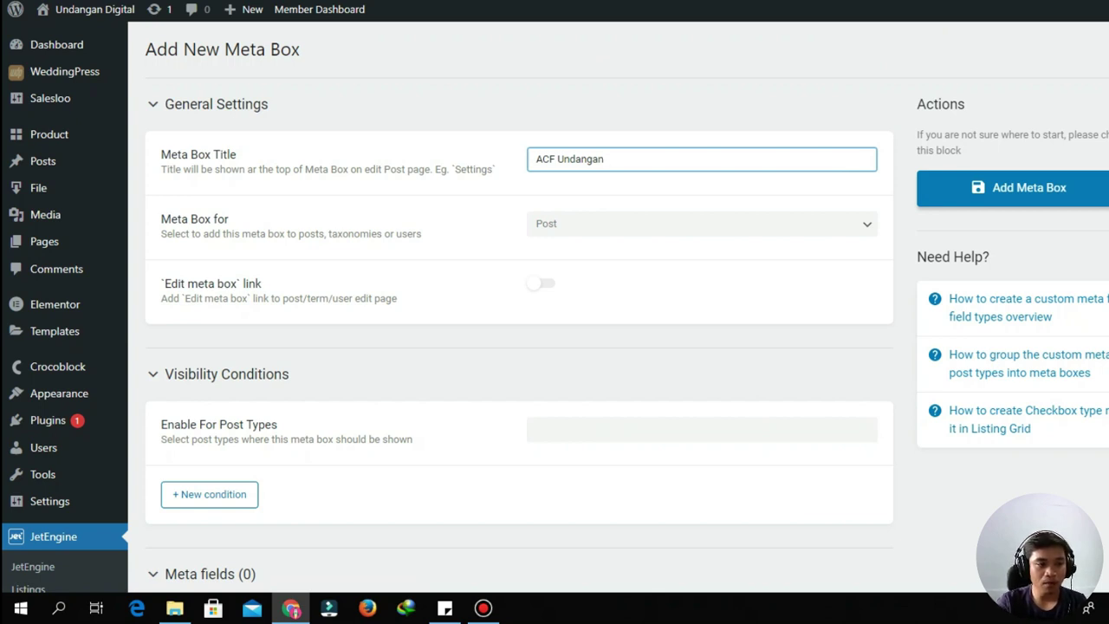
Keep the meta box assigned to Post and enable it for the Posts post type
click(701, 223)
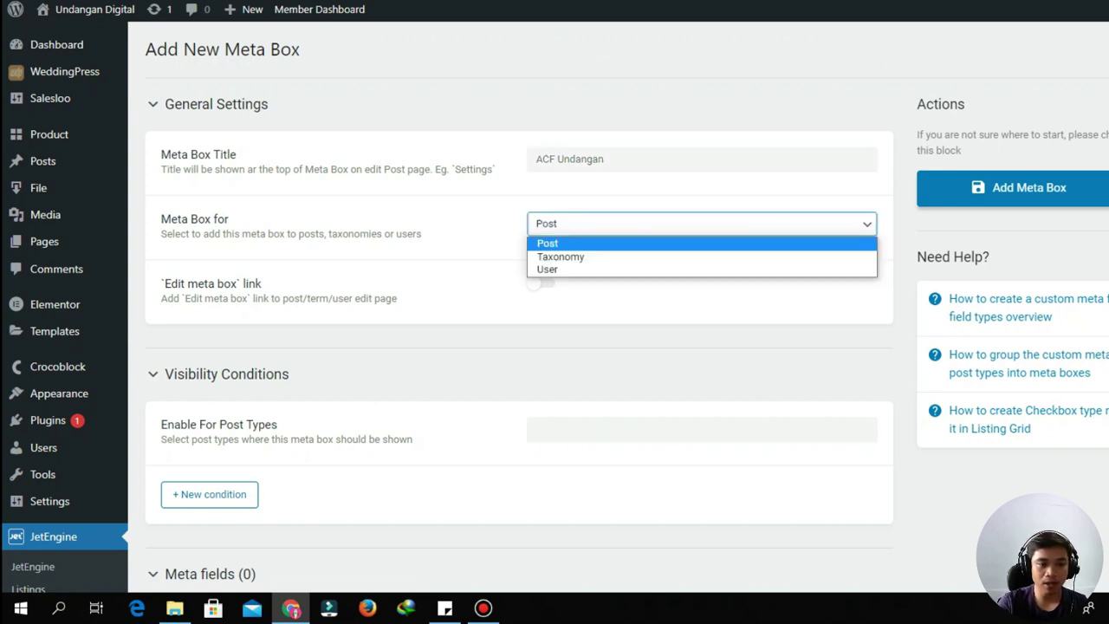
key(Up)
key(Down)
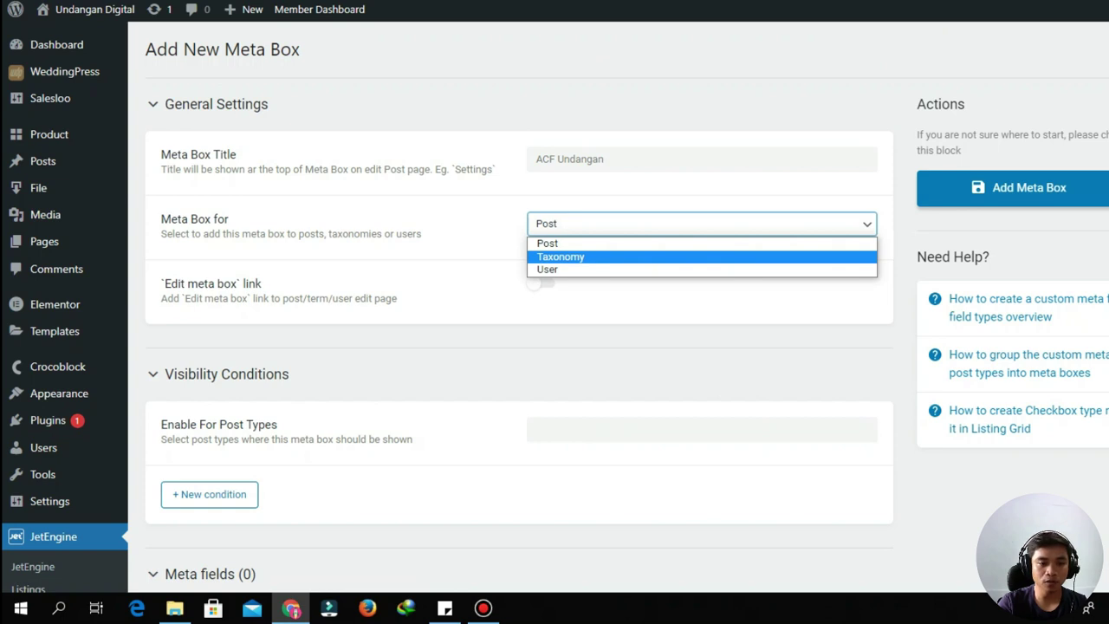
key(Down)
key(Up)
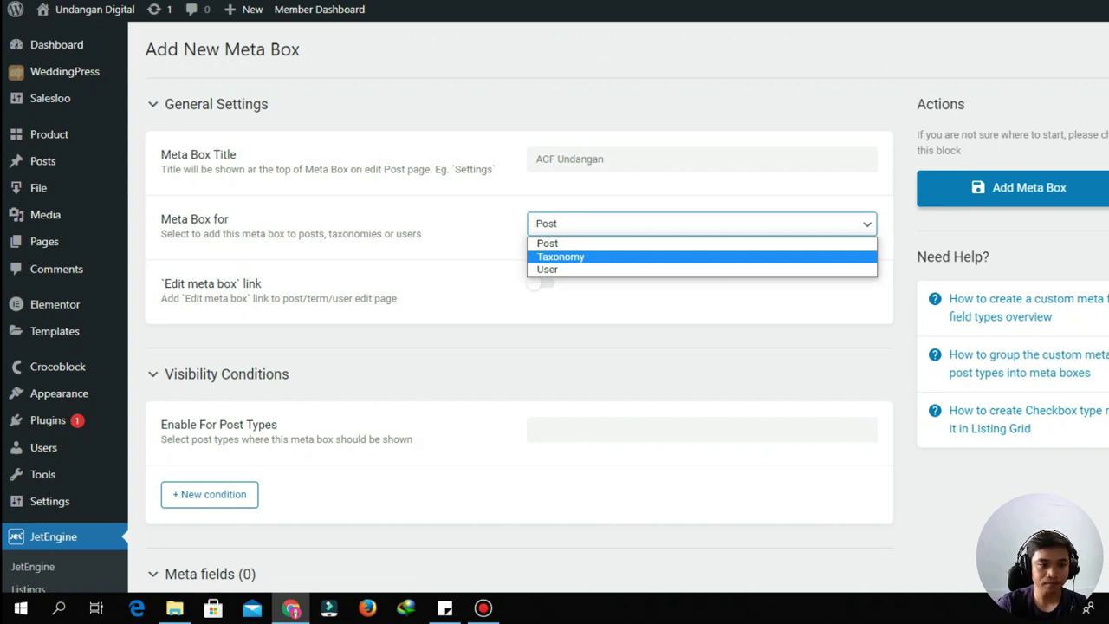
key(Escape)
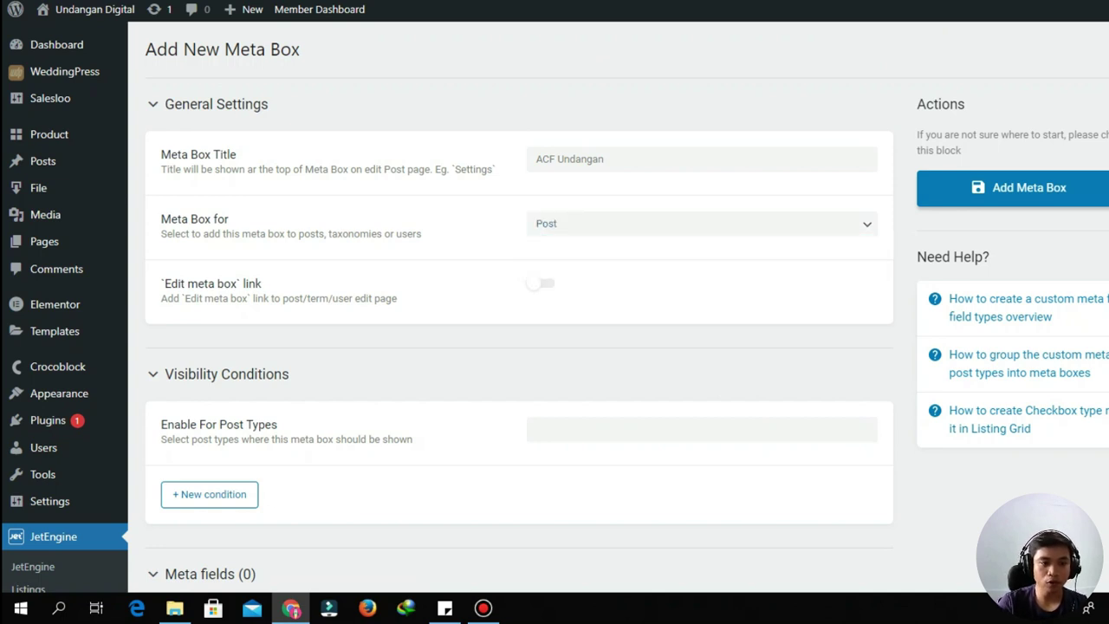
scroll(520, 347, down, 2)
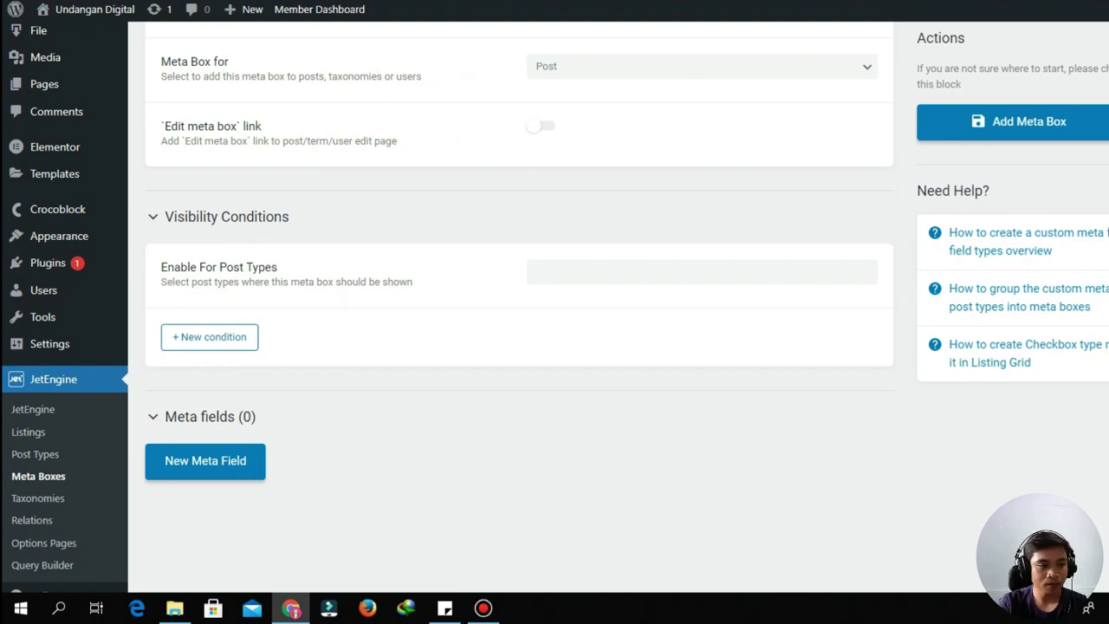
click(701, 272)
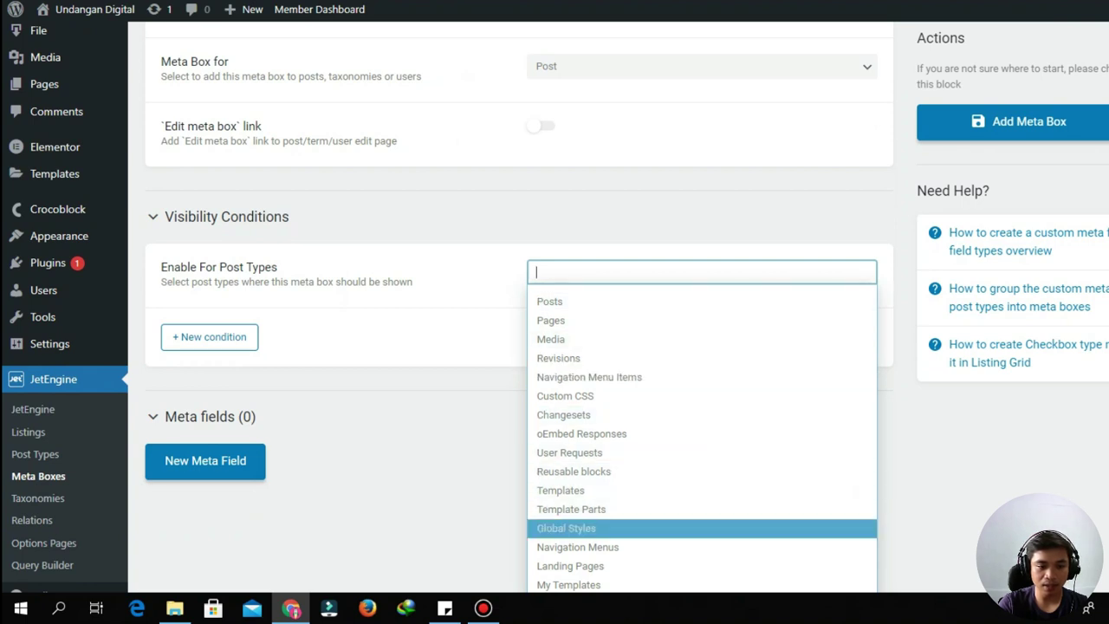
scroll(571, 528, down, 1)
scroll(606, 364, down, 1)
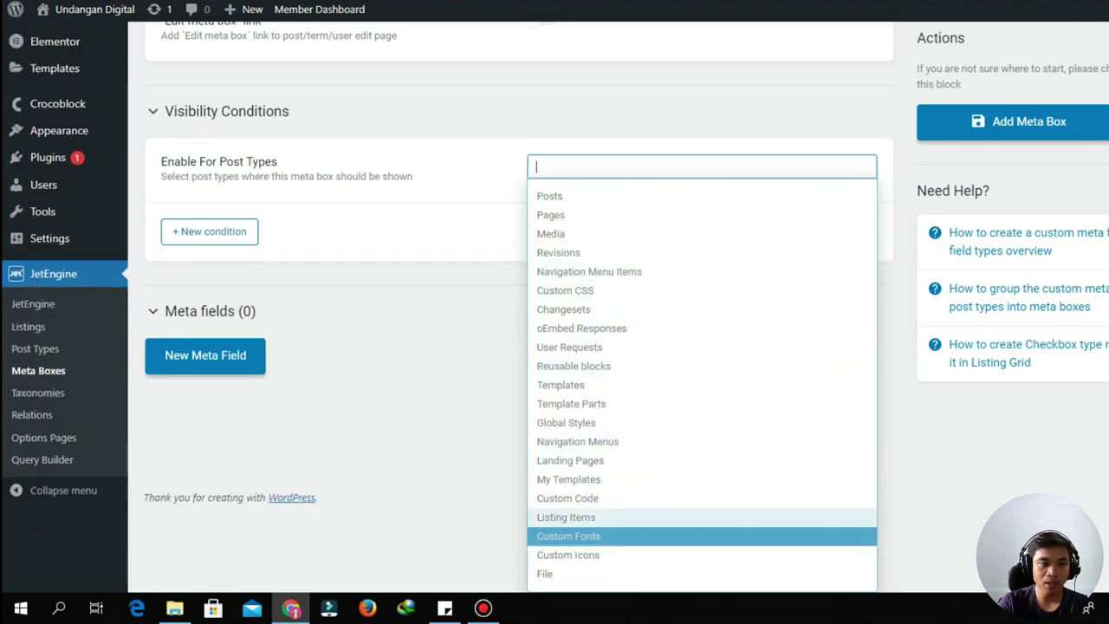
key(Return)
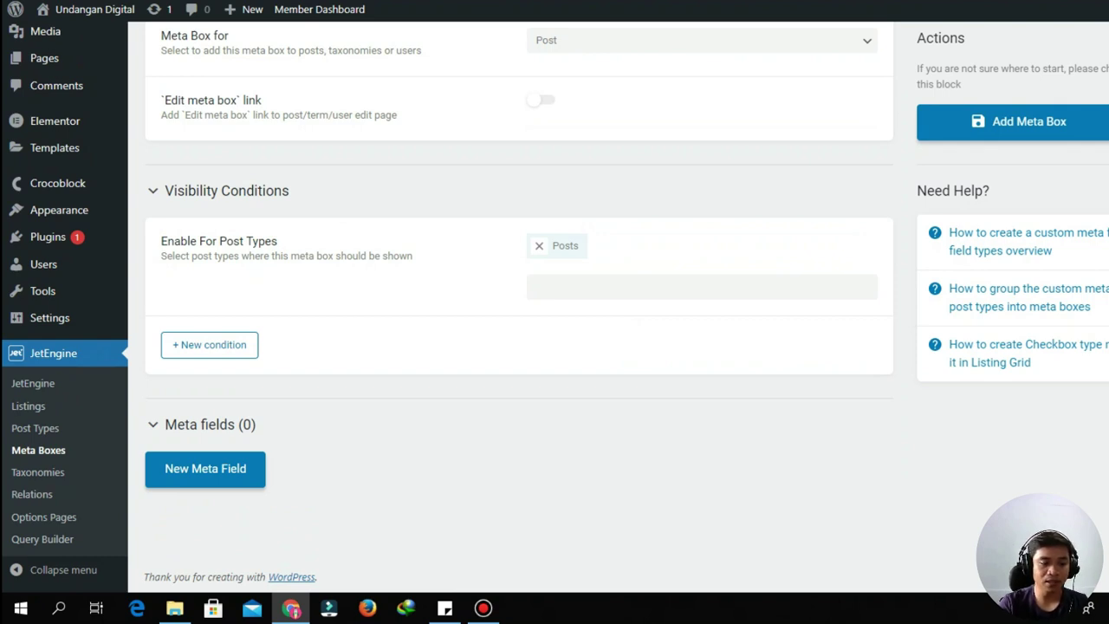
Add a new meta field and give it the label "Gambar Sampul", copied from the sticky note's field list
click(445, 608)
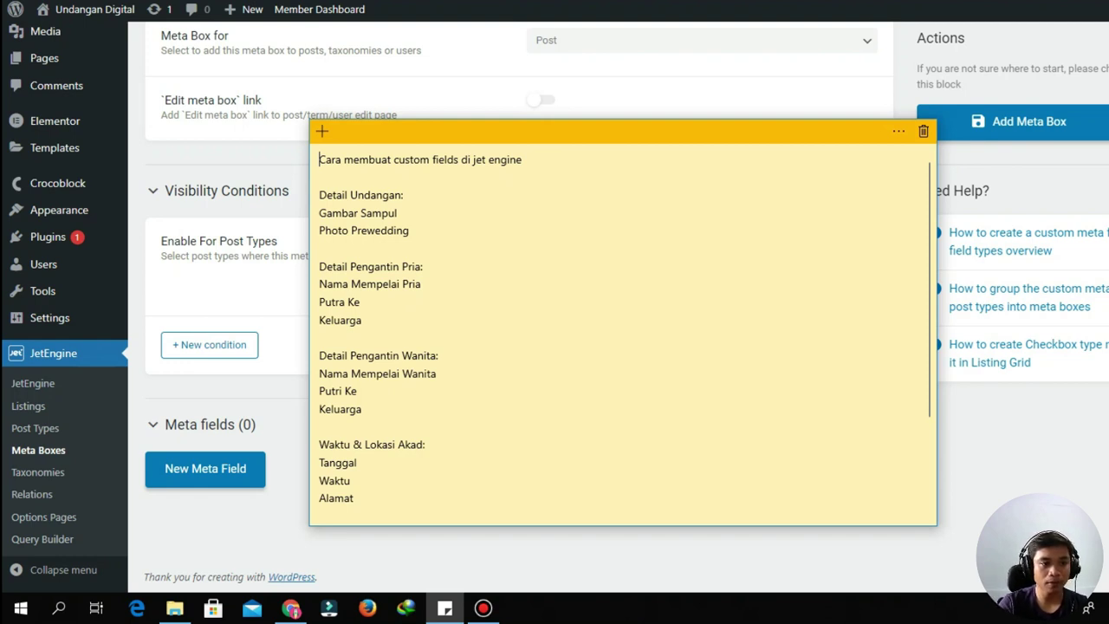
key(alt+Tab)
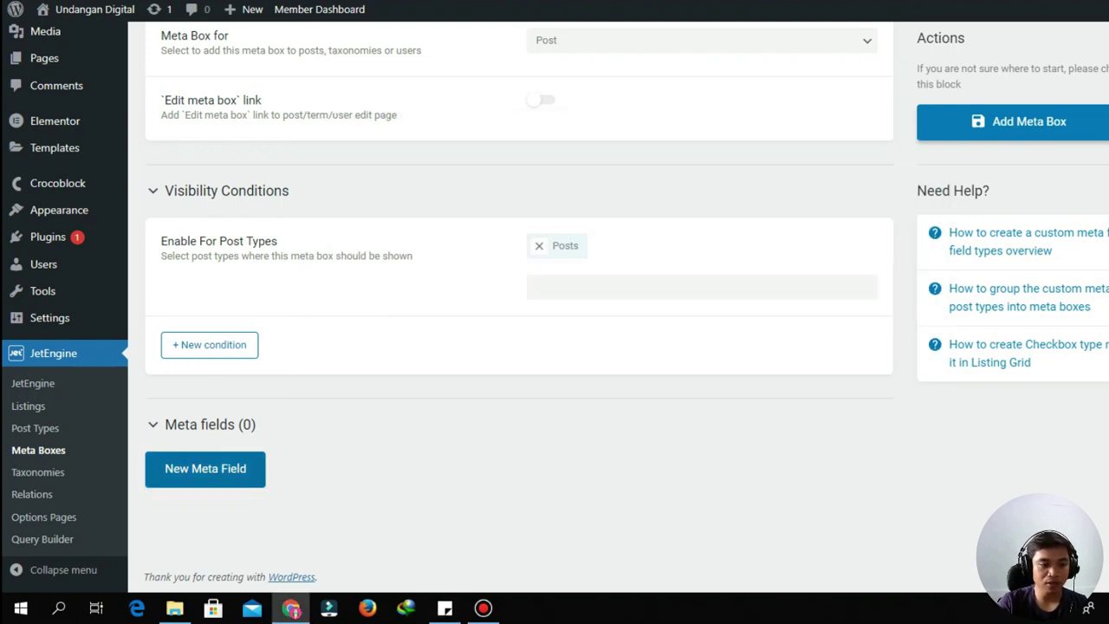
click(205, 469)
scroll(518, 307, down, 4)
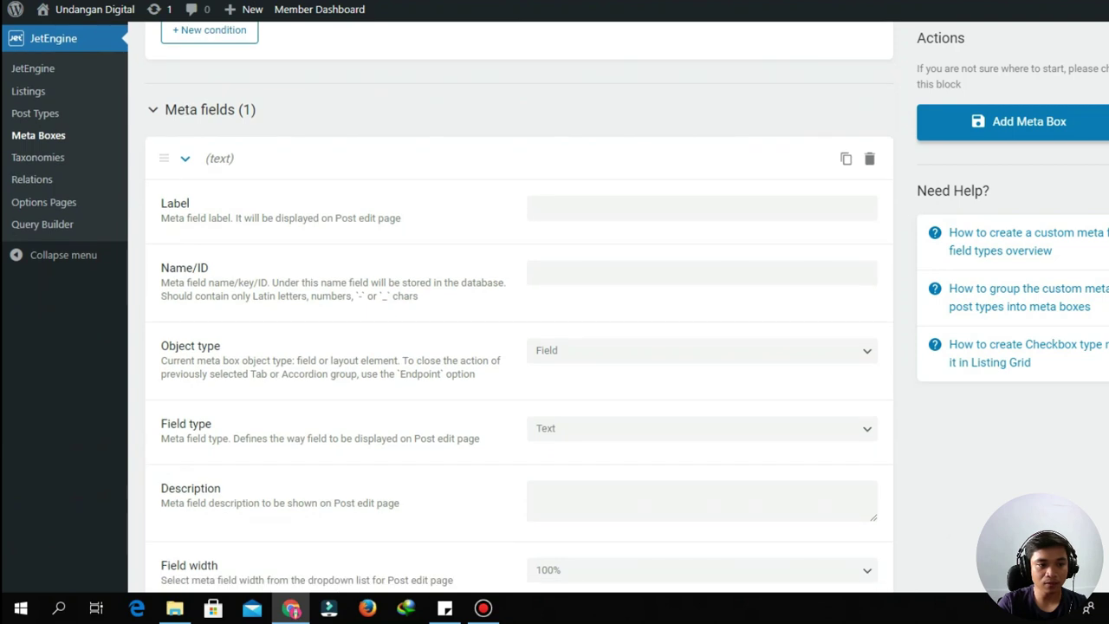
click(536, 208)
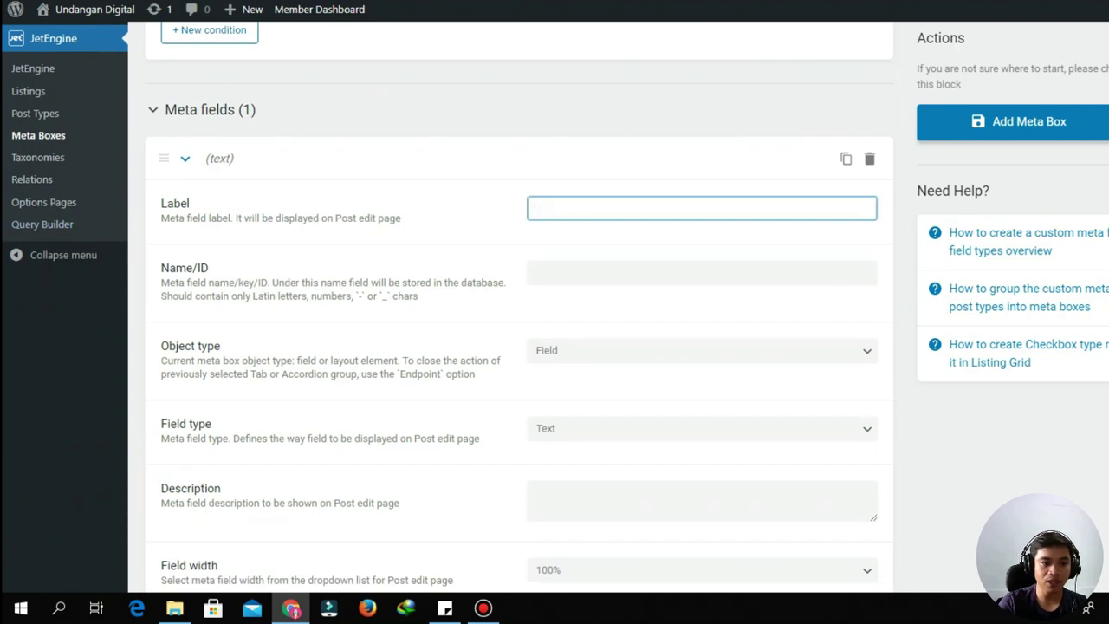
click(444, 608)
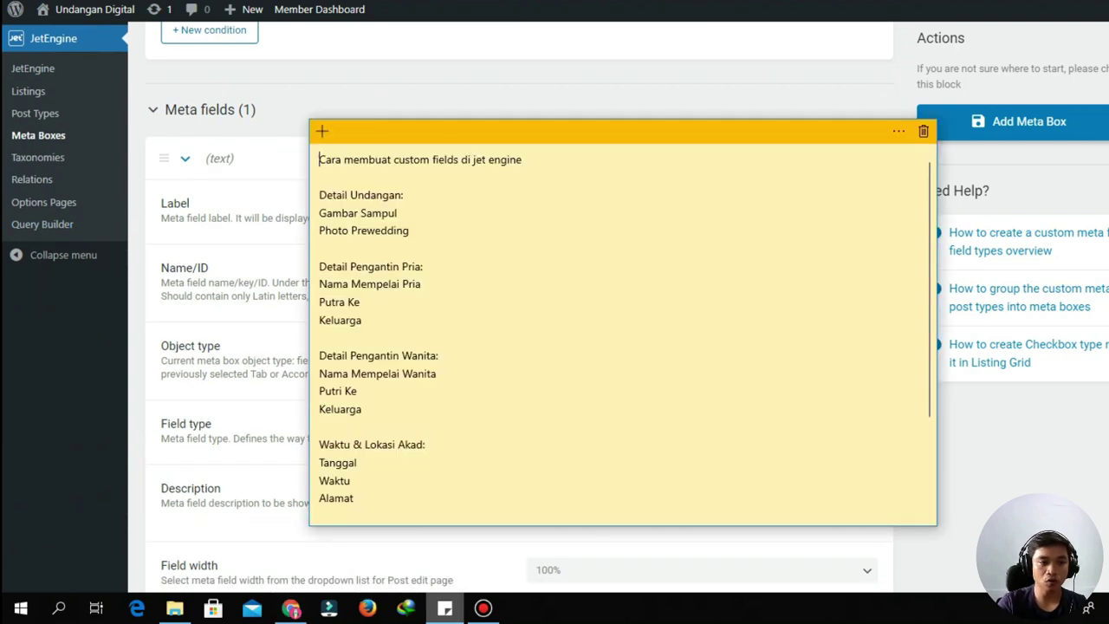
drag(398, 212, 319, 213)
key(ctrl+c)
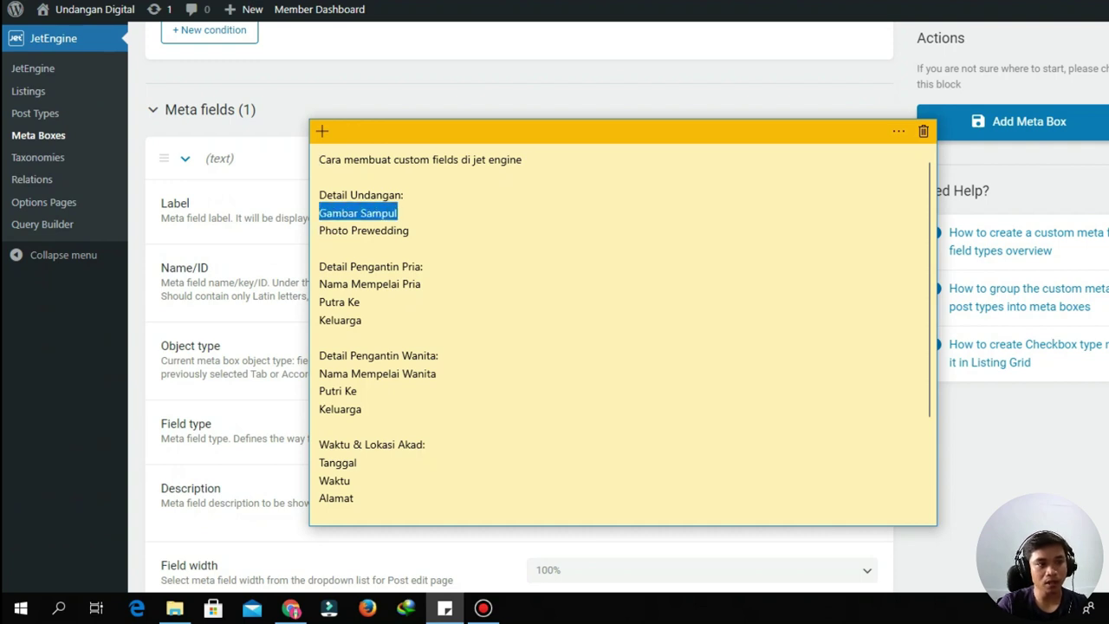
key(alt+Tab)
key(ctrl+v)
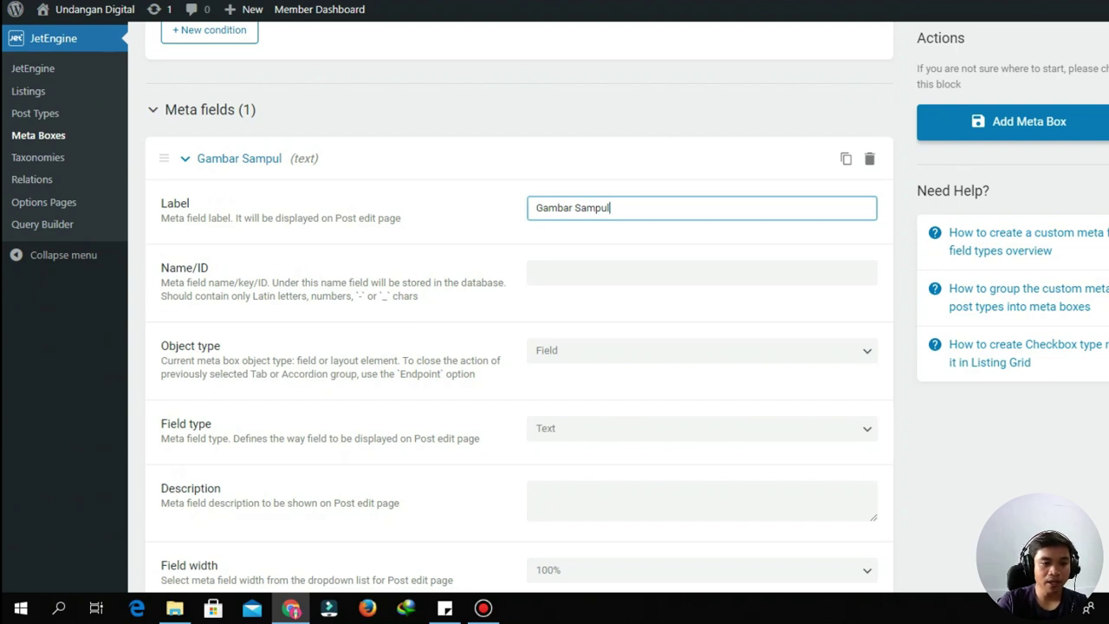
key(Tab)
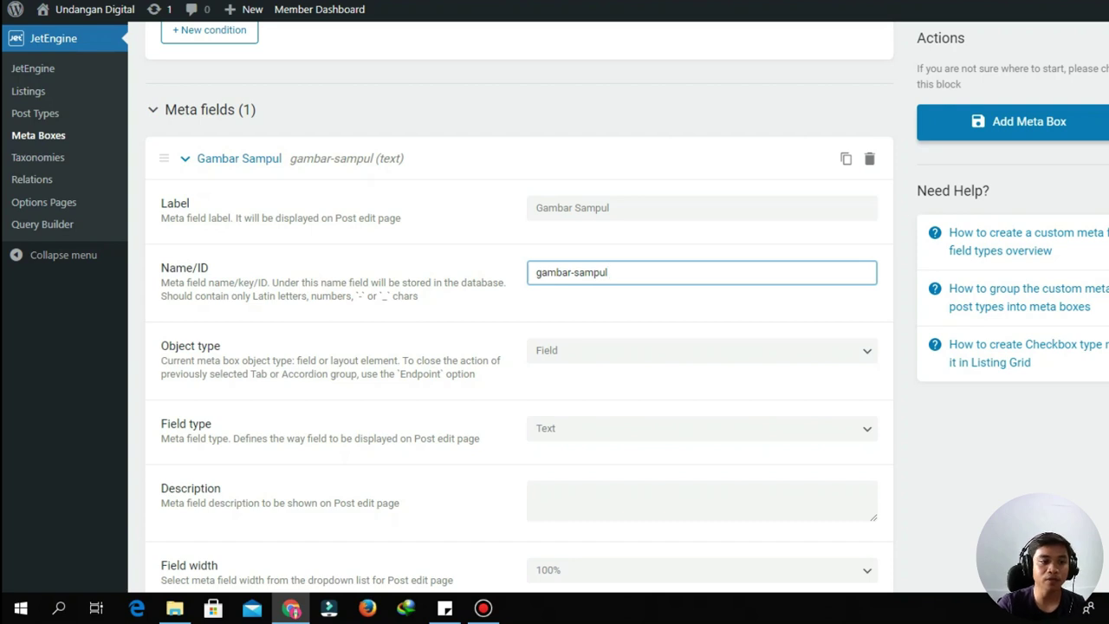
Keep Field as the object type of the Gambar Sampul meta field after reviewing the alternatives
scroll(520, 303, down, 1)
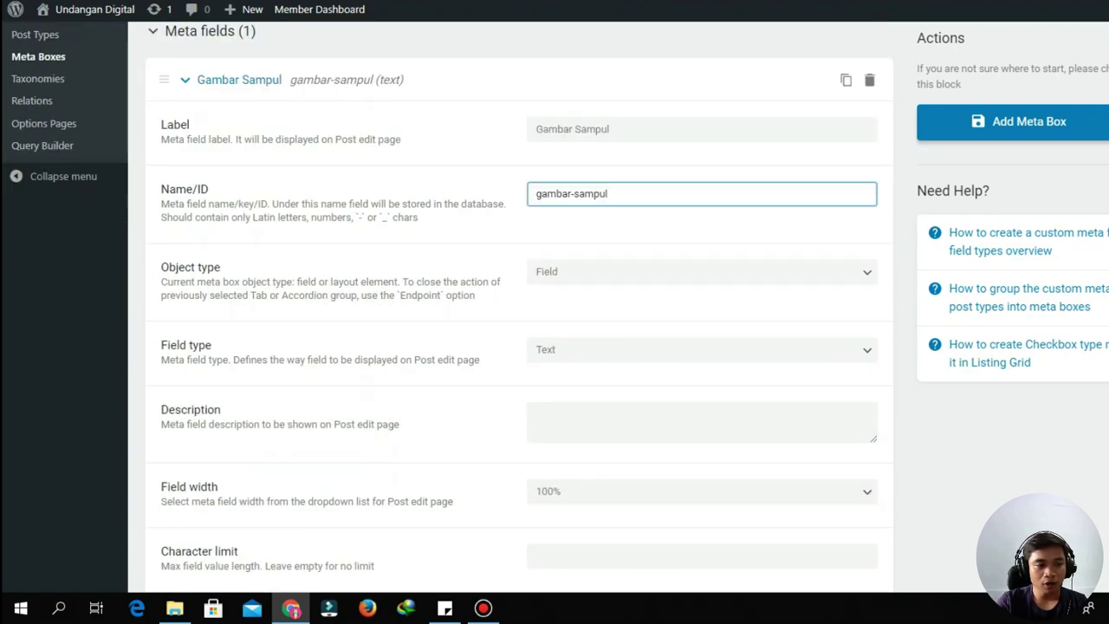
click(701, 271)
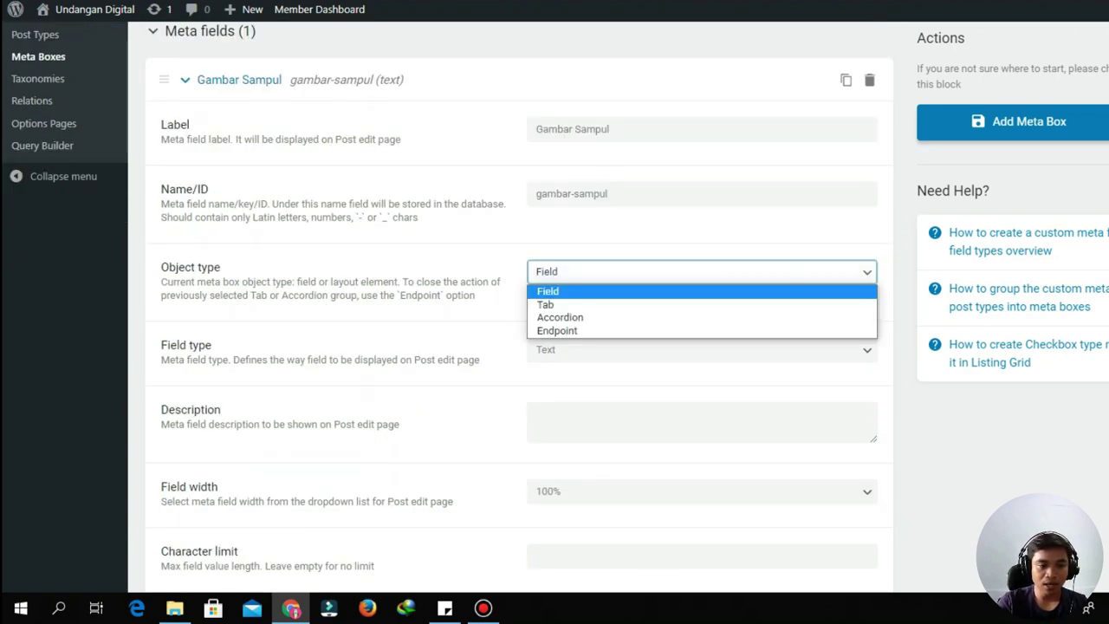
click(701, 271)
click(700, 271)
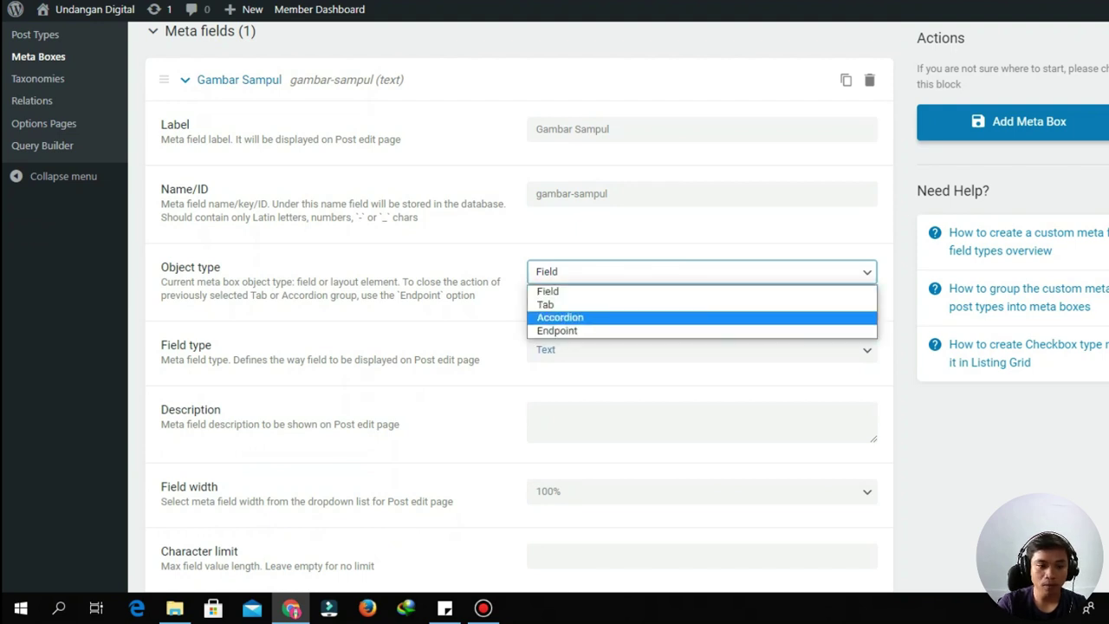
key(Up)
key(Up)
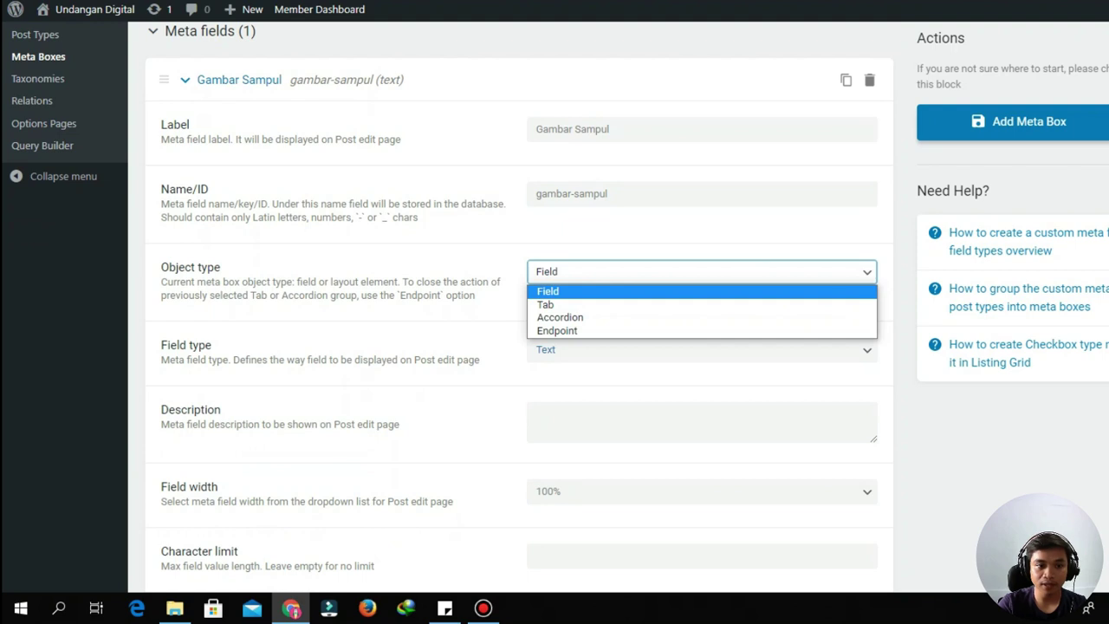
key(Return)
Set the Gambar Sampul field's type to Media and activate its Description box
scroll(447, 302, down, 1)
scroll(511, 312, down, 2)
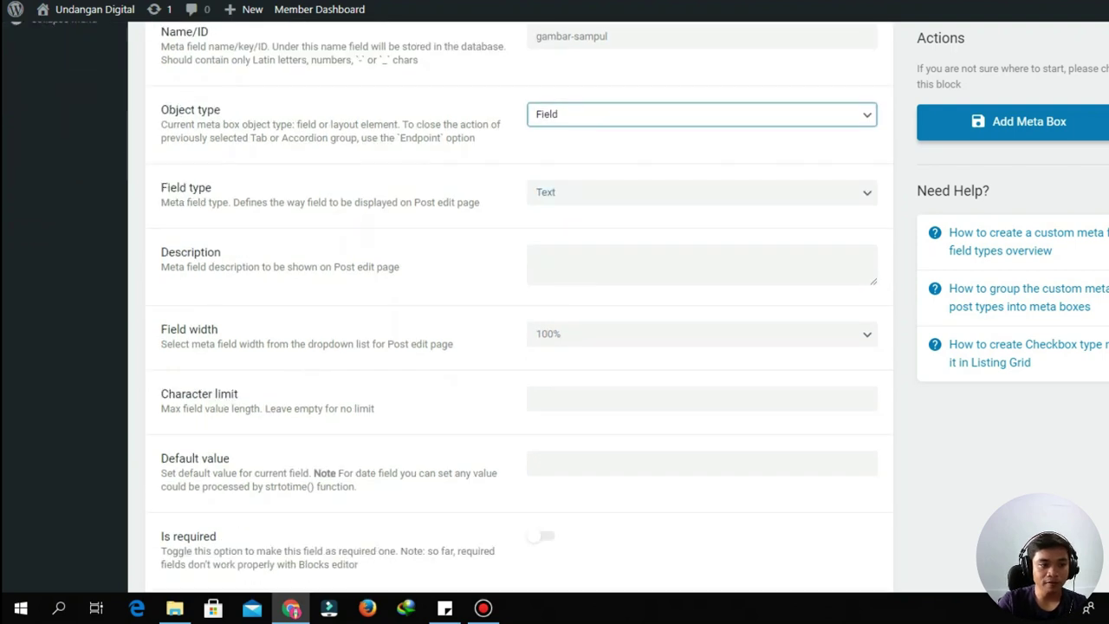
click(701, 192)
key(Down)
key(Down)
key(Down)
key(Down)
key(Down)
key(Down)
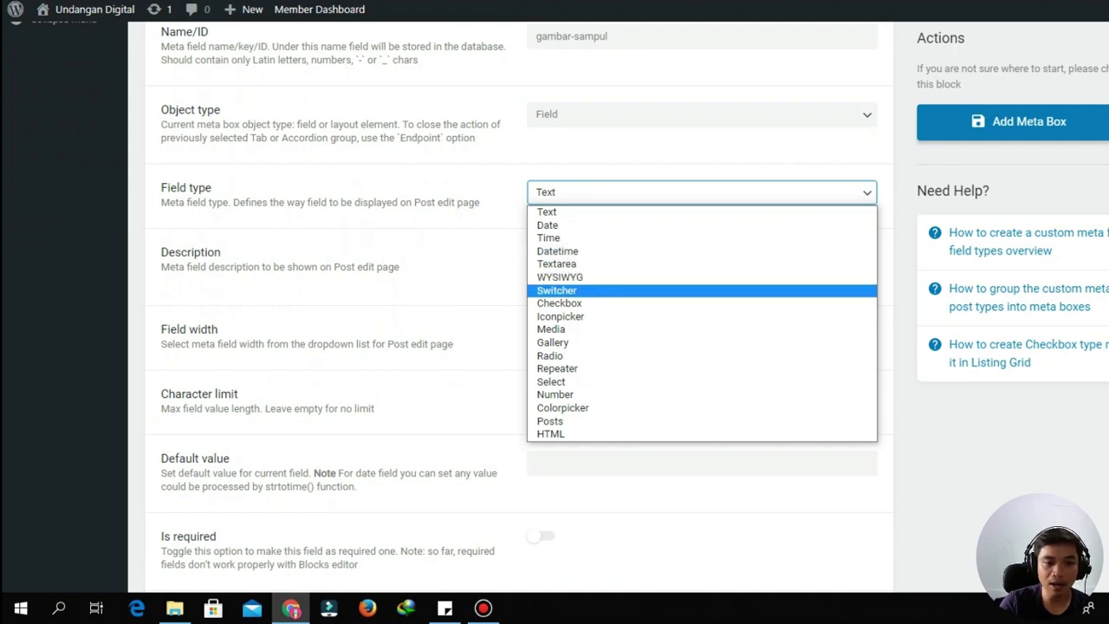
key(Up)
key(Down)
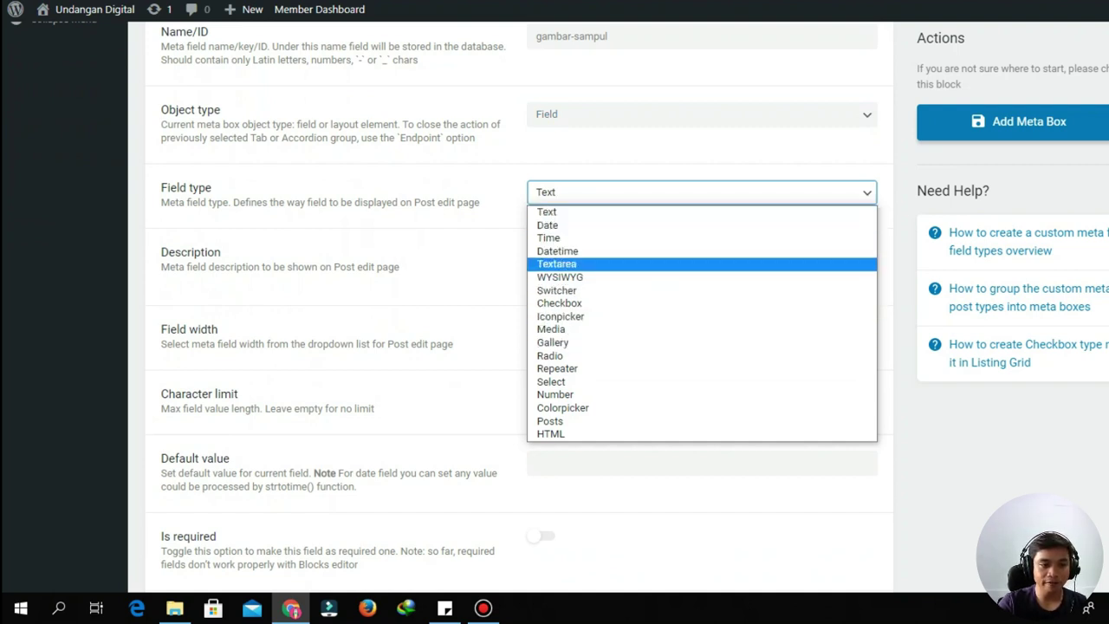
click(551, 329)
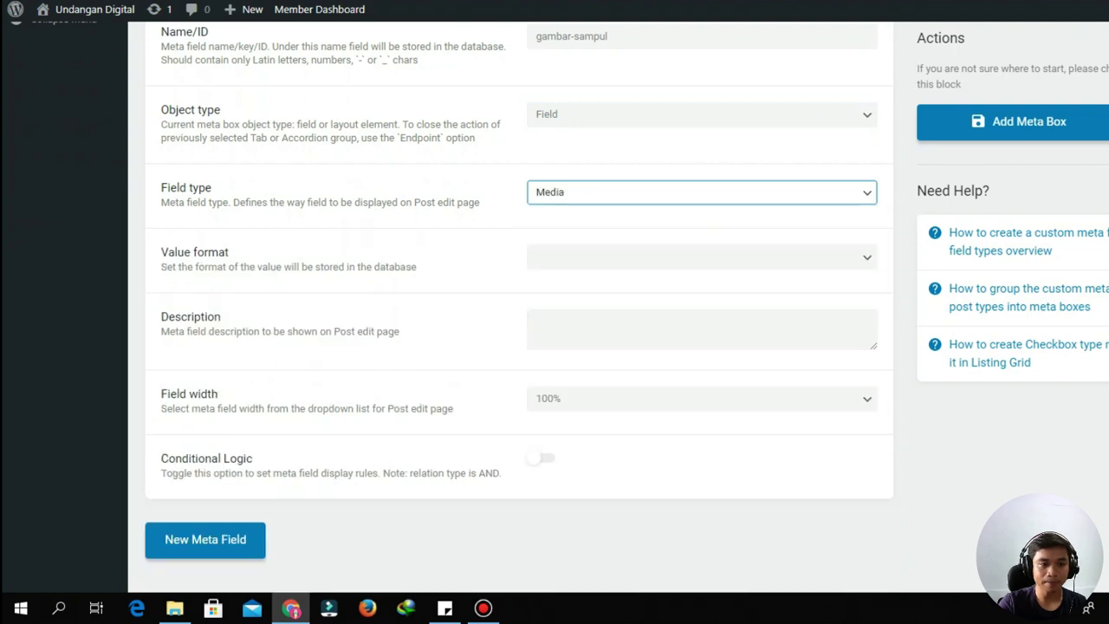
scroll(572, 311, down, 1)
click(572, 296)
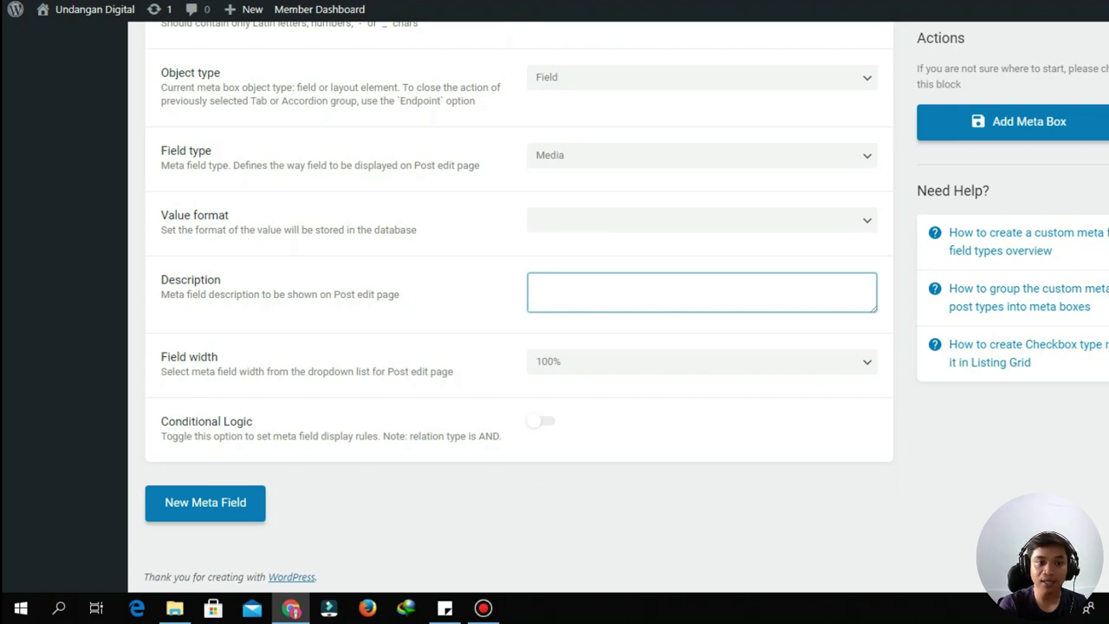
Enter "Masukkan Nama Lengkap mempelai Pria" as the description of the Gambar Sampul field
text(MAS)
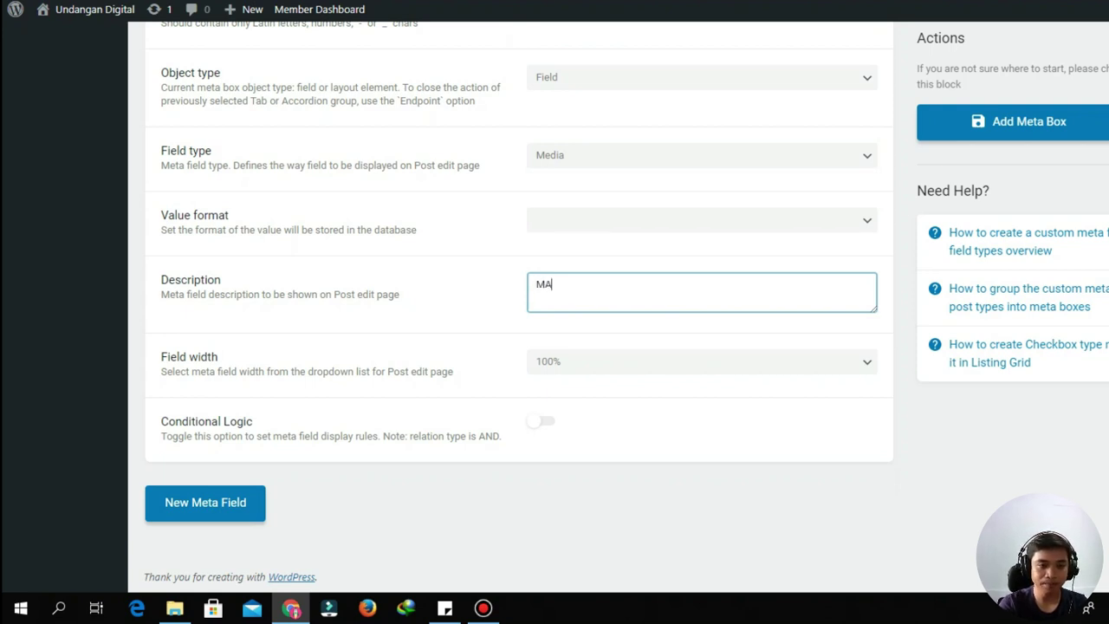
key(BackSpace)
key(BackSpace)
text(asu)
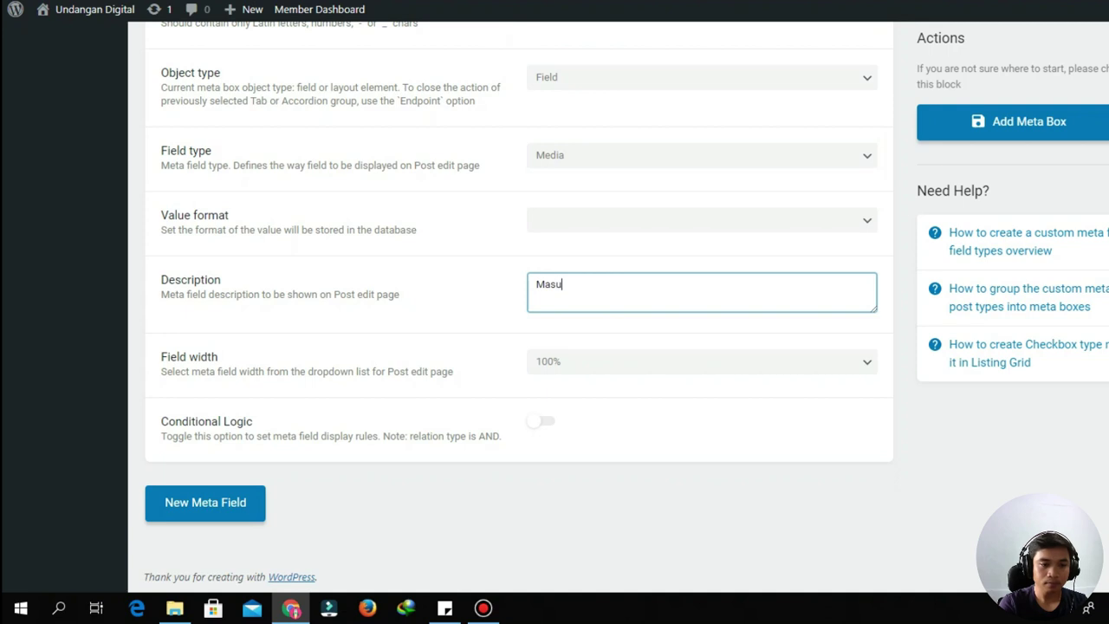
text(kkan Nama )
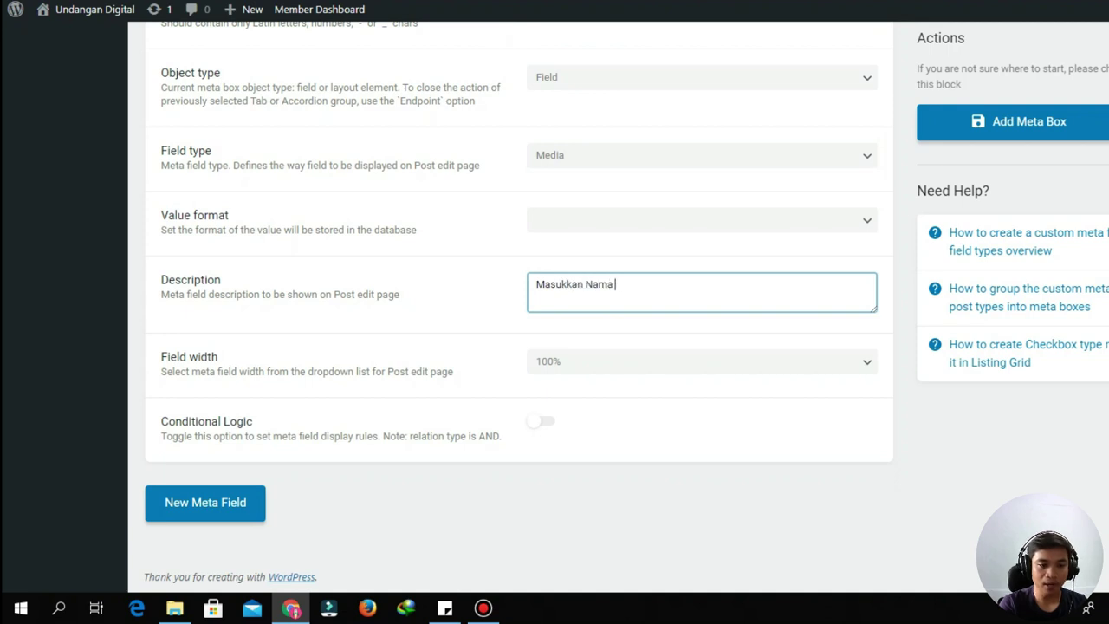
text(Lengkap m)
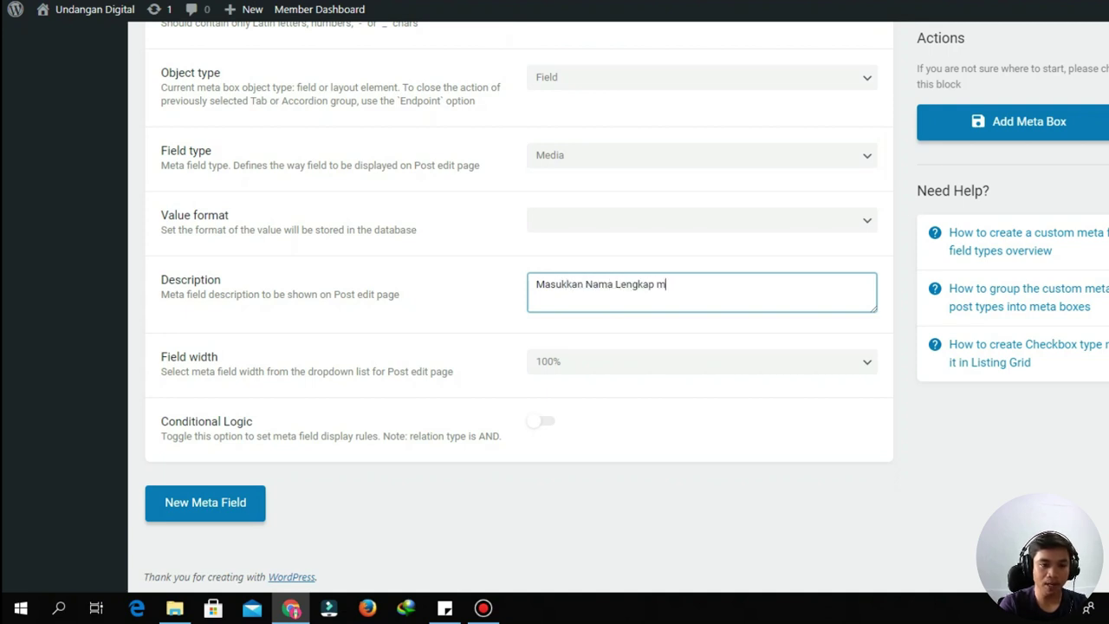
text(erm)
key(BackSpace)
key(BackSpace)
text(mpela)
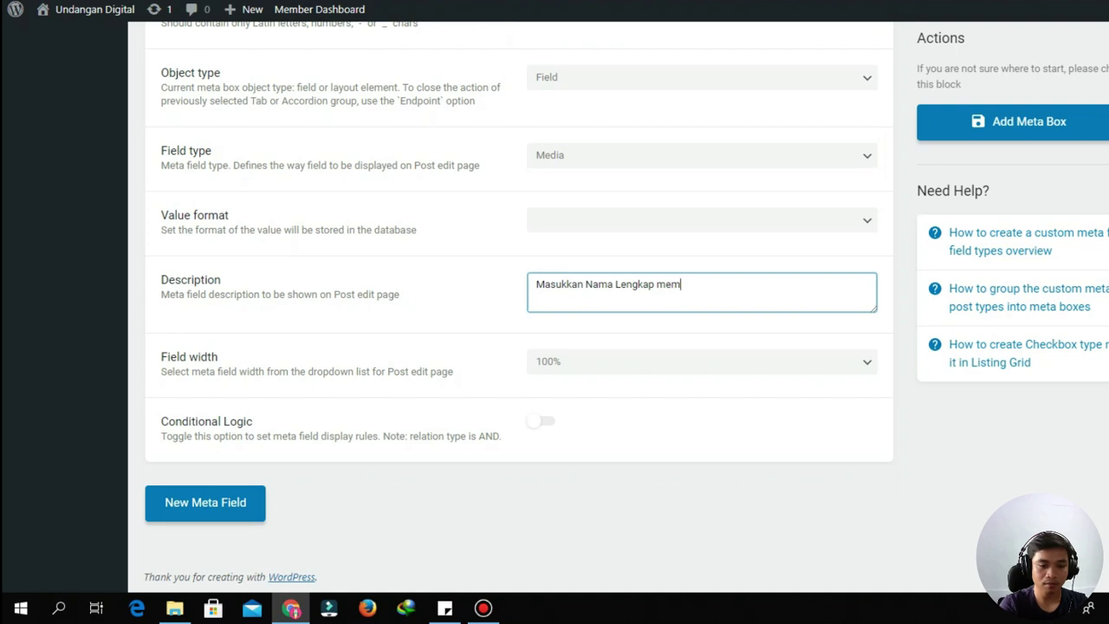
text(i Pria)
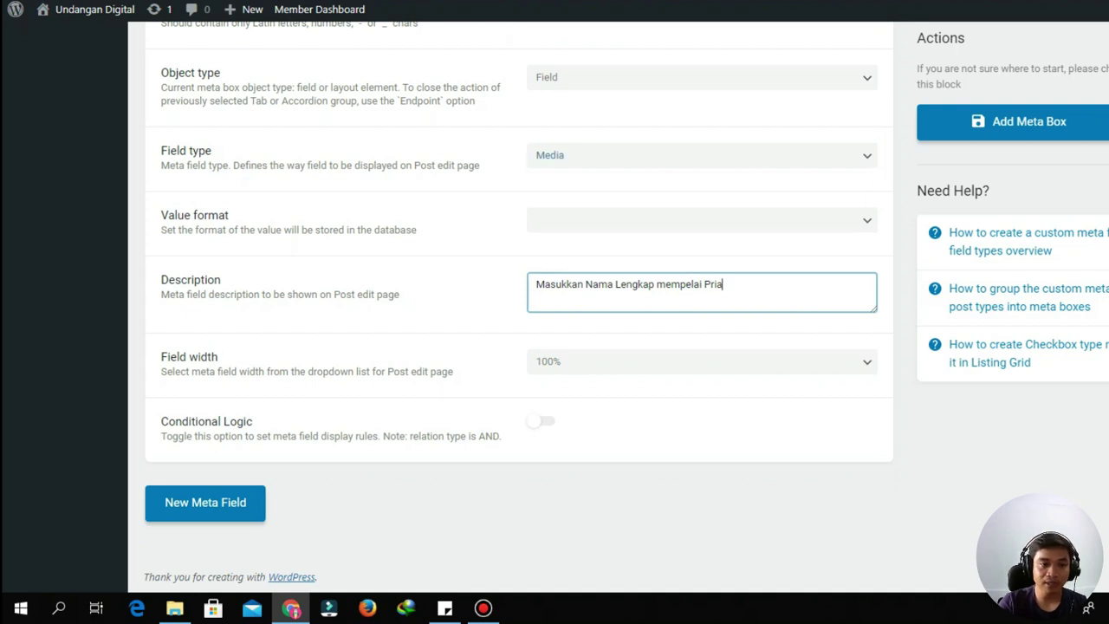
scroll(519, 303, up, 3)
scroll(520, 303, down, 3)
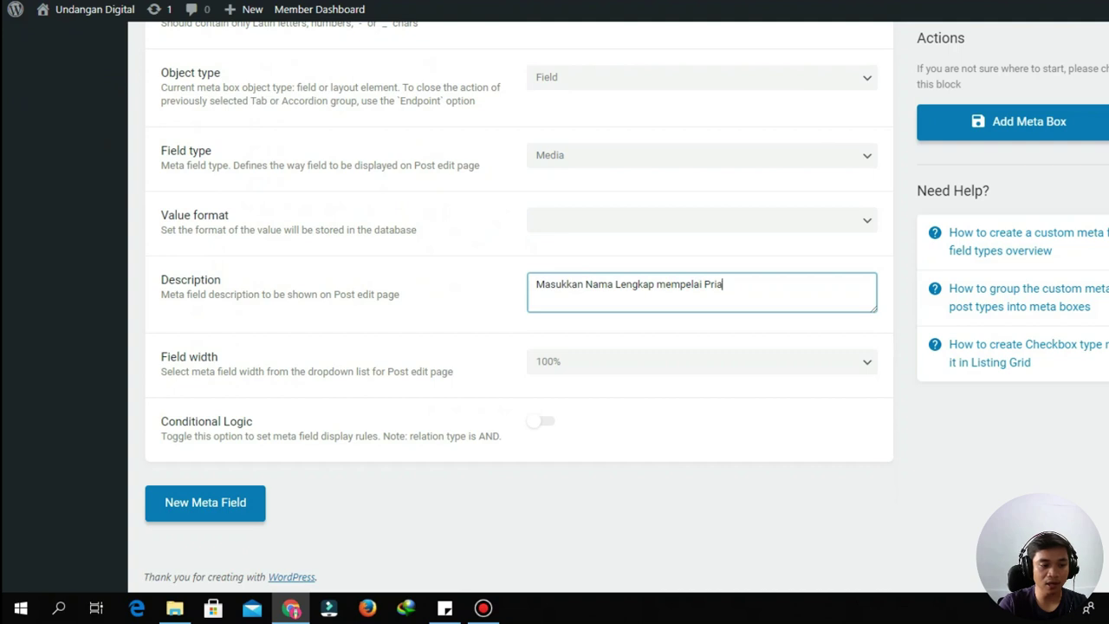
Add a new meta field labelled "Photo Prewedding" and let its Name/ID be generated from the label
click(205, 502)
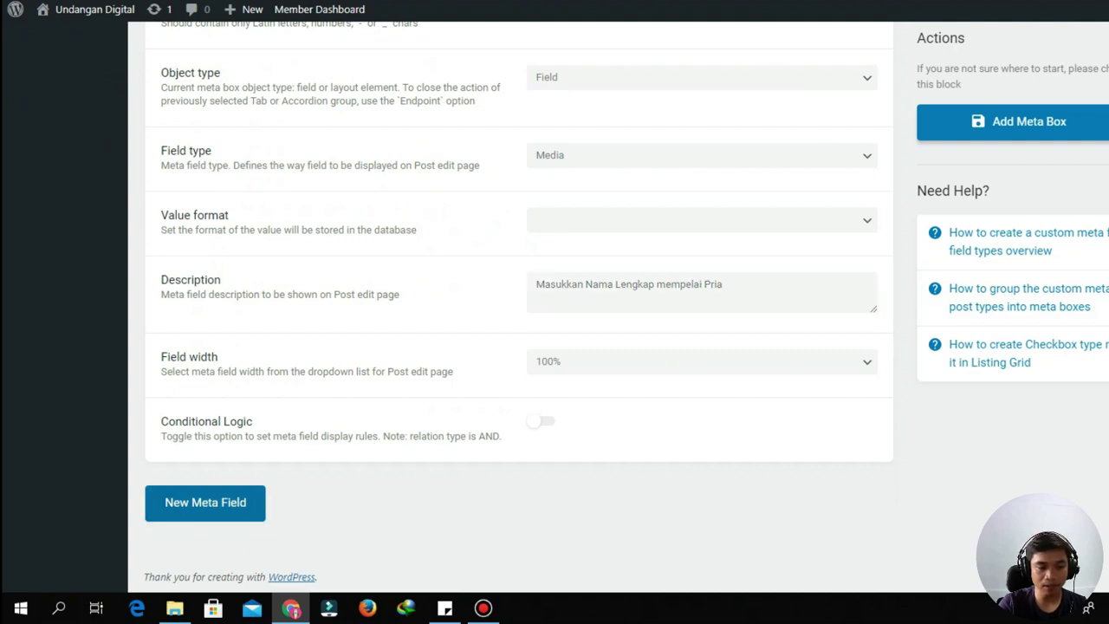
scroll(520, 346, down, 3)
click(536, 320)
text(Photo S)
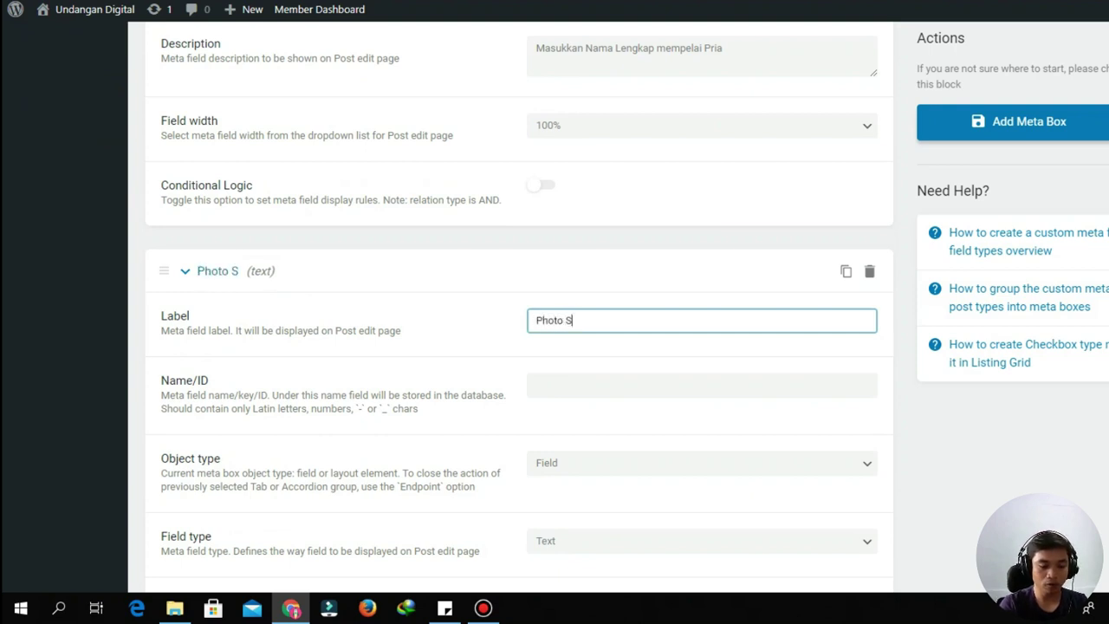
key(BackSpace)
text(Prewedding)
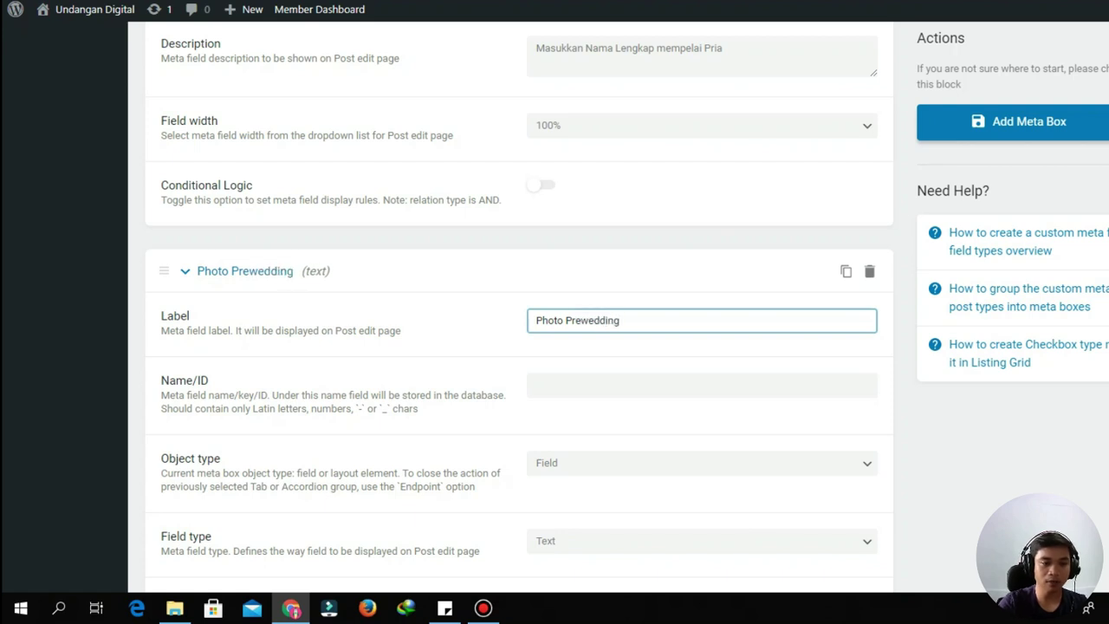
key(Tab)
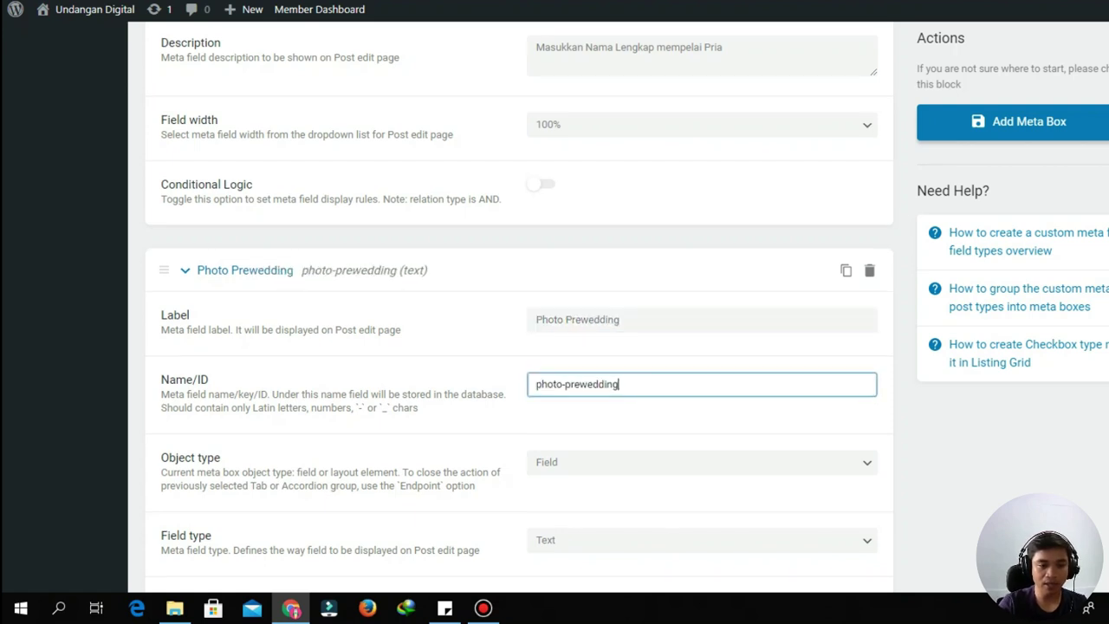
Set the Photo Prewedding field's type to Media
scroll(520, 303, down, 2)
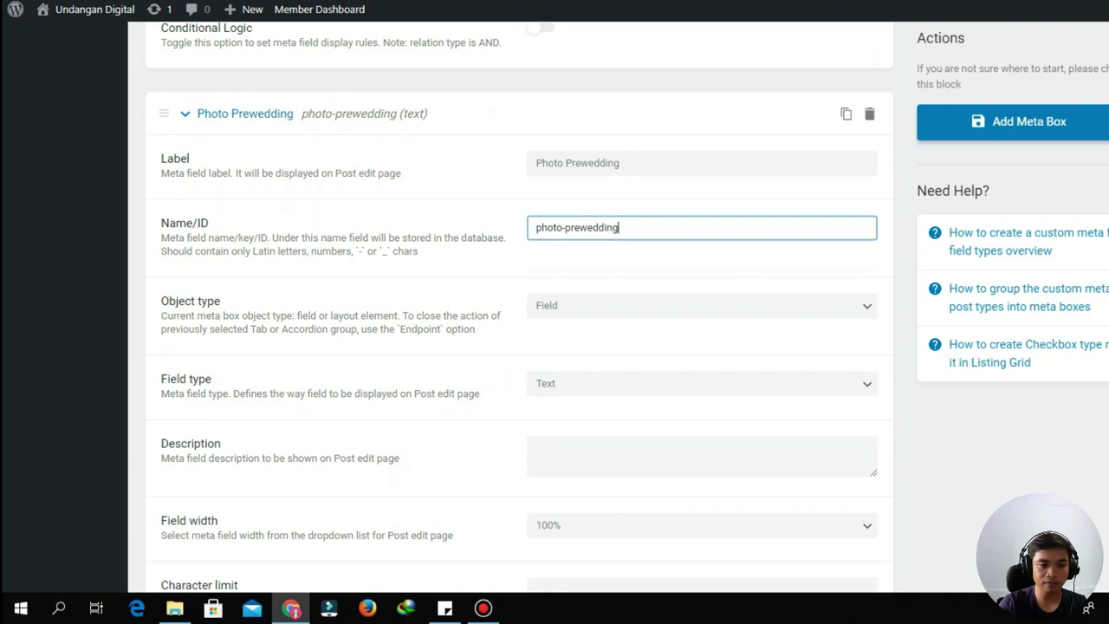
click(701, 383)
key(Down)
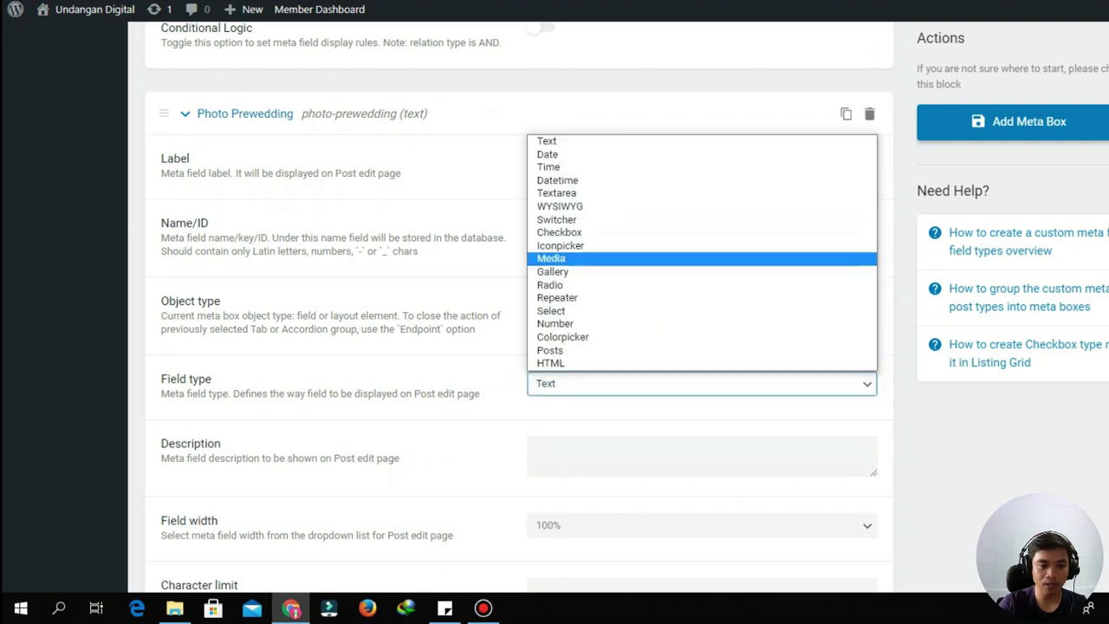
key(Return)
scroll(520, 303, down, 3)
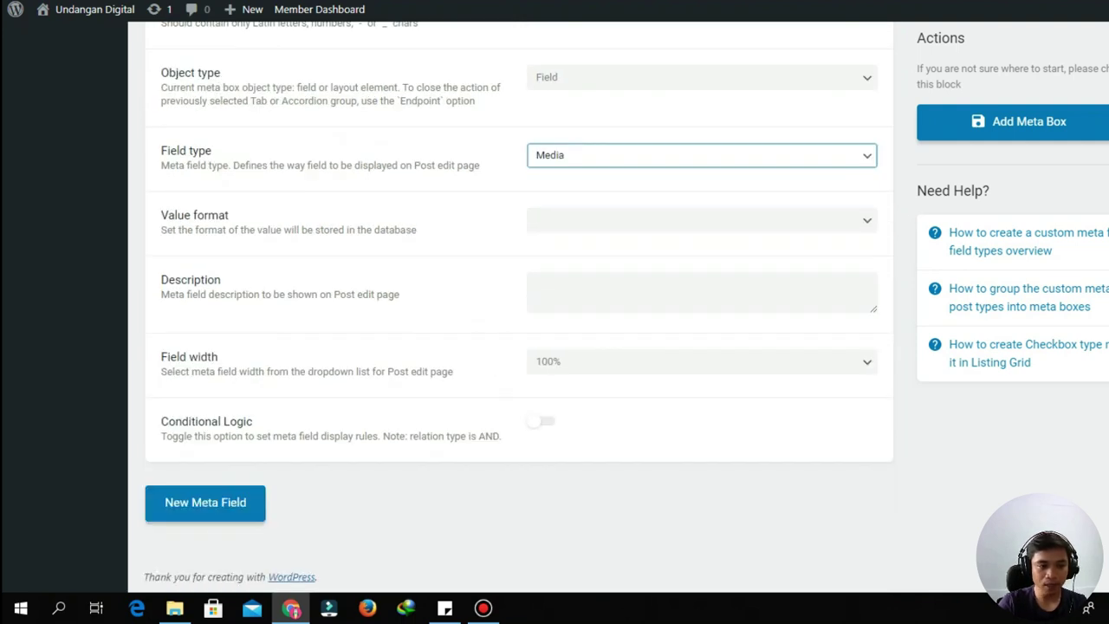
Enter "Masukkan Photo Prewedding" as the description of the Photo Prewedding field
key(Tab)
text(Masu)
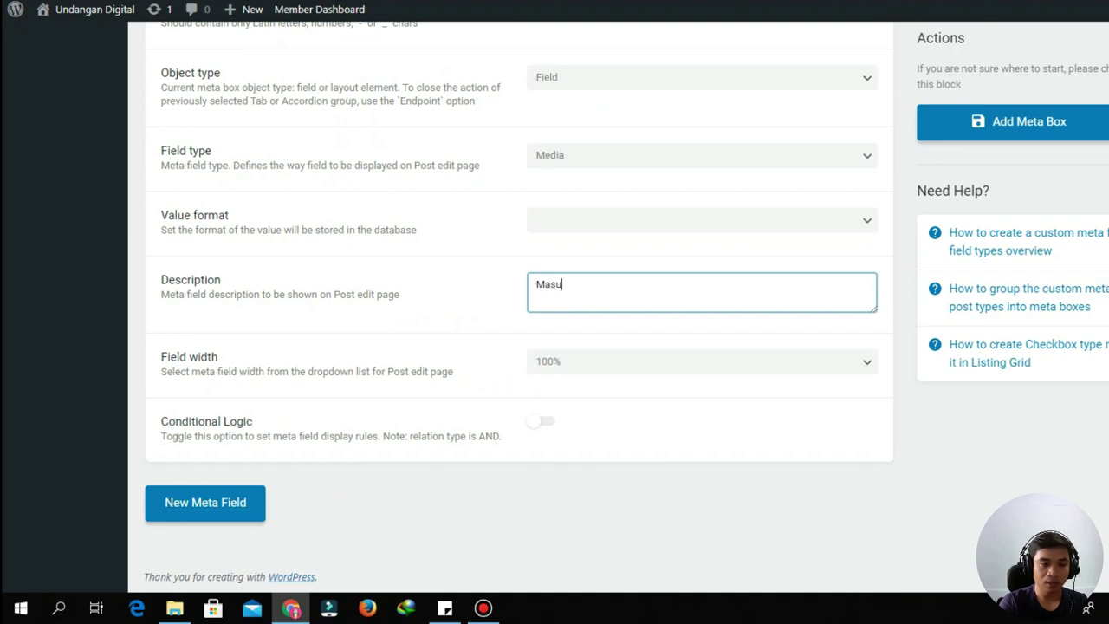
text(kkan Ph)
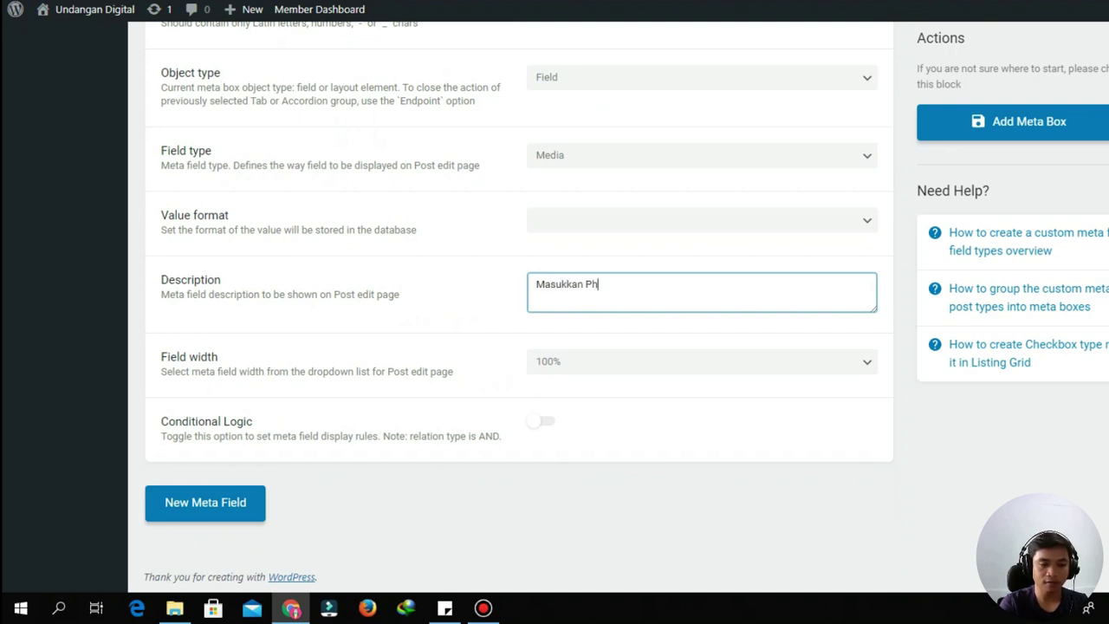
text(oto Pre)
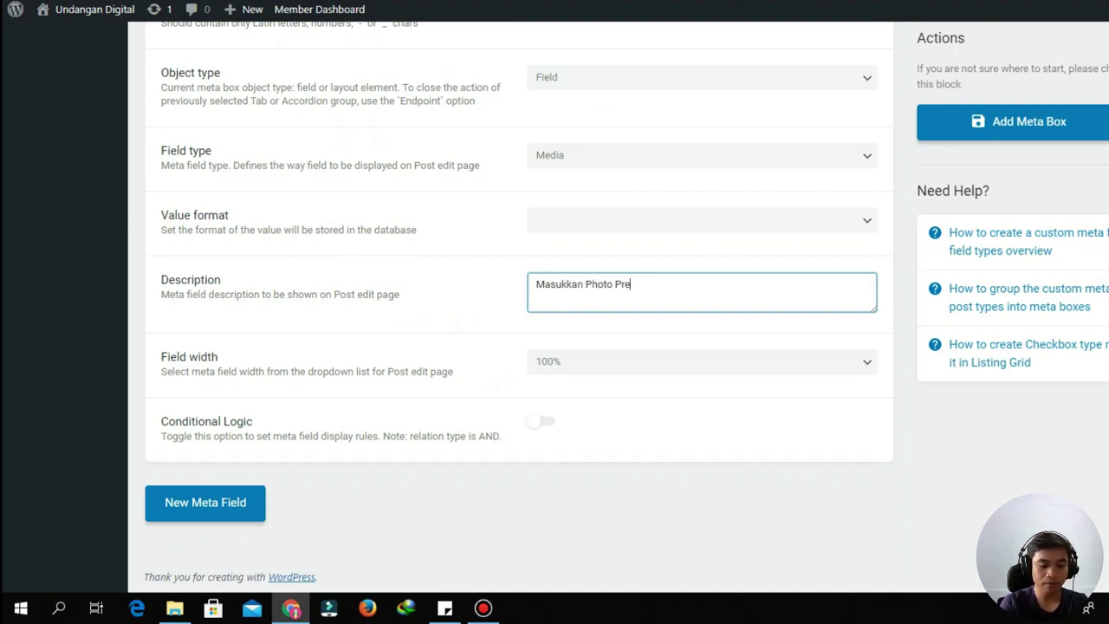
text(wedding)
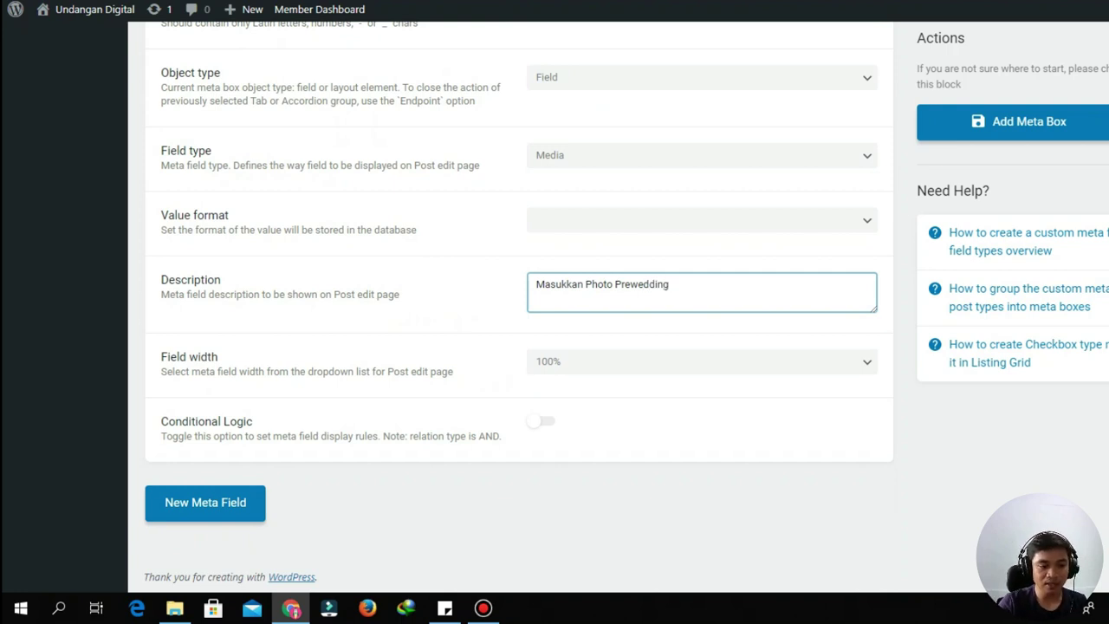
Check the sticky note's field list, add a meta field labelled "Nama Mempelai Pria" and let its Name/ID be generated
click(445, 608)
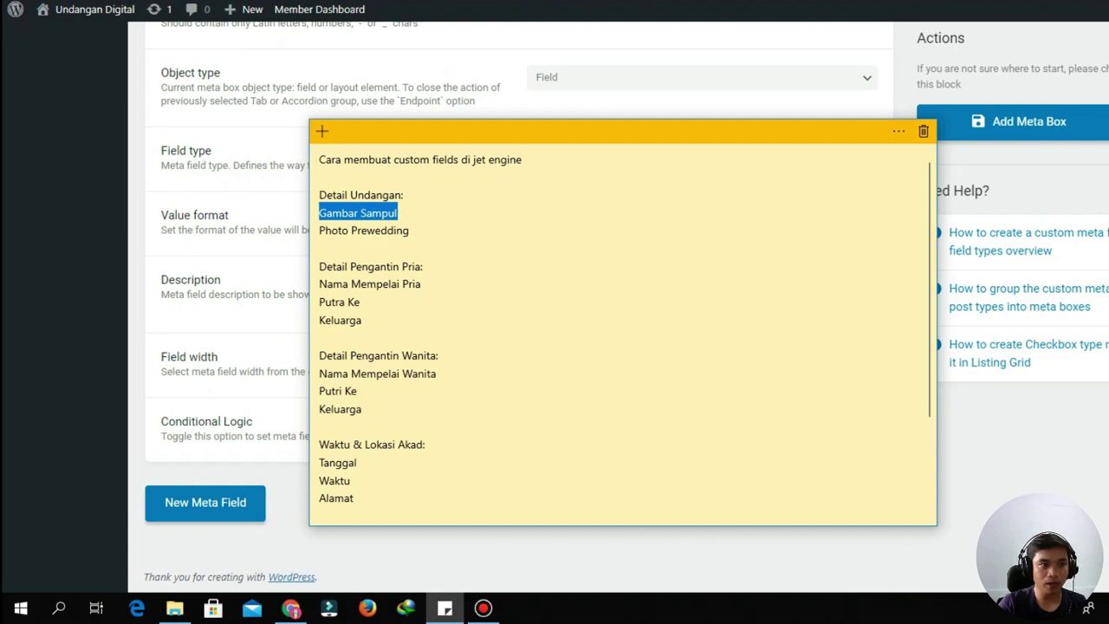
key(alt+Tab)
click(205, 502)
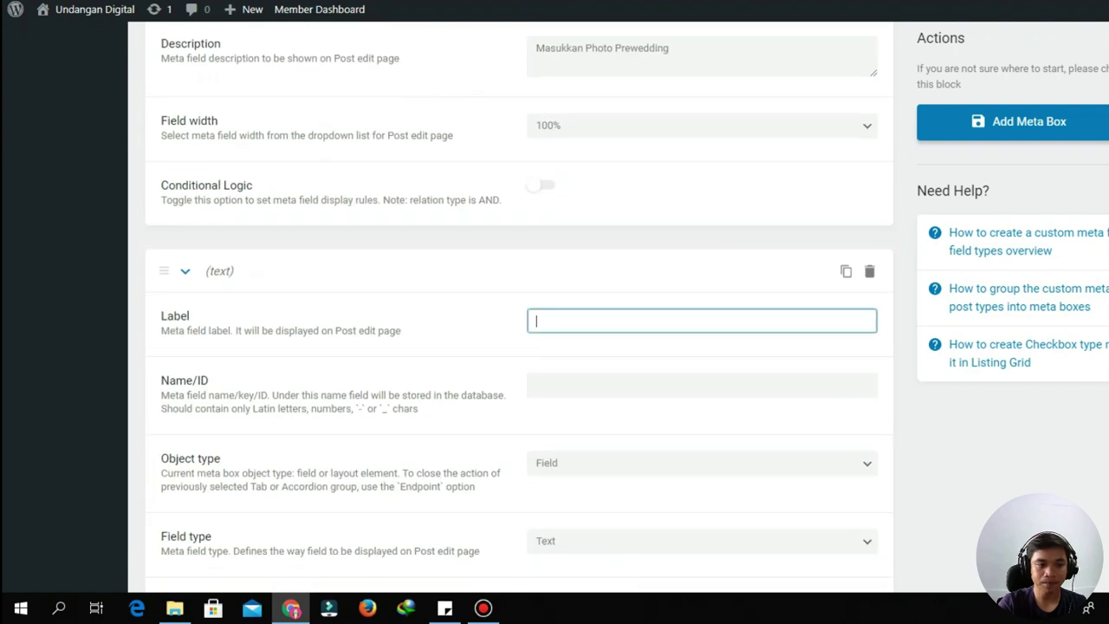
text(M)
key(BackSpace)
text(N)
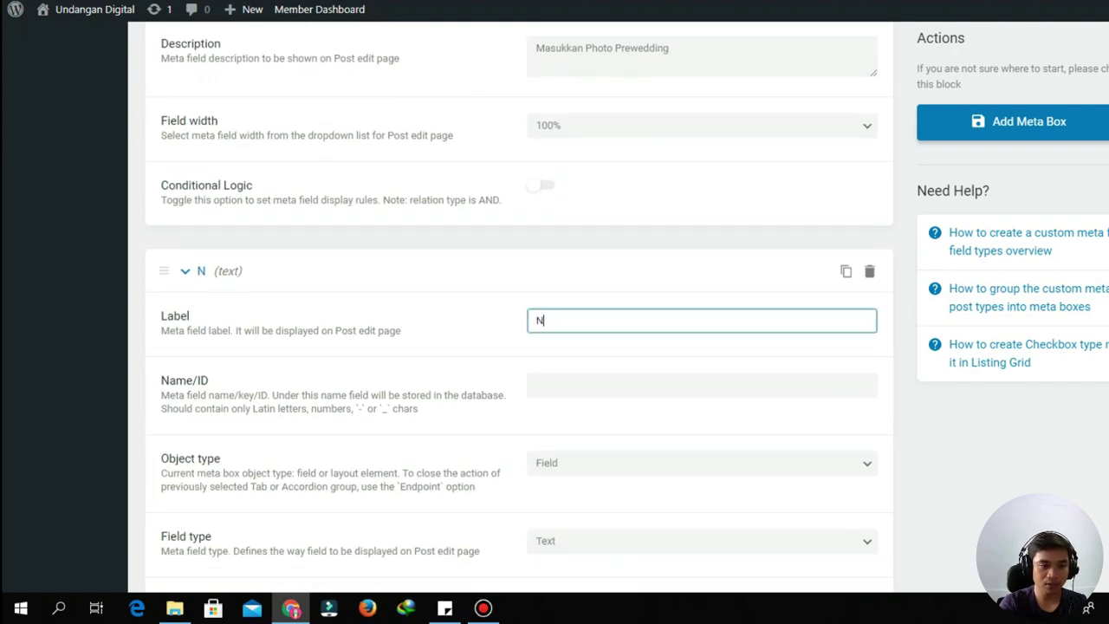
text(ama Mempe)
key(BackSpace)
text(pelai Pria)
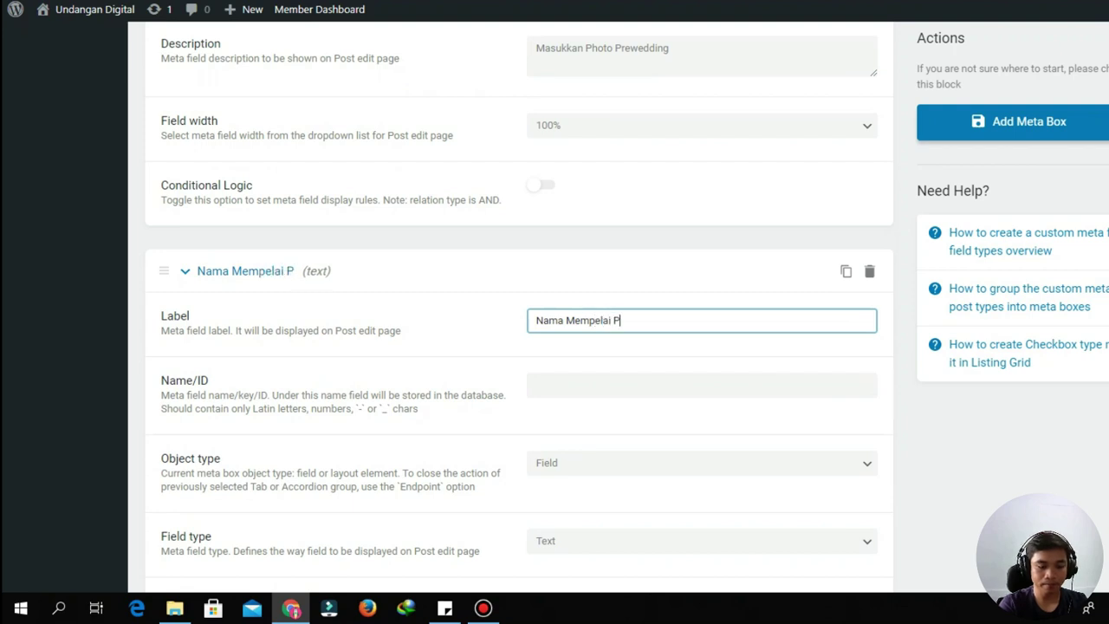
key(Tab)
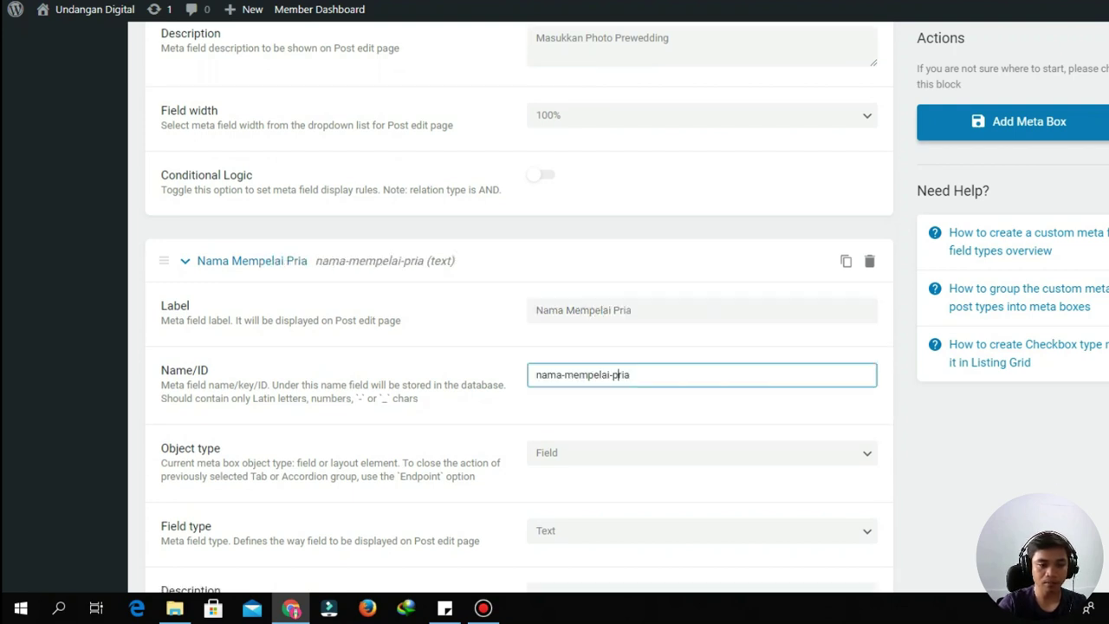
Keep the Nama Mempelai Pria field's type as Text and enter the description "Masukkan Nama Lengkap Mempelai Pria"
scroll(519, 310, down, 2)
scroll(520, 312, down, 2)
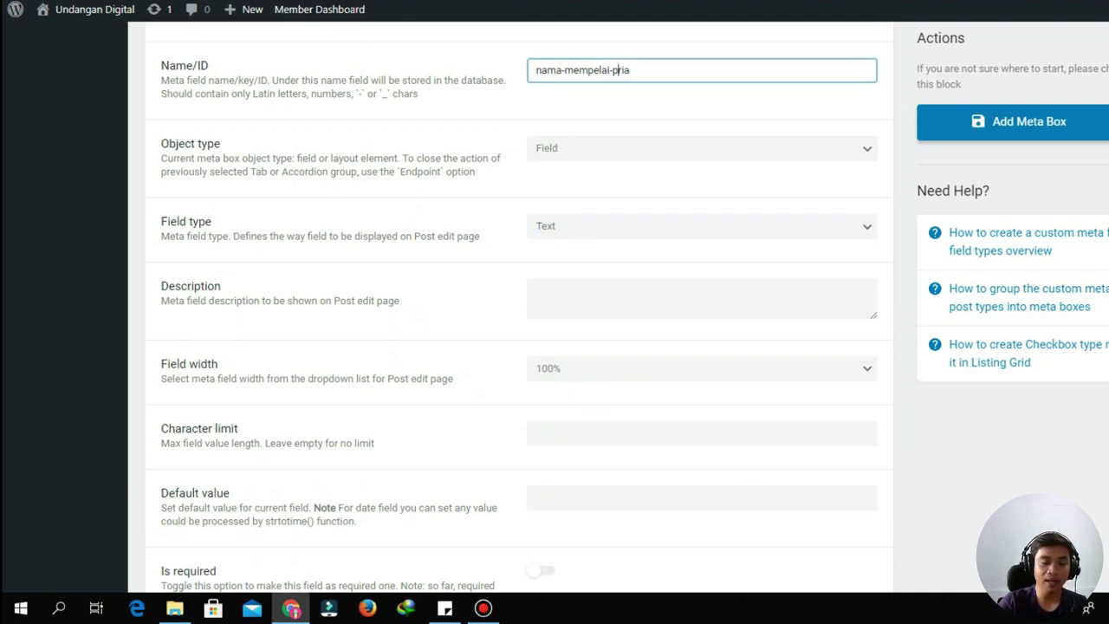
click(701, 226)
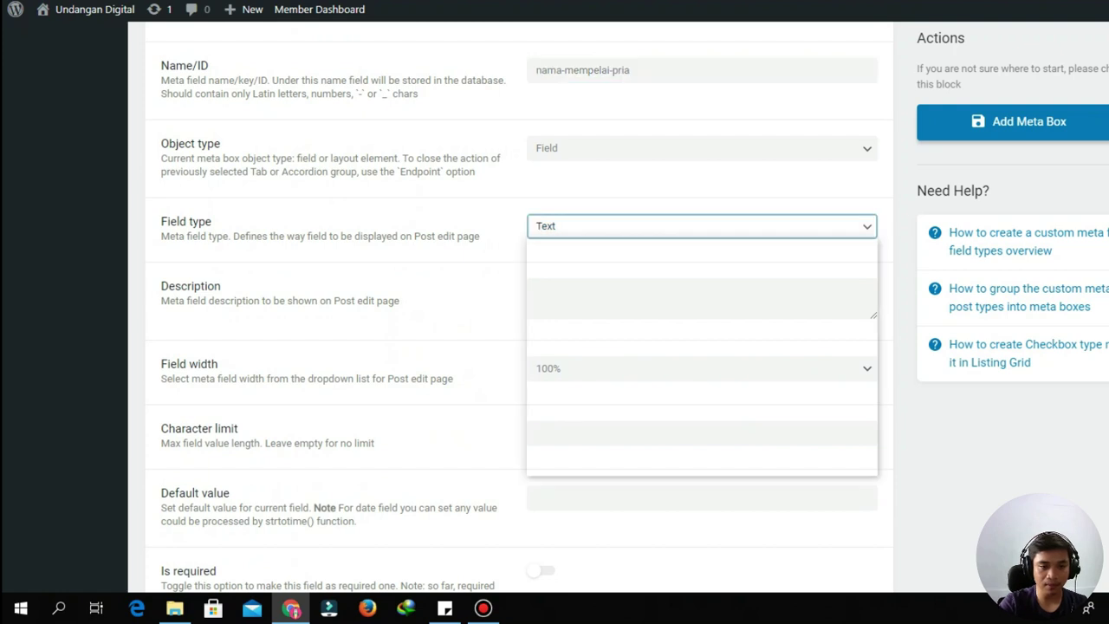
key(Escape)
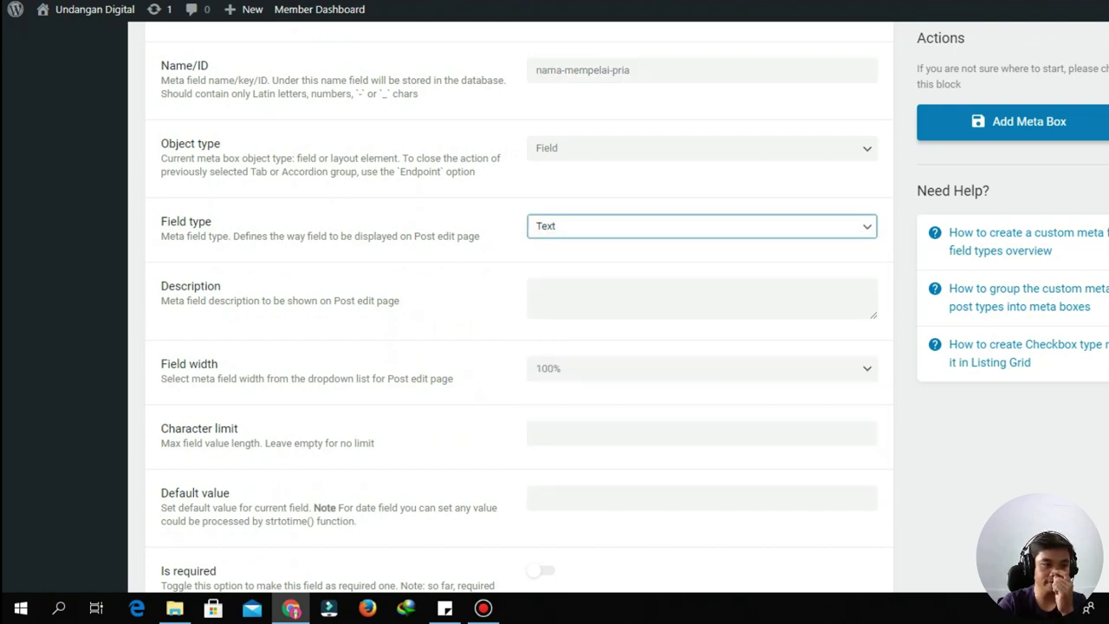
click(701, 298)
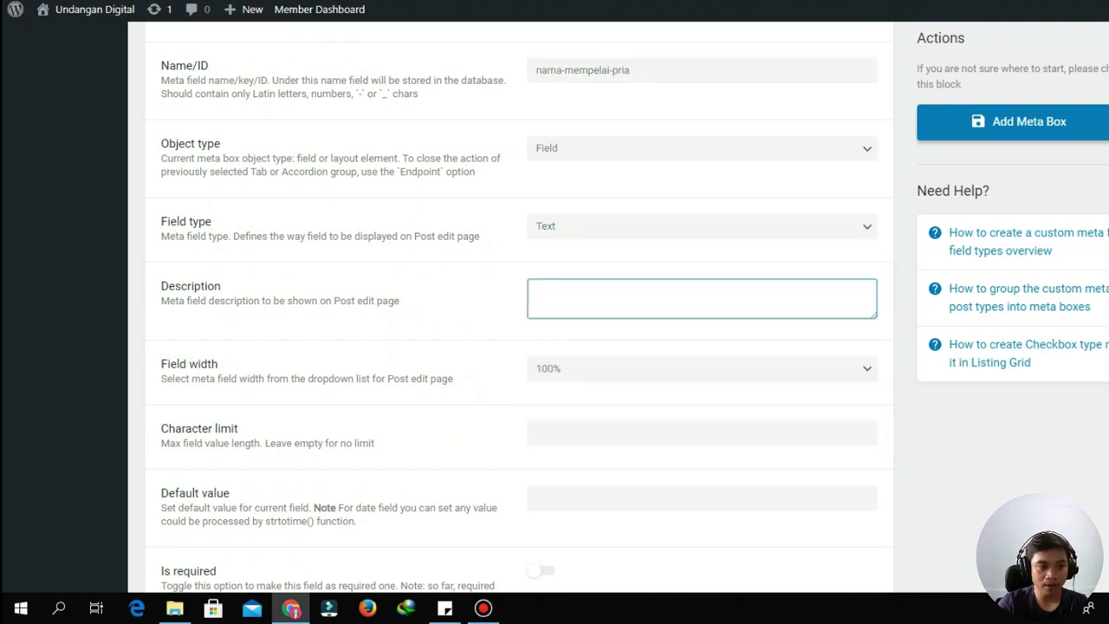
text(Masu)
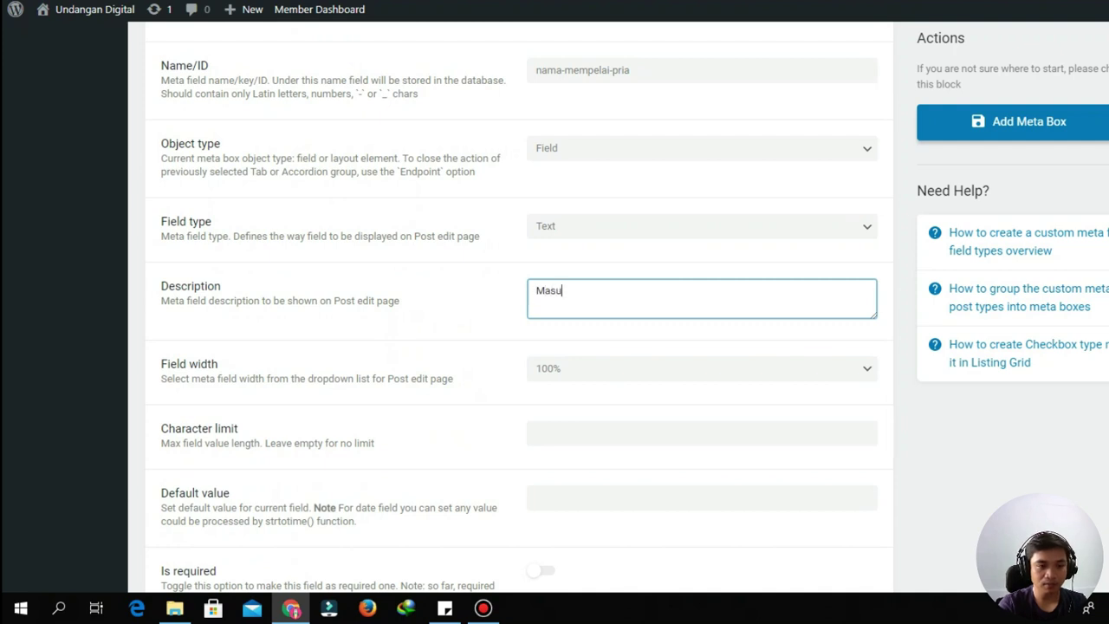
text(kkan Nama Le)
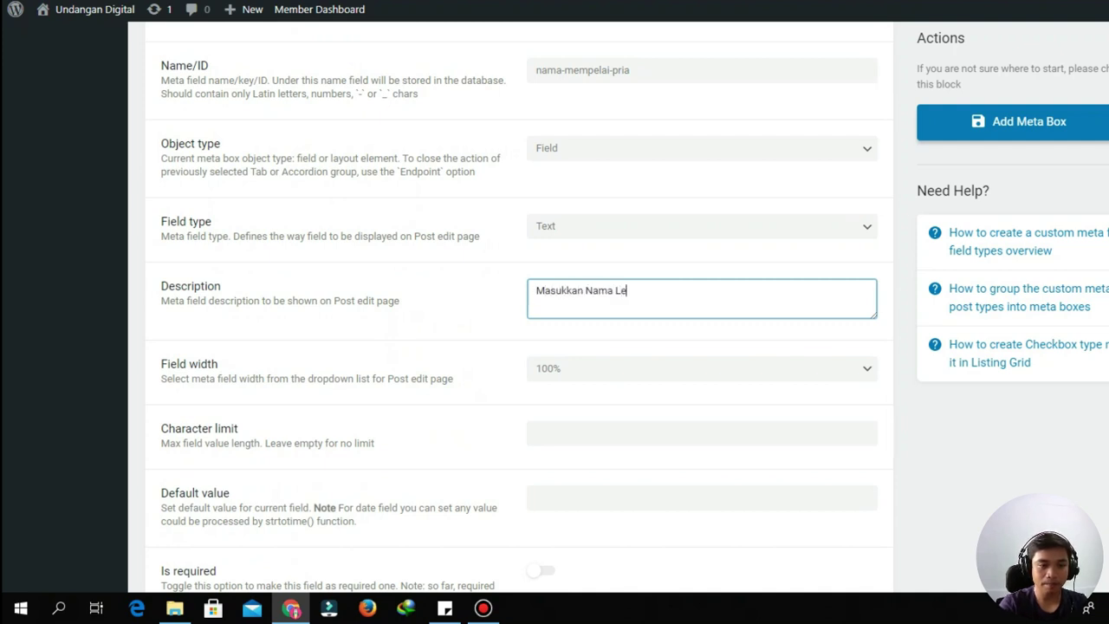
text(ngkap Memp)
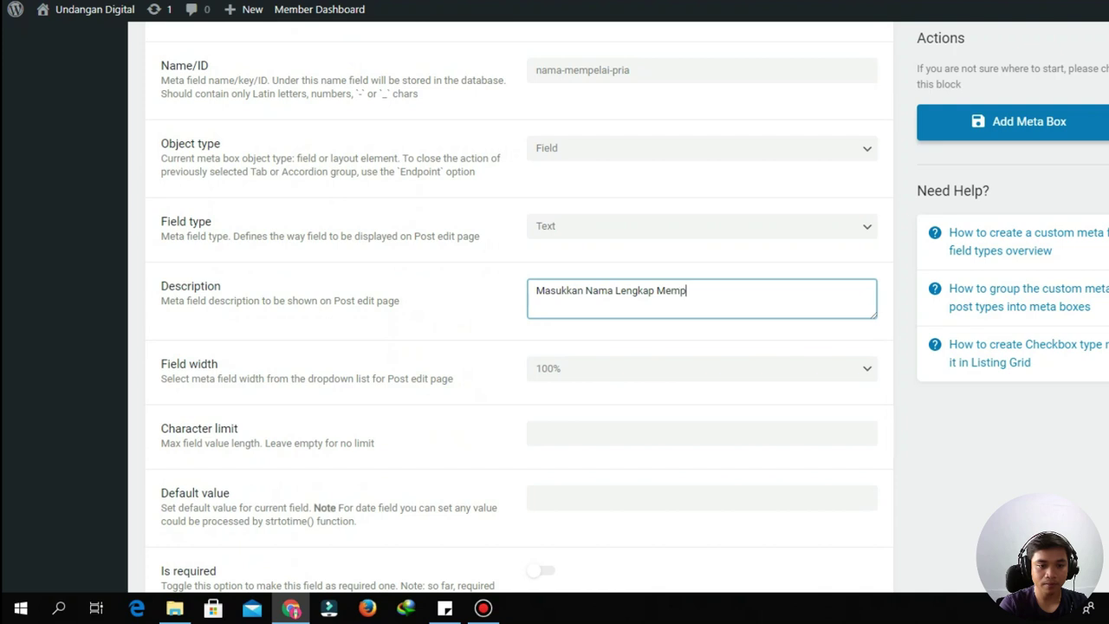
text(elai Pria)
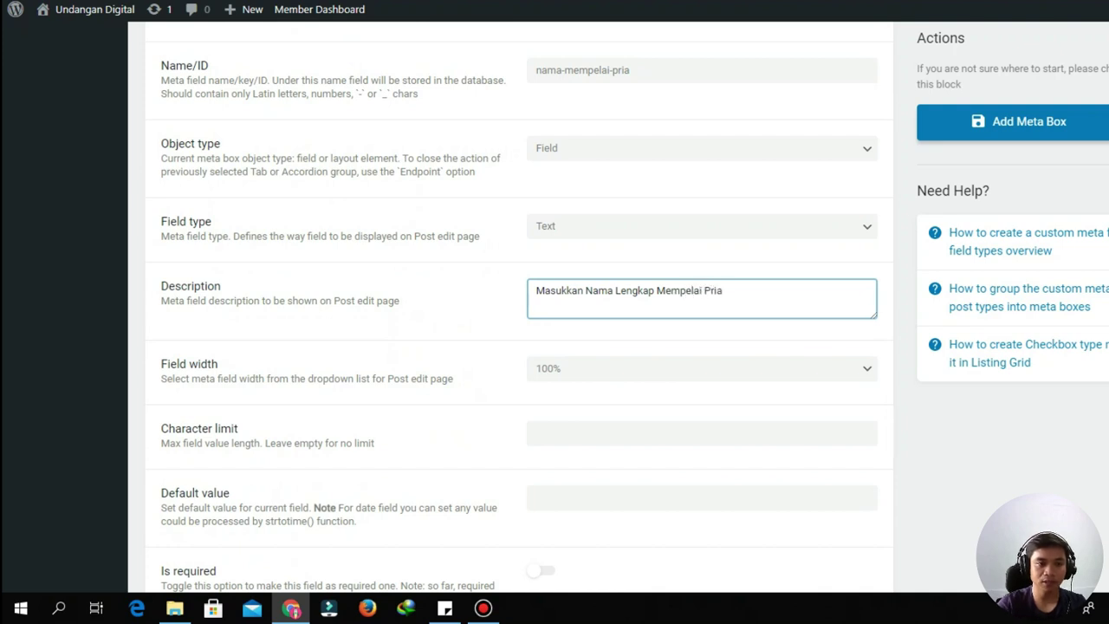
Add a meta field labelled "Putra Ke" after Nama Mempelai Pria and let its Name/ID be generated
scroll(519, 312, up, 4)
scroll(520, 312, up, 2)
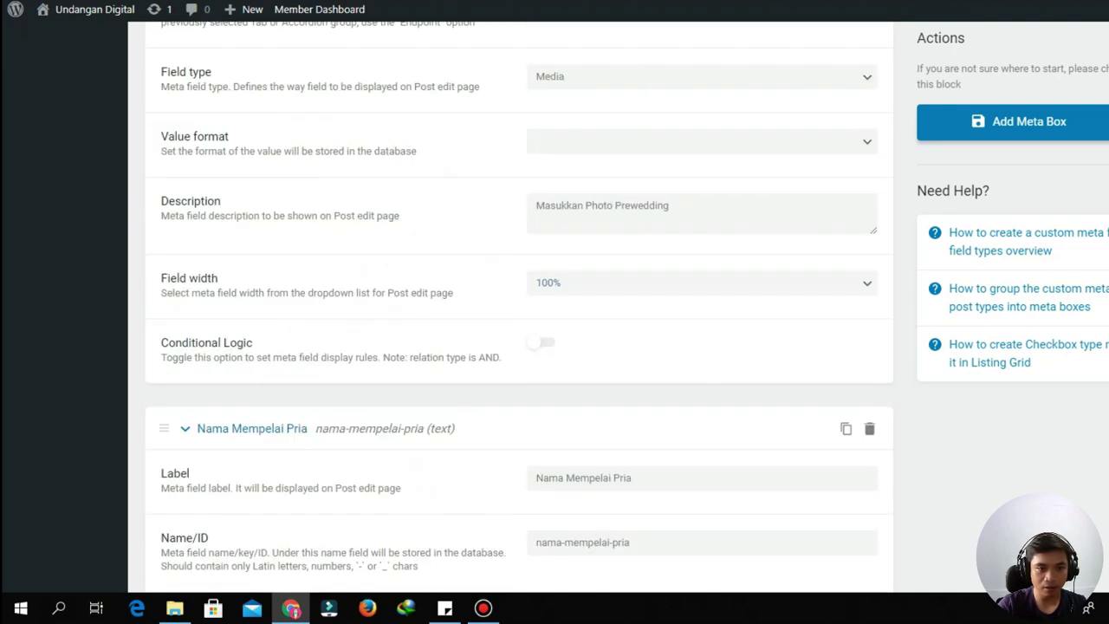
scroll(519, 312, down, 9)
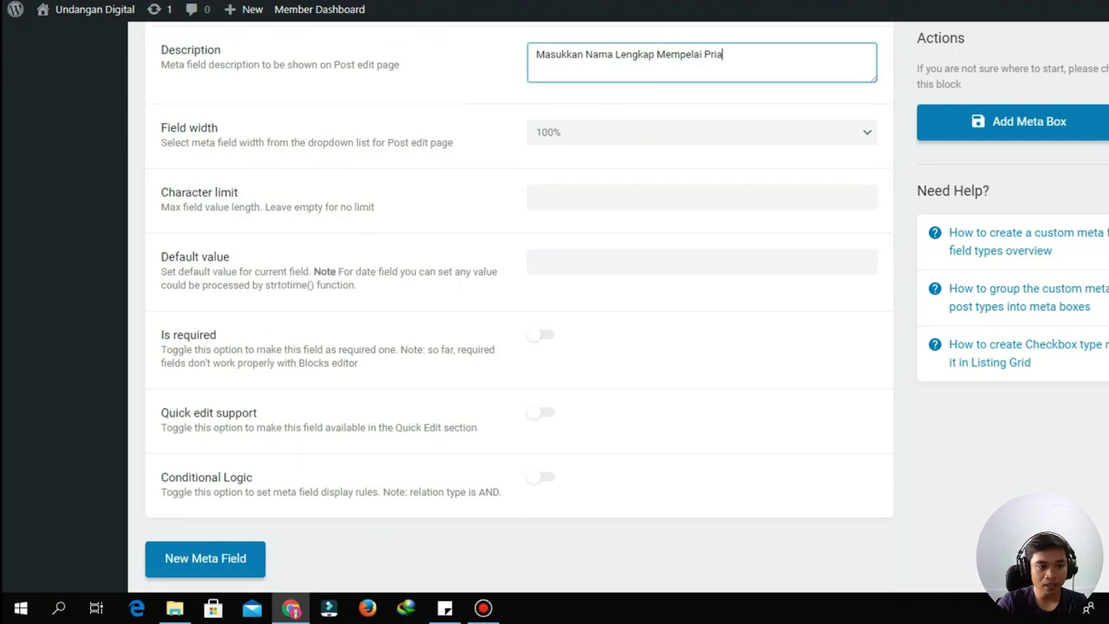
scroll(520, 312, down, 1)
click(206, 502)
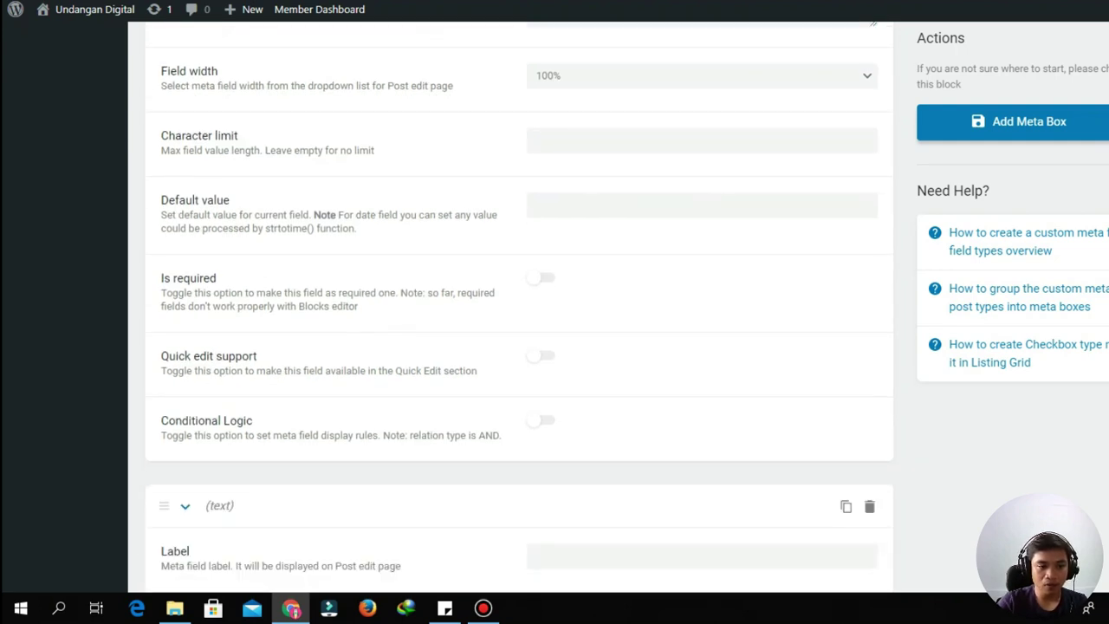
text(P)
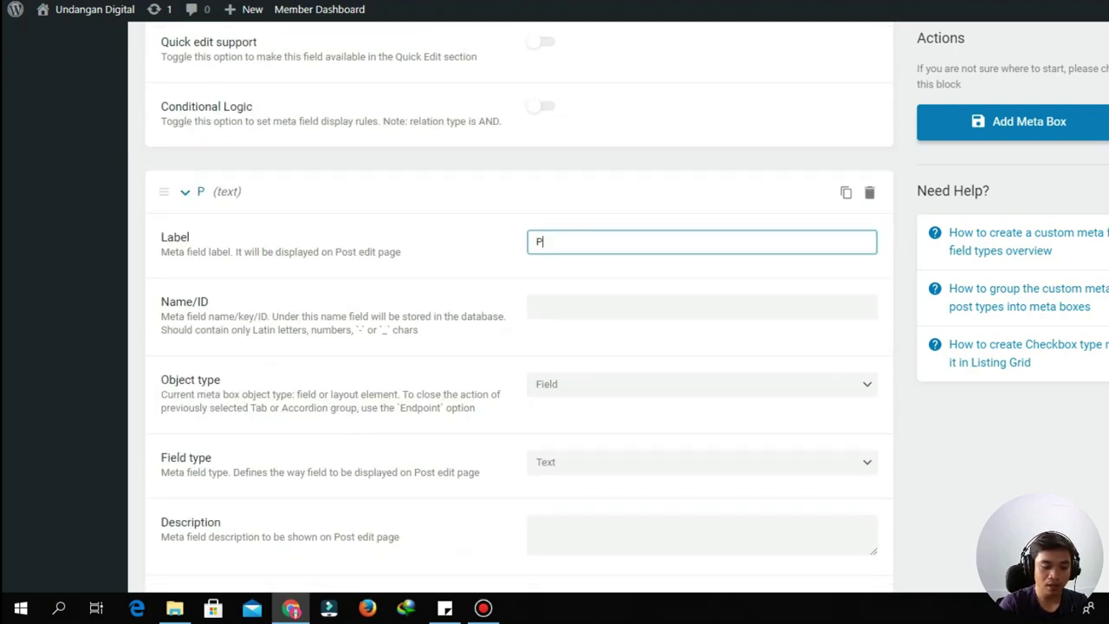
text(utra Ke)
key(Tab)
scroll(520, 347, down, 3)
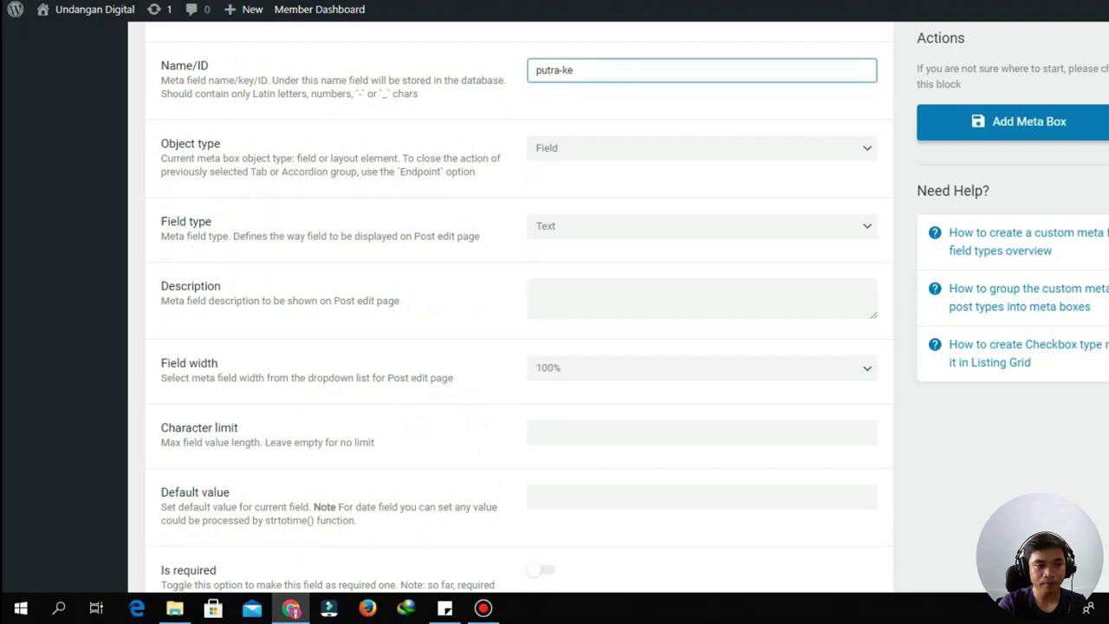
Add another meta field, check the sticky note's list, label it "Keluarga" and let its Name/ID be generated
scroll(520, 303, down, 3)
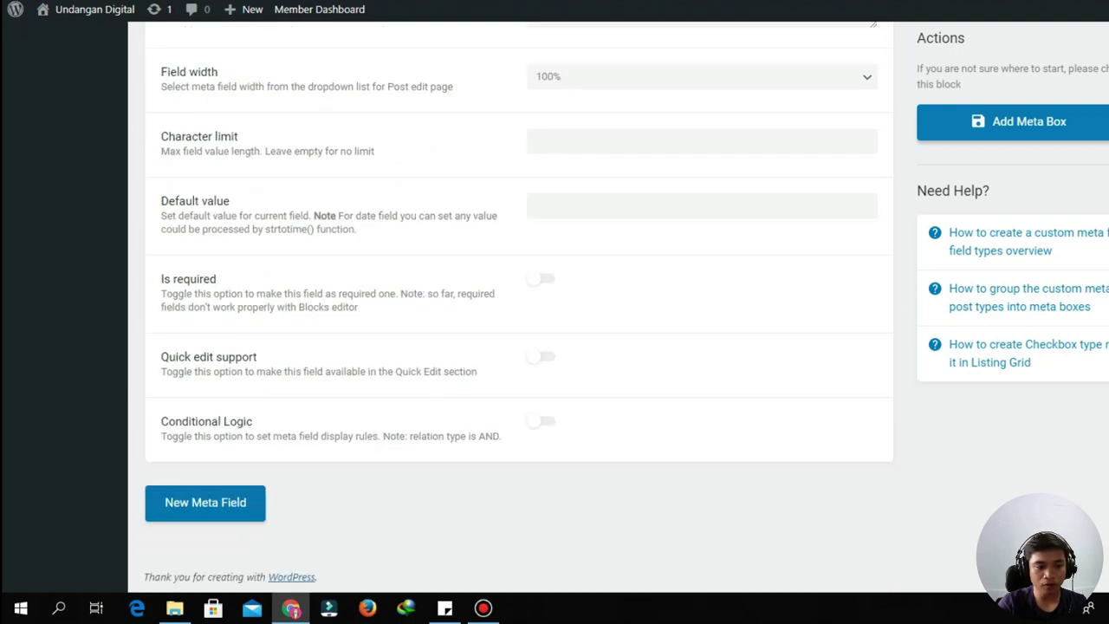
click(205, 502)
scroll(520, 308, down, 4)
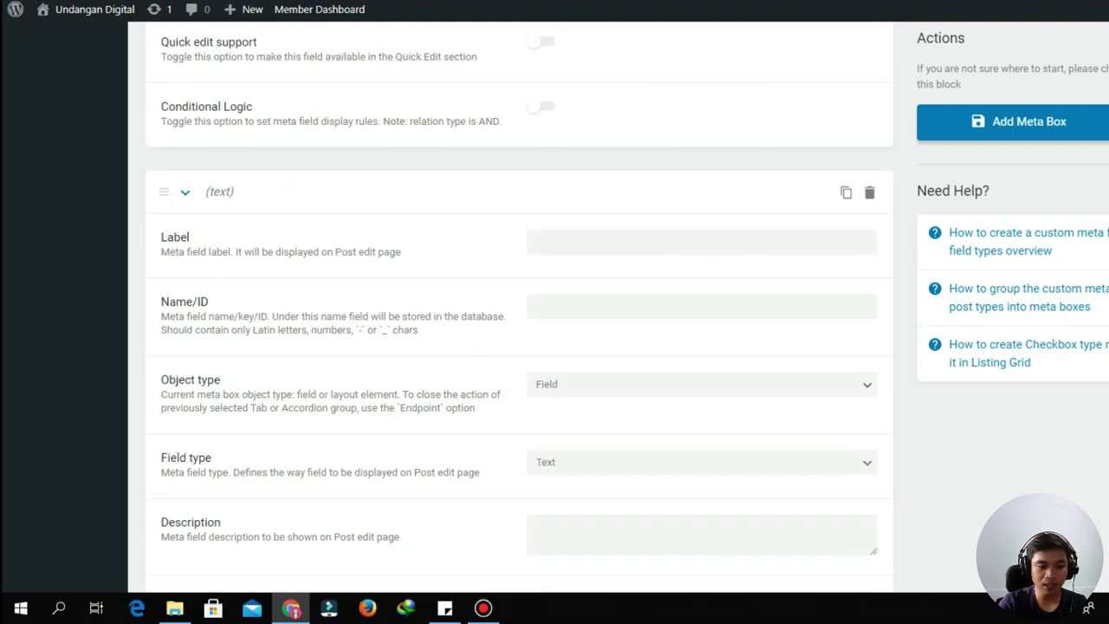
click(444, 608)
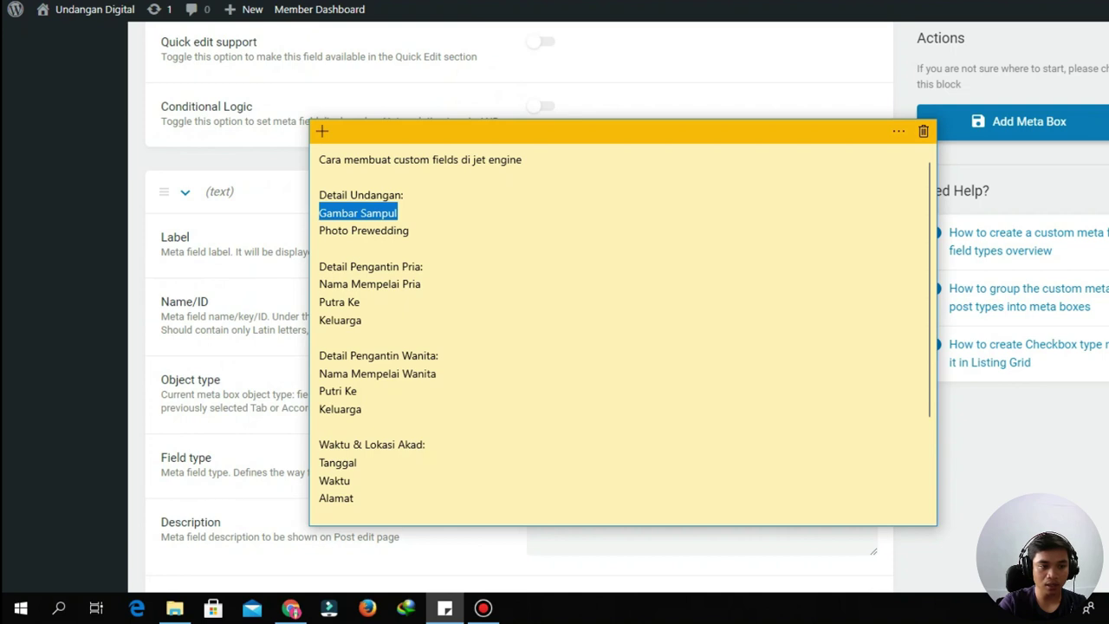
key(alt+Tab)
click(700, 242)
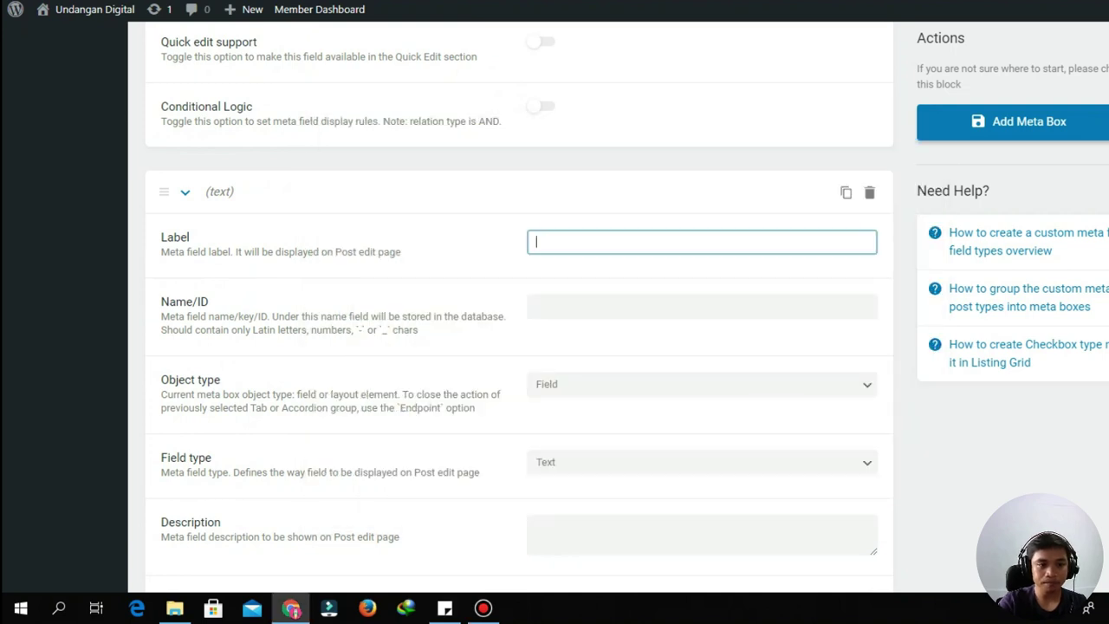
text(Kel)
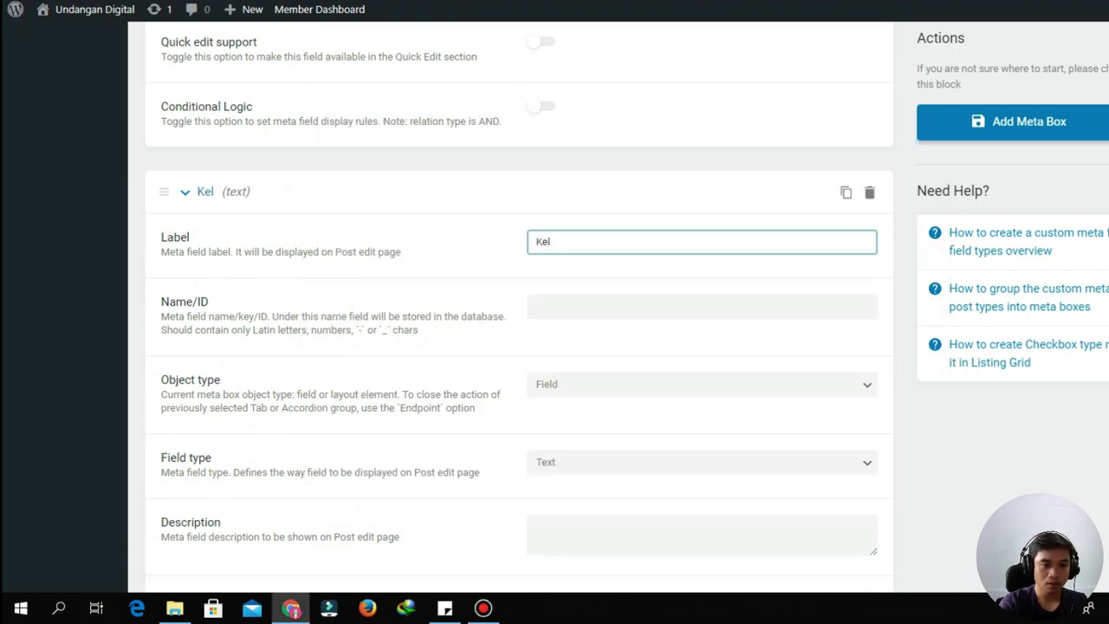
text(uarga)
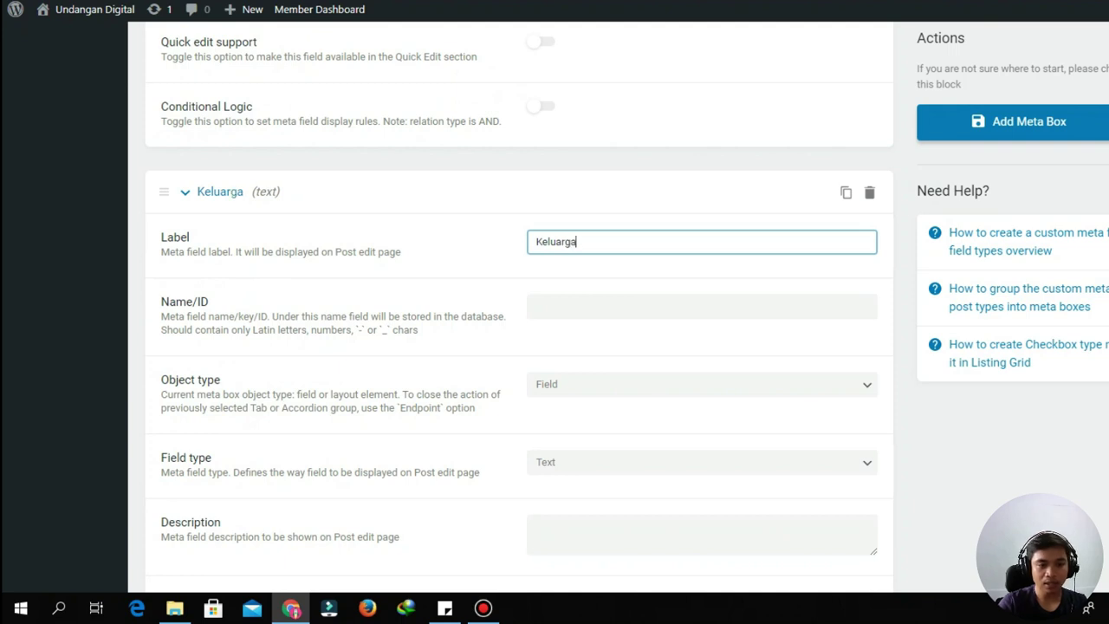
key(Tab)
scroll(520, 309, down, 2)
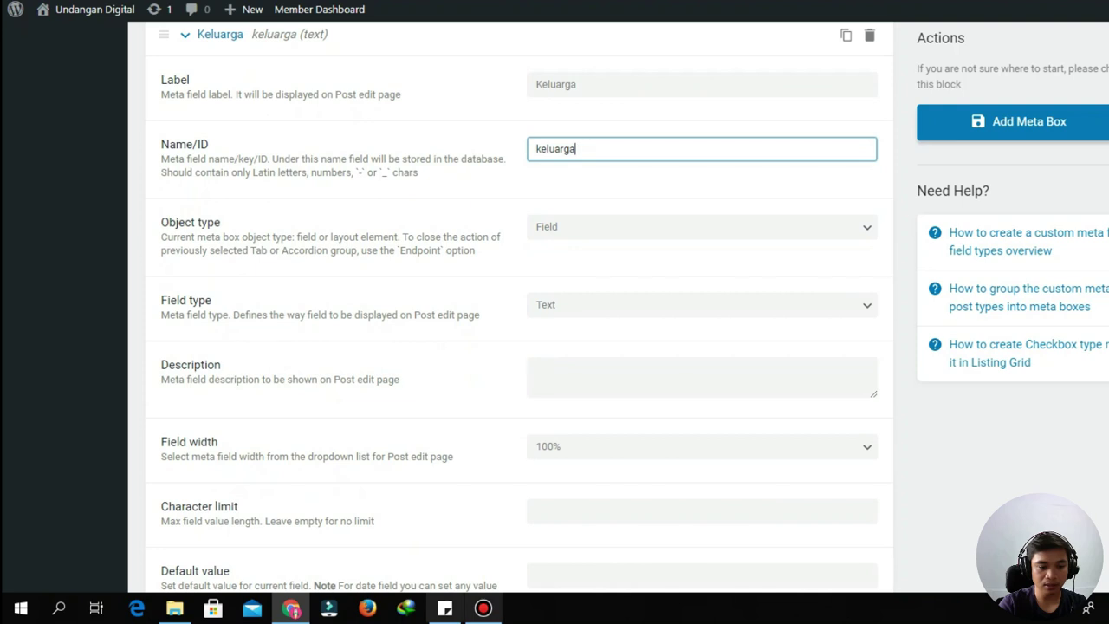
Check the sticky note for the repeated family entry and change the Keluarga field's Name/ID to "keluarga-pria"
click(444, 608)
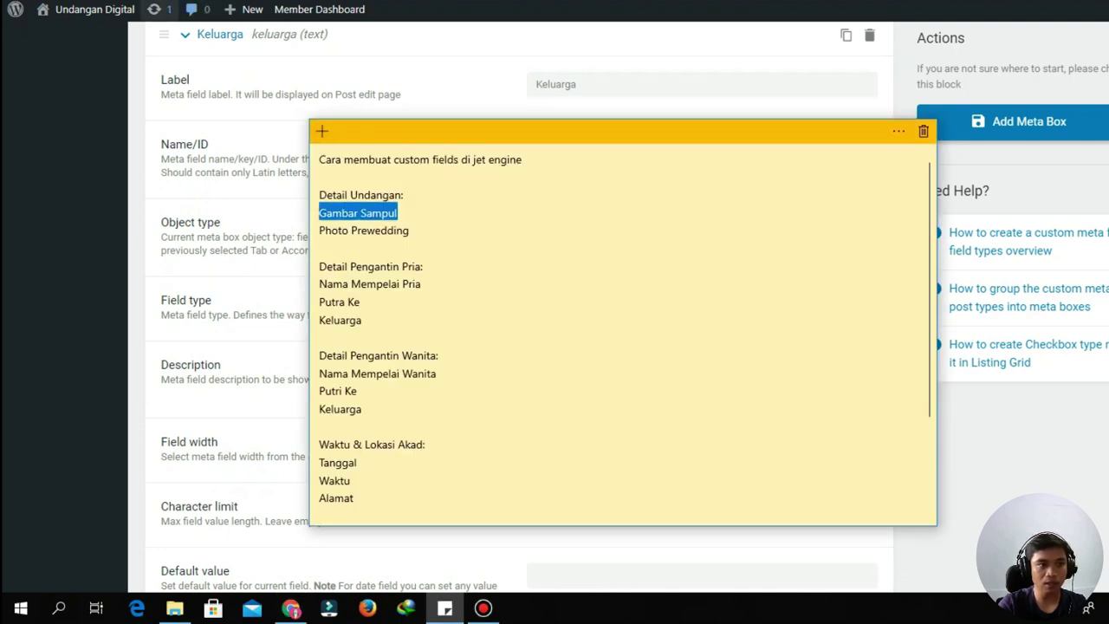
key(alt+Tab)
text(-)
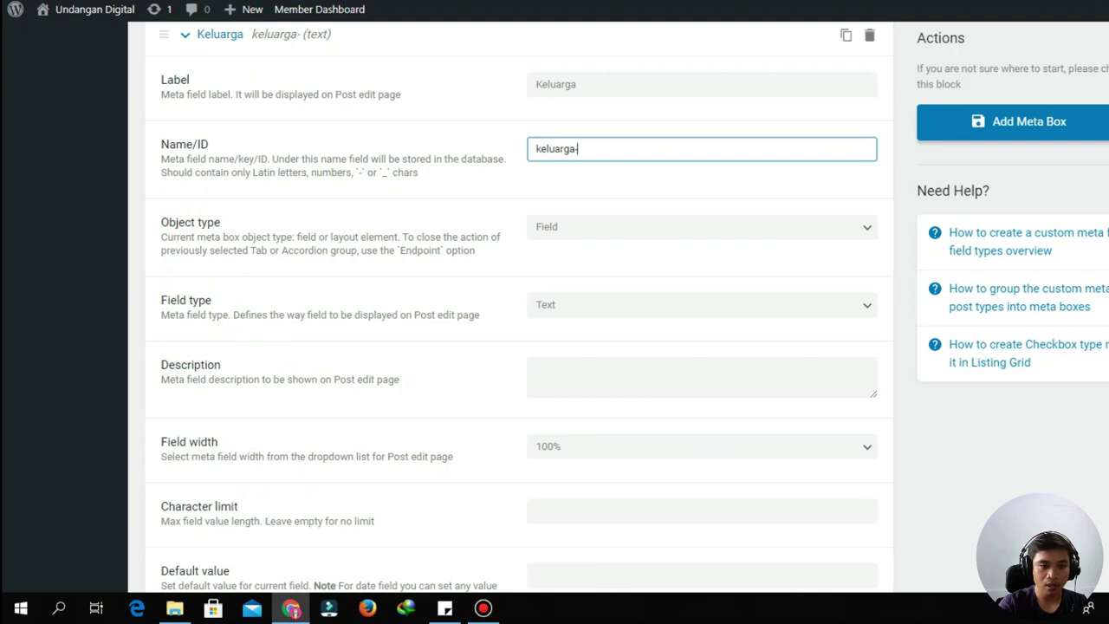
text(pria)
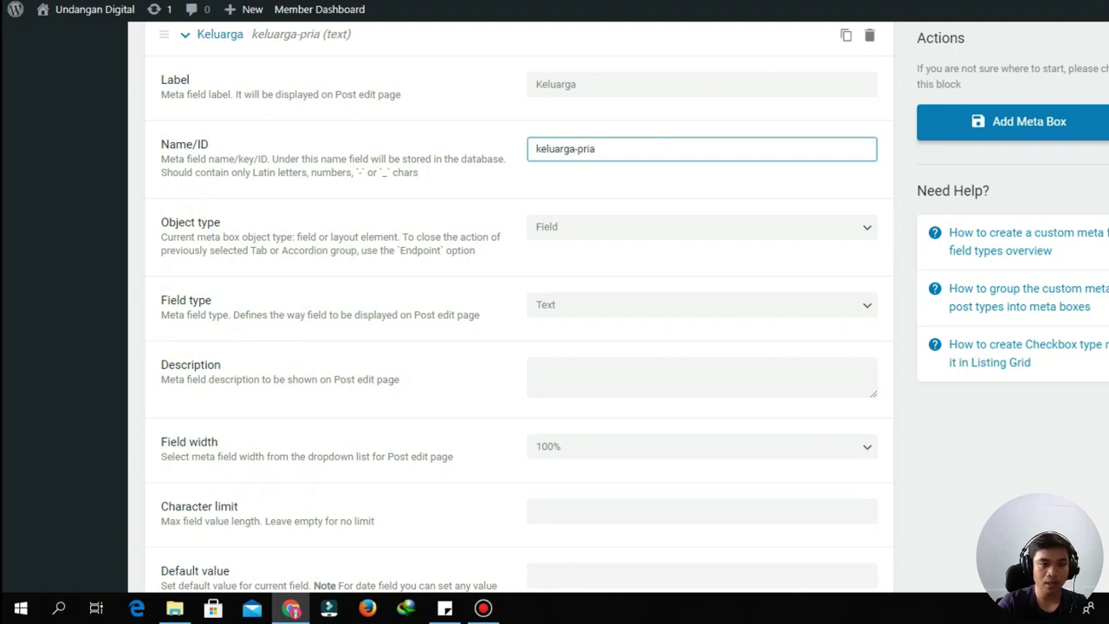
Change the Putra Ke field's Name/ID to "putra-ke-pria"
scroll(520, 304, up, 7)
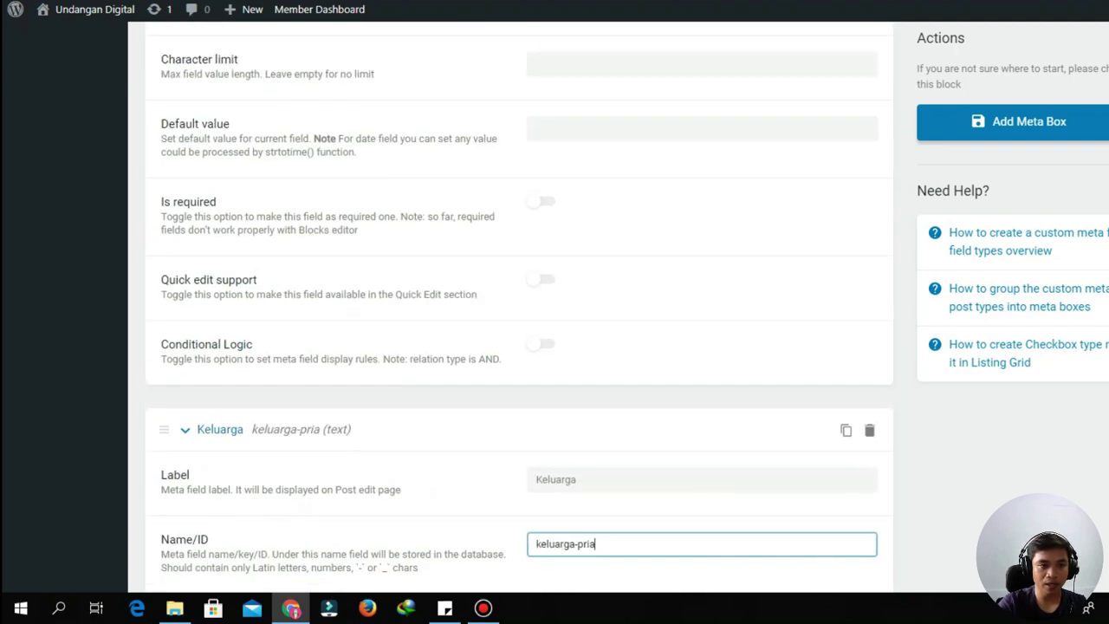
scroll(606, 238, up, 3)
click(574, 172)
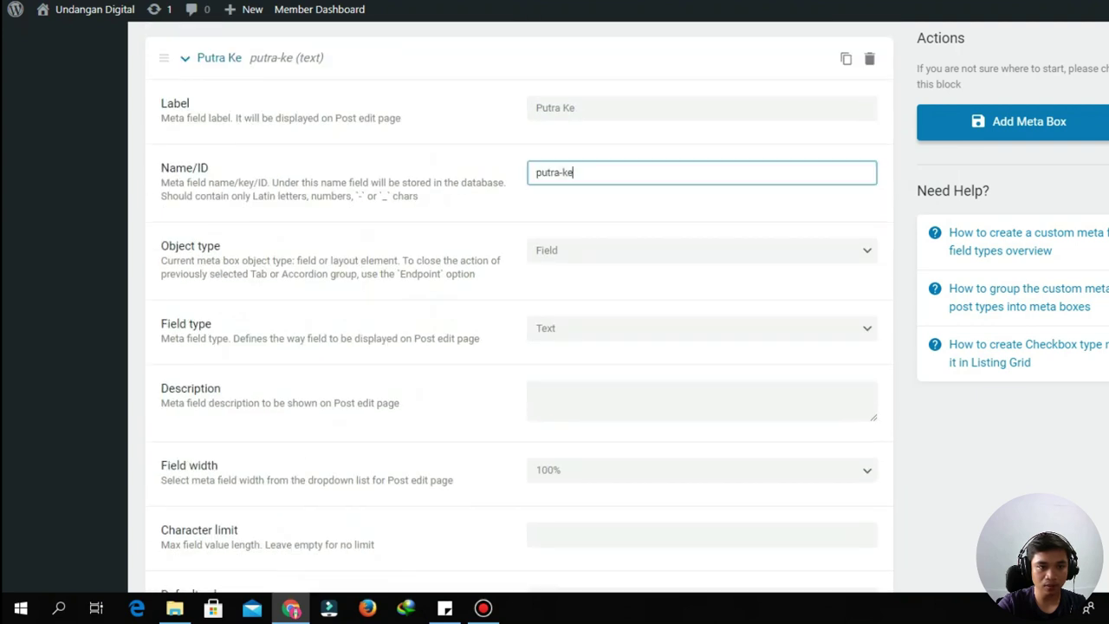
text(-pria)
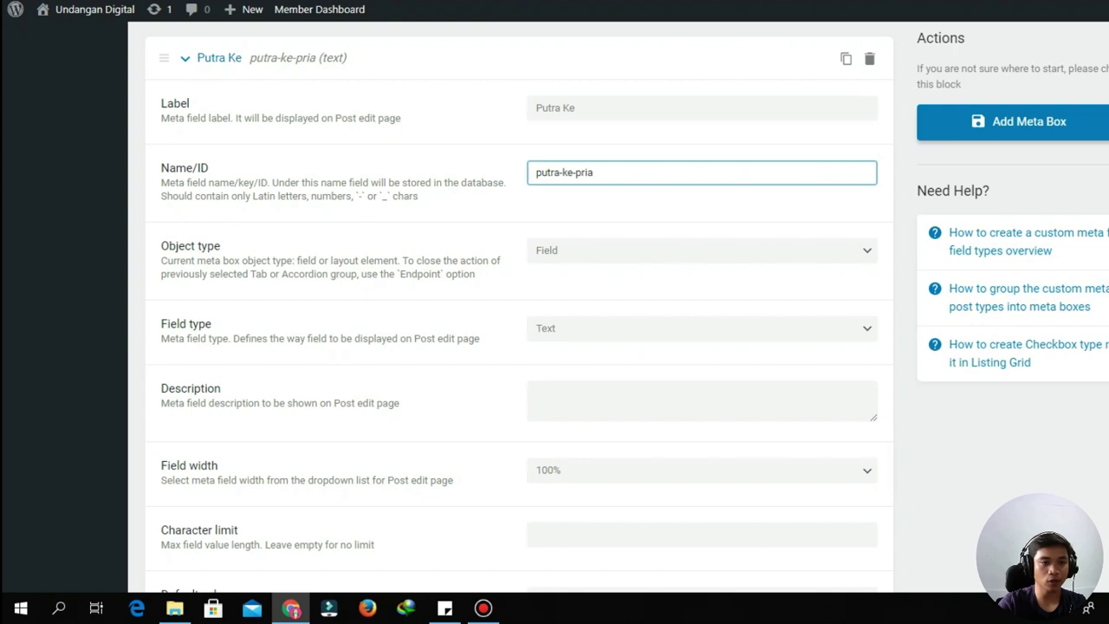
Compare the fields created so far with the sticky note, highlighting its Detail Undangan and Detail Pengantin Pria sections
scroll(519, 303, down, 12)
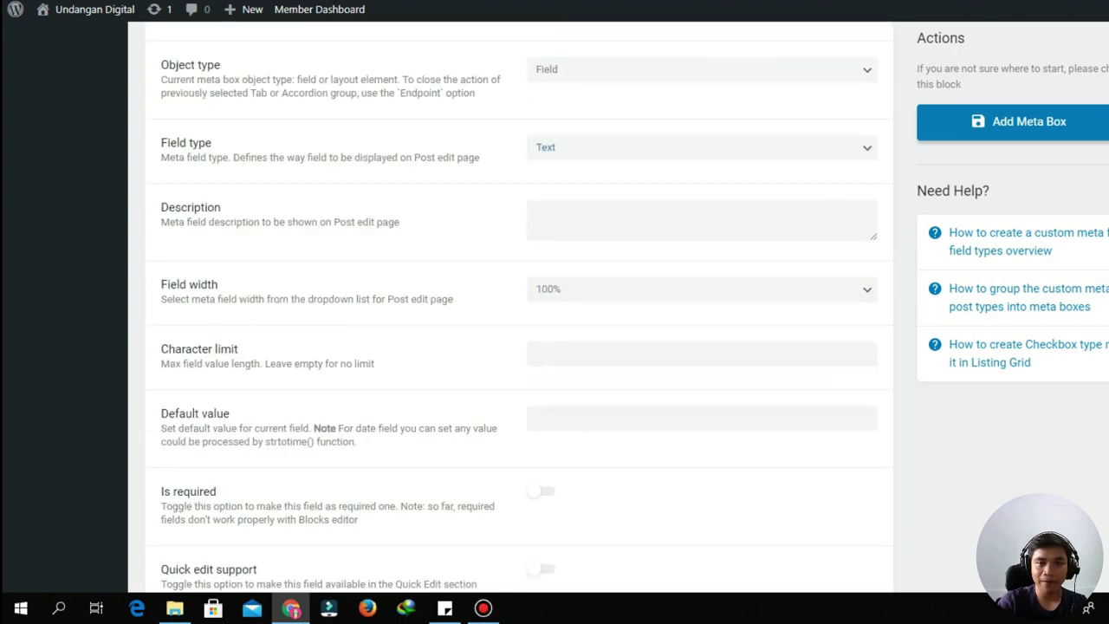
scroll(519, 304, down, 3)
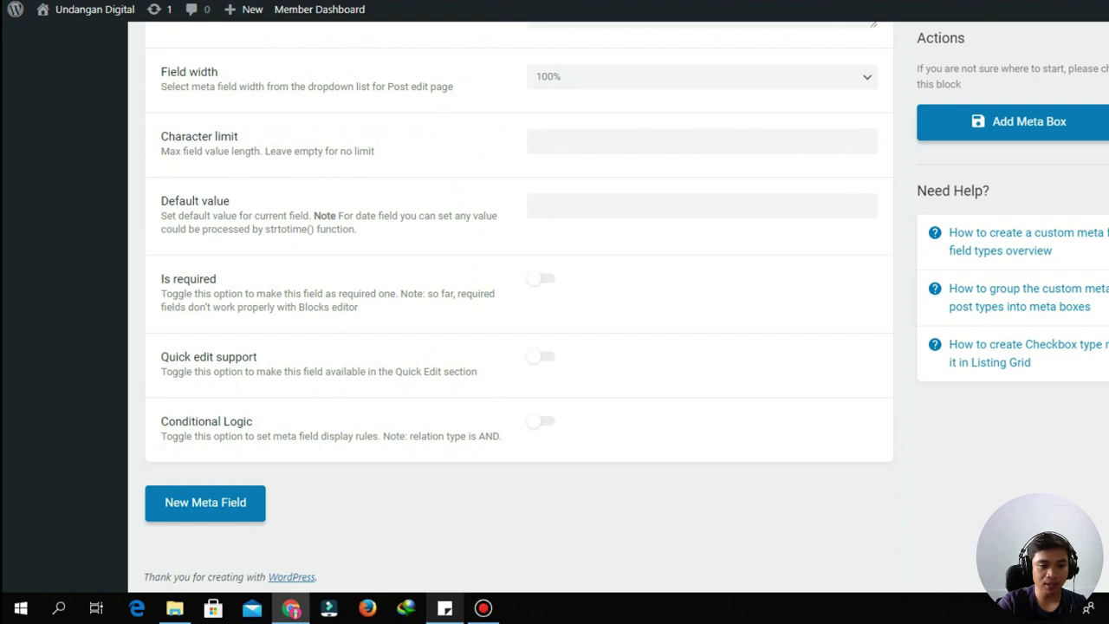
click(444, 607)
key(alt+Tab)
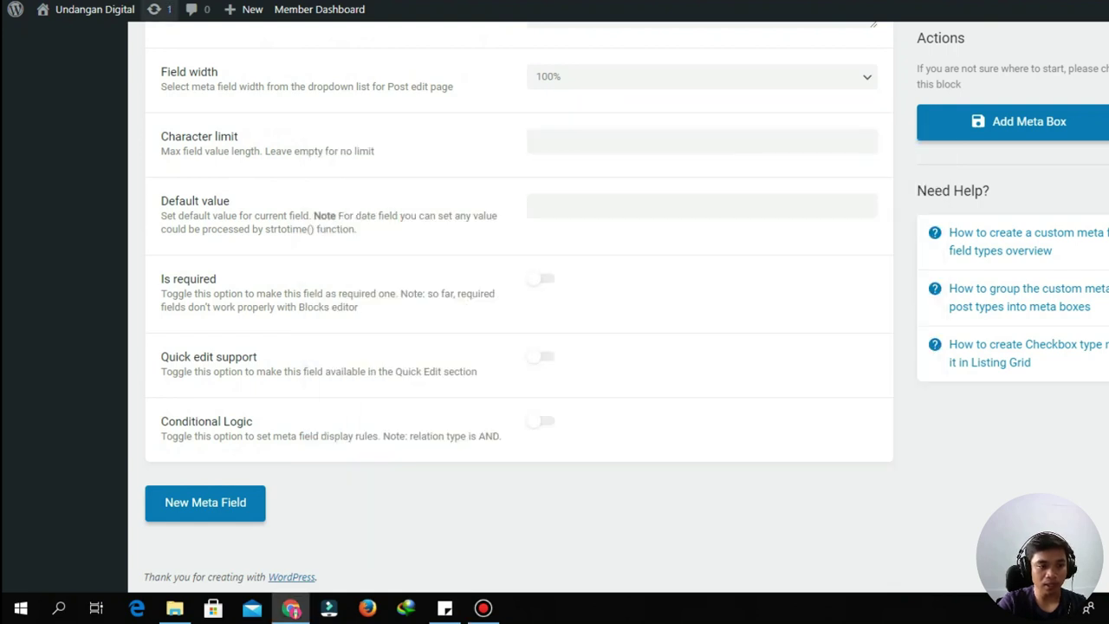
scroll(520, 307, up, 4)
scroll(520, 304, up, 1)
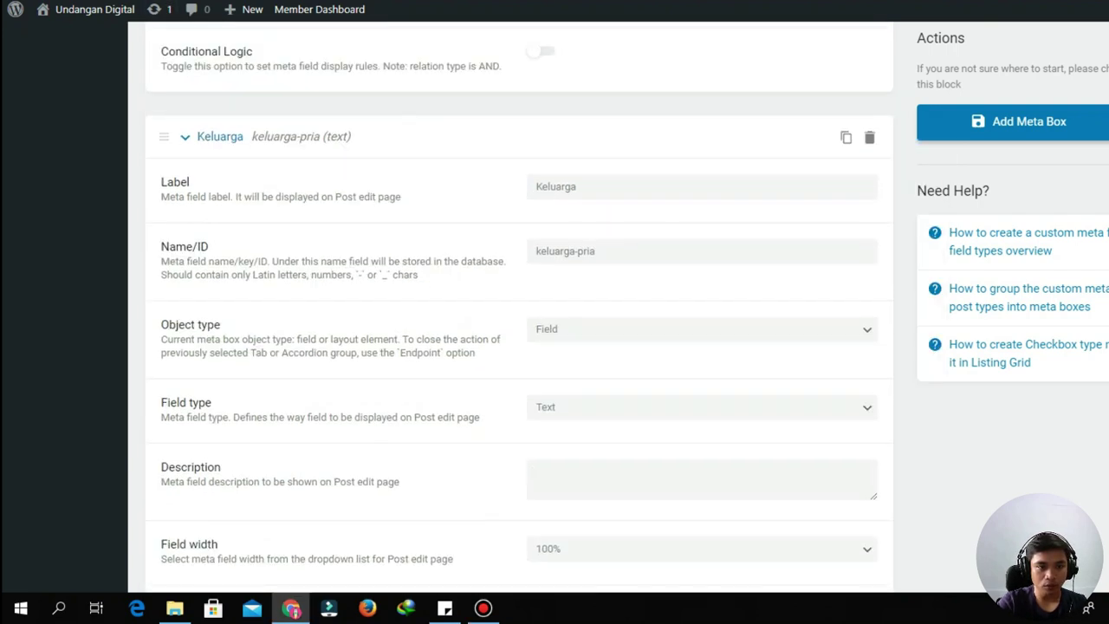
scroll(519, 303, down, 5)
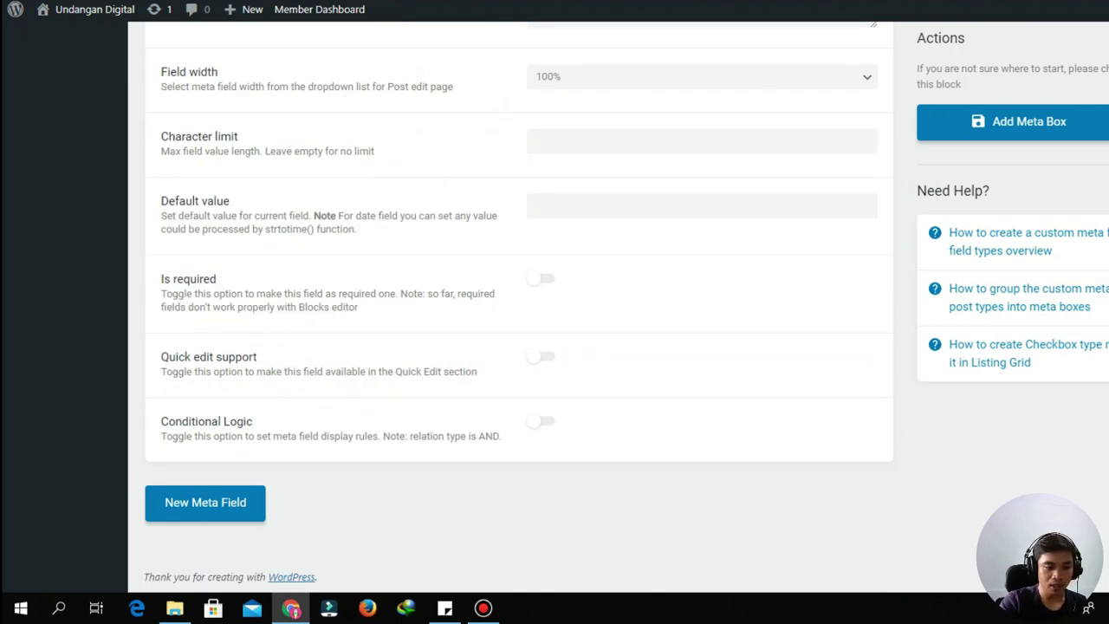
click(444, 607)
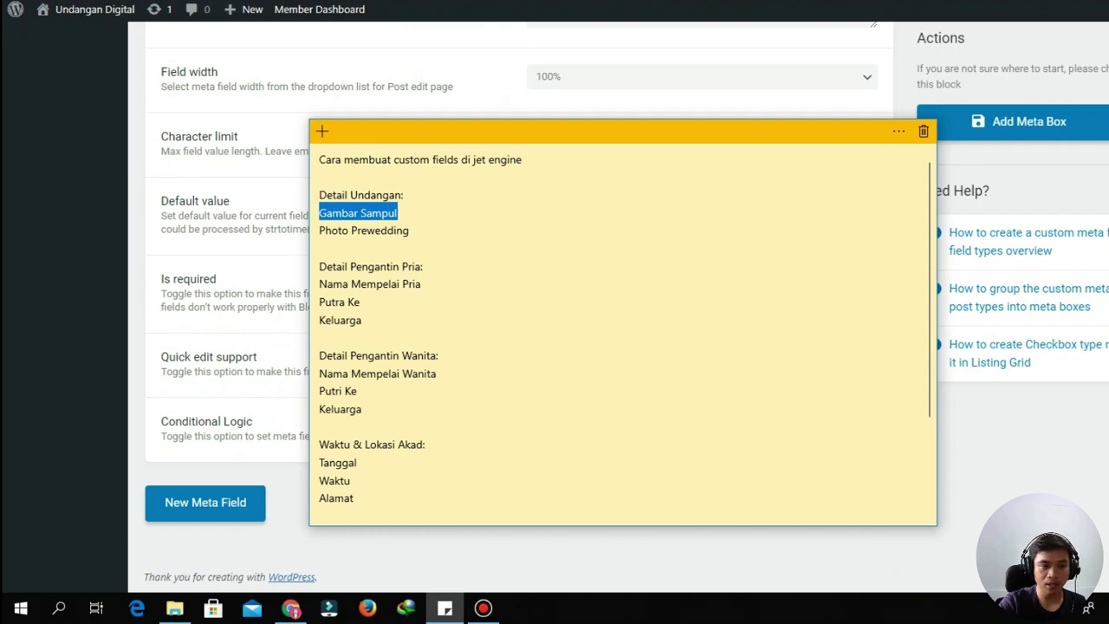
click(362, 320)
drag(362, 320, 319, 194)
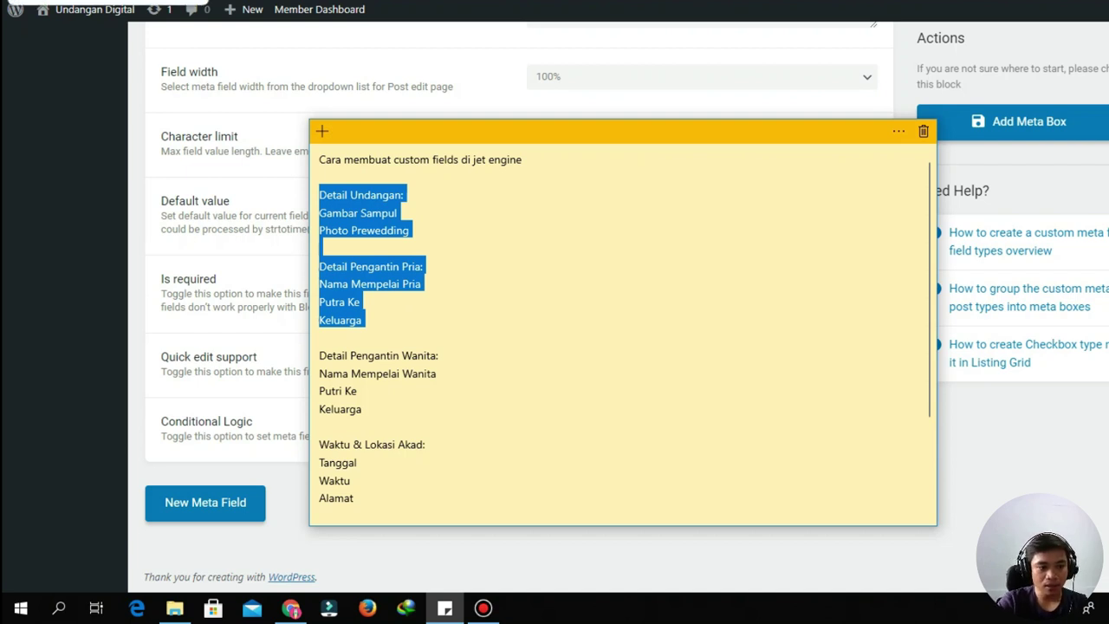
key(alt+Tab)
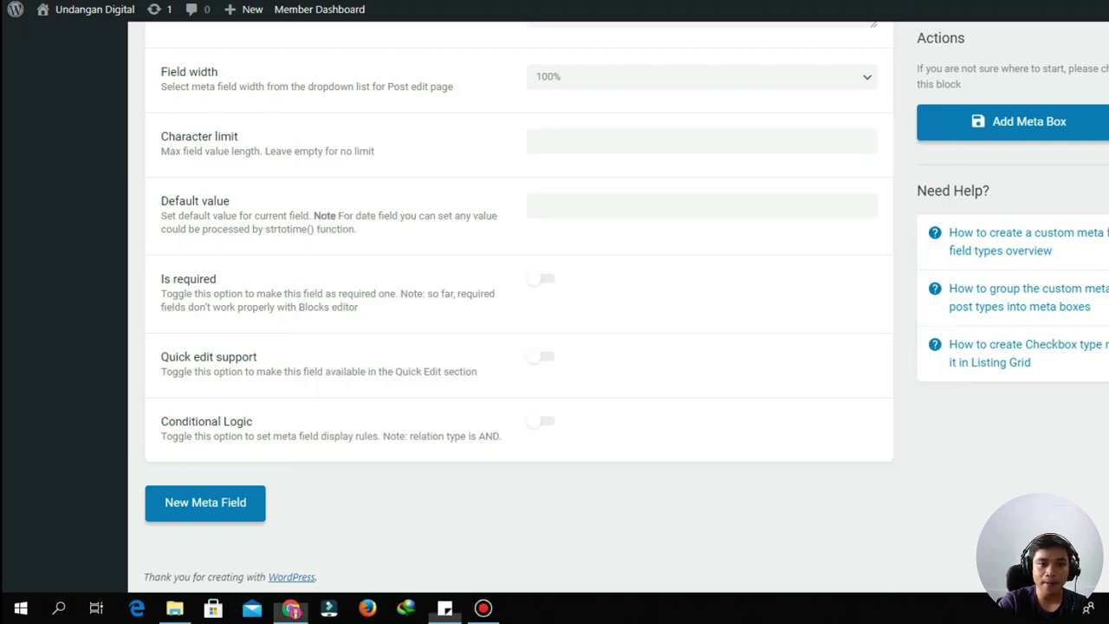
scroll(519, 307, up, 3)
scroll(519, 347, down, 4)
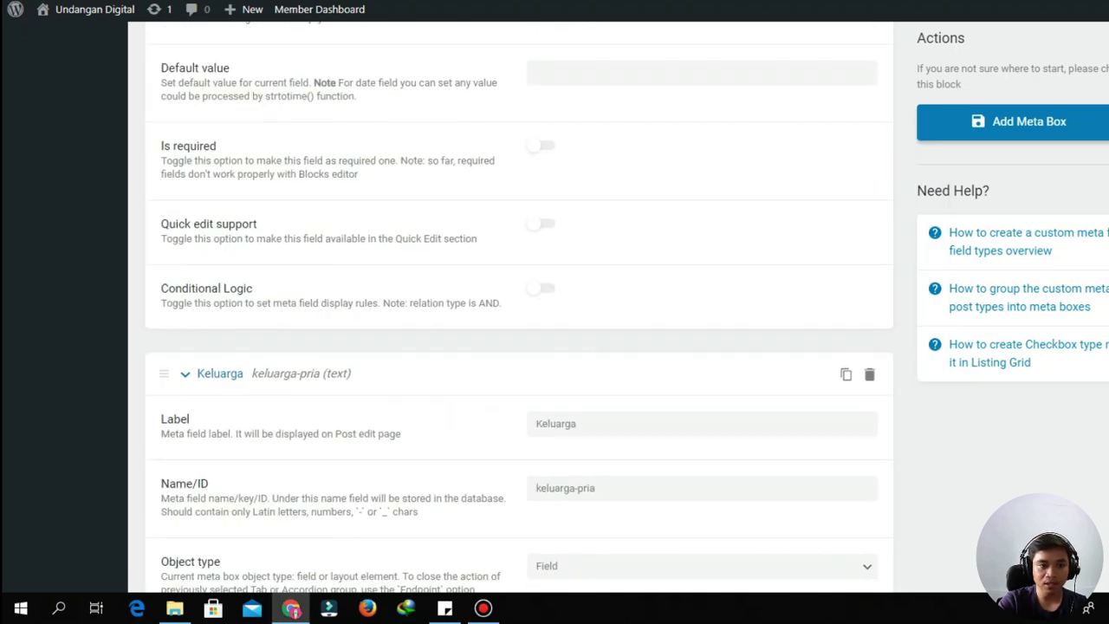
scroll(519, 307, up, 4)
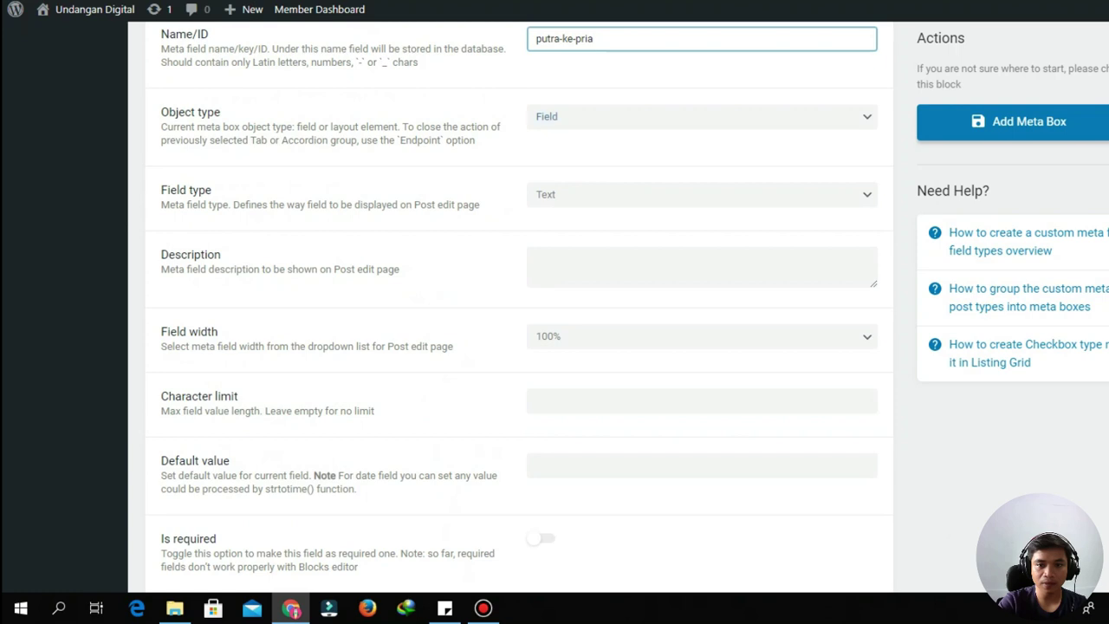
Save the ACF Undangan meta box and open the page for adding a new post in a separate tab
click(1018, 122)
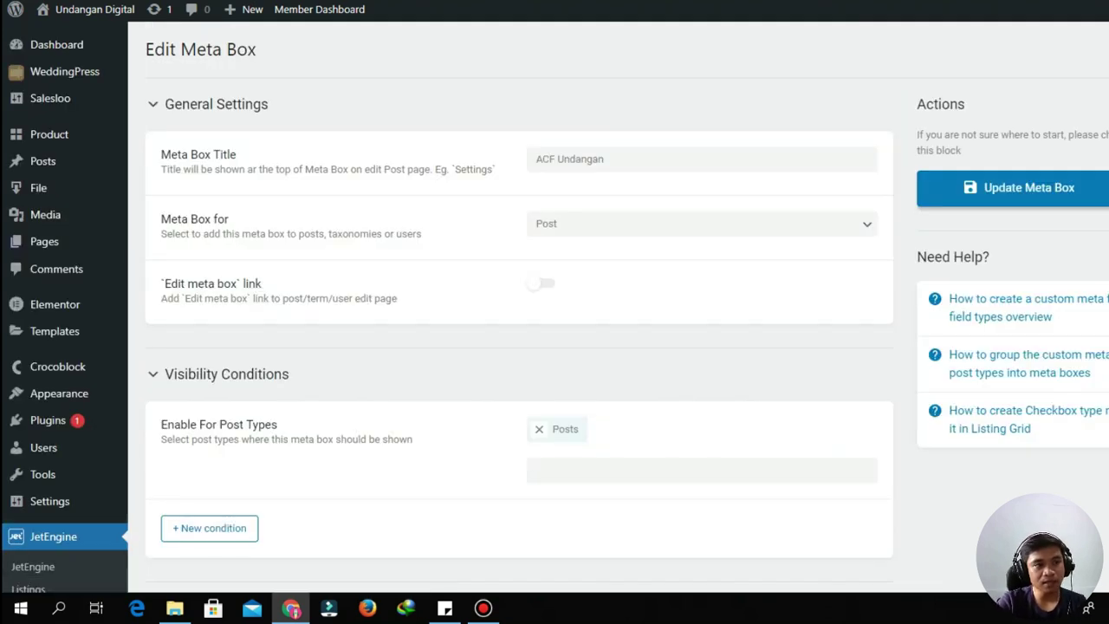
mouse_move(43, 161)
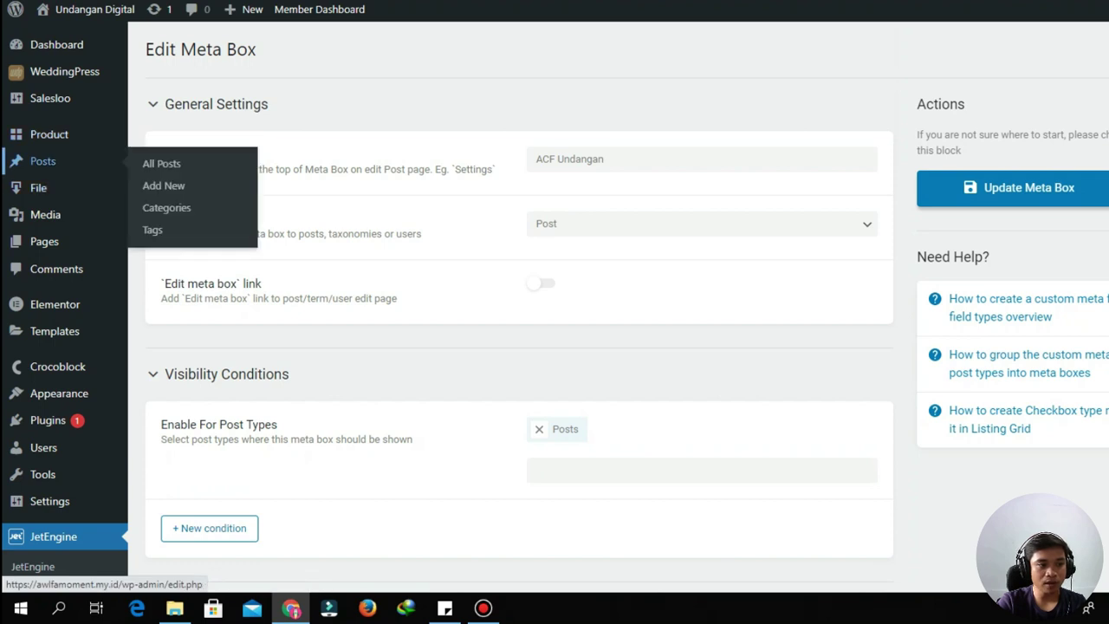
right_click(149, 188)
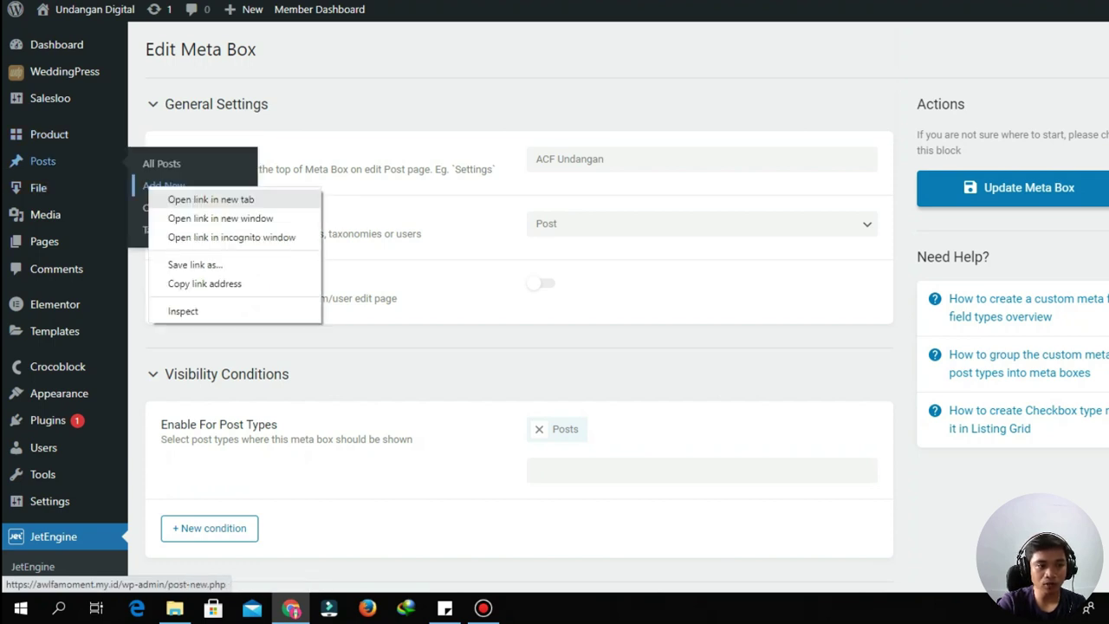
click(211, 200)
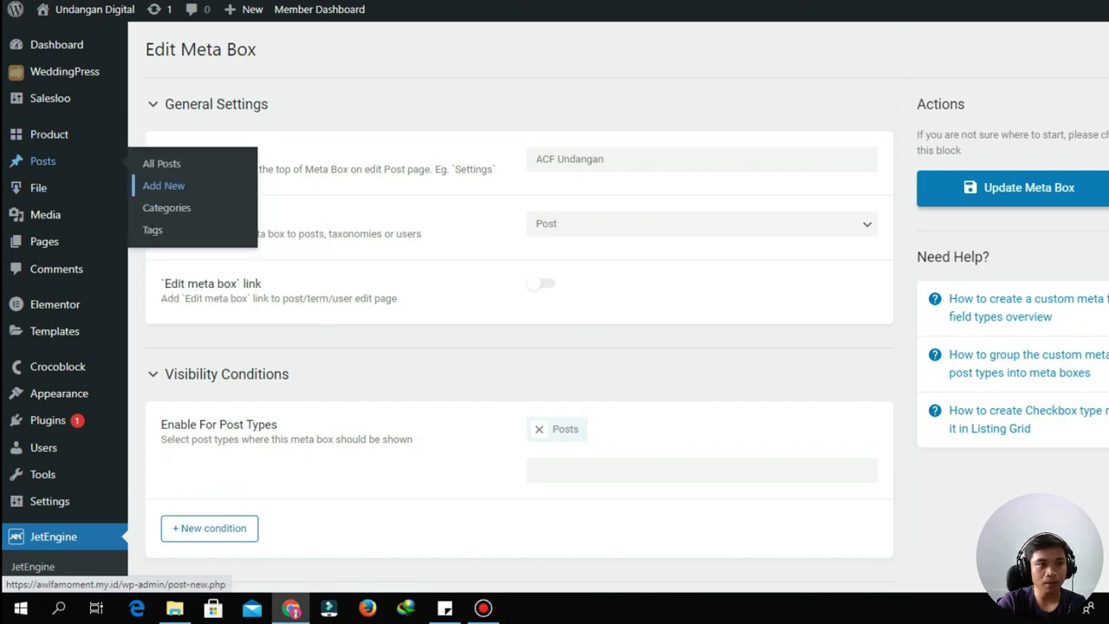
Review the list of meta fields saved in the ACF Undangan meta box
key(ctrl+Tab)
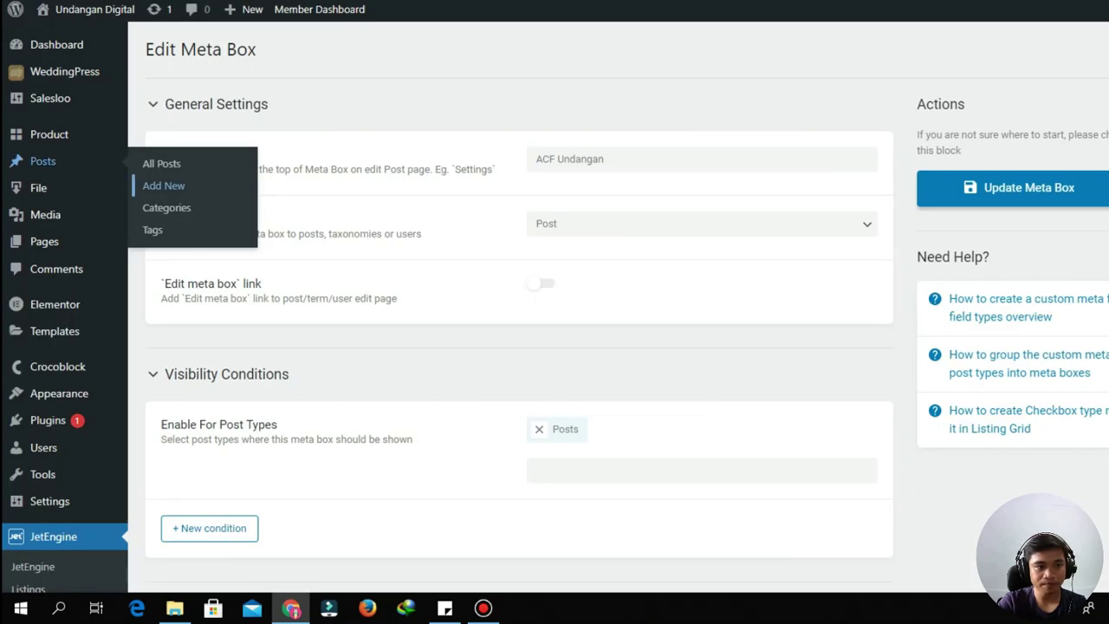
click(216, 103)
scroll(519, 312, down, 2)
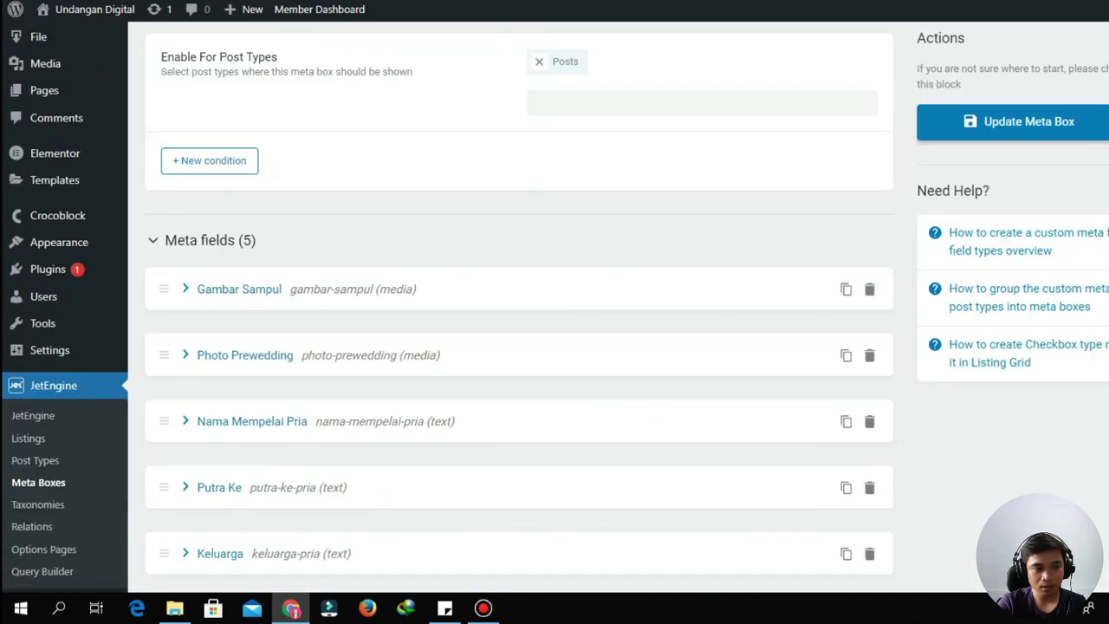
scroll(520, 312, down, 2)
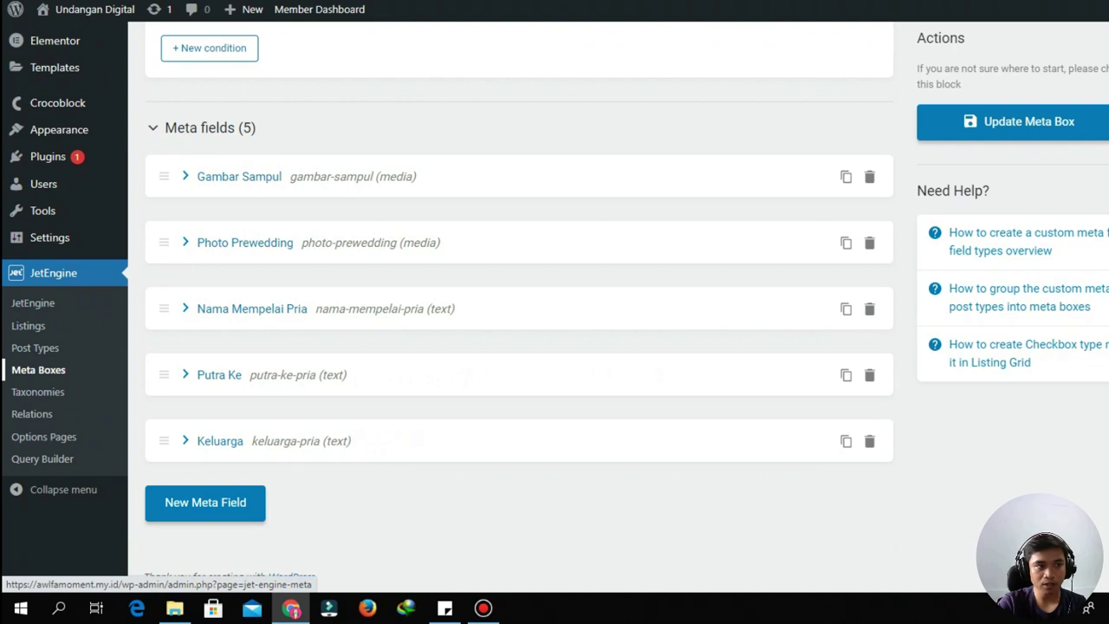
Check the ACF Undangan fields on the new post page and title the post with the couple's names
click(38, 369)
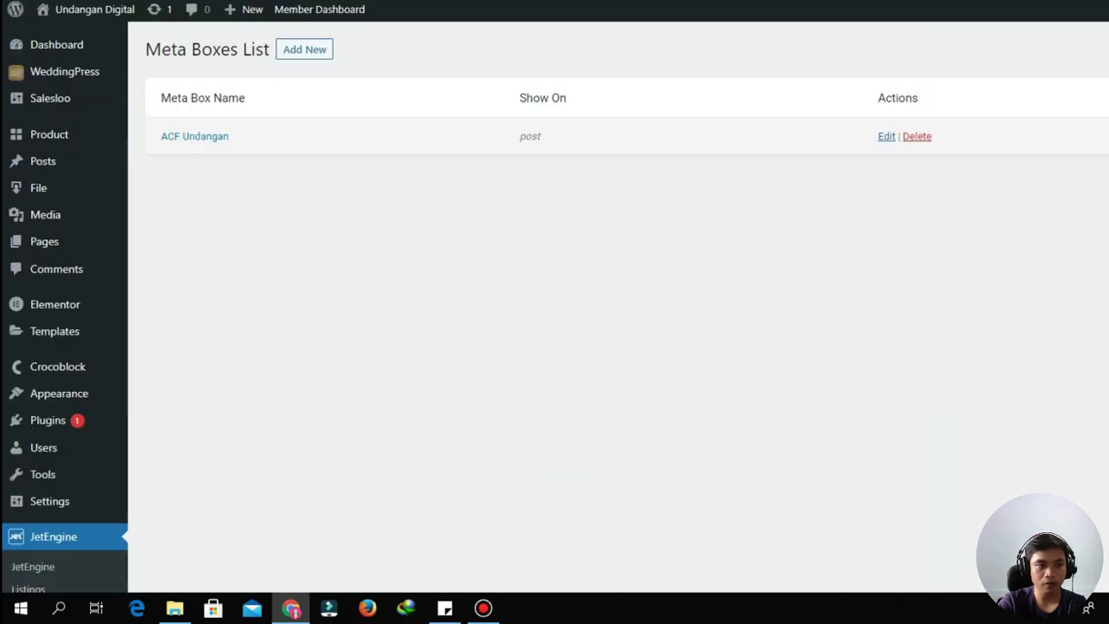
click(327, 1)
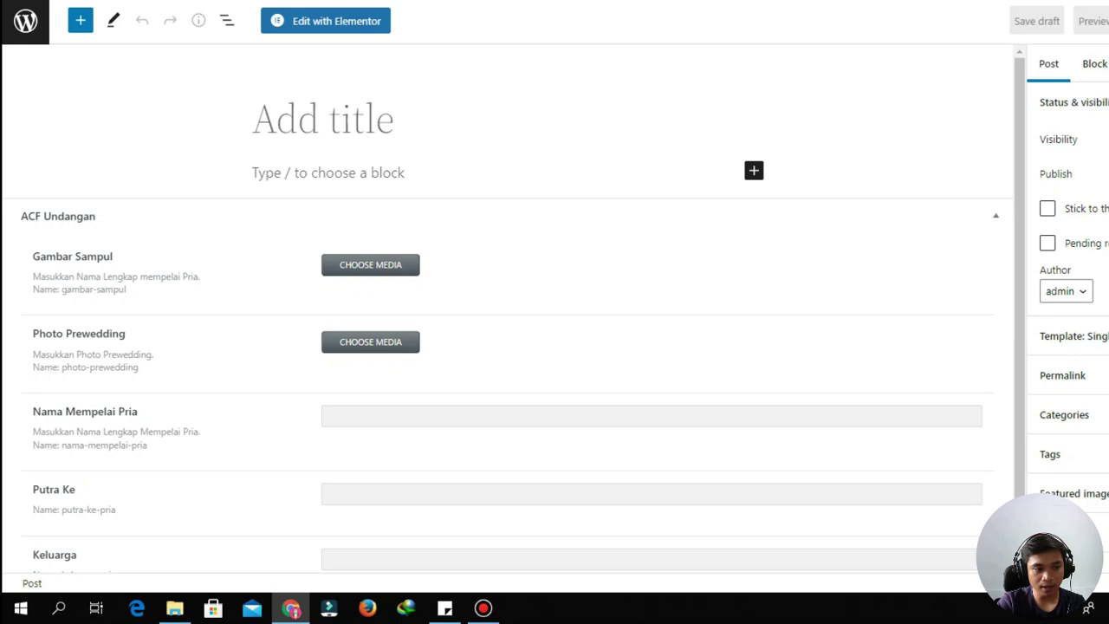
scroll(507, 312, down, 1)
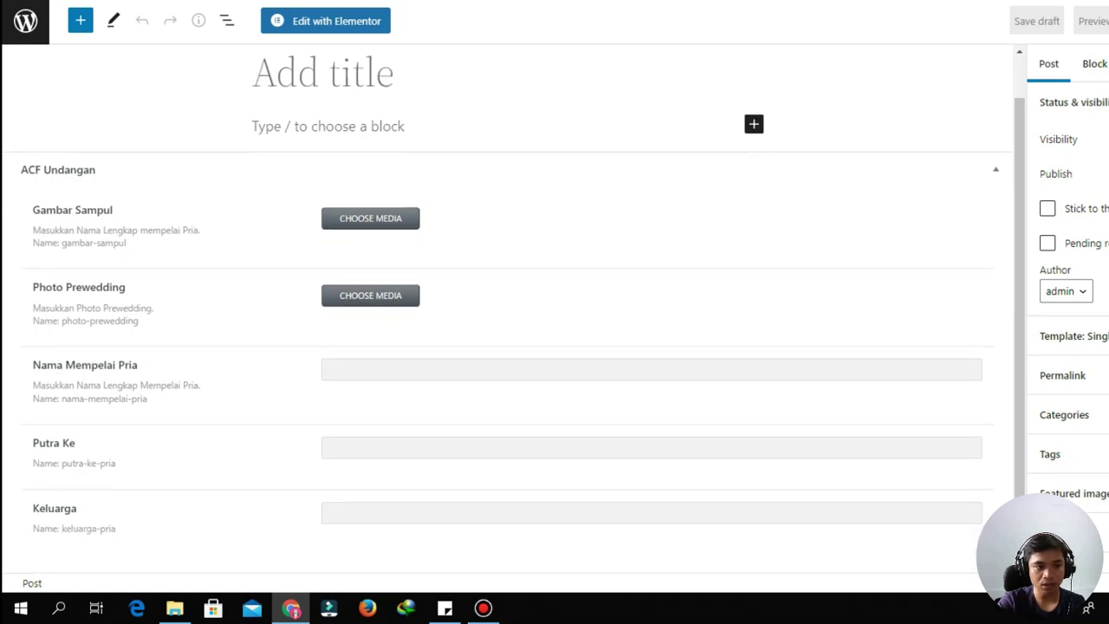
scroll(507, 312, up, 1)
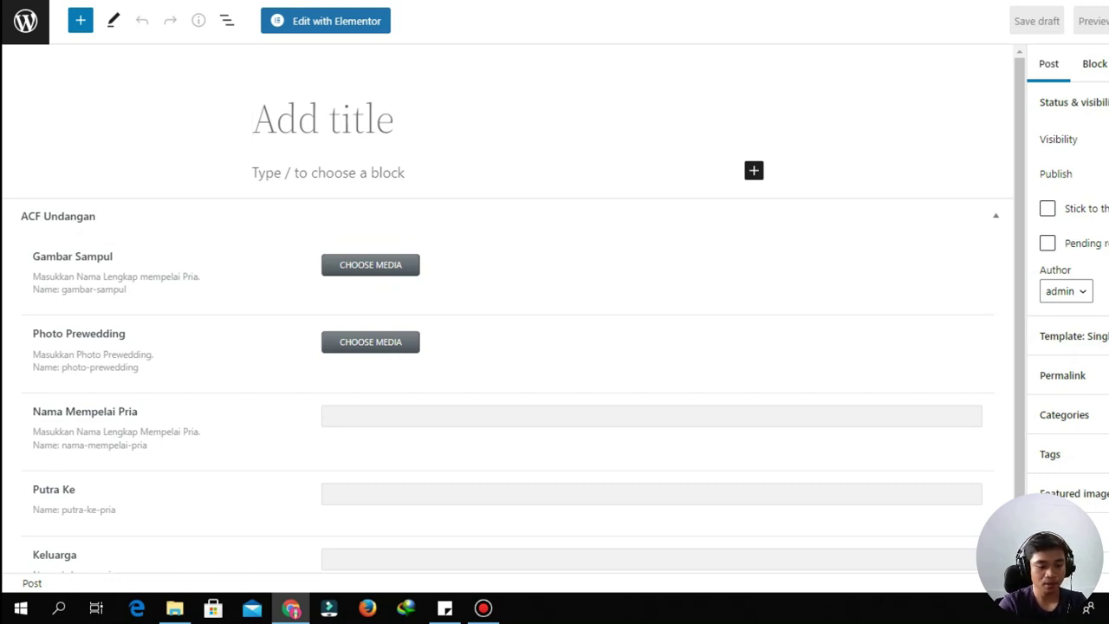
text(Dilan & Millea)
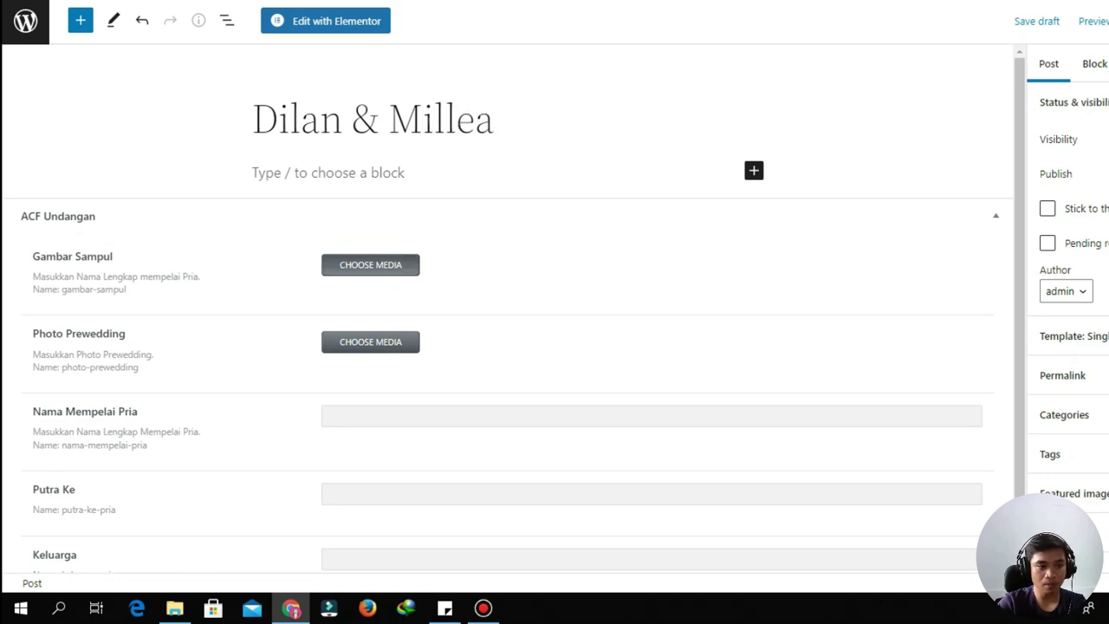
Set the Gambar Sampul image to the dark web-trading thumbnail from the media library
click(369, 264)
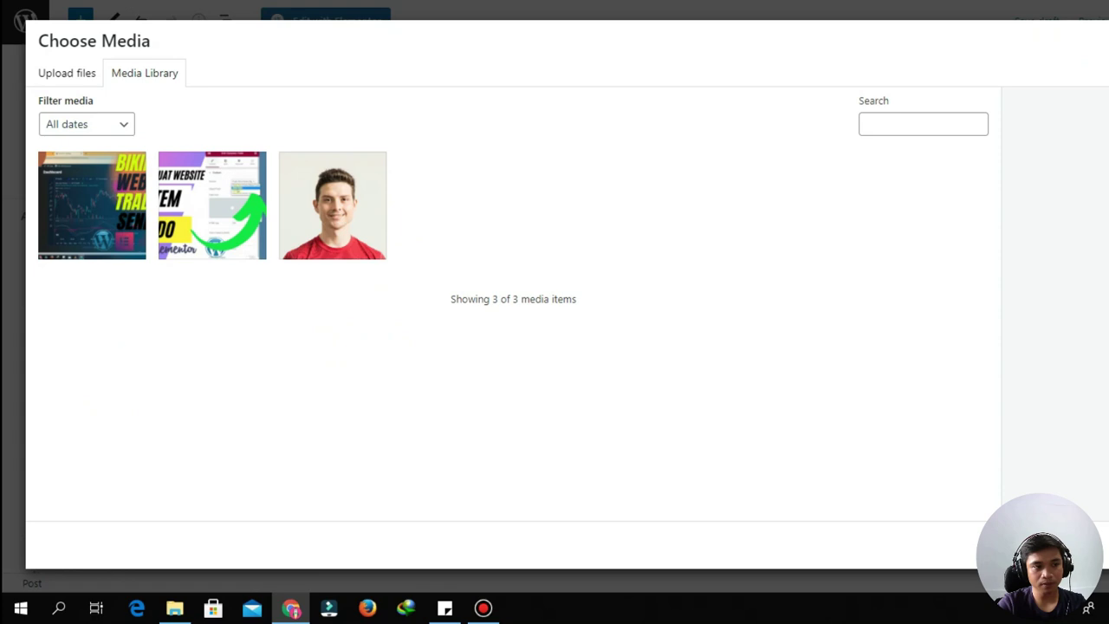
click(66, 73)
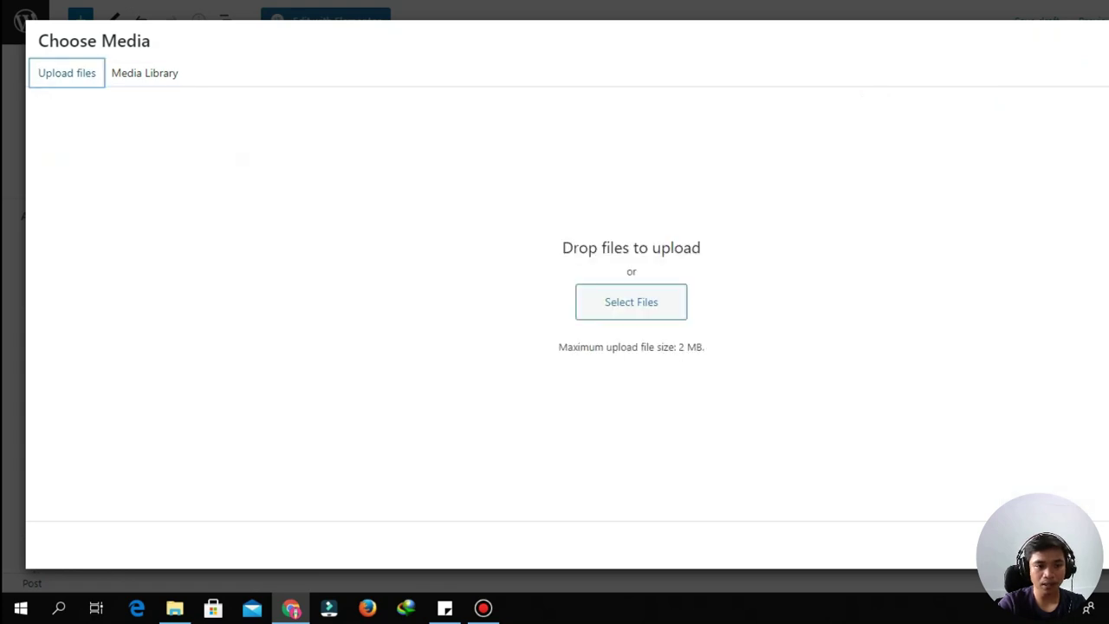
click(144, 73)
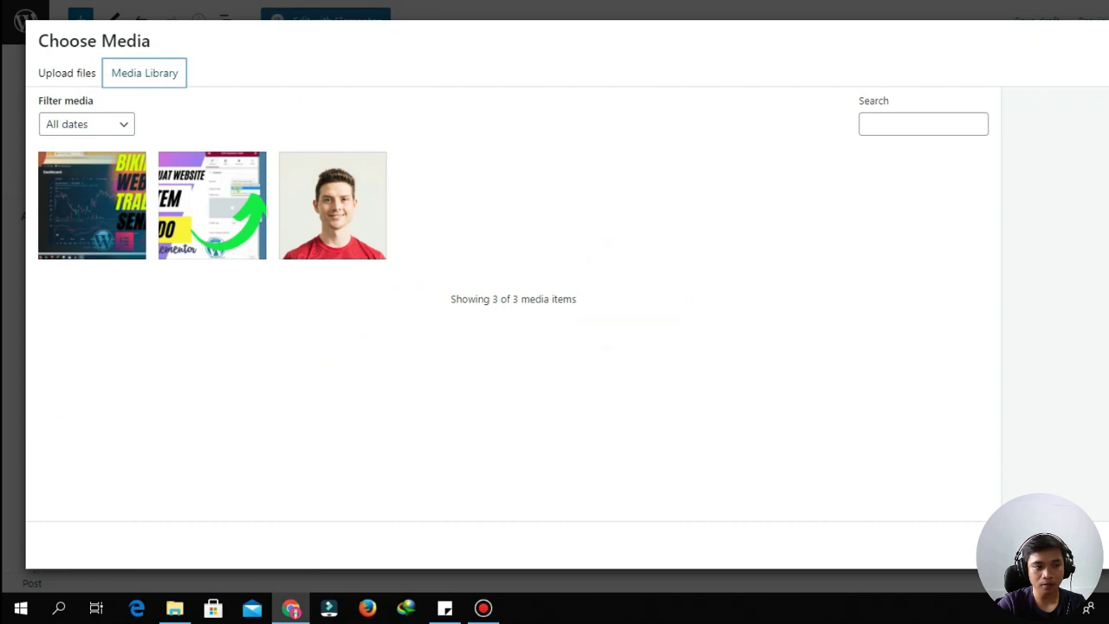
click(92, 205)
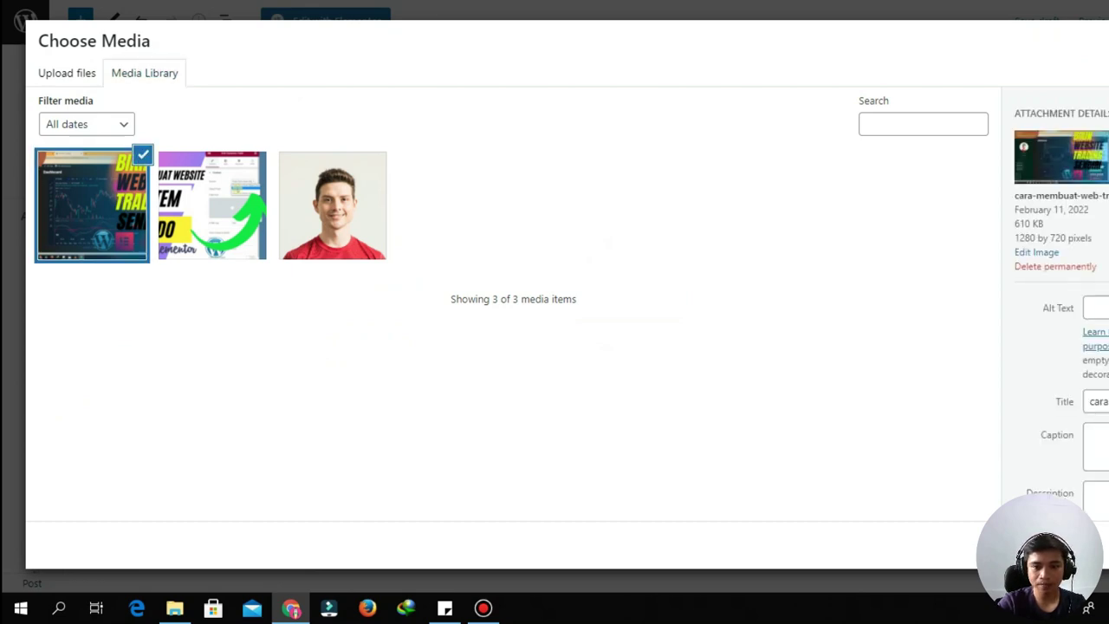
click(1053, 545)
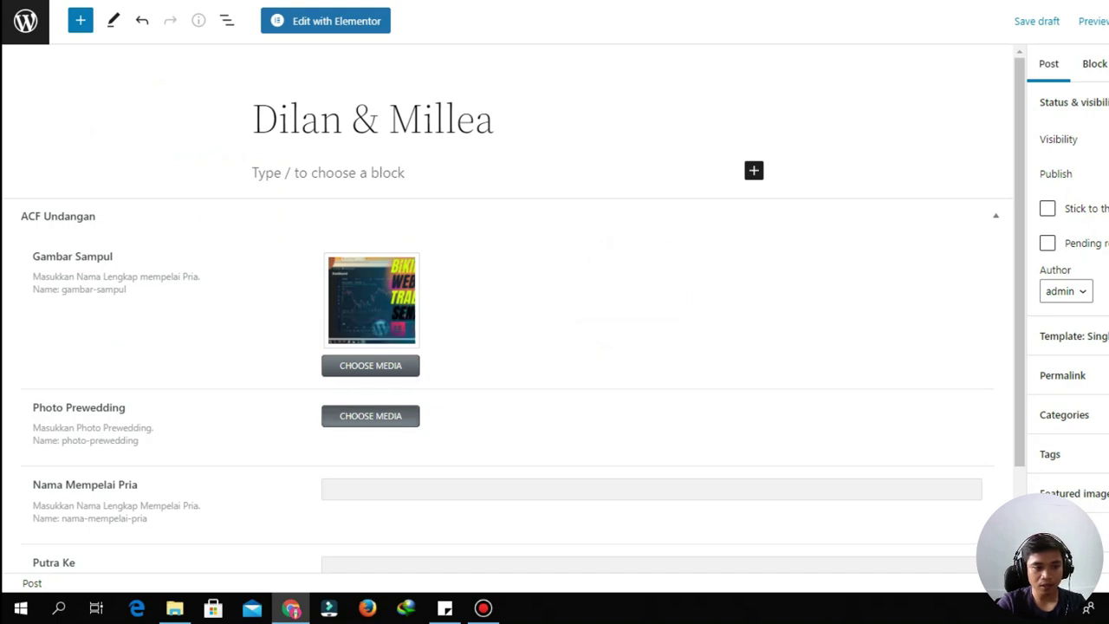
Set the Photo Prewedding image to the thumbnail with the green arrow from the media library
click(371, 416)
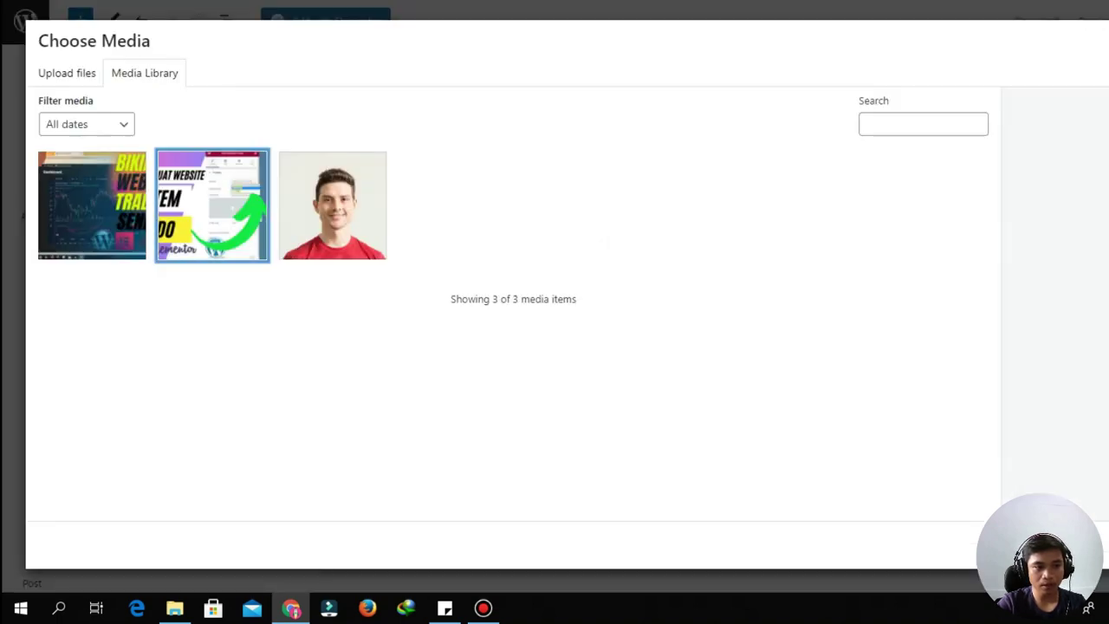
click(212, 205)
click(1052, 543)
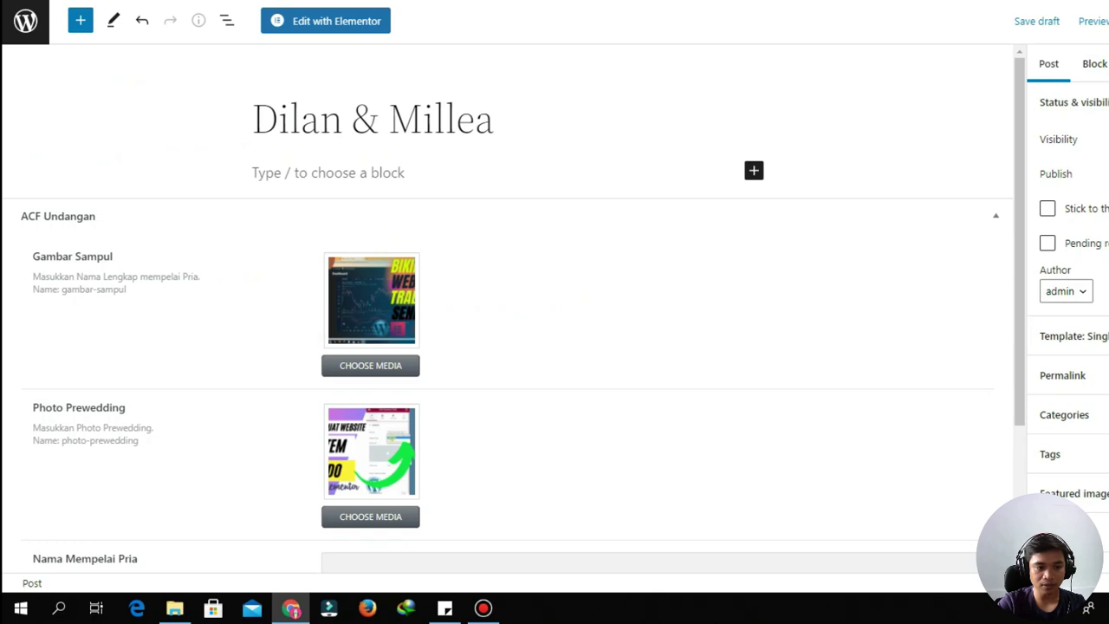
Fill in Nama Mempelai Pria with the groom's name and set Putra Ke to "Kedua"
scroll(520, 312, down, 1)
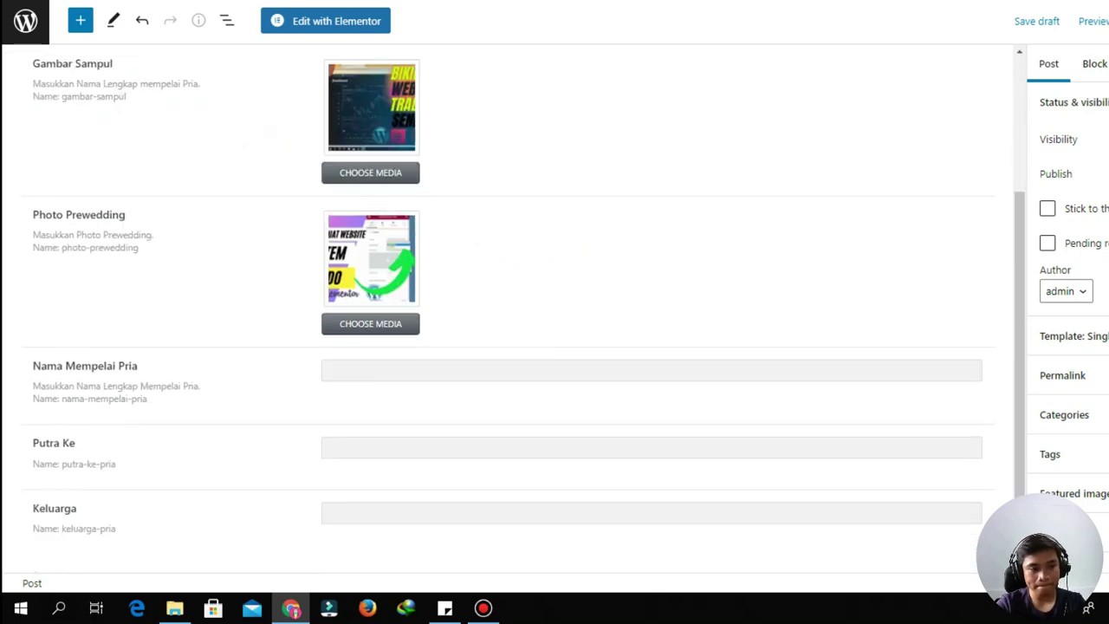
click(650, 370)
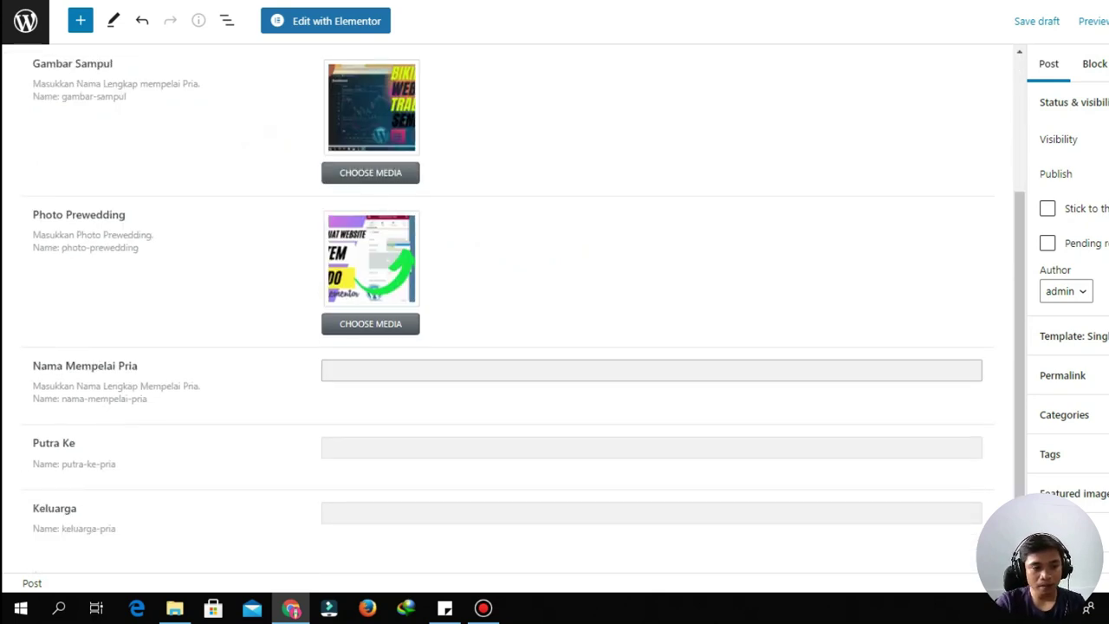
text(Dilan)
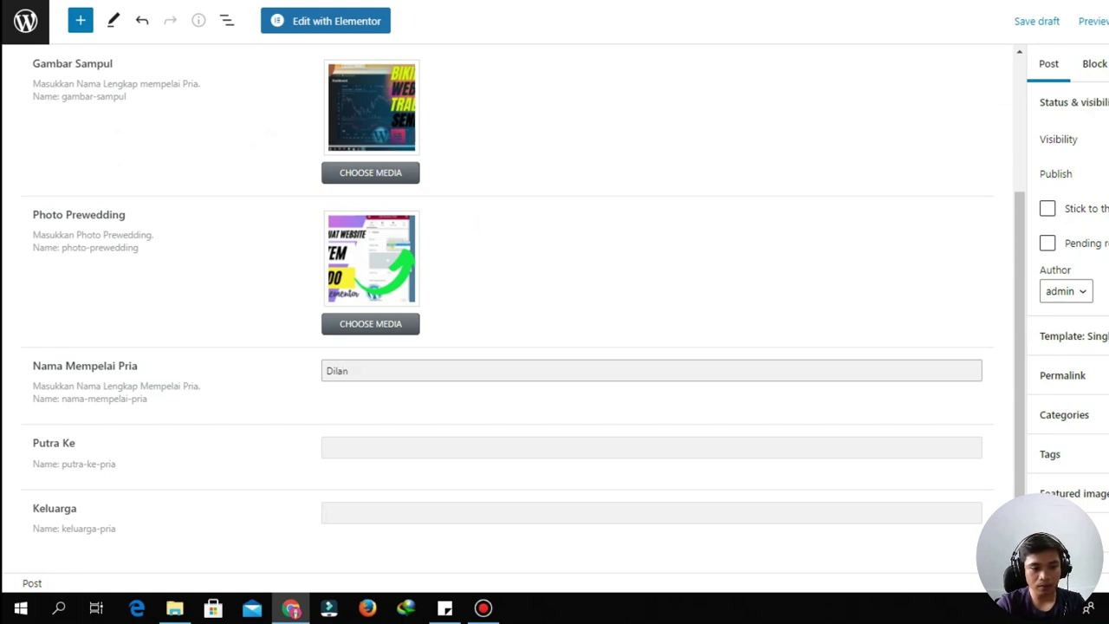
click(328, 447)
text(K)
text(edu)
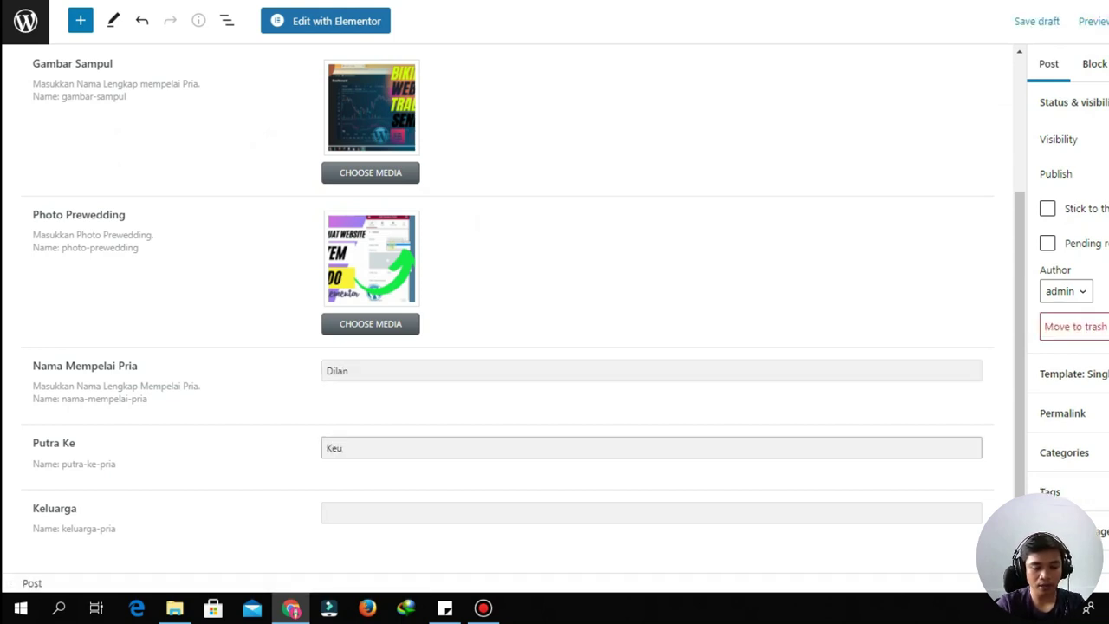
text(a)
Fill in Keluarga with the names of the groom's parents, prefixed with "Bapak" and "Ibu" and joined by "&"
click(327, 512)
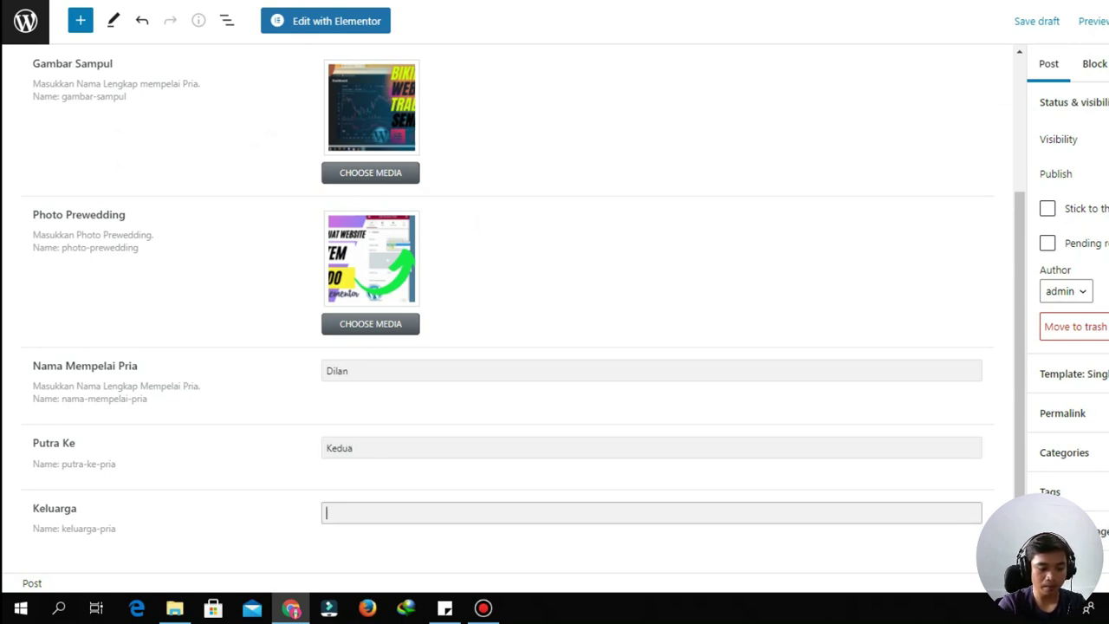
text(Adnan)
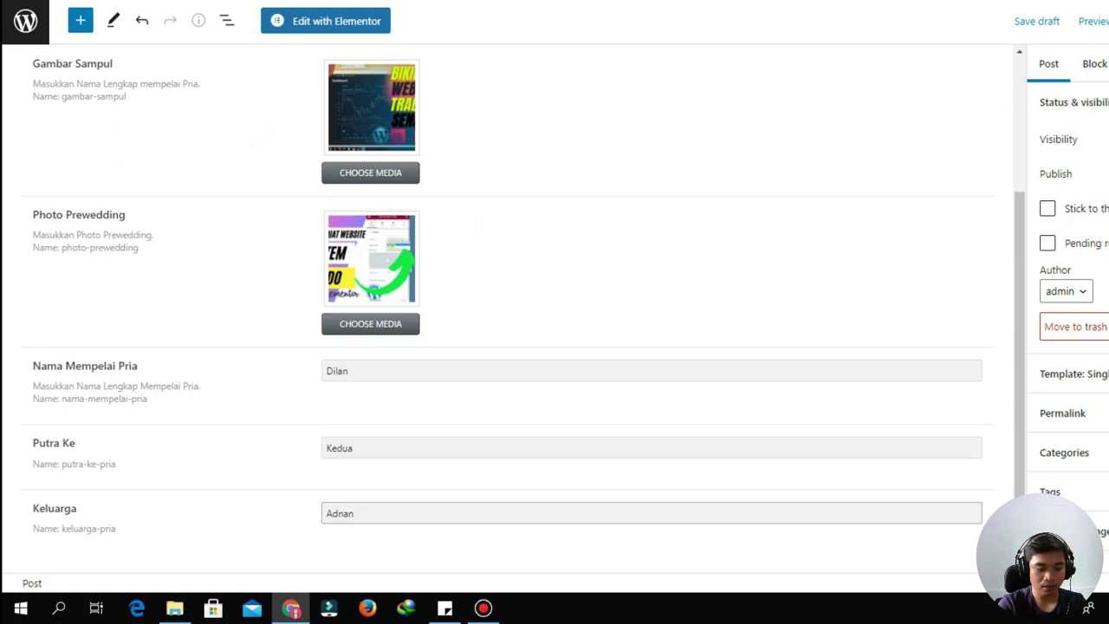
text( & I)
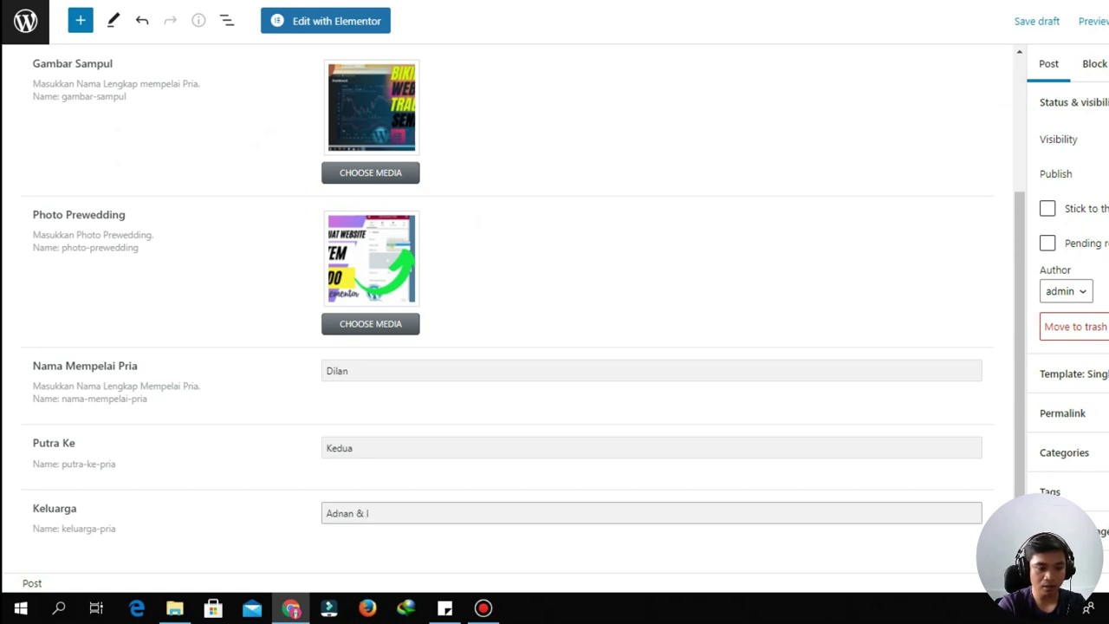
text(bu Yuyun)
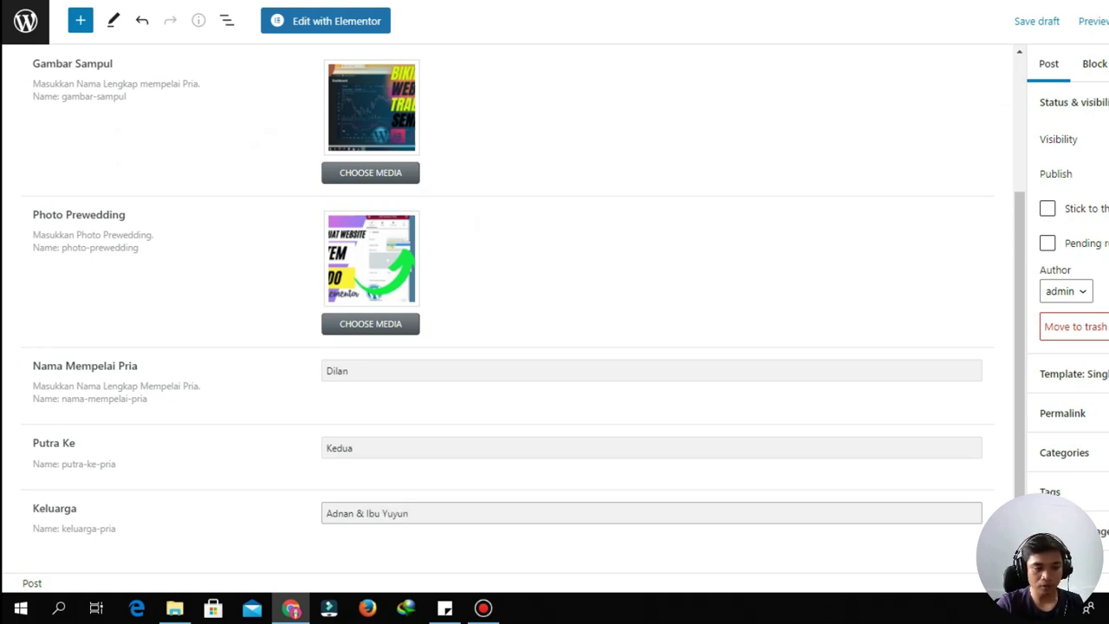
click(327, 513)
text(Bapa)
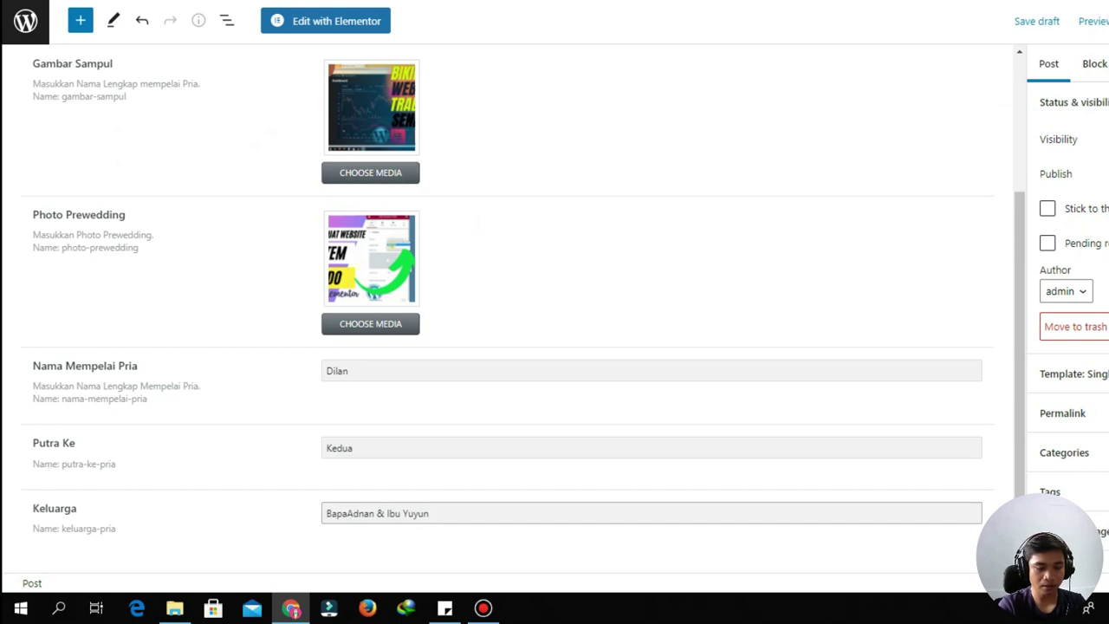
text(k)
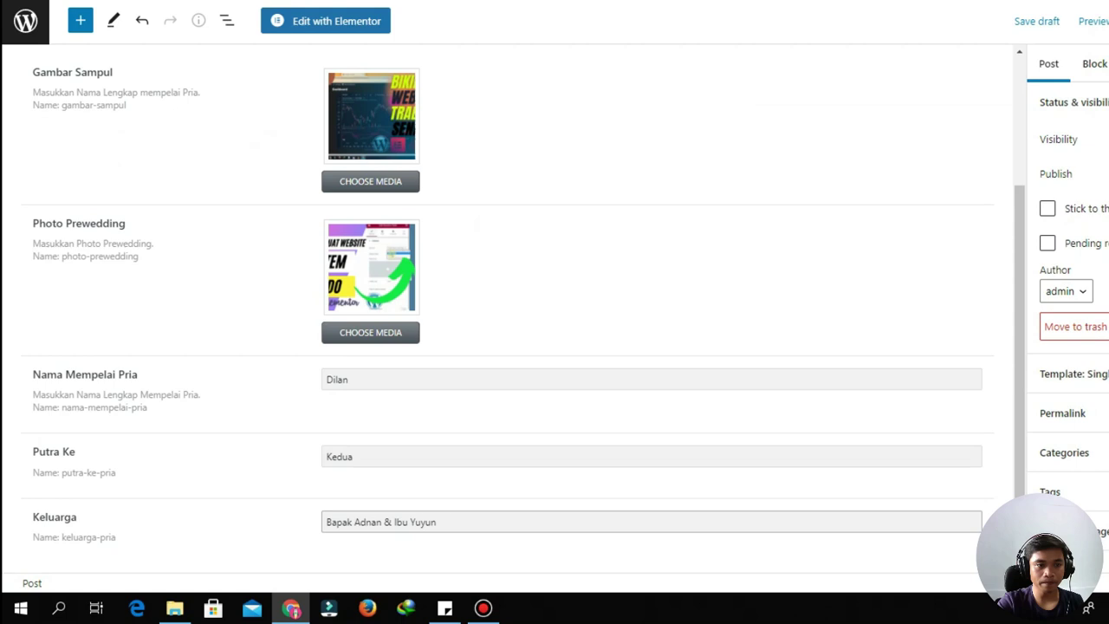
Publish the post and open its public page in a new tab
scroll(520, 303, up, 3)
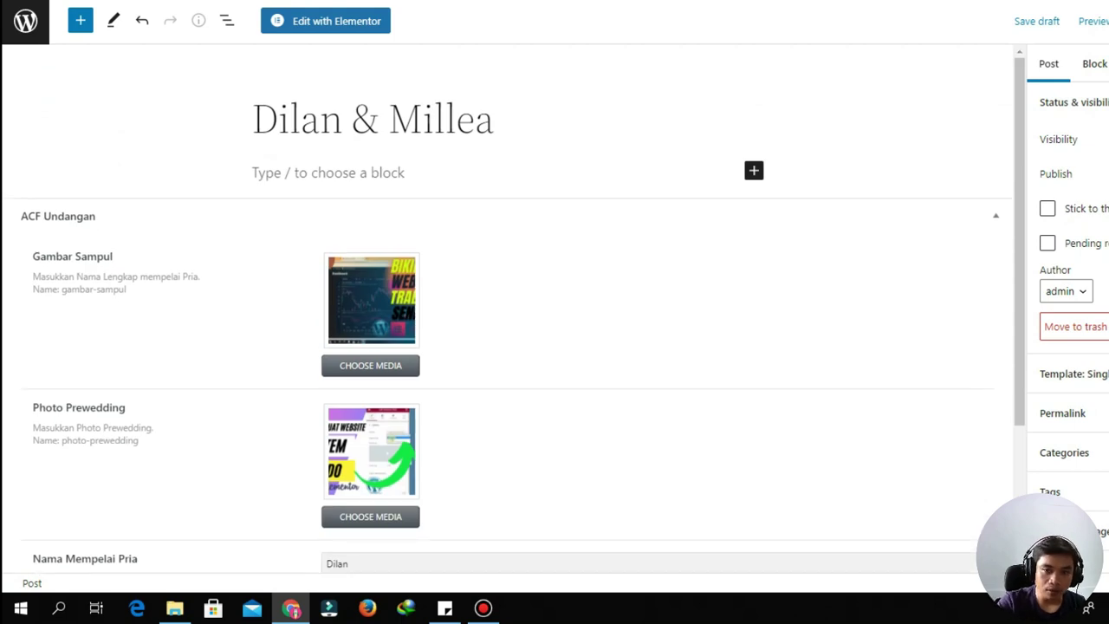
click(1108, 21)
click(1100, 21)
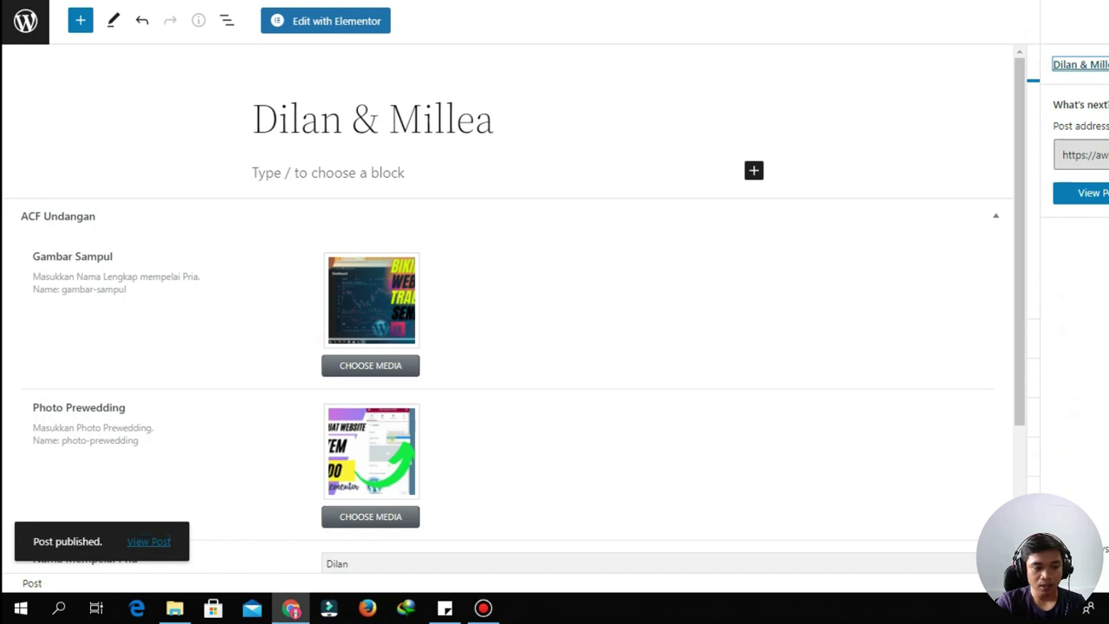
right_click(150, 543)
click(212, 419)
Go from the Meta Boxes List to the list of all posts and open the published post's public view in a new tab
key(ctrl+shift+Tab)
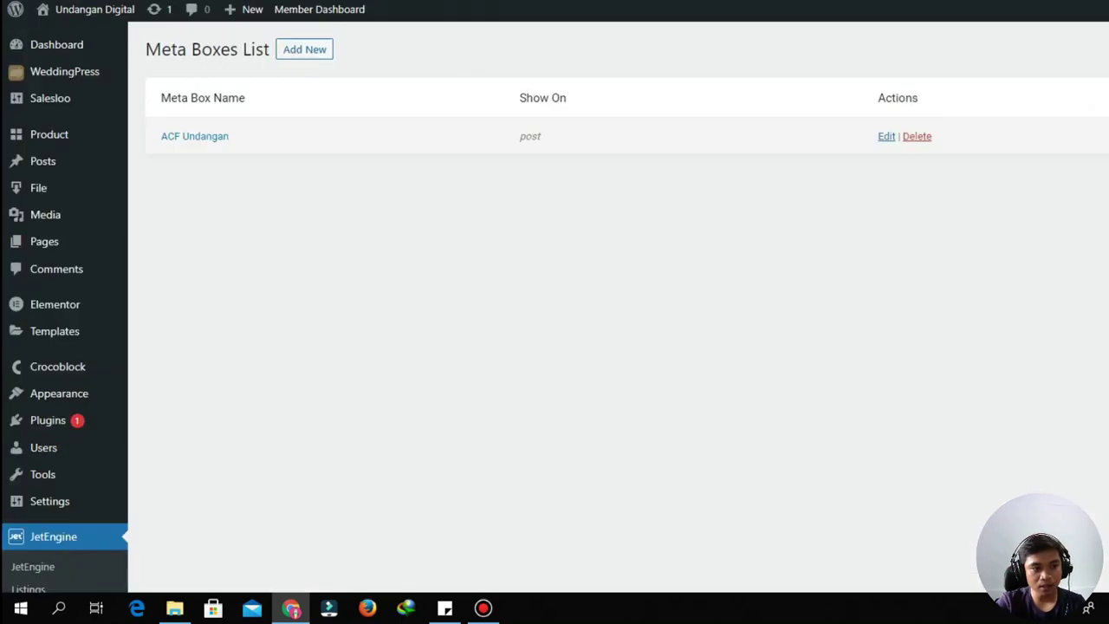
mouse_move(43, 161)
click(161, 163)
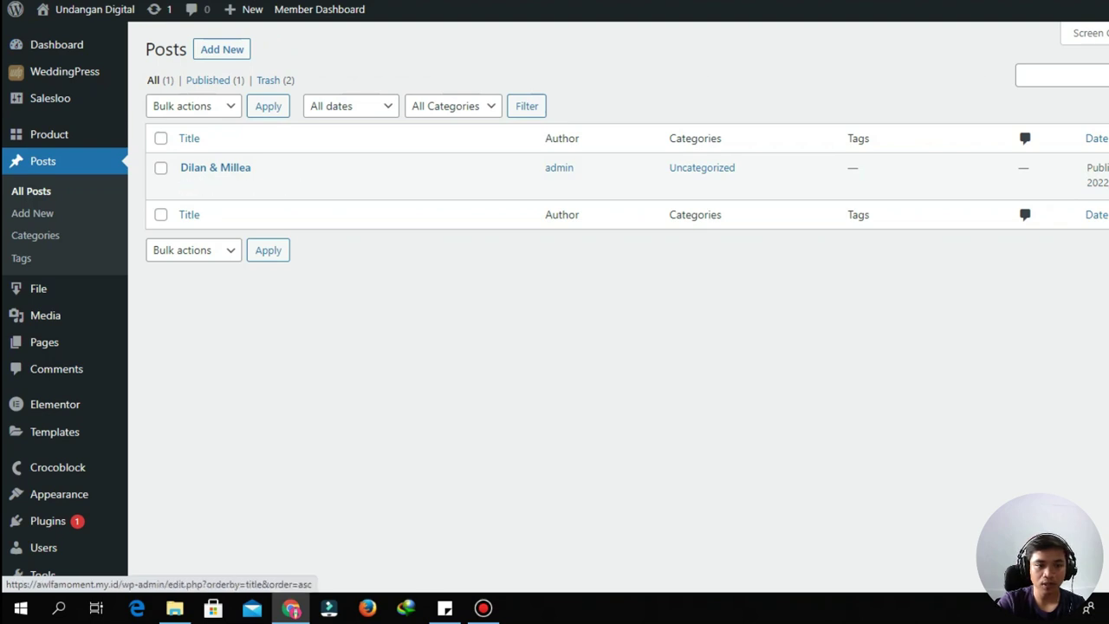
mouse_move(229, 186)
right_click(293, 188)
click(334, 202)
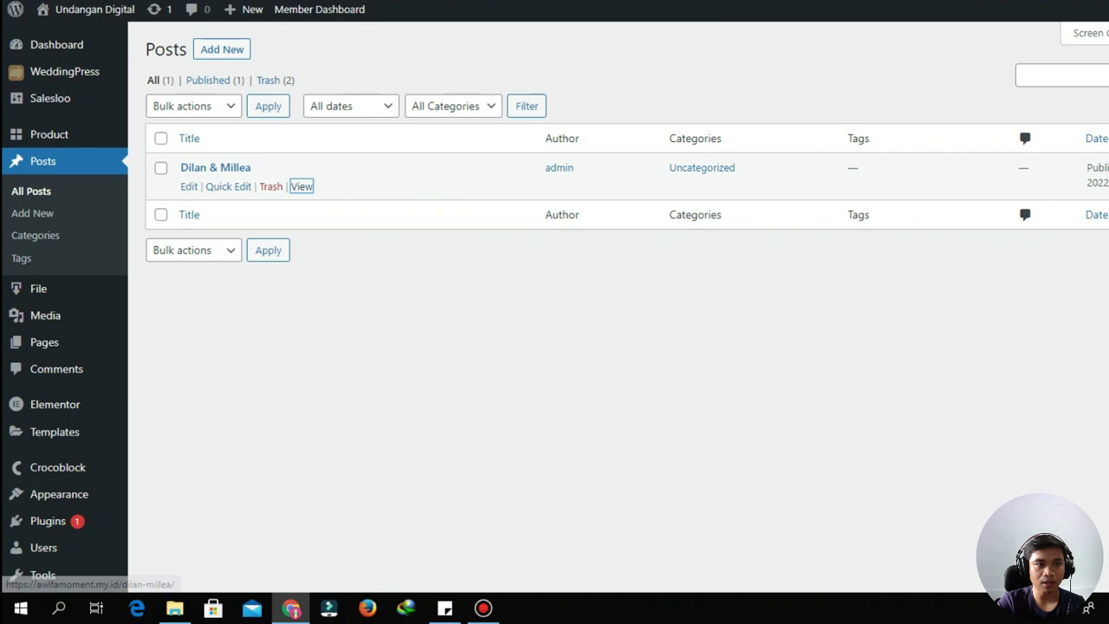
Compare the published post page with the values entered in its editor, highlighting the title to check which content is displayed
key(ctrl+Tab)
drag(474, 226, 231, 227)
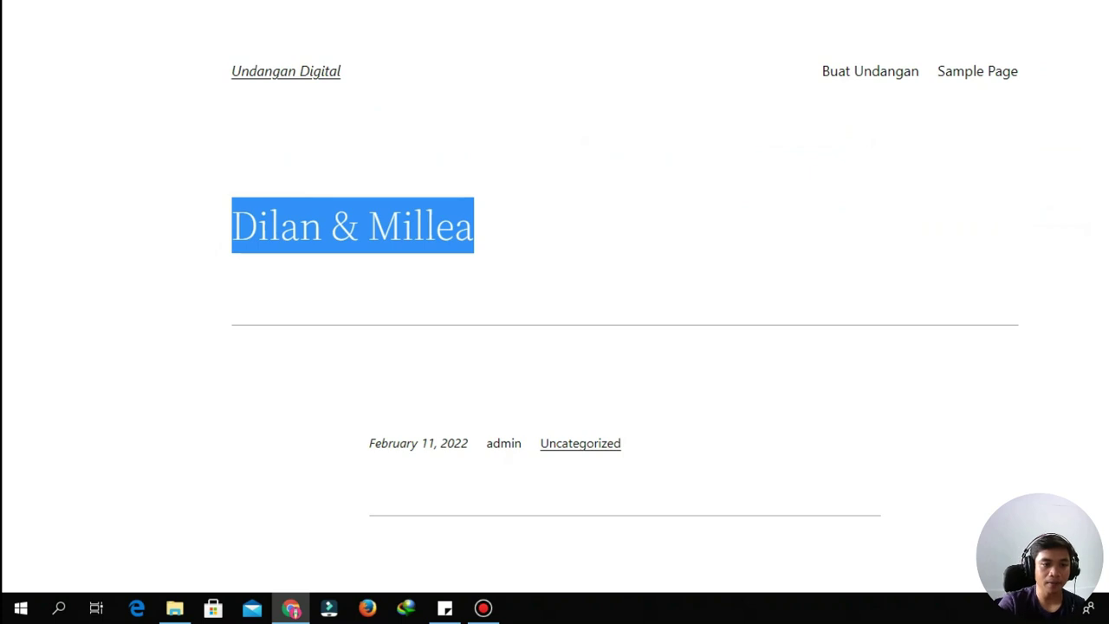
click(225, 236)
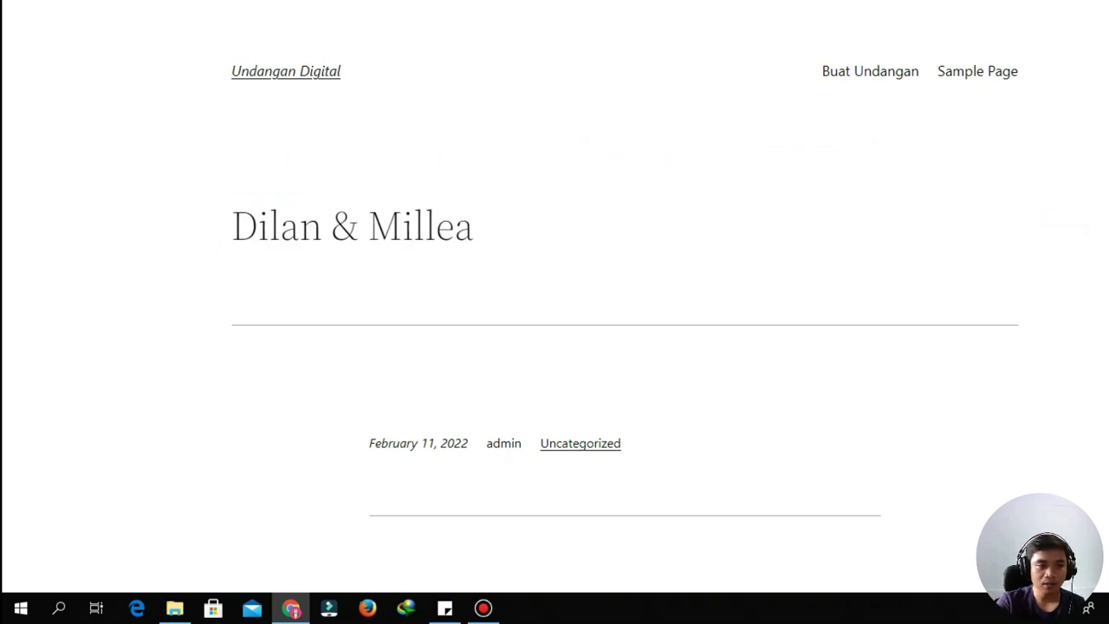
key(ctrl+shift+Tab)
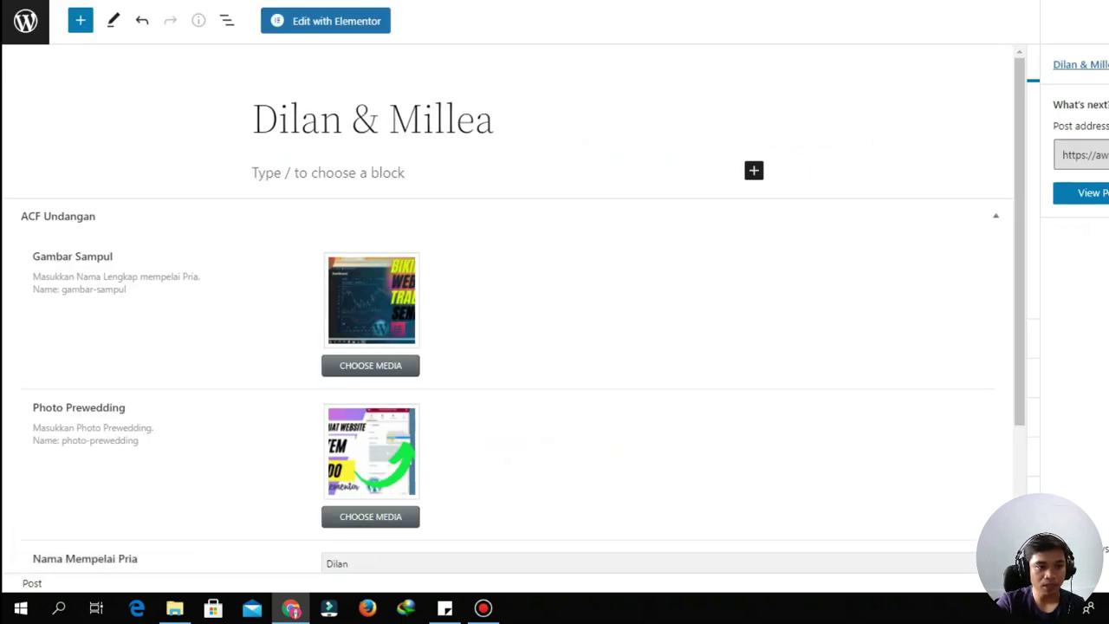
drag(253, 119, 494, 119)
click(259, 172)
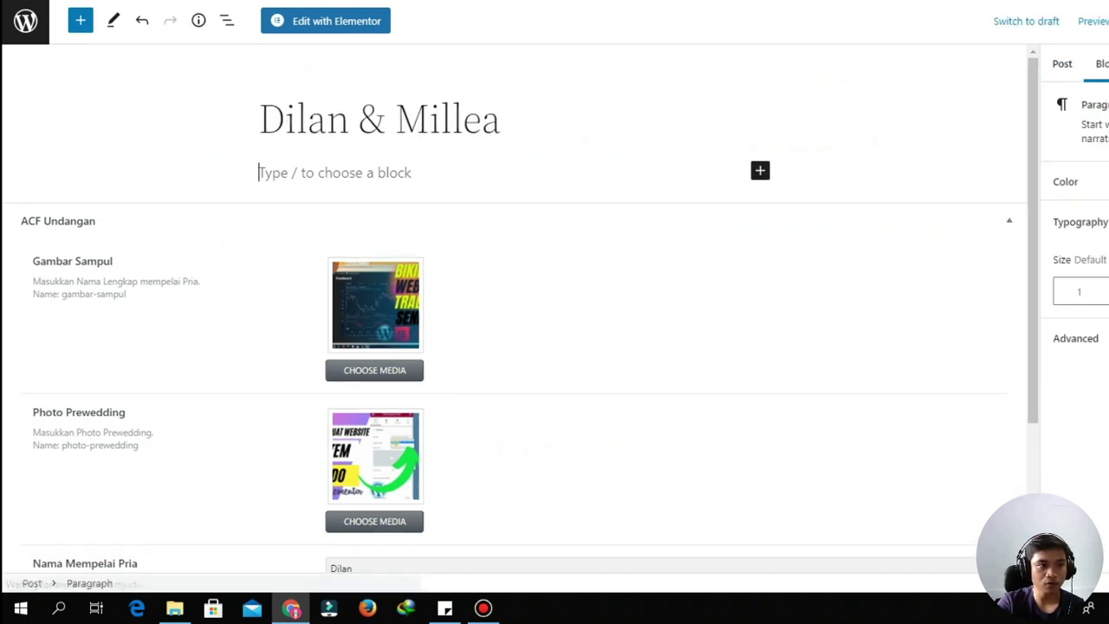
key(ctrl+shift+Tab)
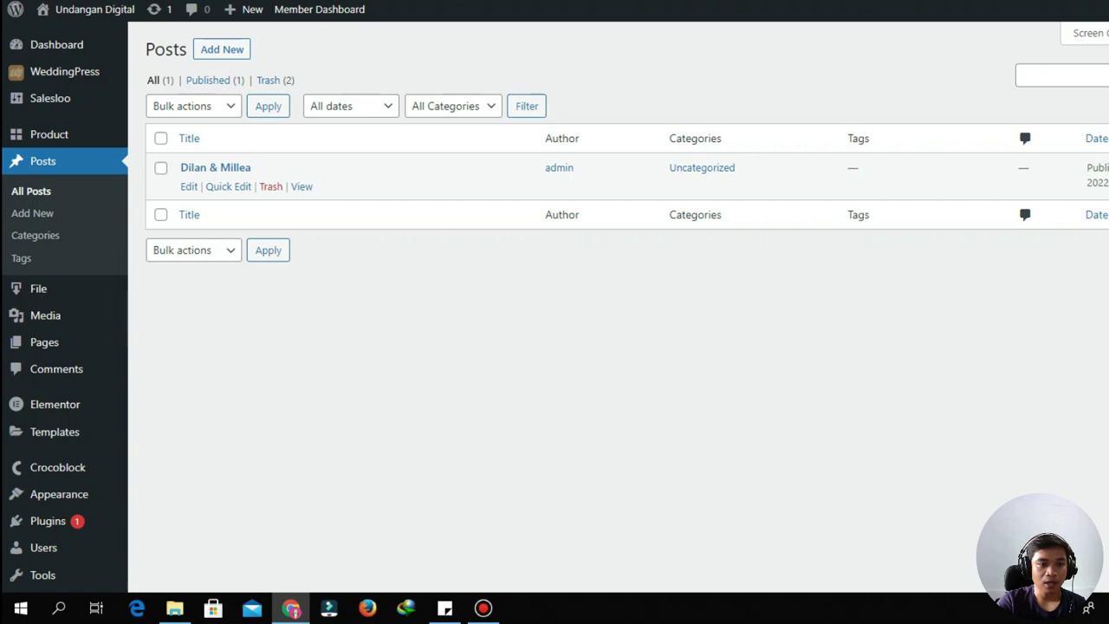
key(ctrl+Tab)
drag(475, 227, 231, 227)
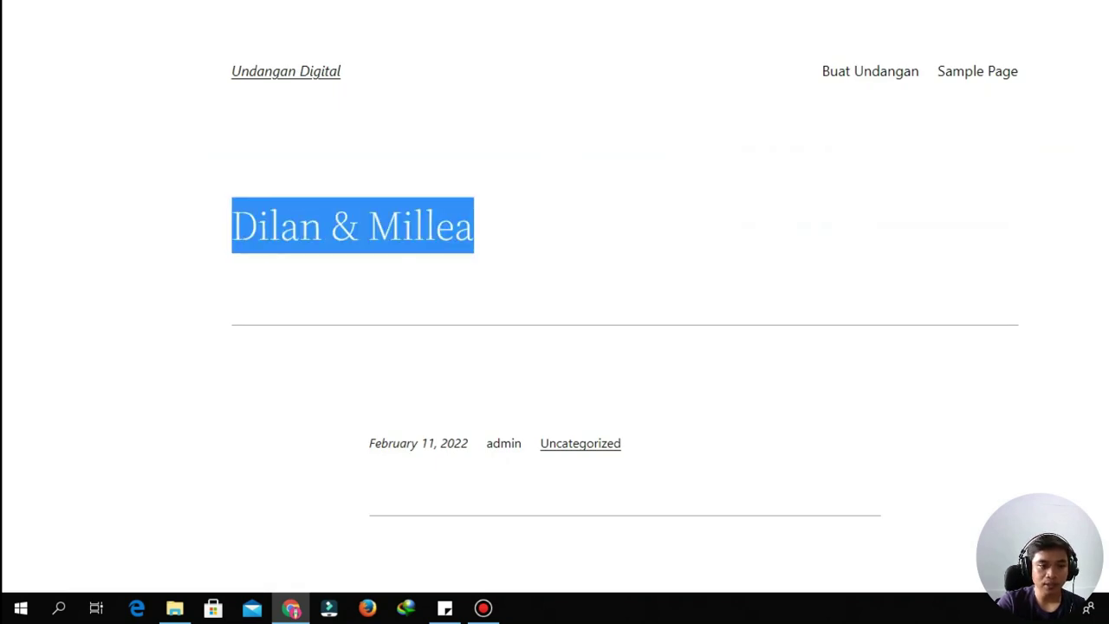
click(351, 226)
key(ctrl+Tab)
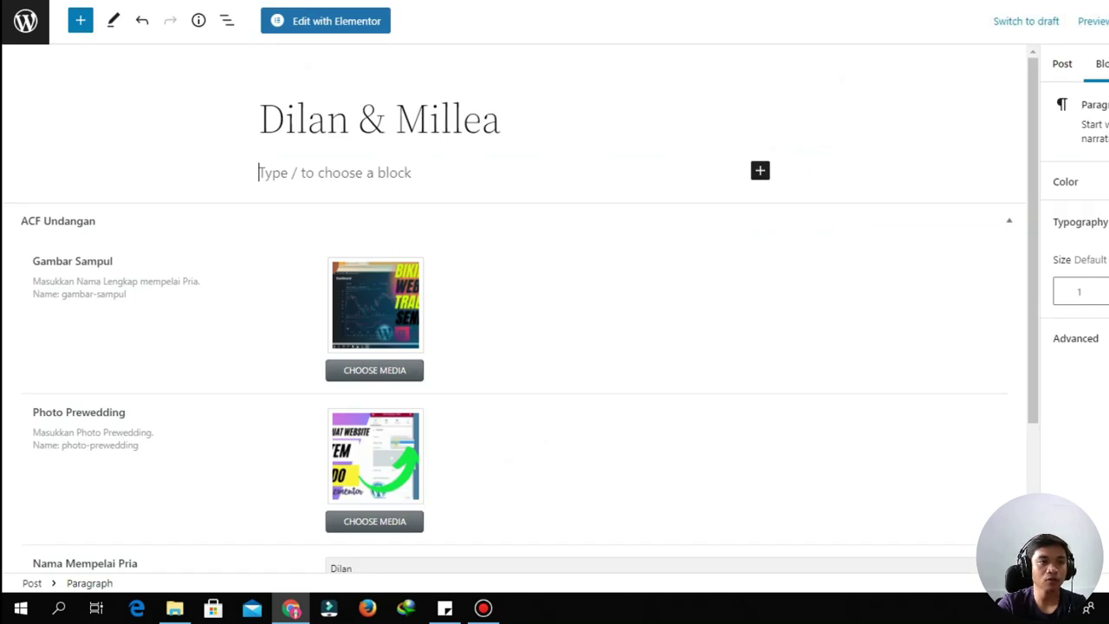
key(ctrl+shift+Tab)
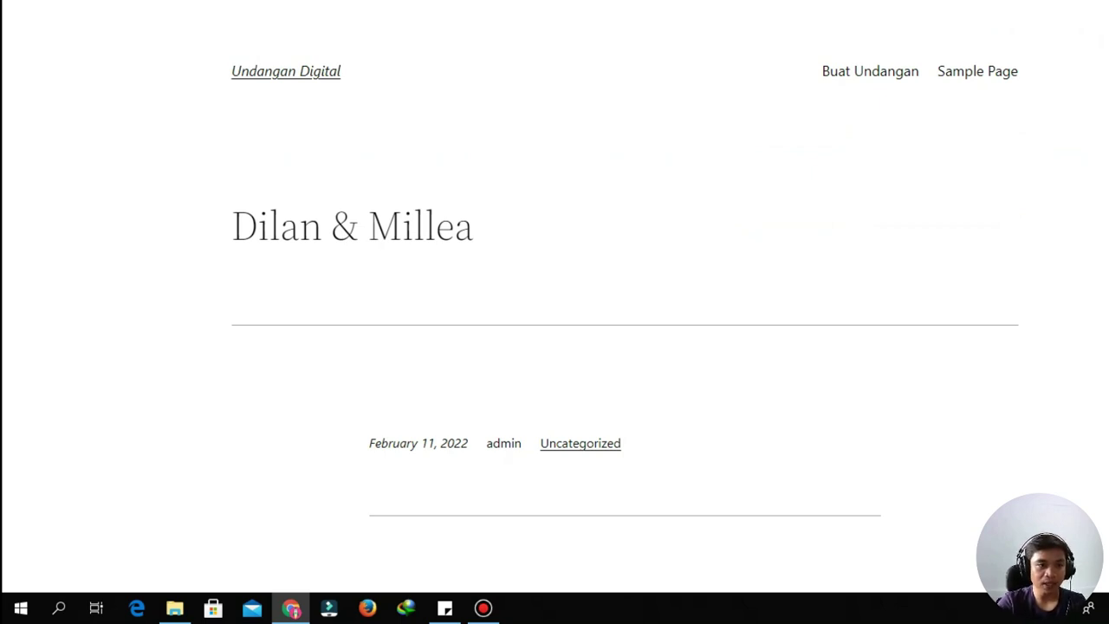
Highlight the title on the published post page, then return to the dashboard and open Elementor's Theme Builder
drag(473, 225, 231, 225)
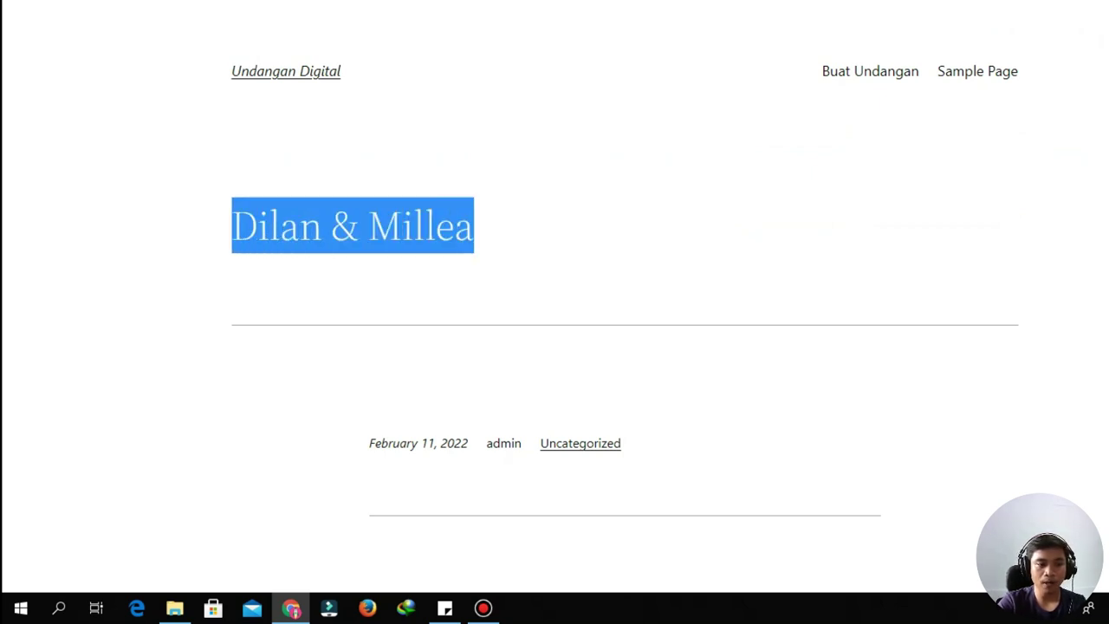
click(338, 242)
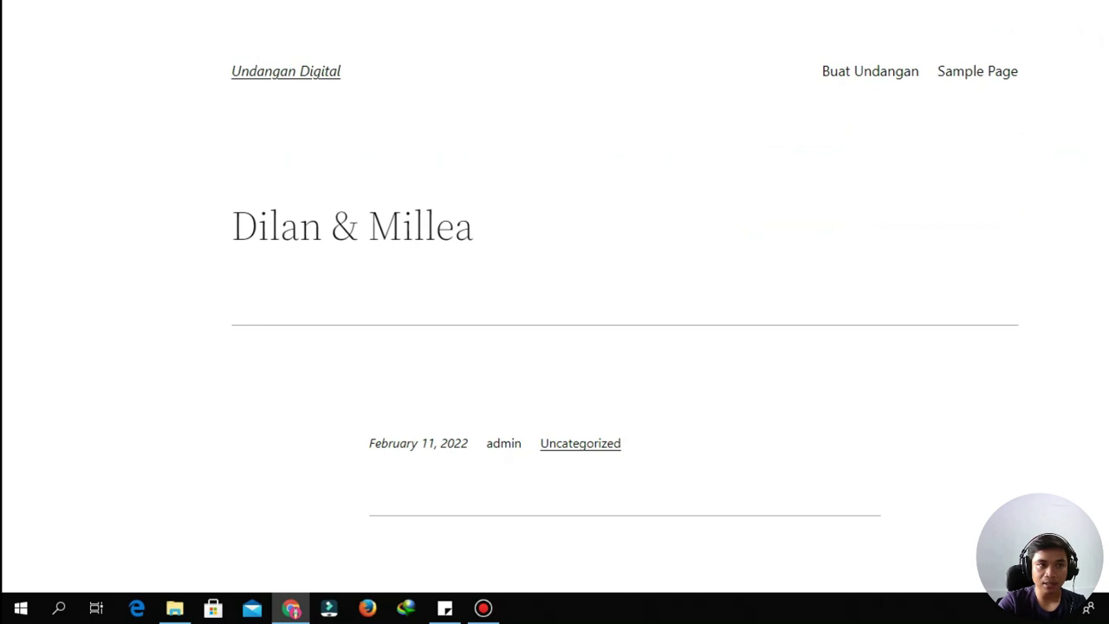
click(108, 2)
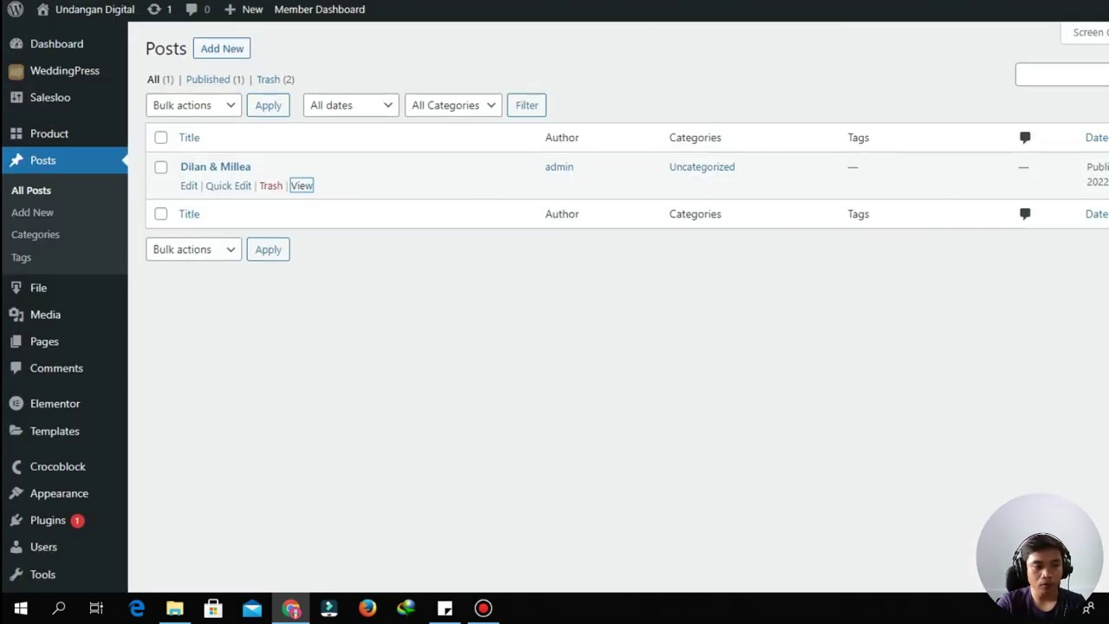
scroll(554, 312, down, 1)
mouse_move(87, 10)
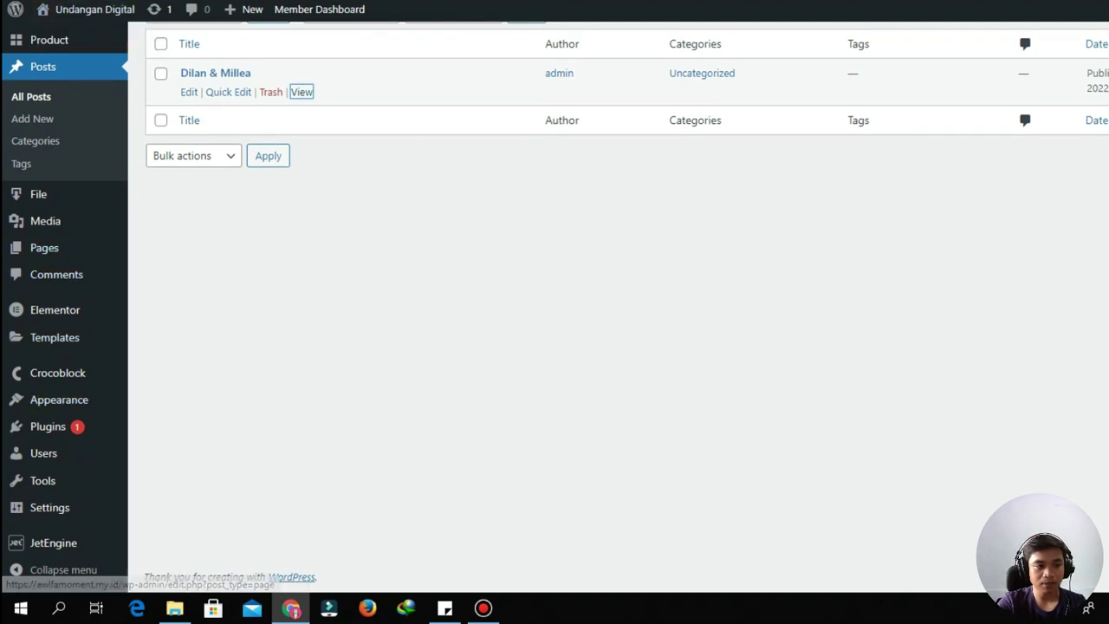
mouse_move(53, 337)
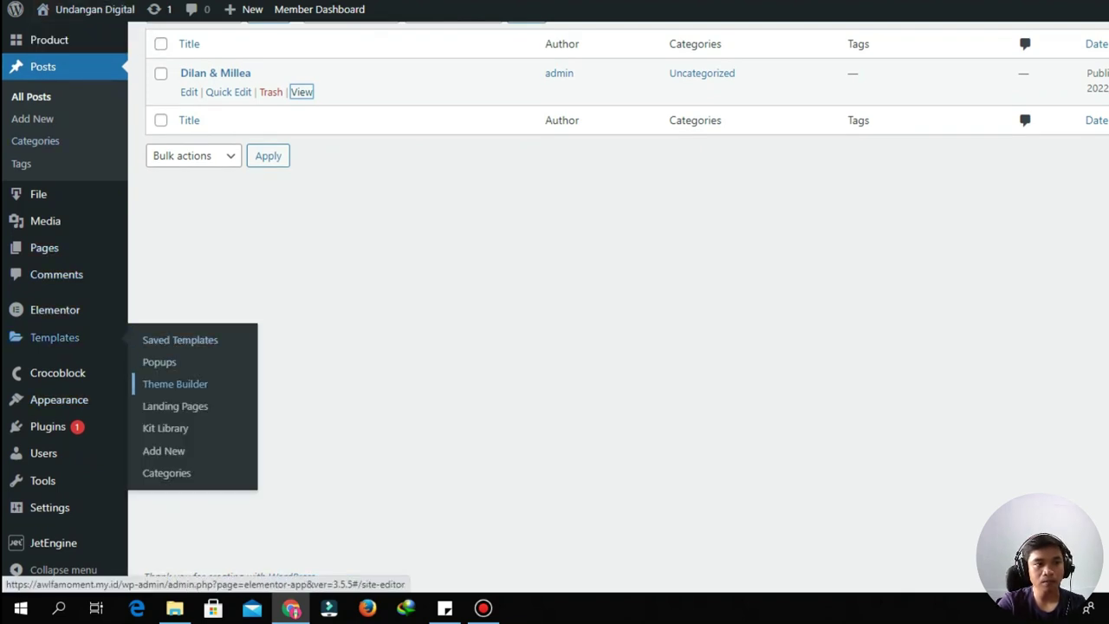
click(175, 384)
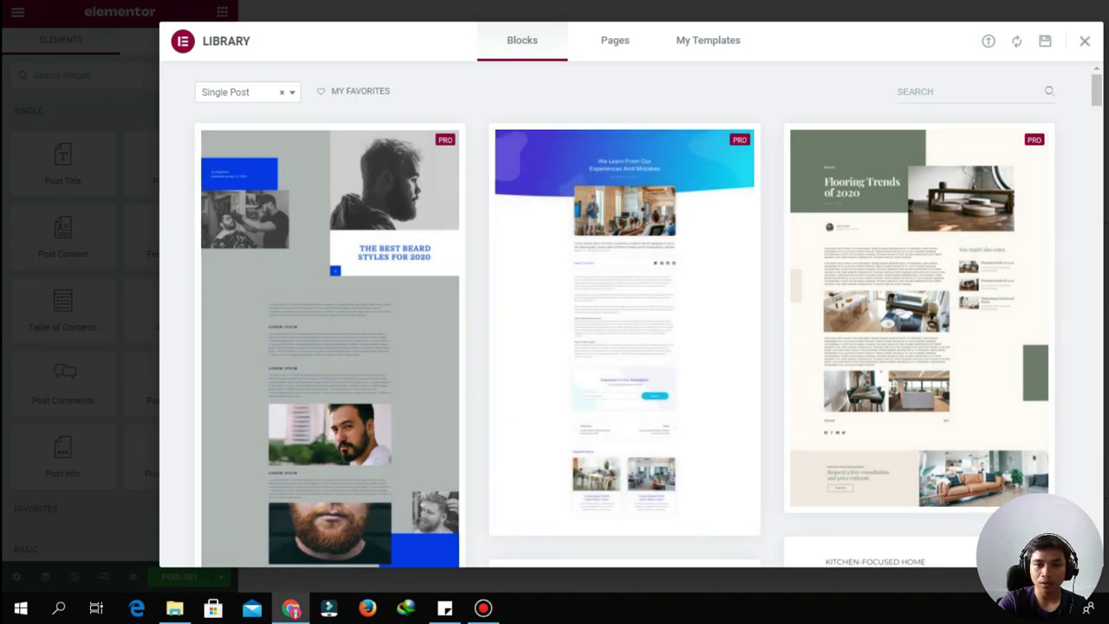
Close the template library, set the single post template's page layout to Elementor Canvas, and publish it without display conditions
click(1083, 41)
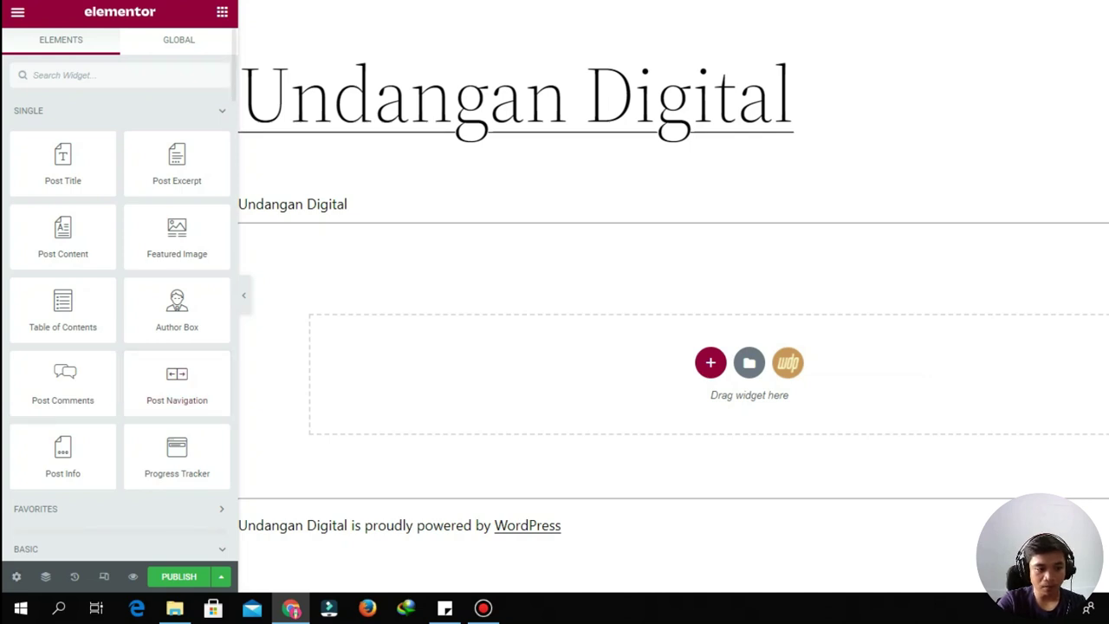
click(16, 576)
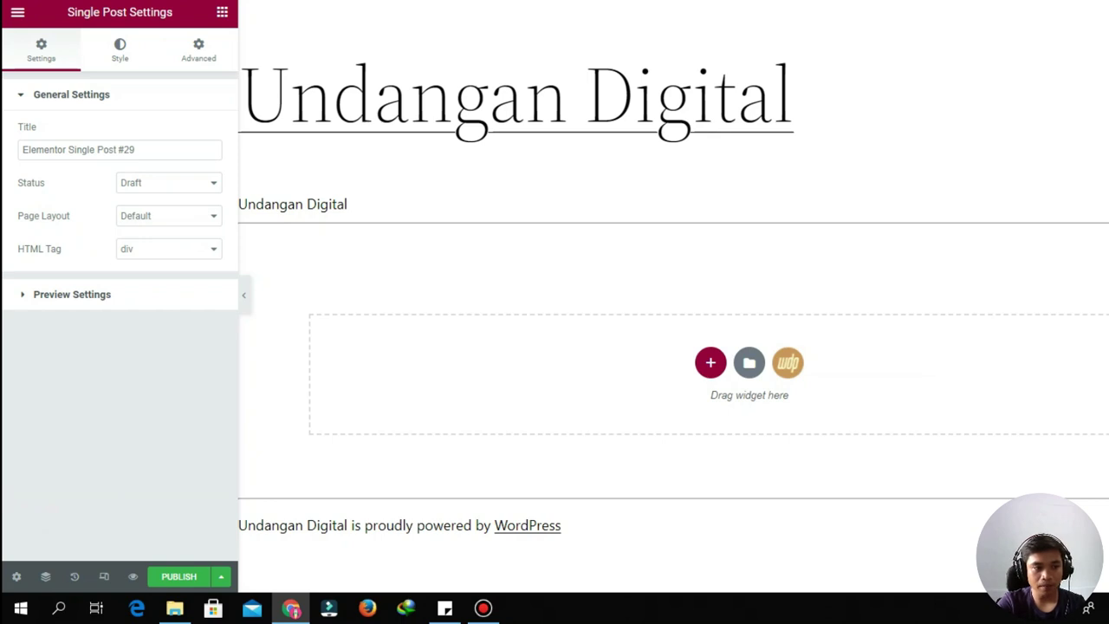
click(169, 216)
click(161, 243)
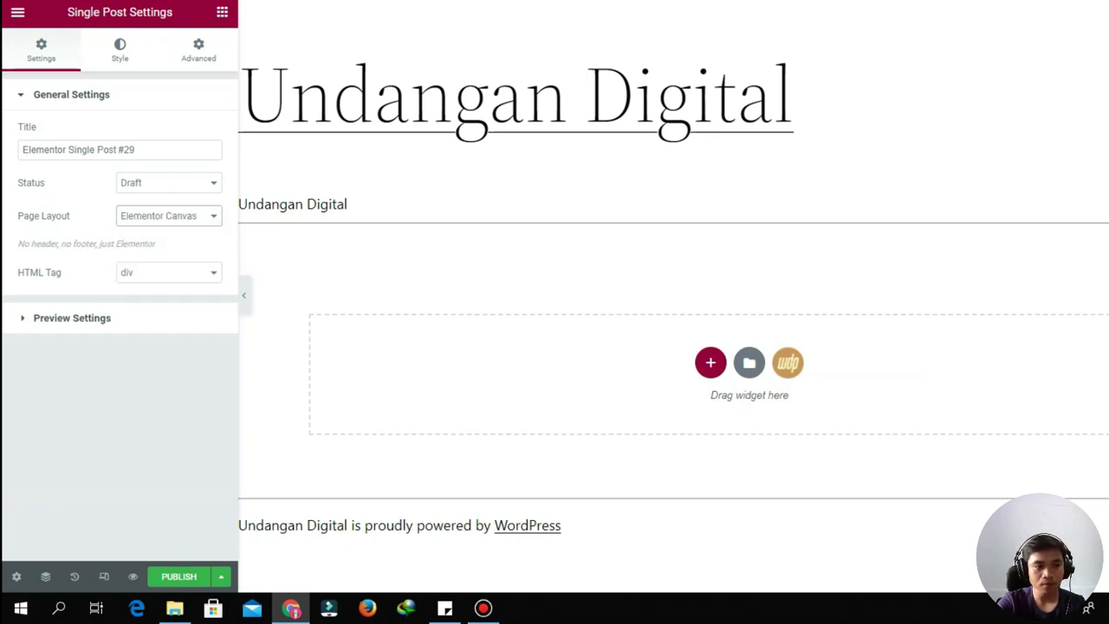
click(179, 576)
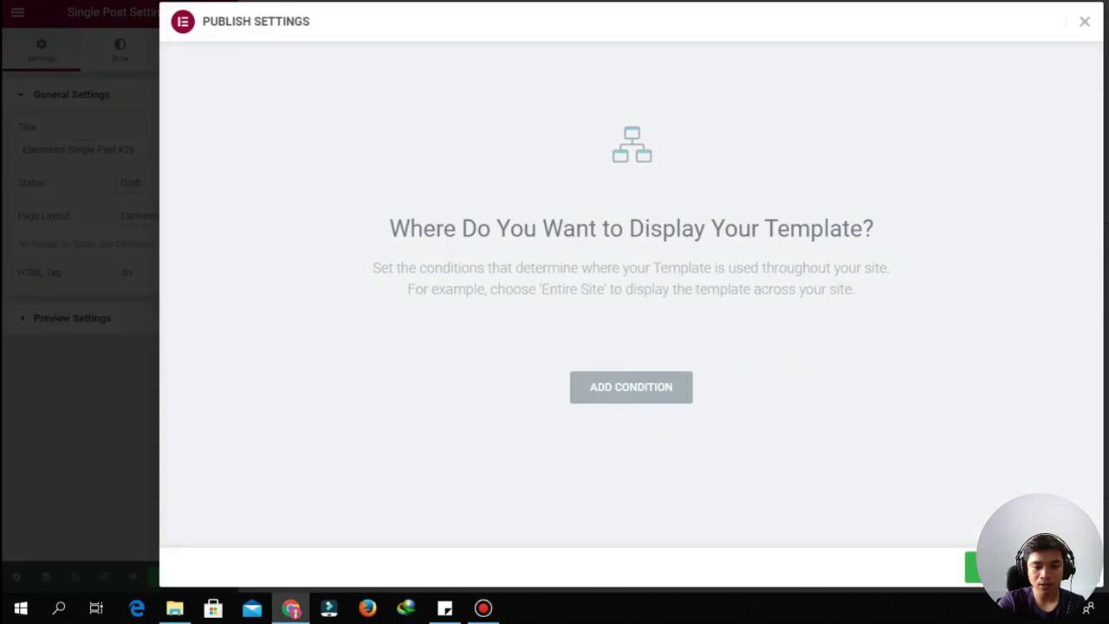
click(1028, 567)
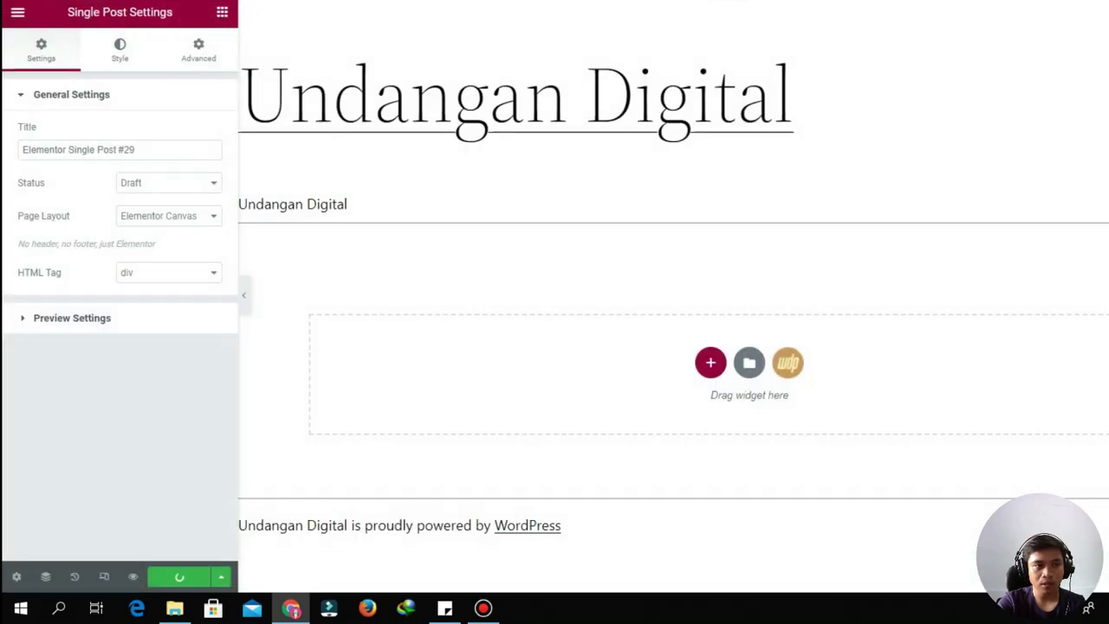
click(127, 525)
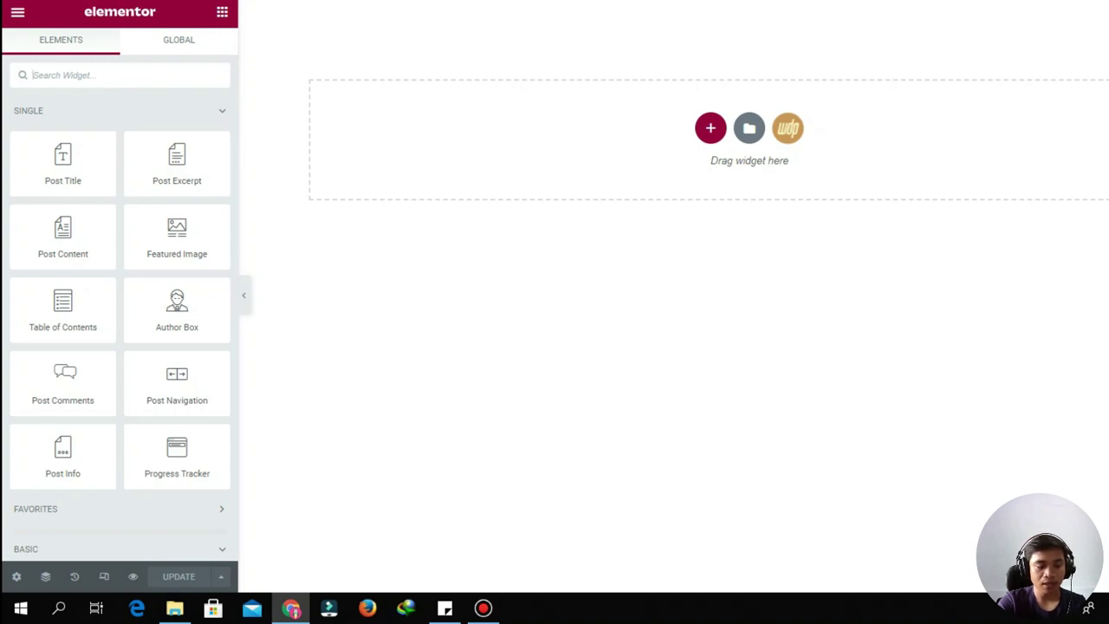
Set the template to preview dynamic content as Post, choose the published invitation post, and apply the preview
click(16, 576)
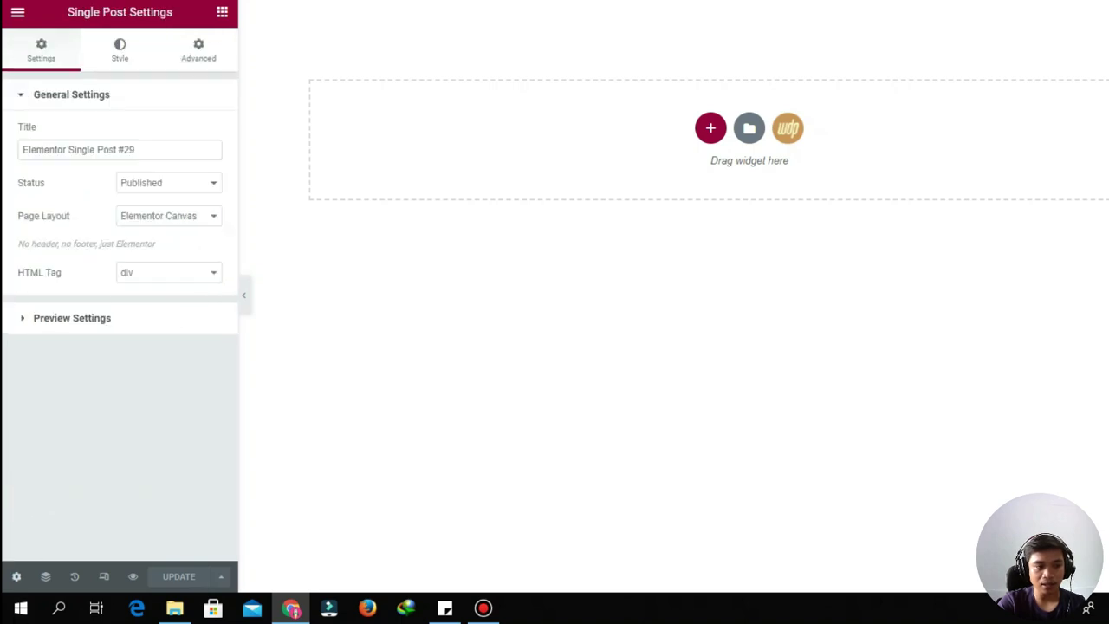
click(72, 318)
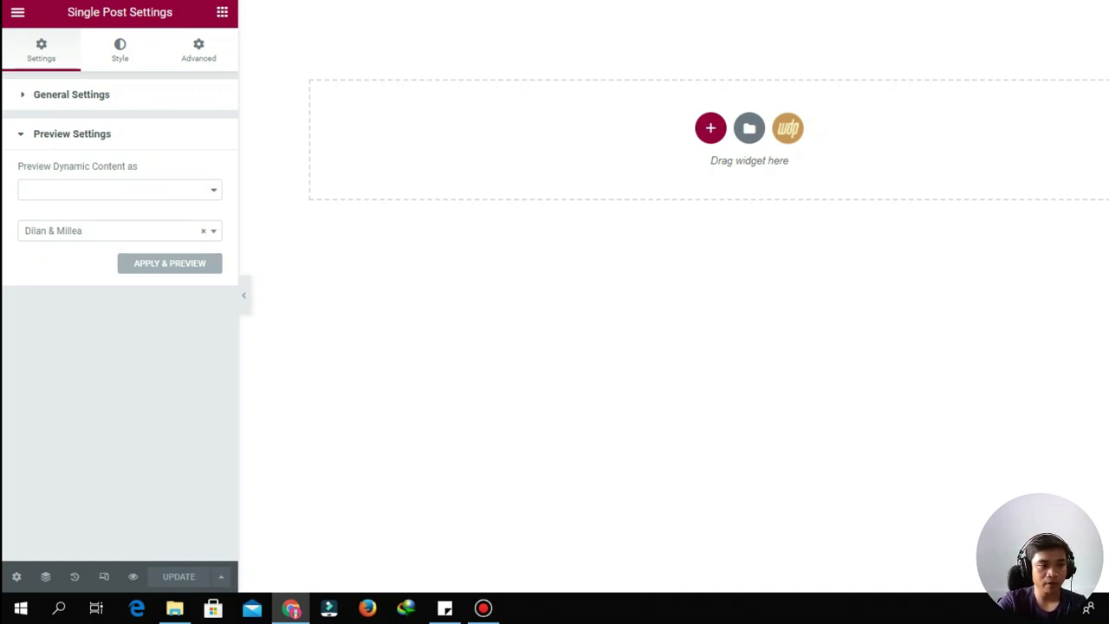
click(119, 190)
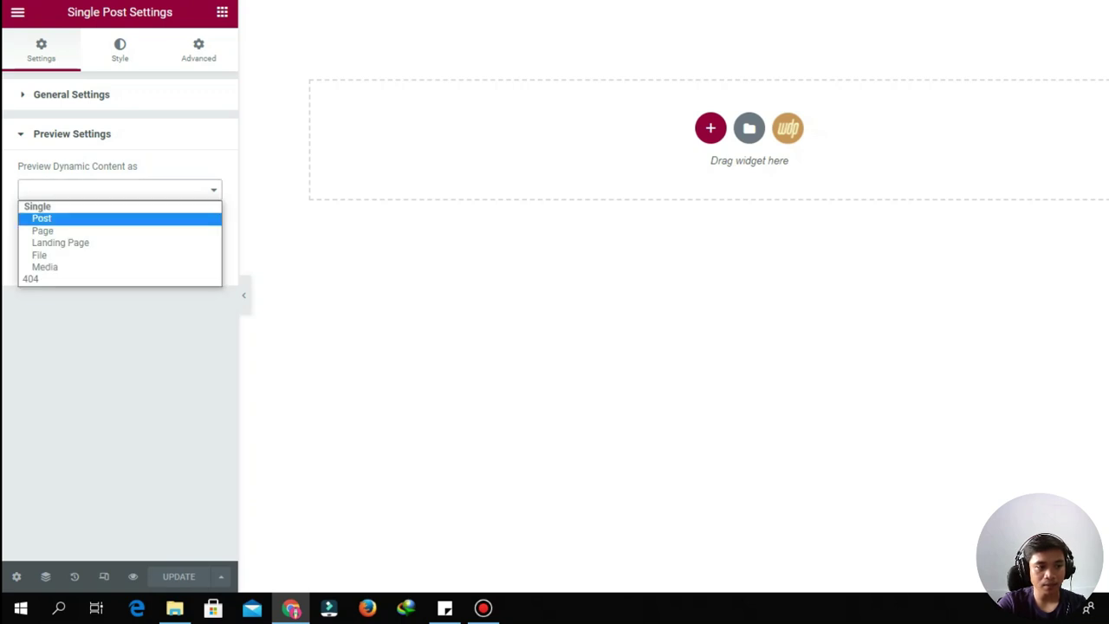
click(119, 218)
click(119, 230)
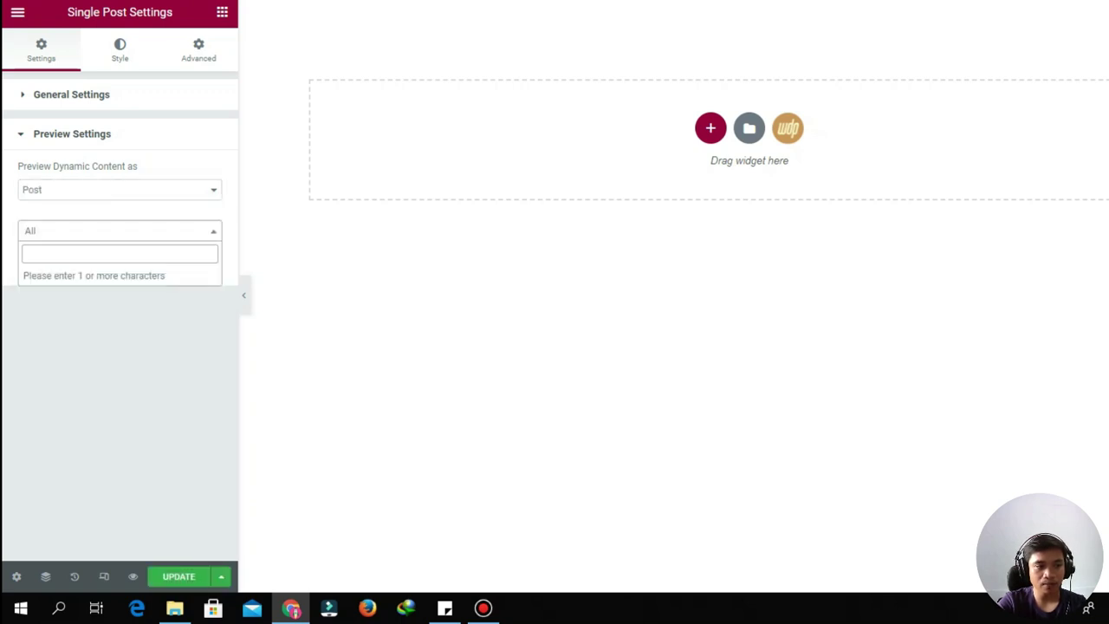
text(dila)
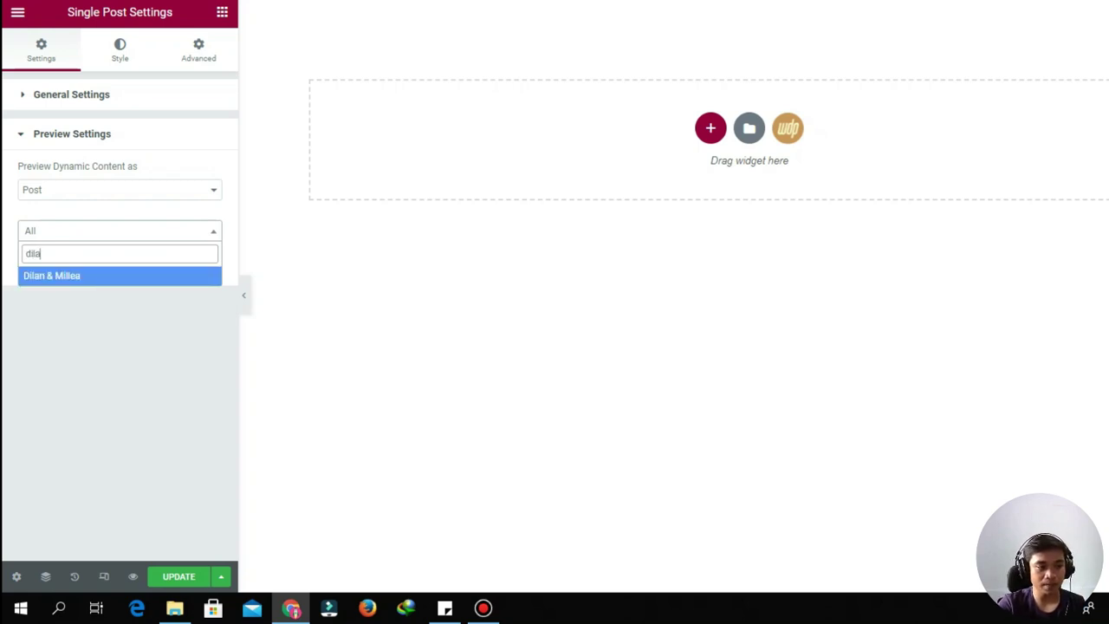
key(Return)
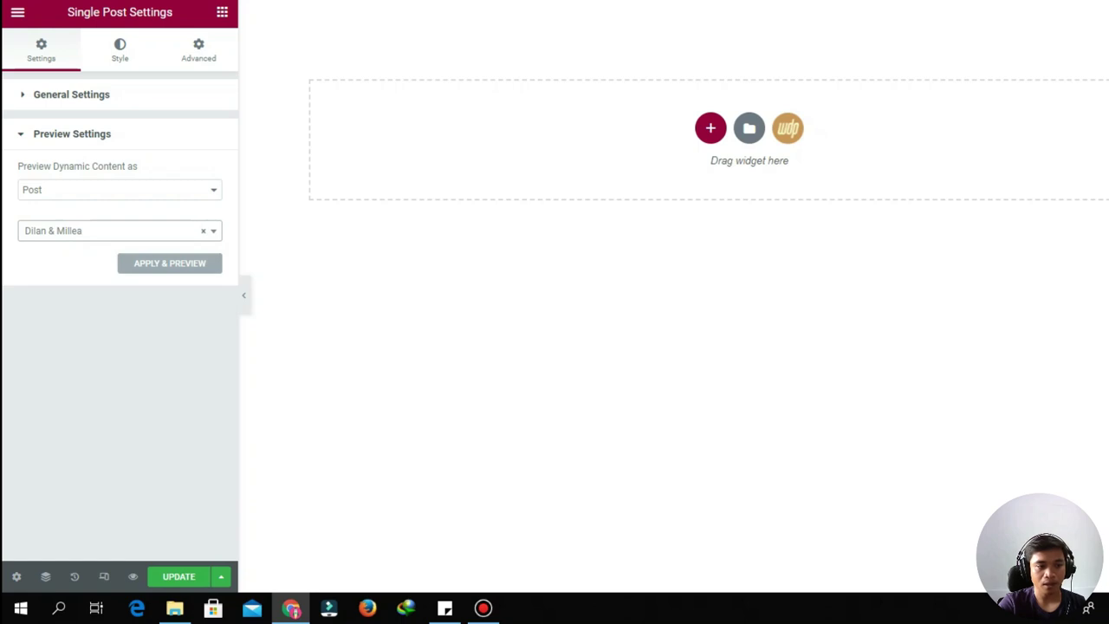
click(170, 262)
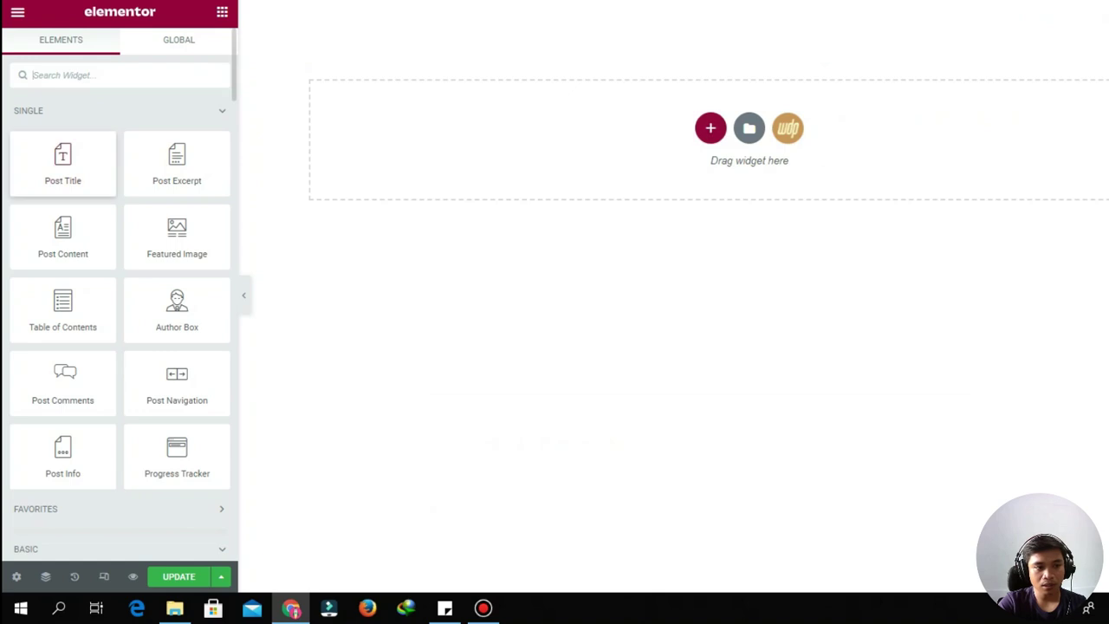
Add a Dynamic Field widget to the empty template canvas and check the template's preview settings
click(220, 111)
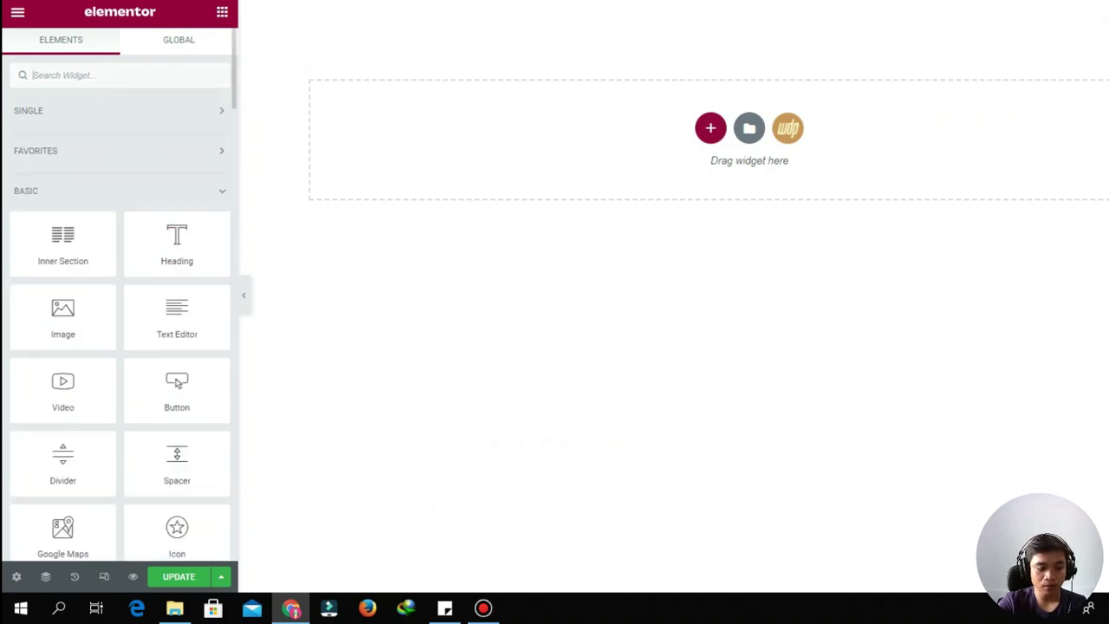
text(dy)
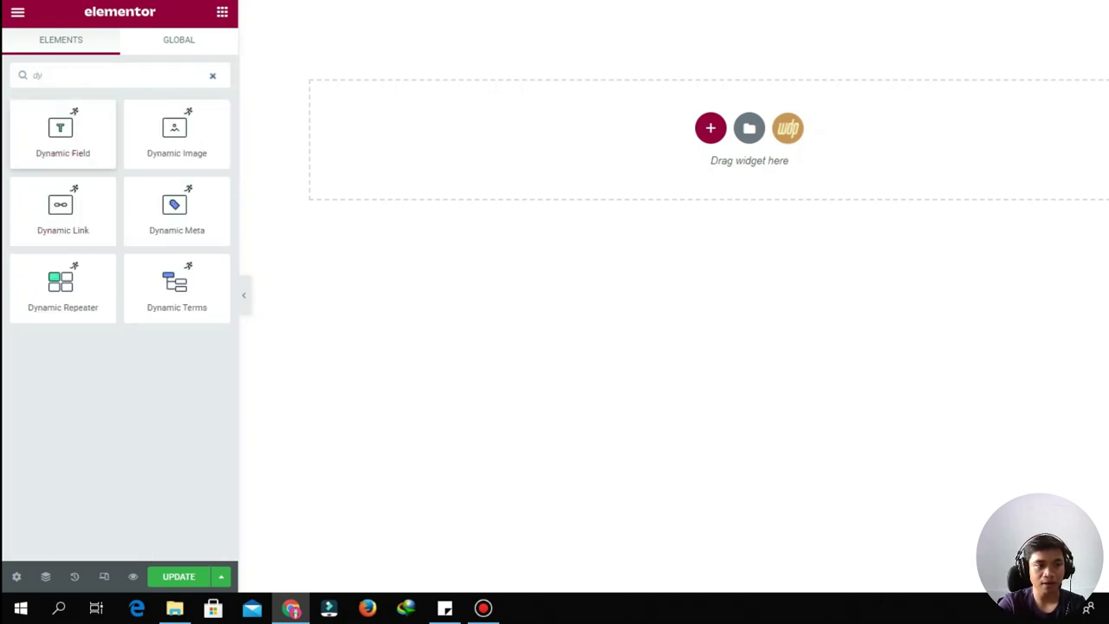
click(63, 134)
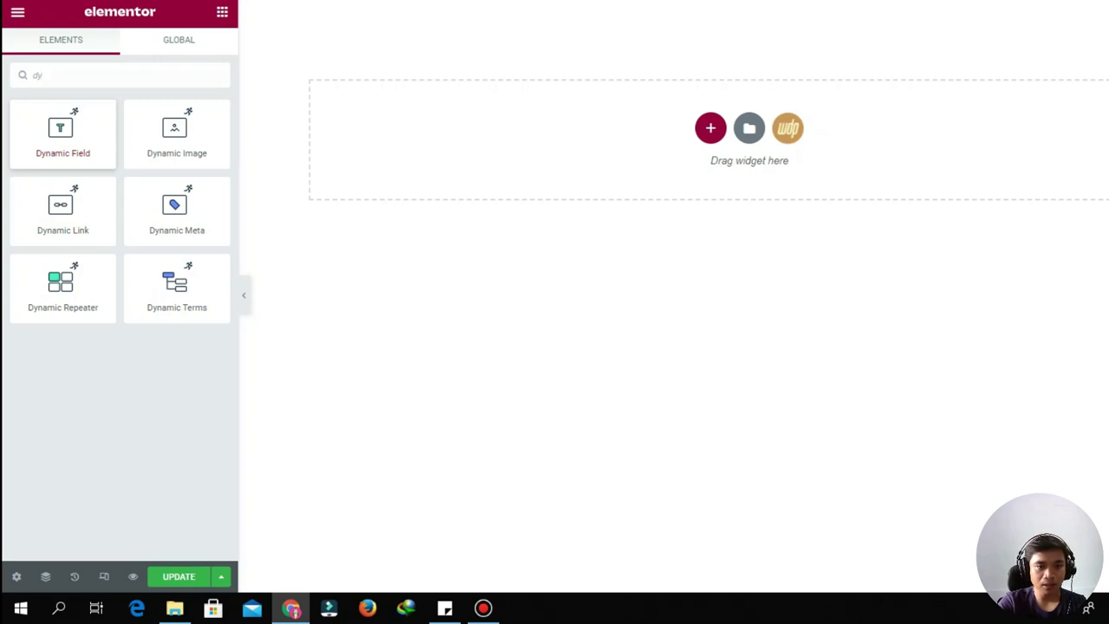
drag(63, 134, 559, 97)
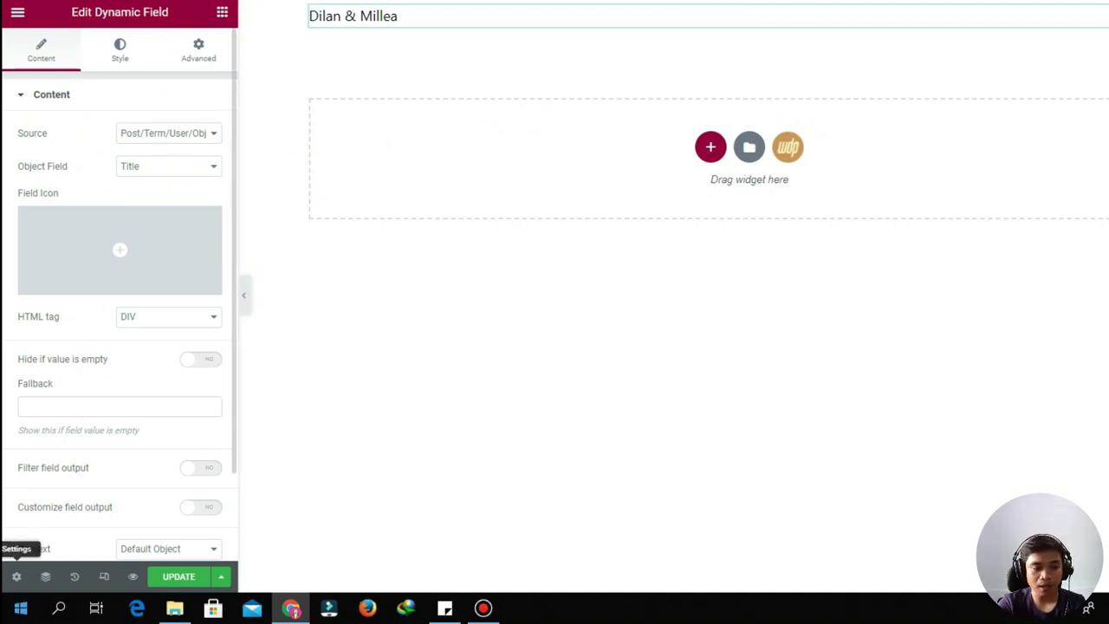
click(16, 576)
click(72, 318)
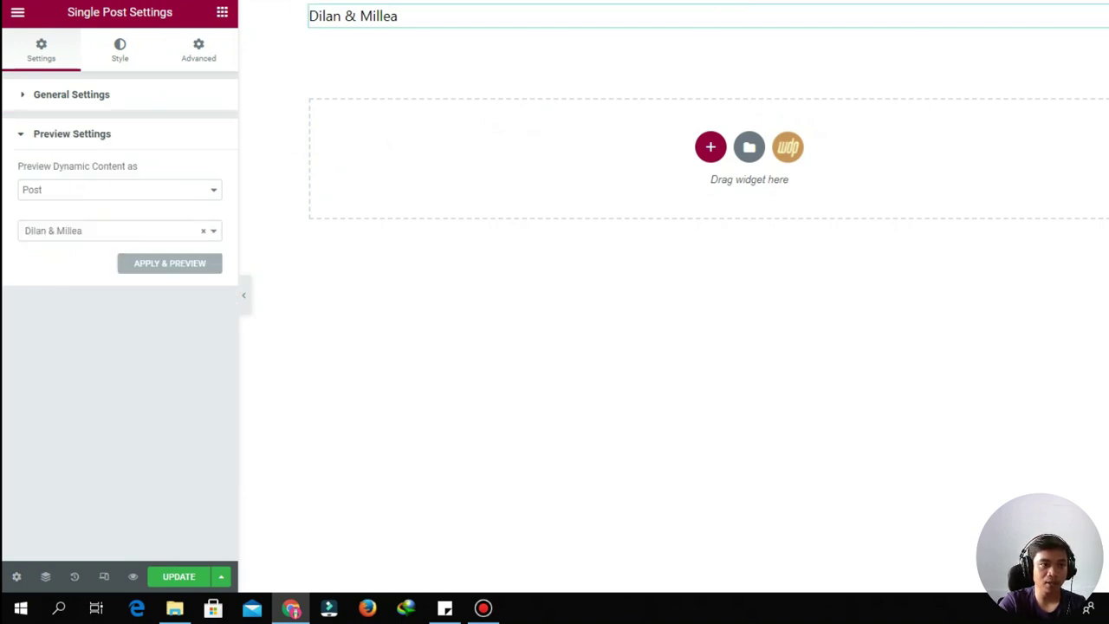
Check the post's meta fields, then add a Dynamic Image widget below the title field with Gambar Sampul as its source
click(222, 12)
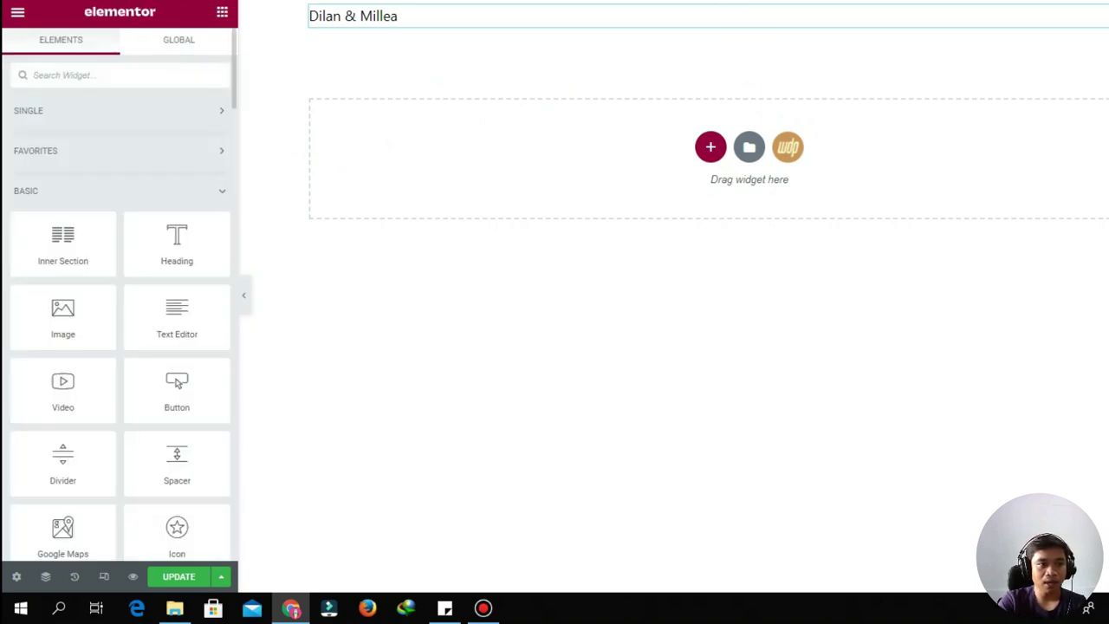
key(ctrl+shift+Tab)
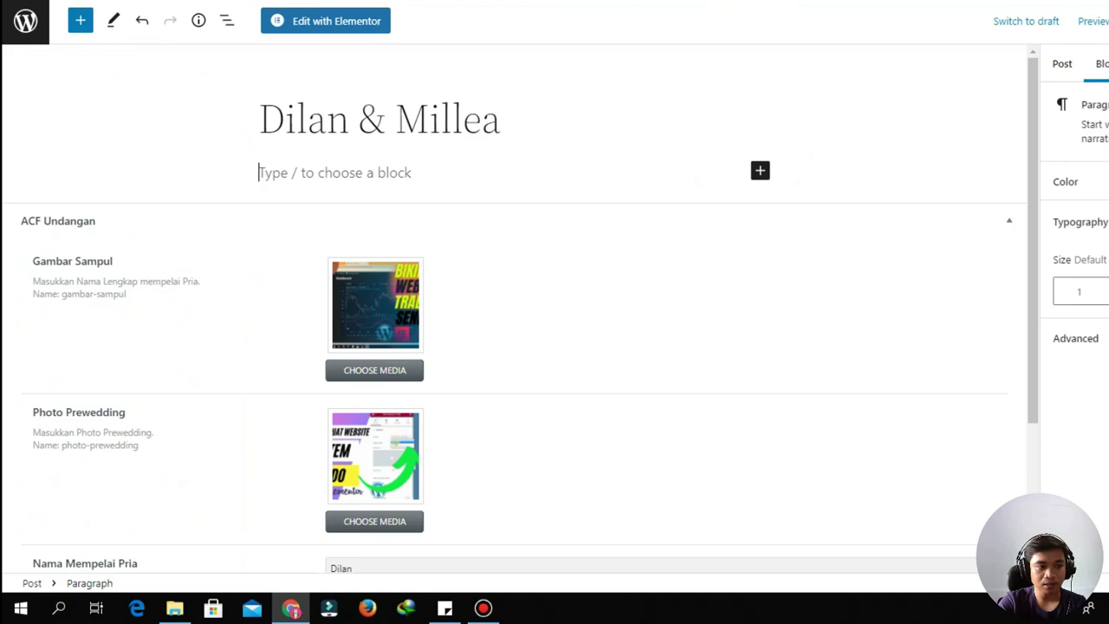
key(ctrl+Tab)
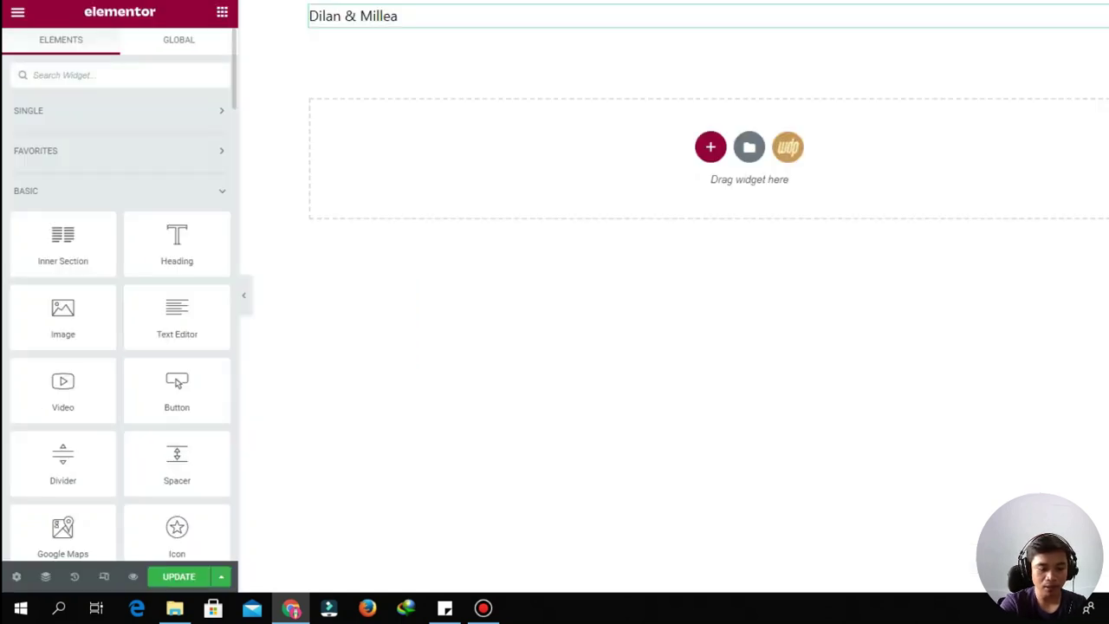
text(dyn)
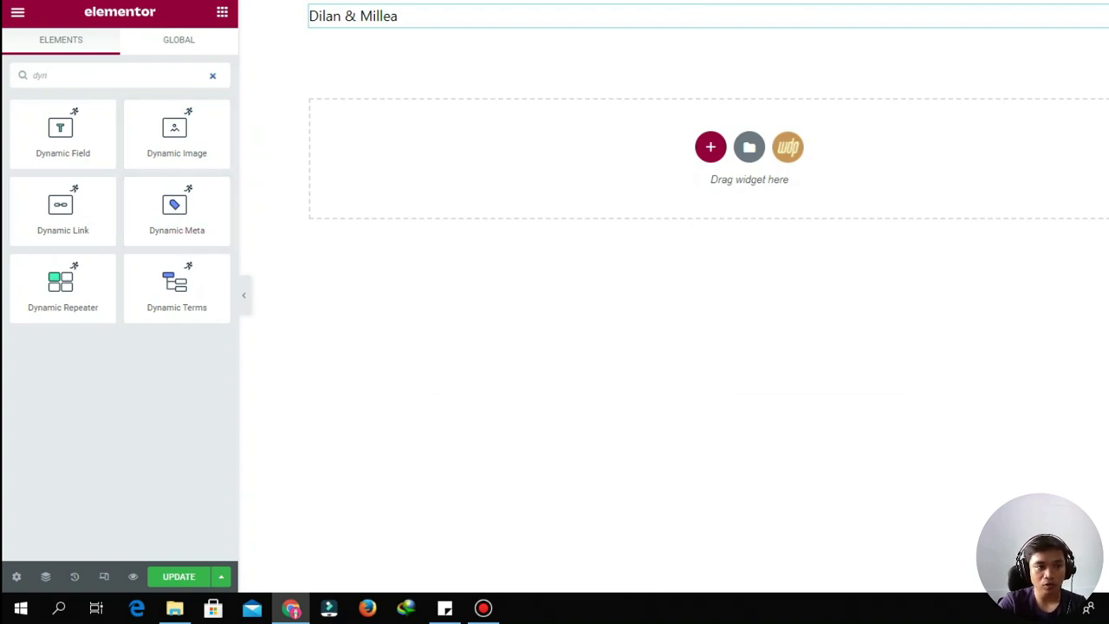
drag(177, 130, 407, 12)
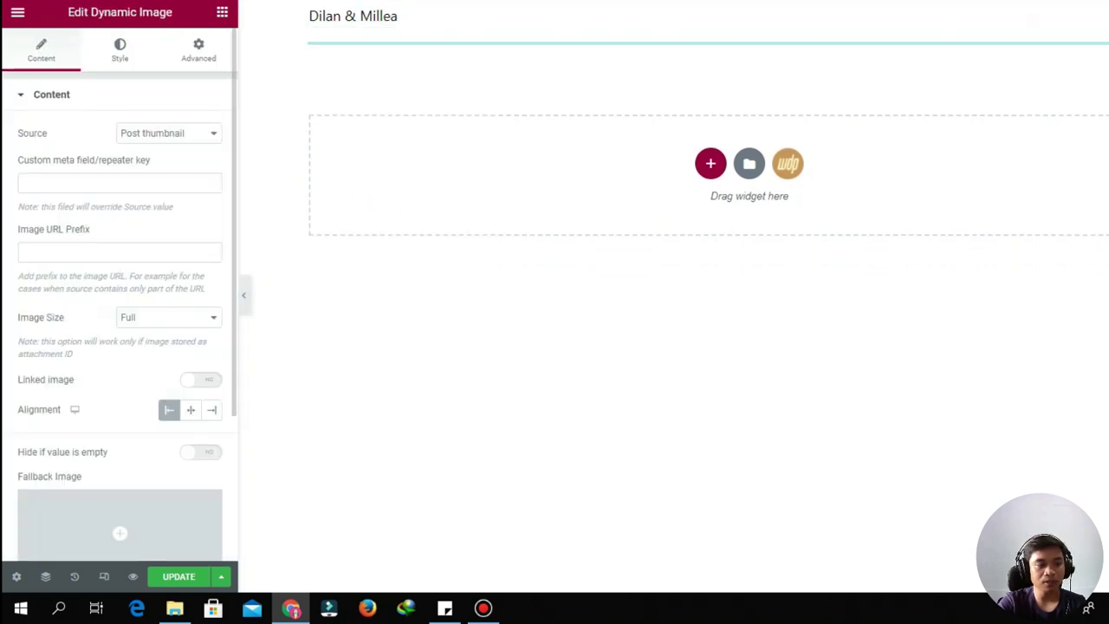
click(168, 132)
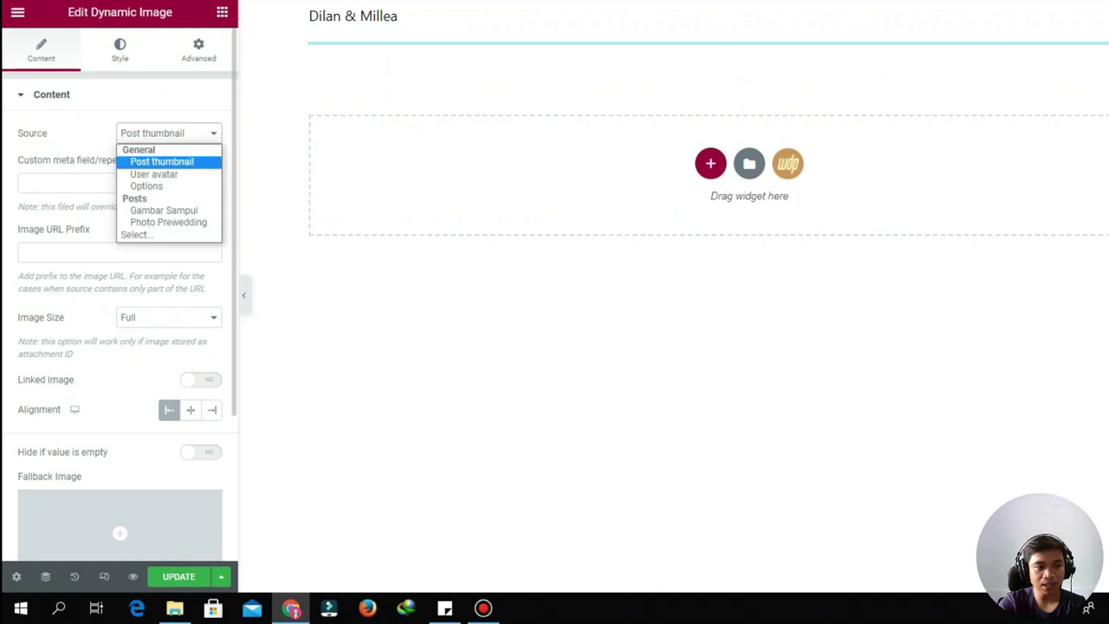
key(Down)
key(Down)
key(Down)
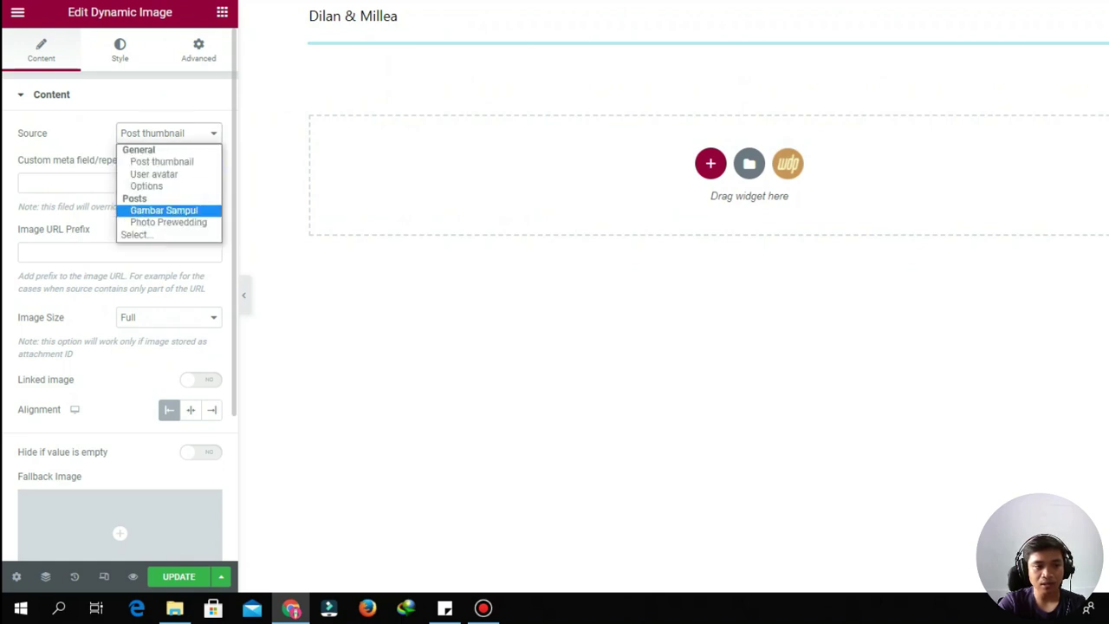
key(Return)
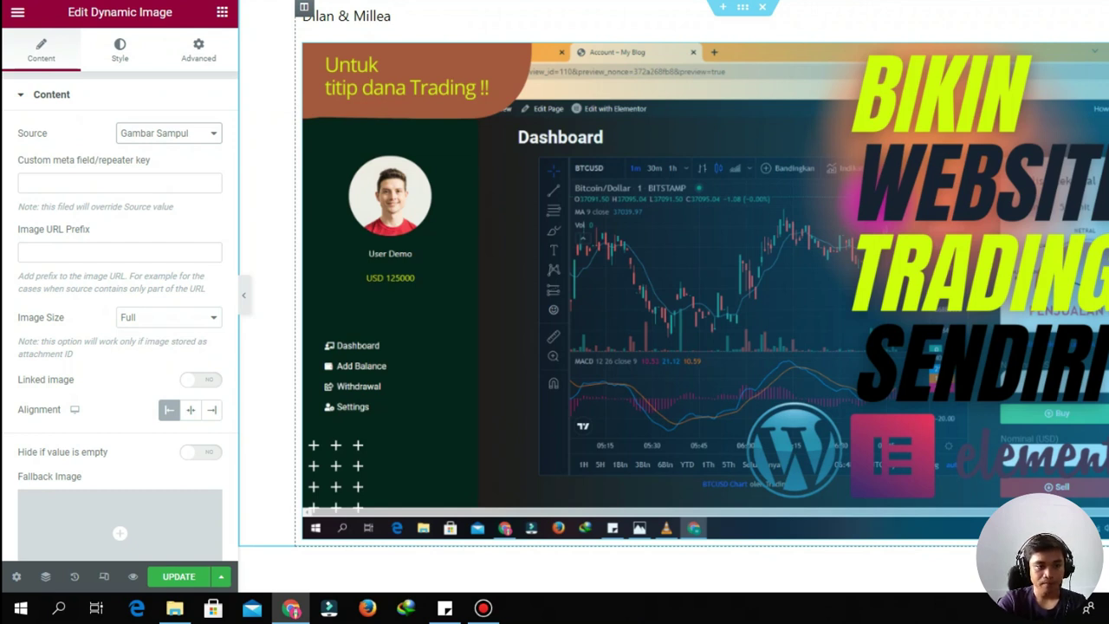
Add a new section with two equal columns below the cover image
scroll(701, 278, down, 3)
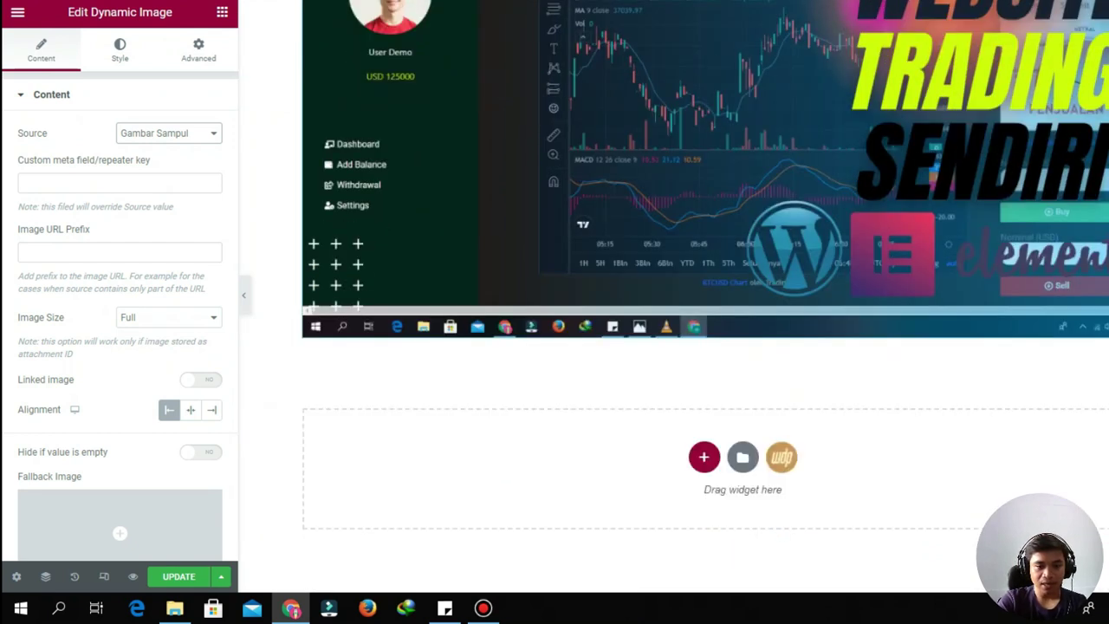
click(703, 457)
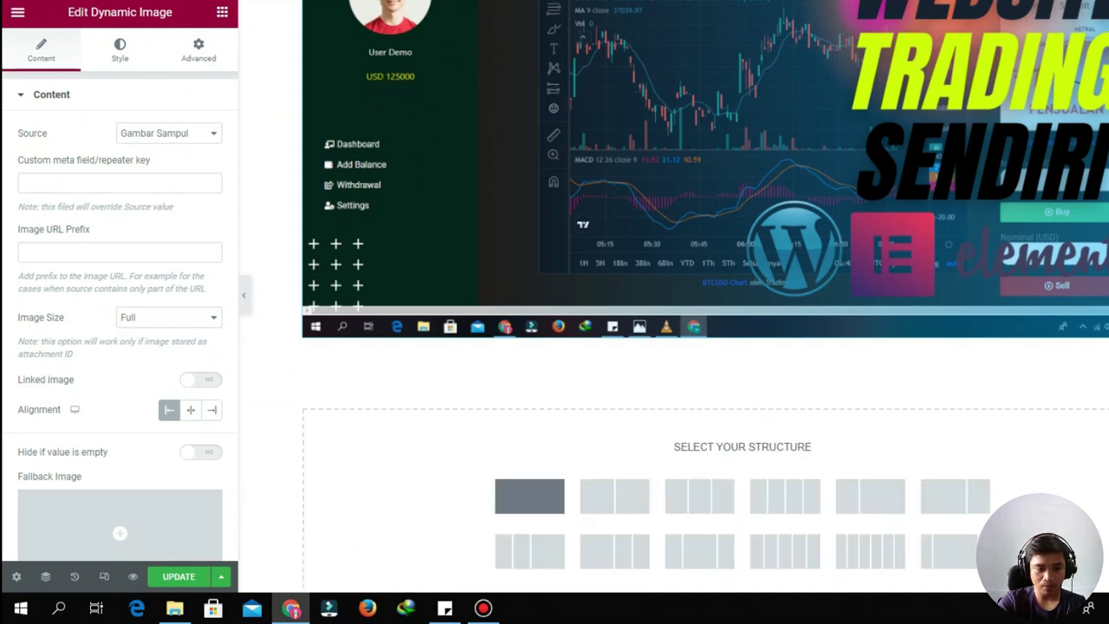
click(614, 495)
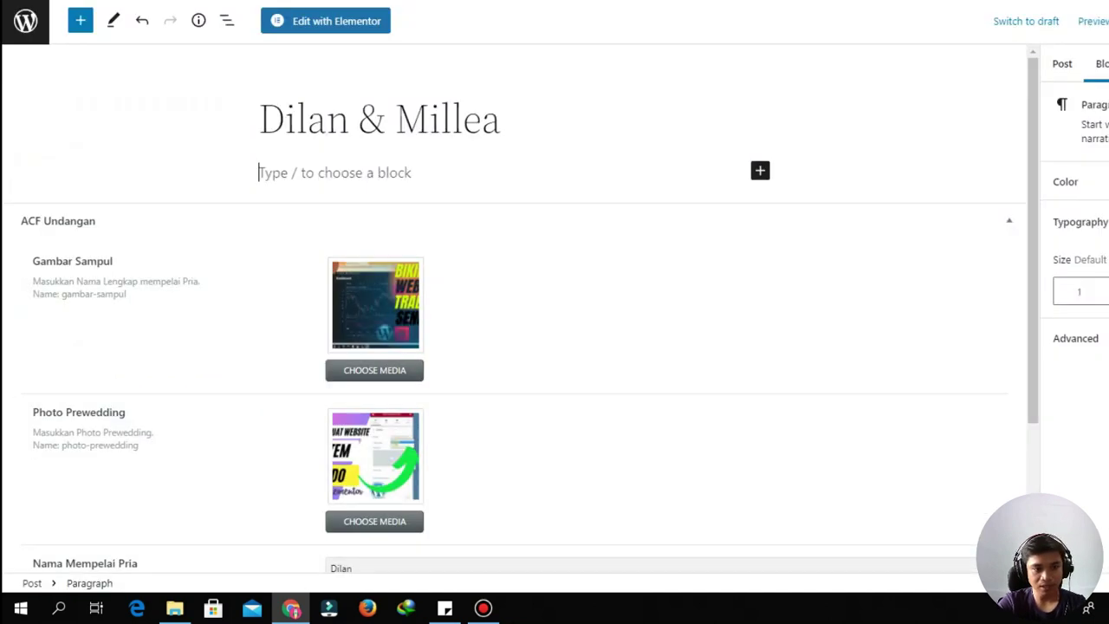
Check the remaining meta fields of the invitation post, then add a Dynamic Field widget to the first column of the new two-column section
scroll(520, 312, down, 3)
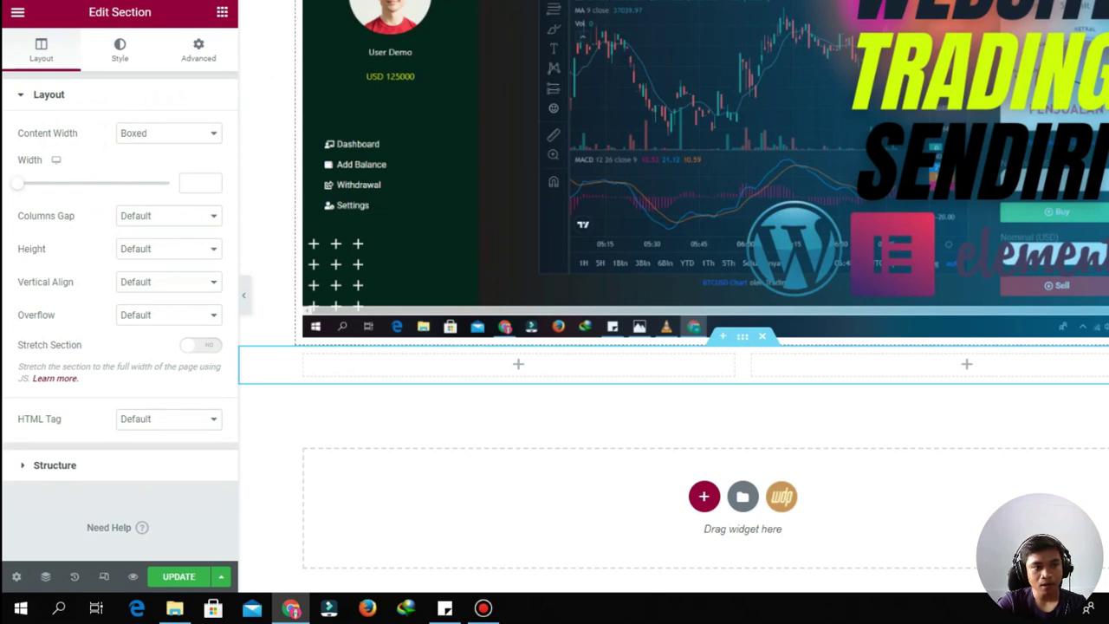
click(221, 12)
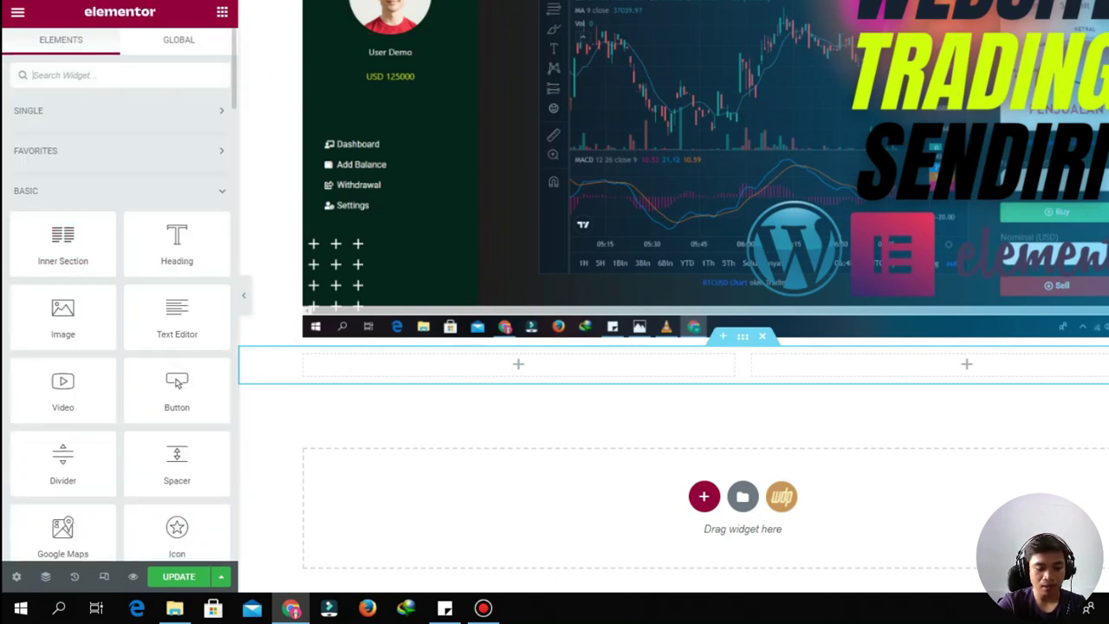
text(dyn)
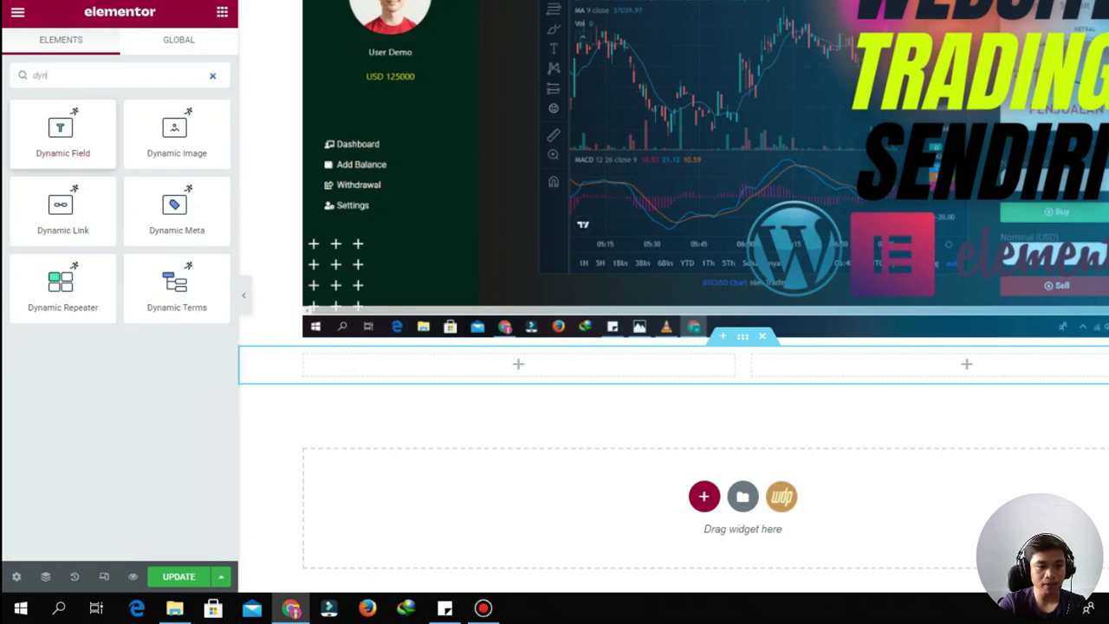
drag(62, 130, 509, 346)
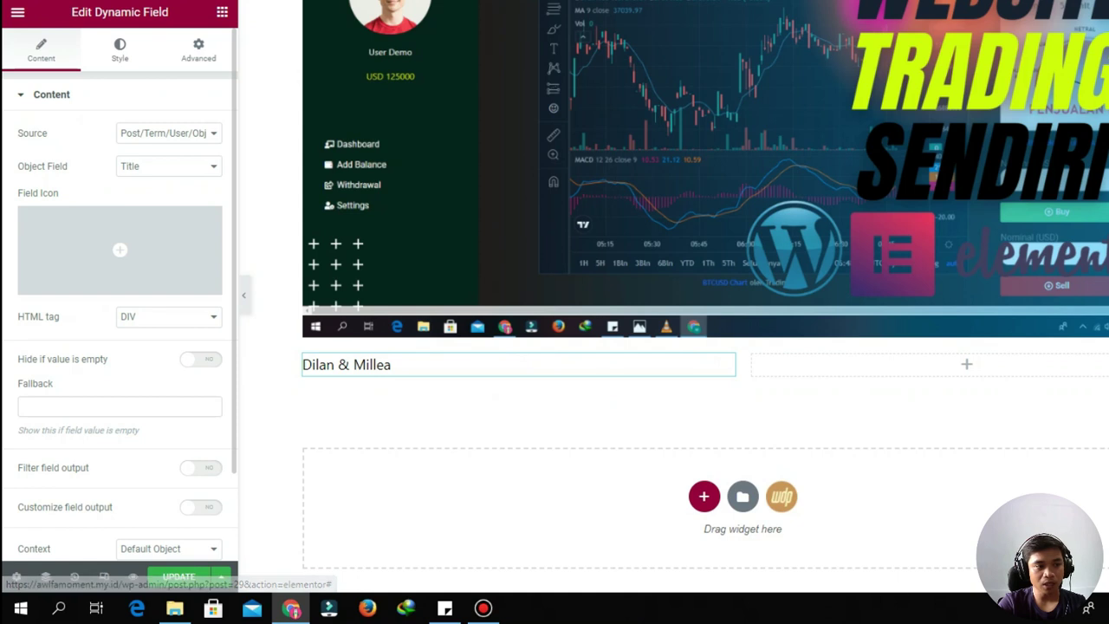
Set the new Dynamic Field's source to Meta Data and its meta field to Nama Mempelai Pria
click(168, 132)
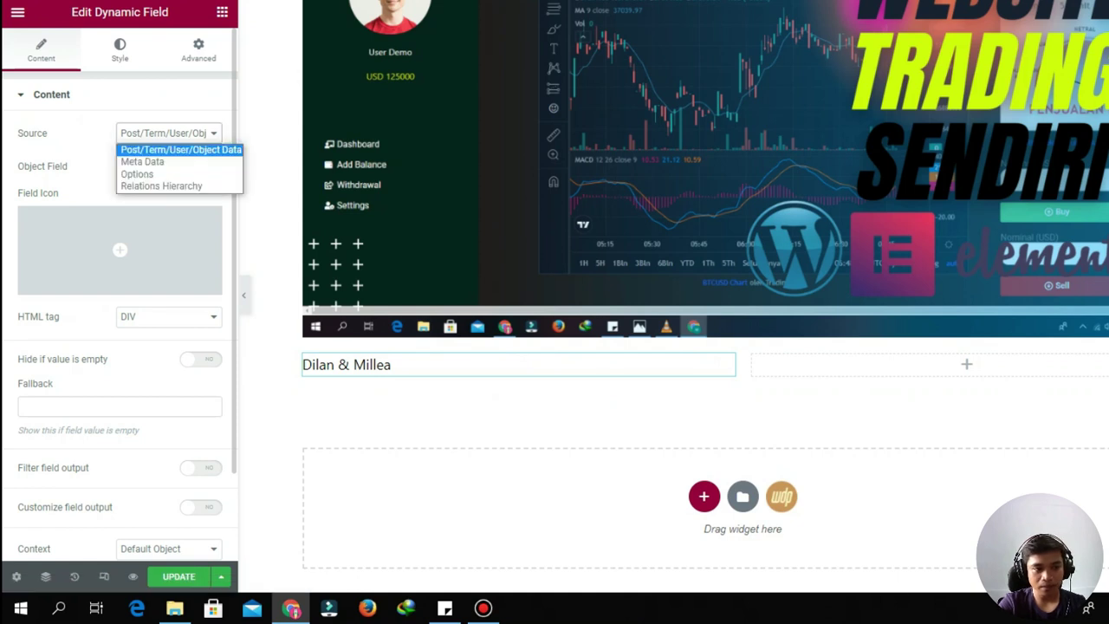
click(142, 161)
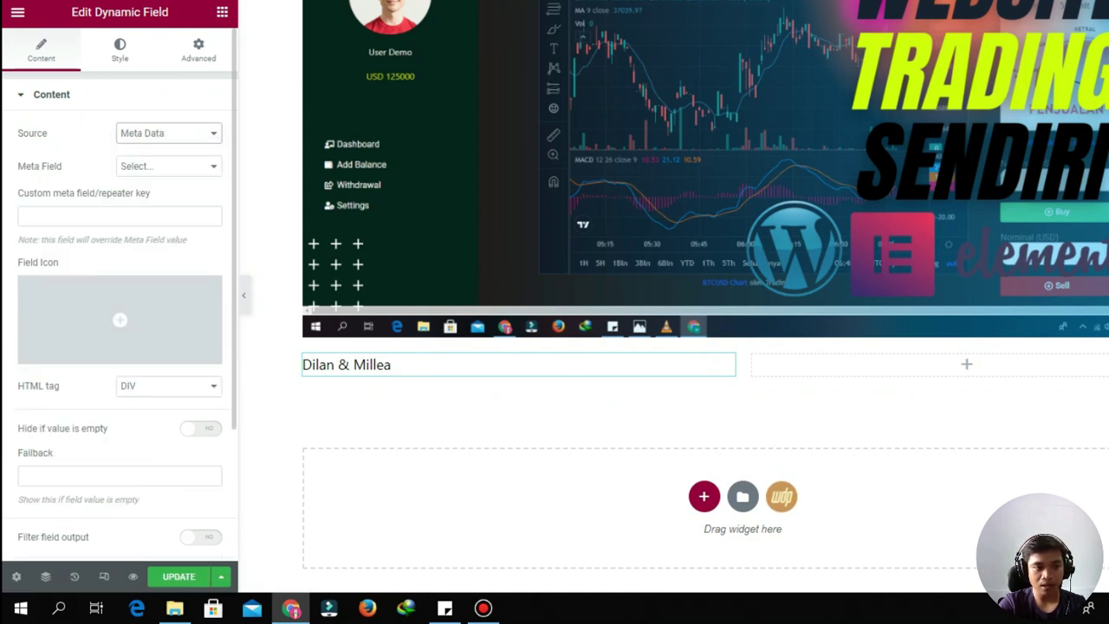
click(168, 165)
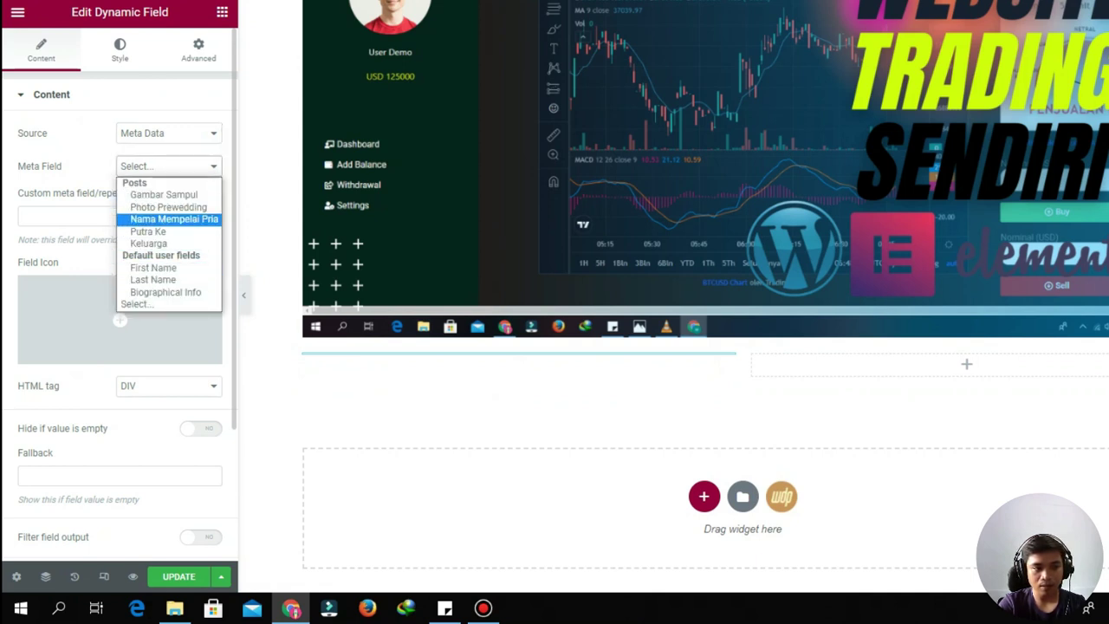
click(173, 219)
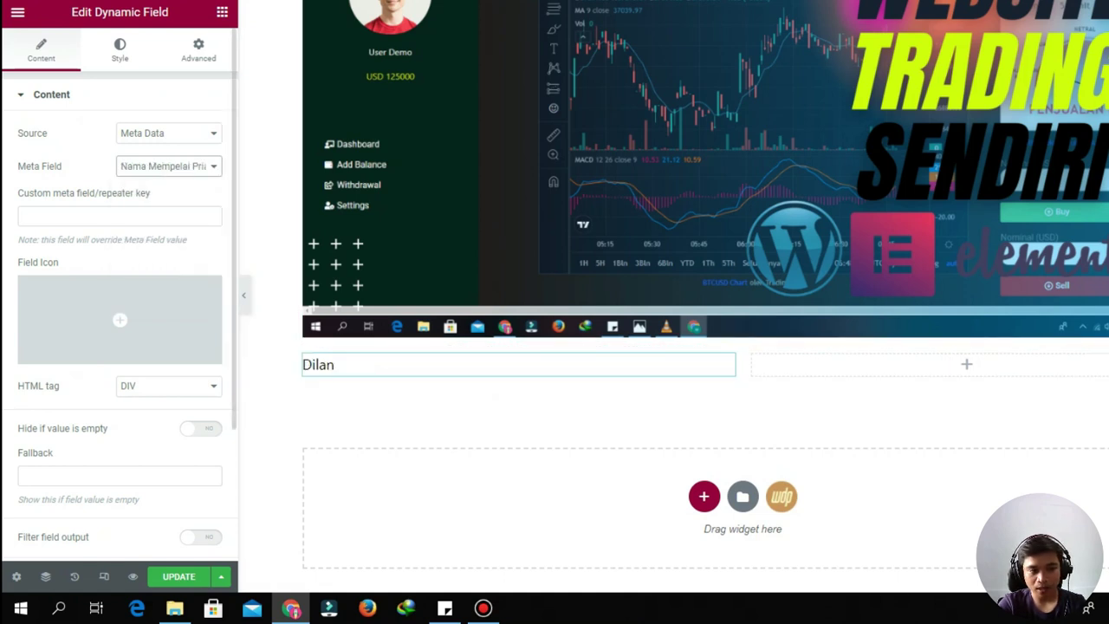
Turn on customized output for the groom's name field and set its format to "Nama Mempelai Pria : %s"
scroll(120, 303, down, 2)
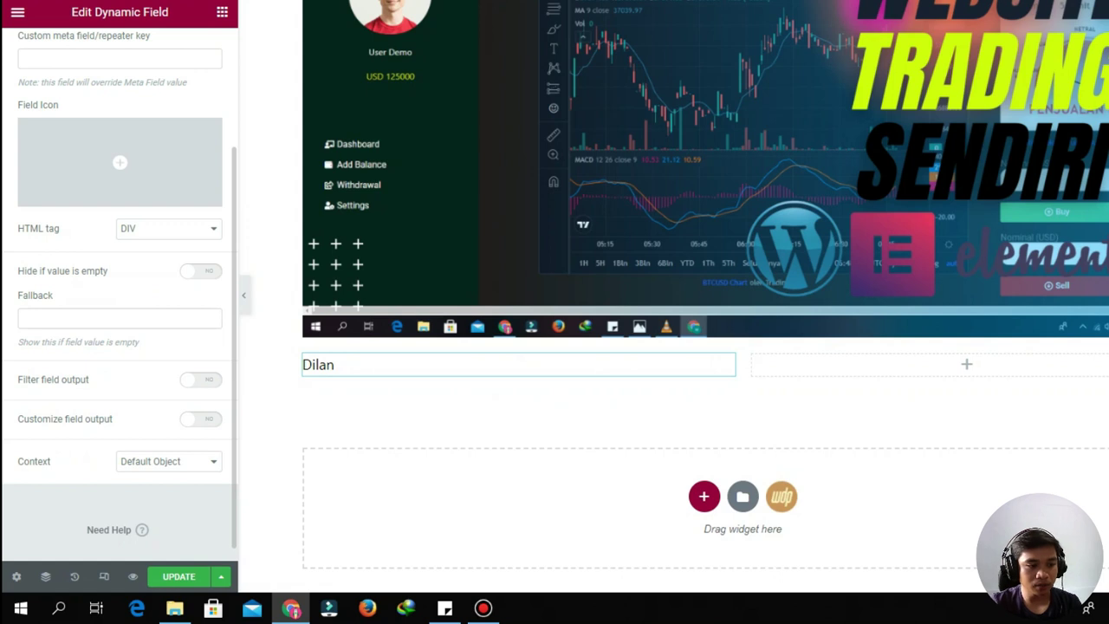
scroll(120, 303, down, 1)
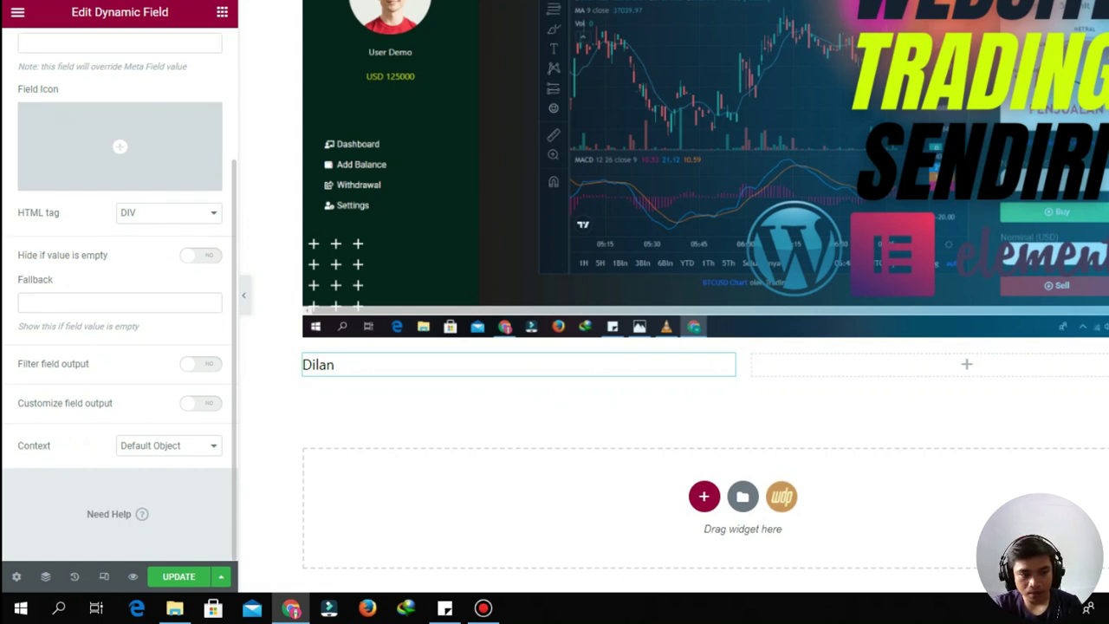
click(200, 402)
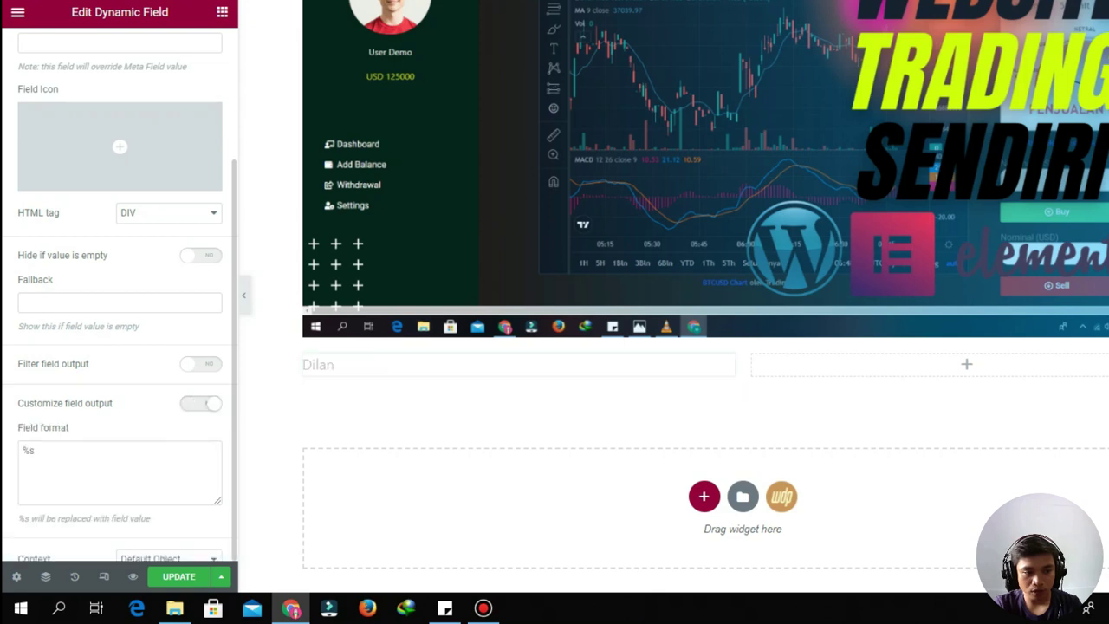
click(35, 451)
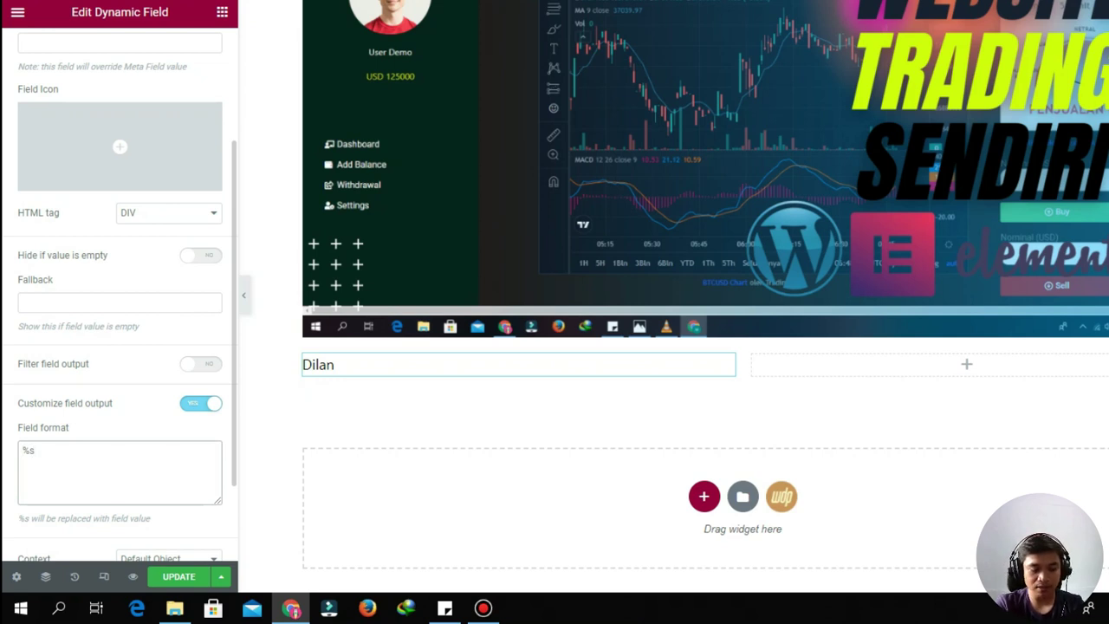
text(Nam)
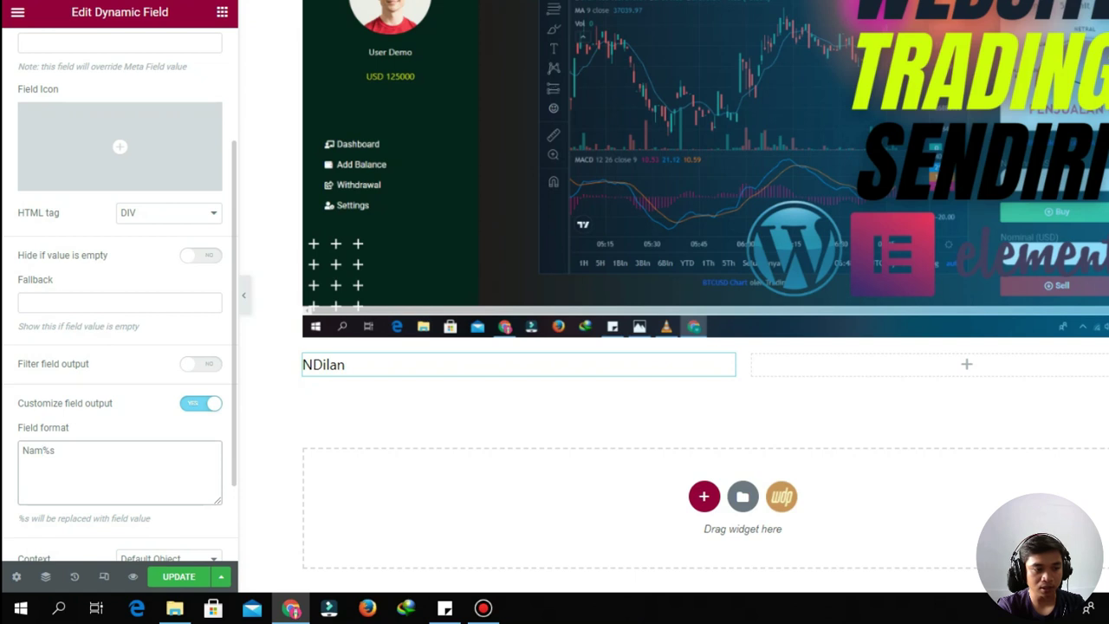
text(a M)
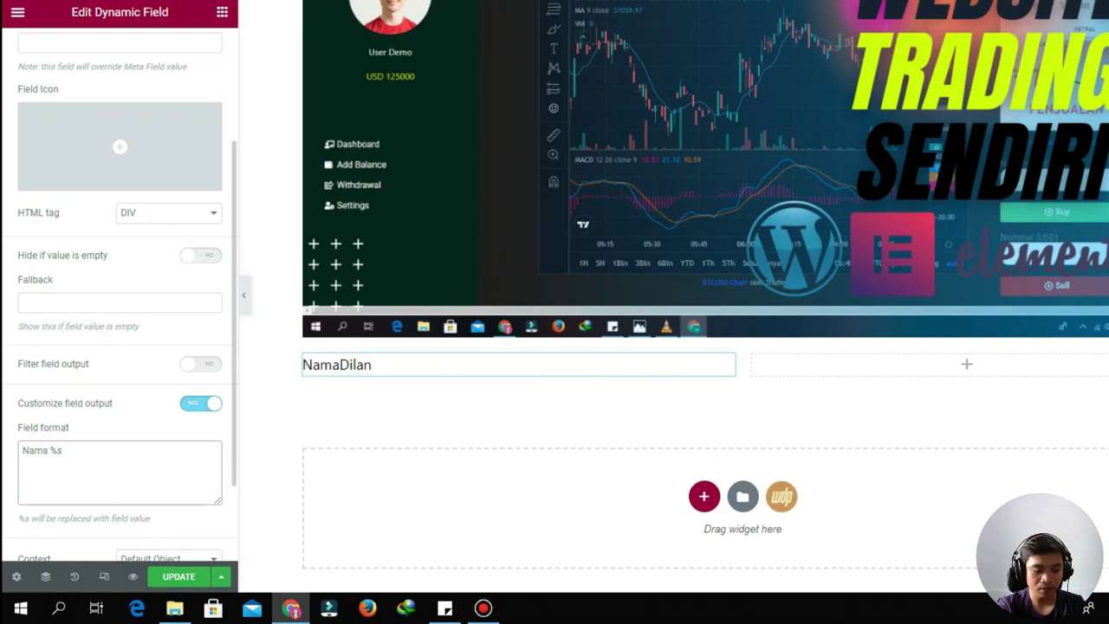
text(empelai P)
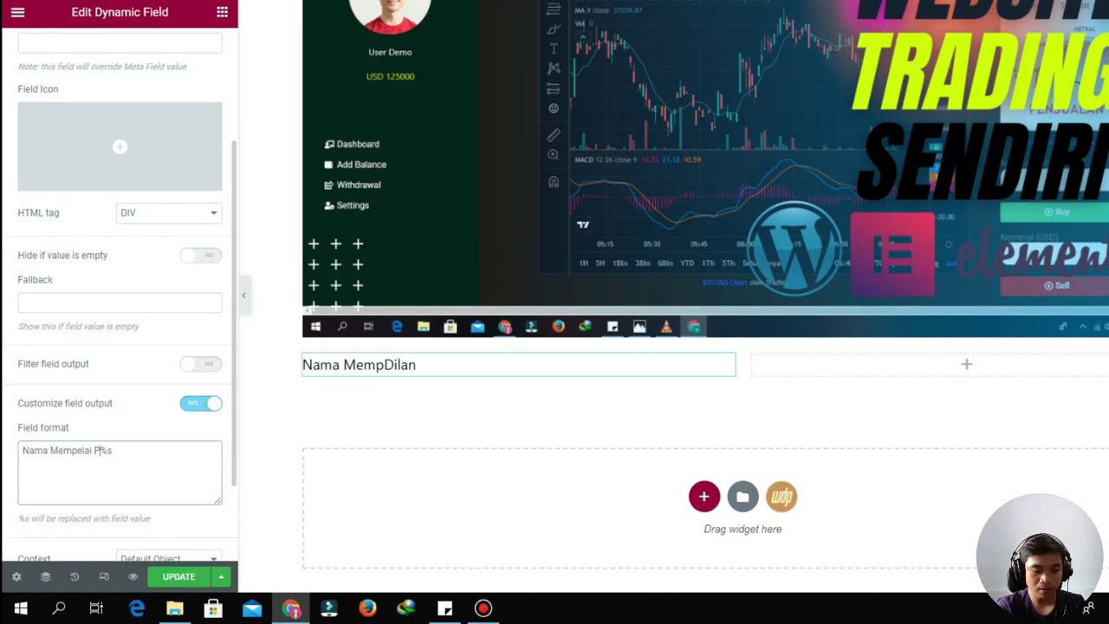
text(ria )
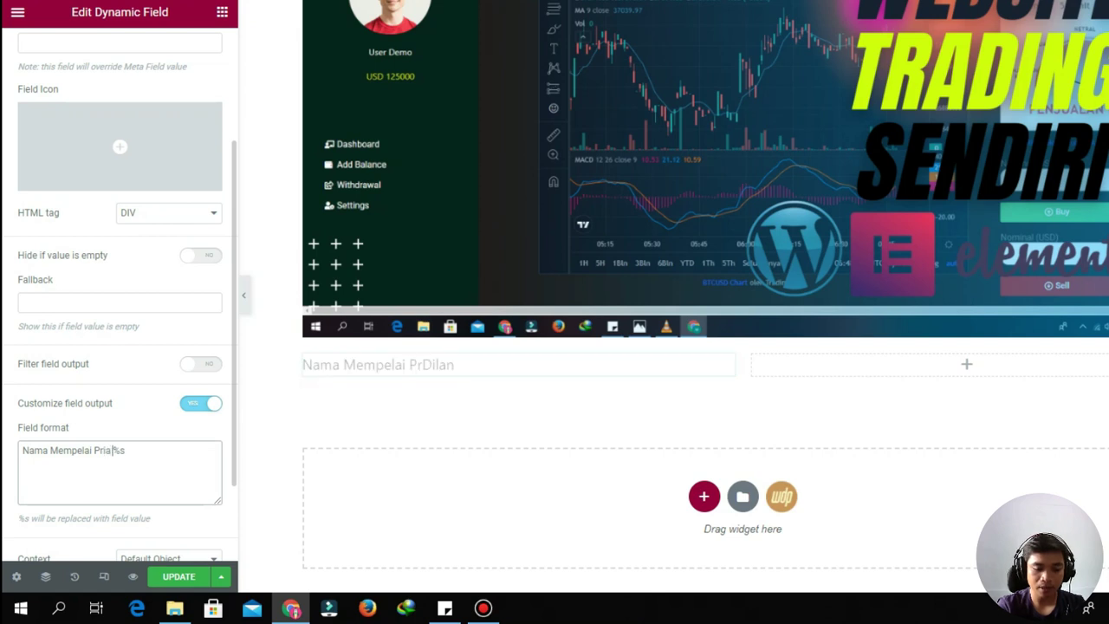
text(:)
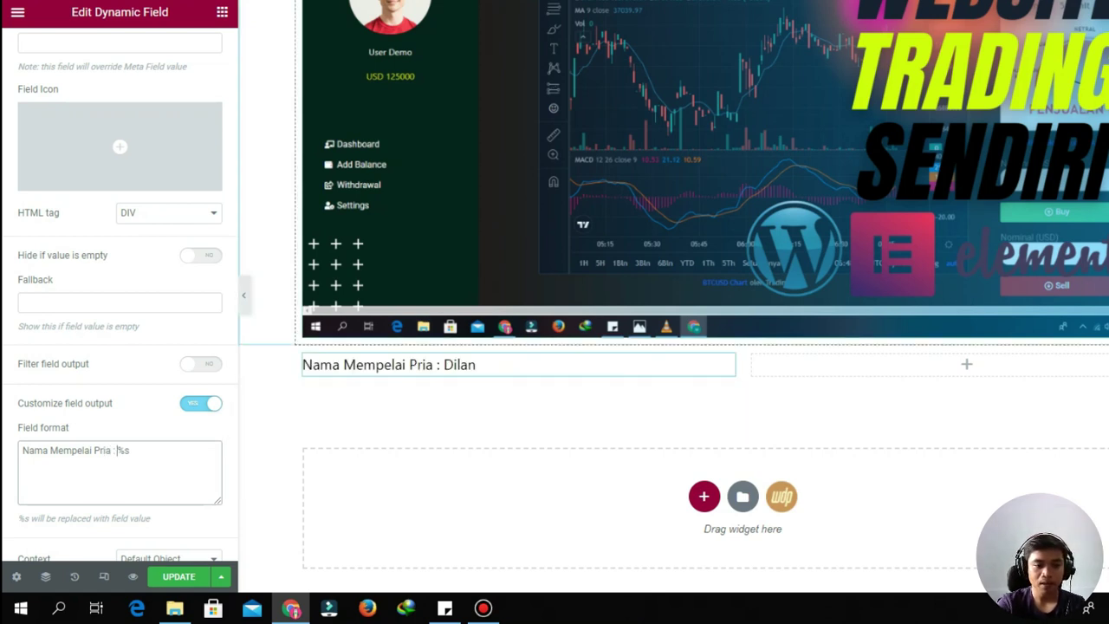
Duplicate the Nama Mempelai Pria field widget and set the copy's meta field to Putra Ke
right_click(729, 356)
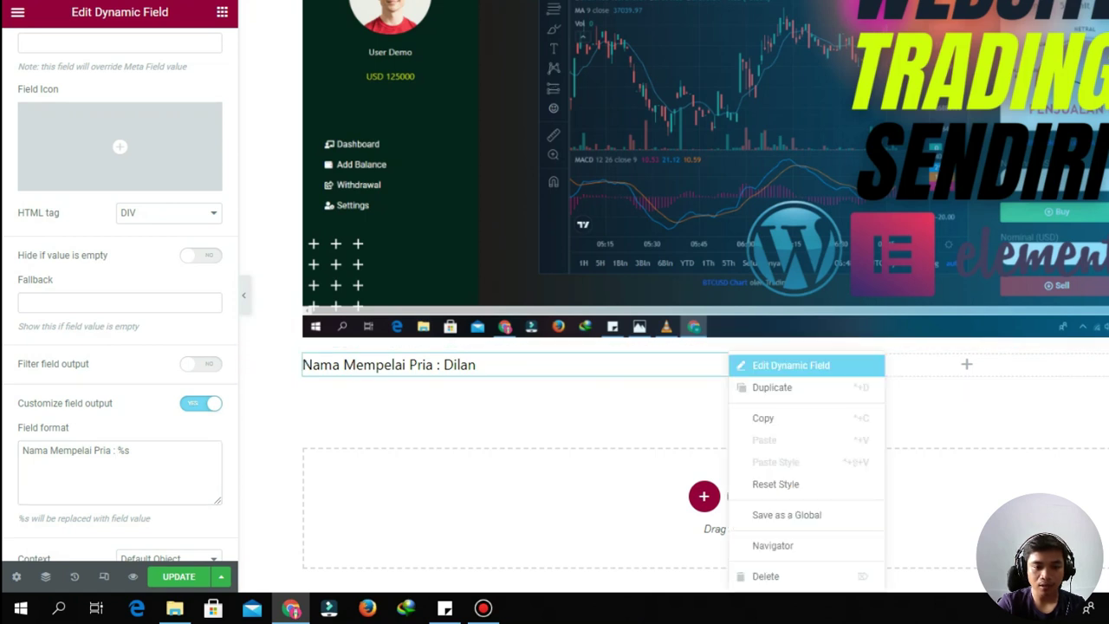
click(775, 387)
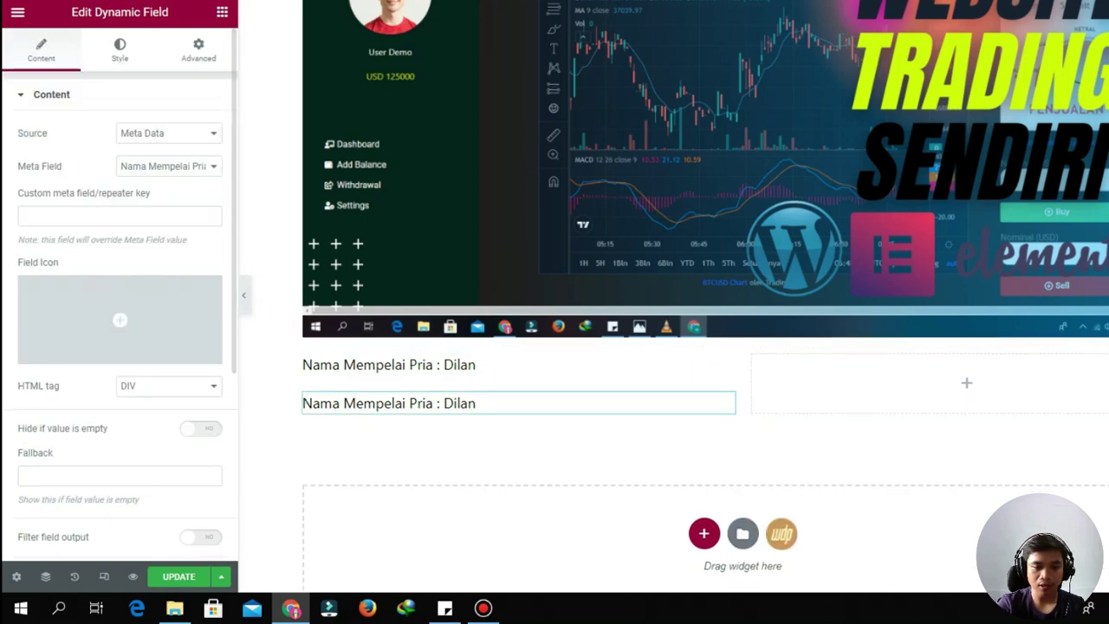
click(168, 165)
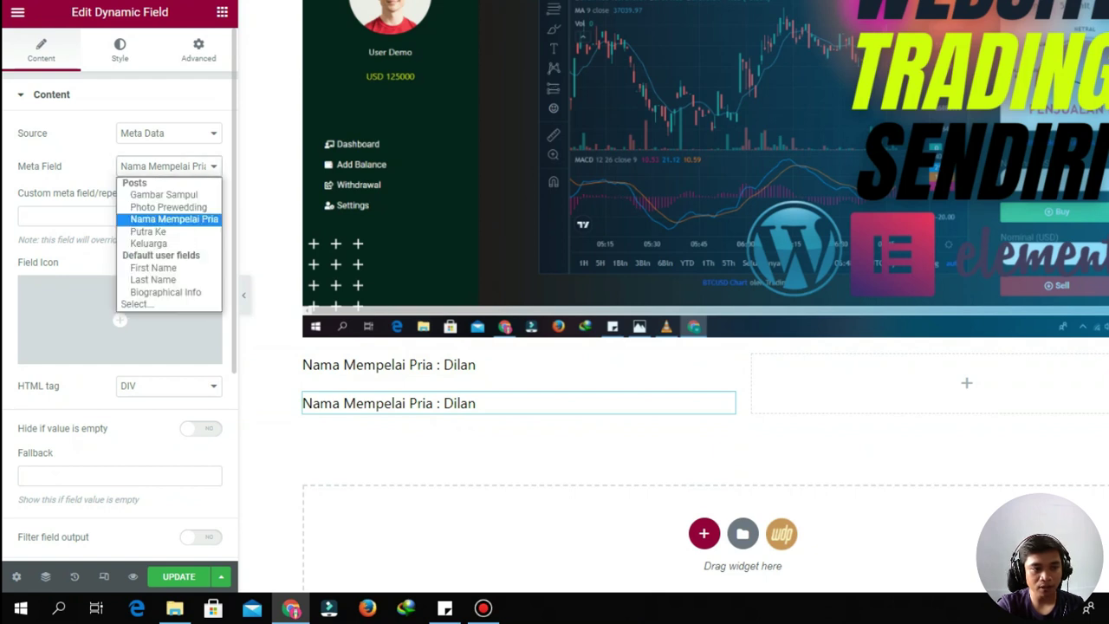
click(147, 231)
Change the output format of the duplicated field to "Putra Ke : %s"
scroll(120, 346, down, 3)
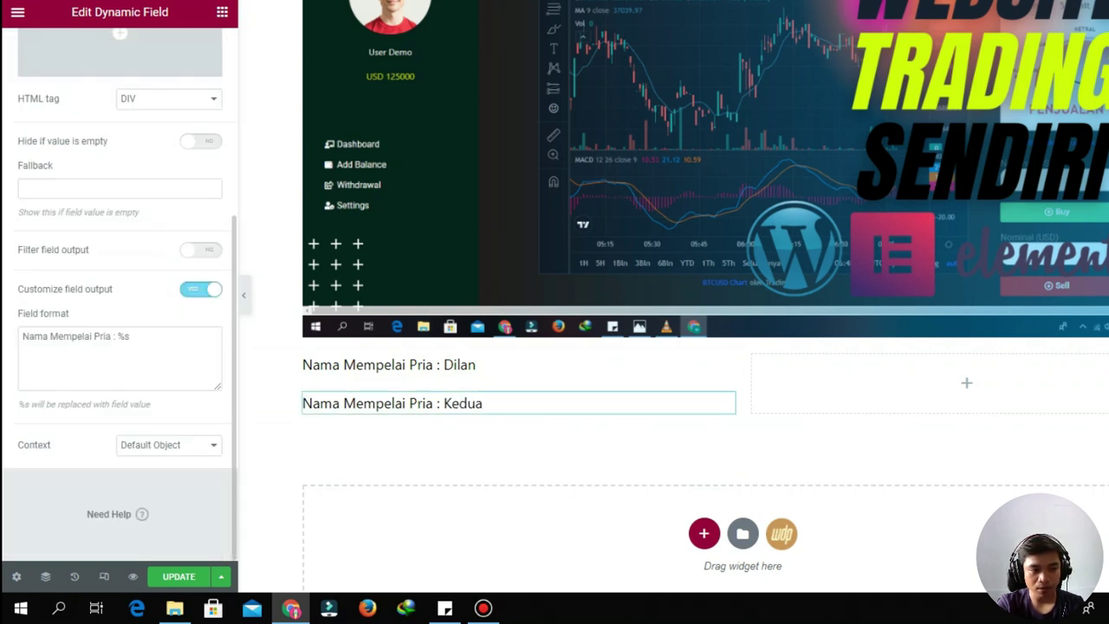
click(120, 337)
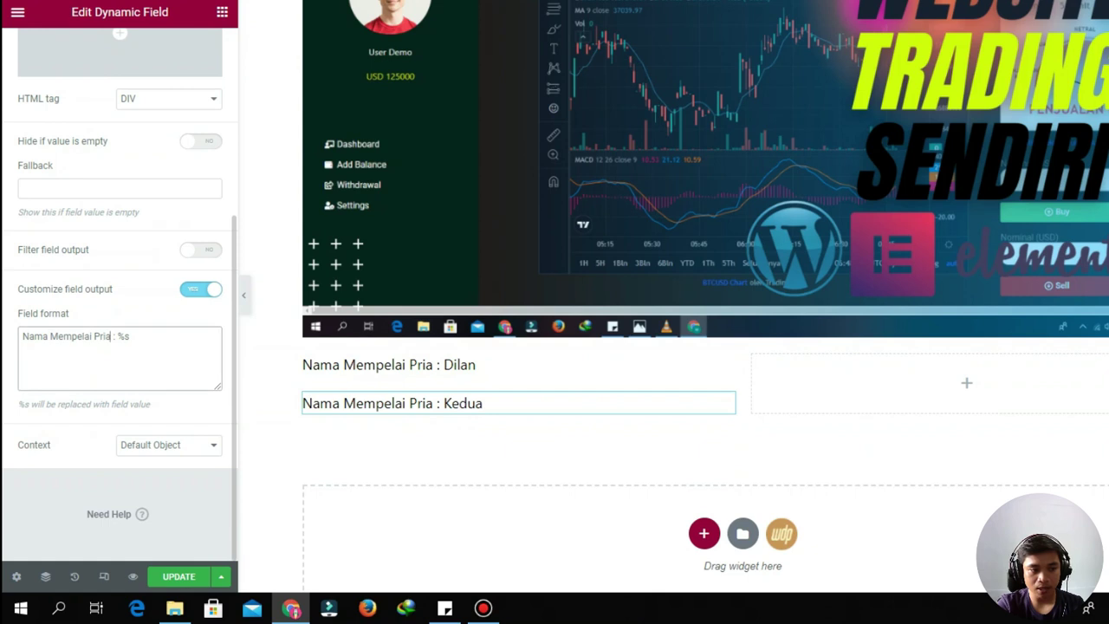
key(BackSpace)
key(BackSpace)
key(BackSpace)
key(BackSpace)
key(BackSpace)
key(BackSpace)
key(BackSpace)
key(BackSpace)
key(BackSpace)
key(BackSpace)
key(BackSpace)
key(BackSpace)
key(BackSpace)
key(BackSpace)
key(BackSpace)
key(BackSpace)
key(BackSpace)
key(BackSpace)
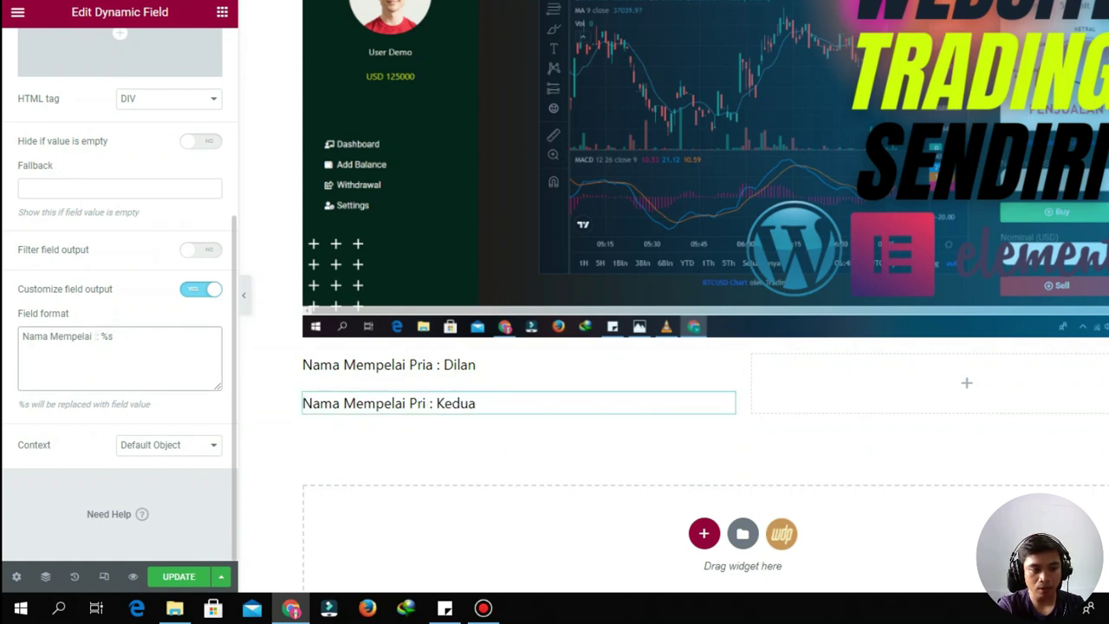
text(utra Ke)
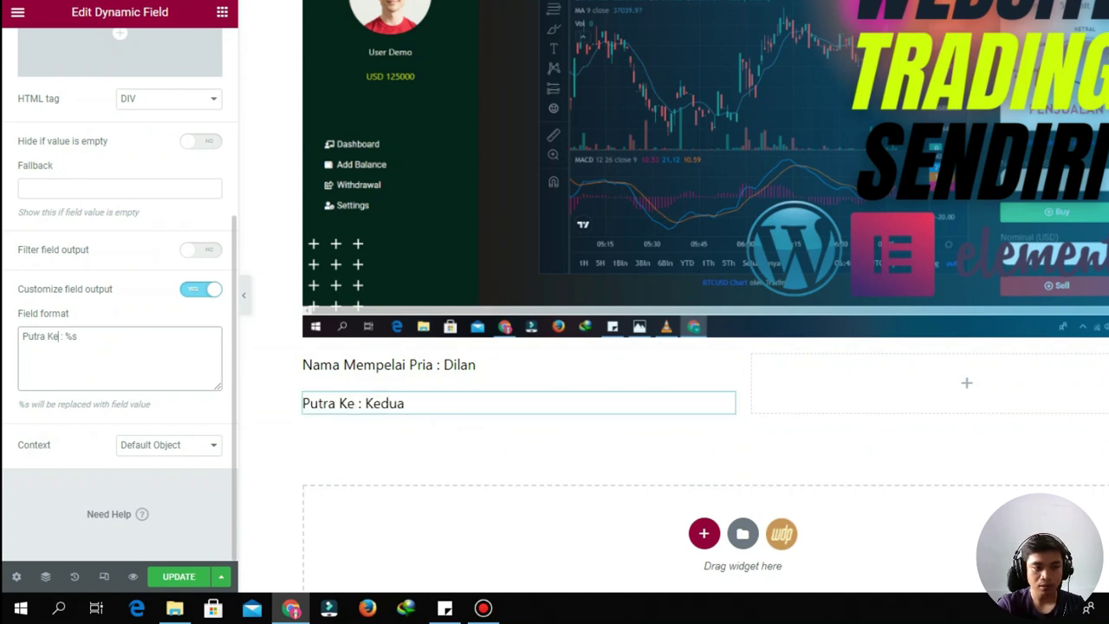
Duplicate the Putra Ke field widget and set the copy's meta field to Keluarga
right_click(725, 401)
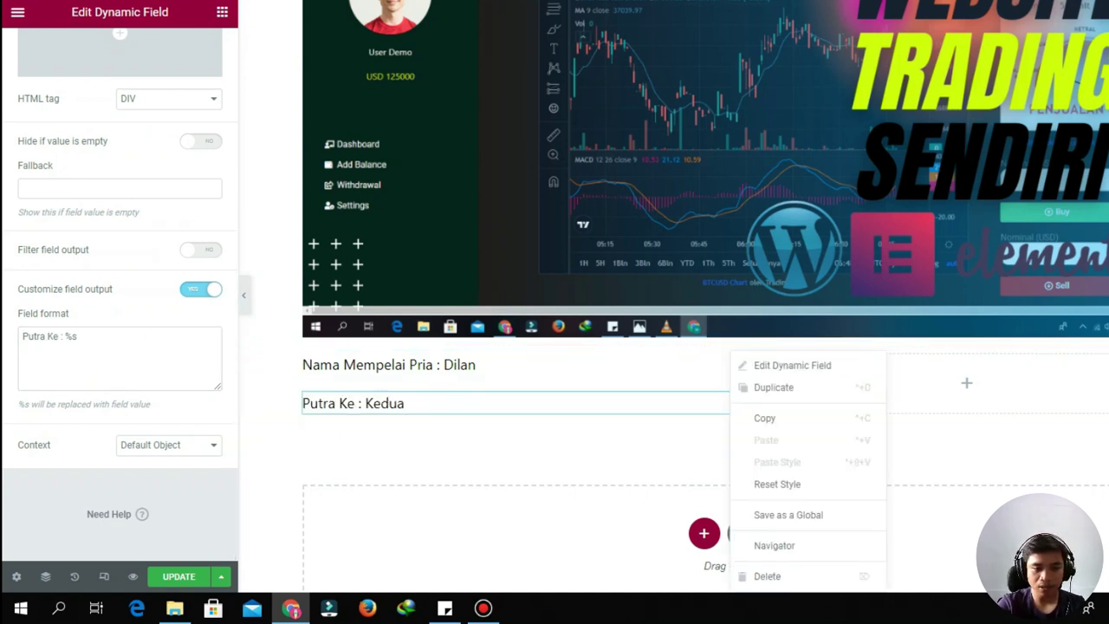
click(753, 386)
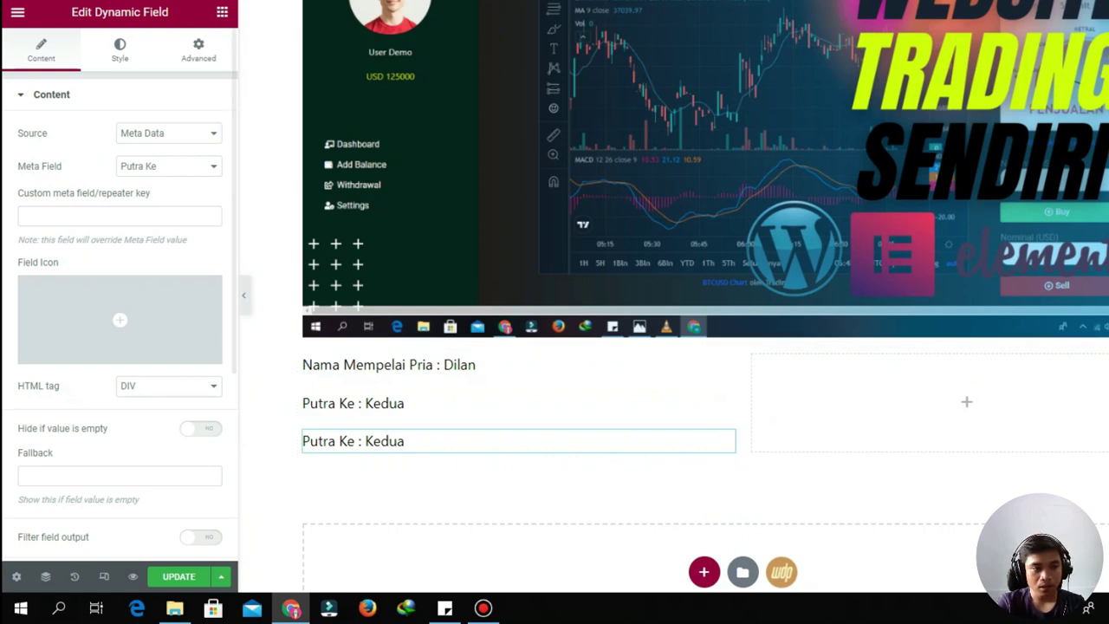
click(169, 165)
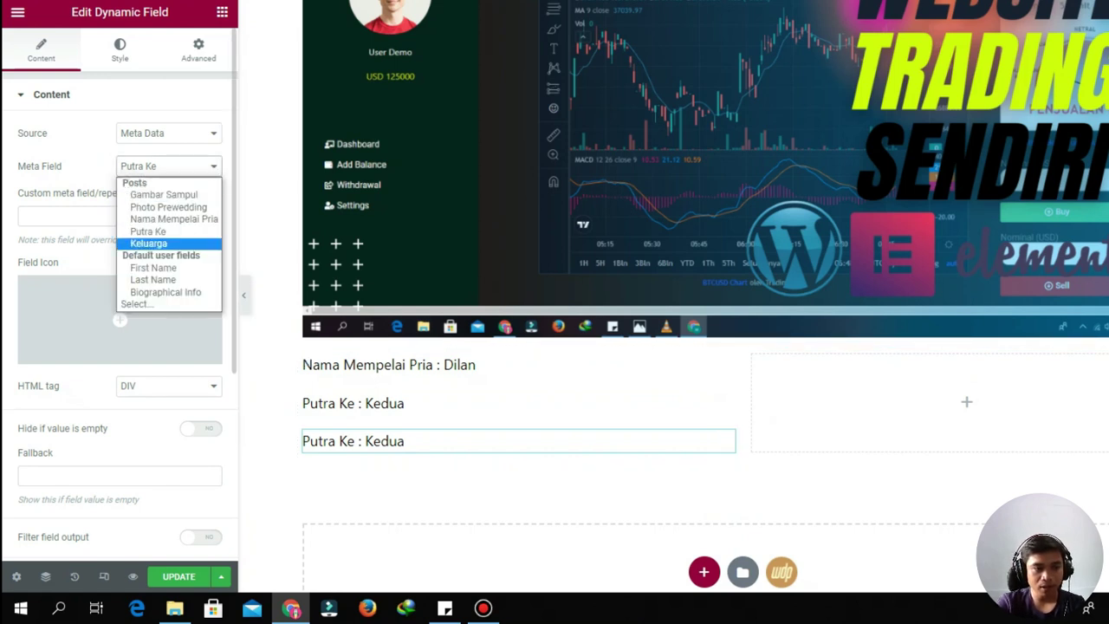
click(149, 244)
Change the output format of the Keluarga field to "Dari Keluarga : %s"
scroll(149, 294, down, 4)
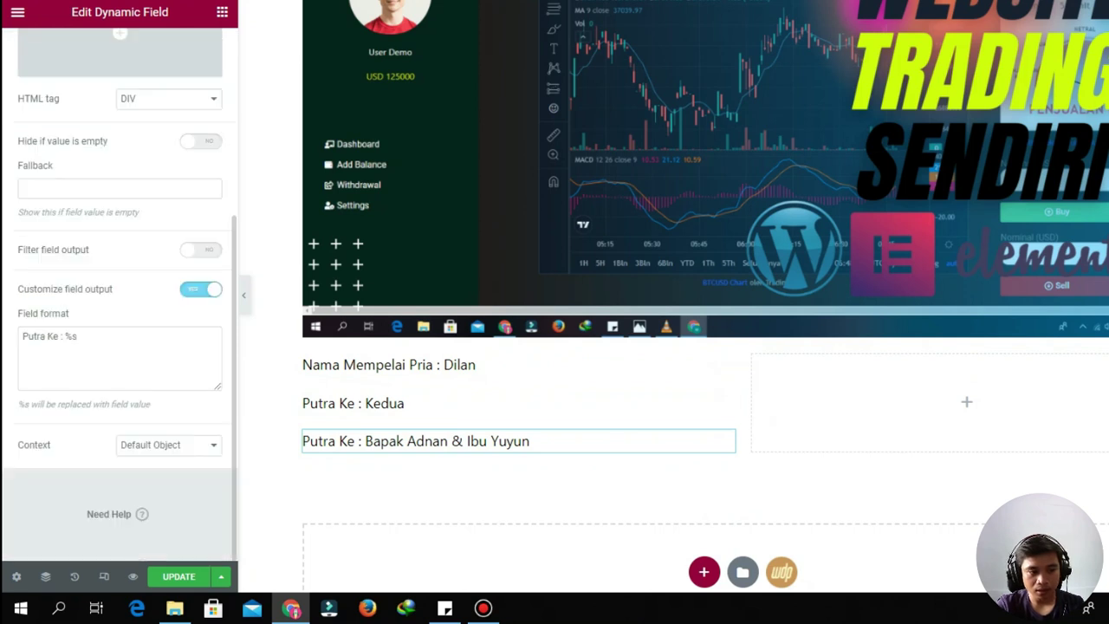
key(BackSpace)
key(BackSpace)
key(BackSpace)
key(BackSpace)
key(BackSpace)
key(BackSpace)
key(BackSpace)
key(BackSpace)
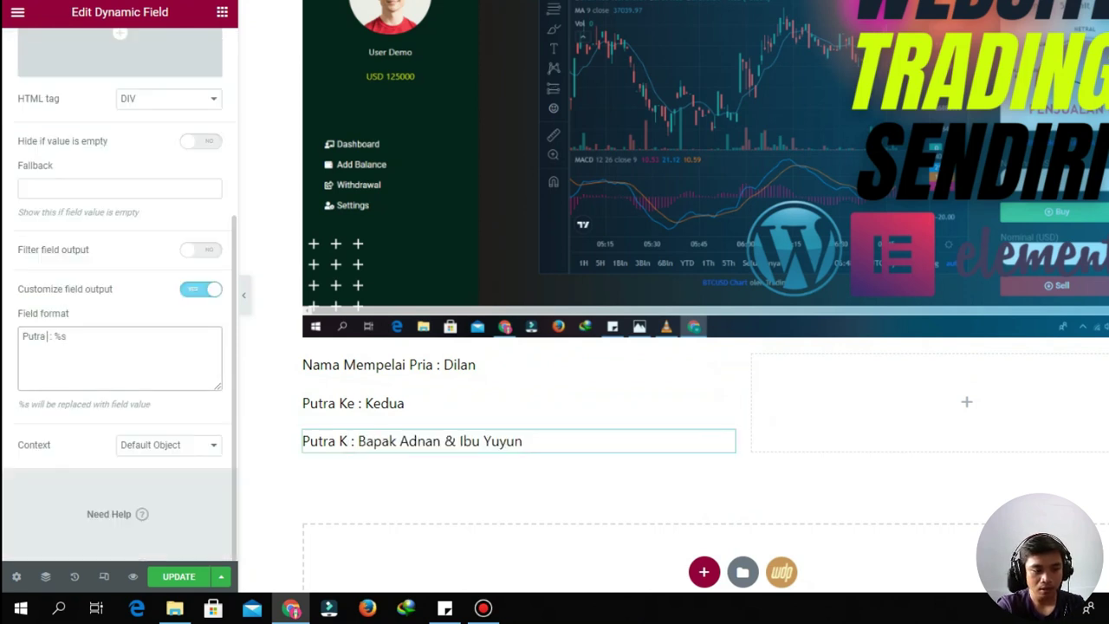
text(Dari)
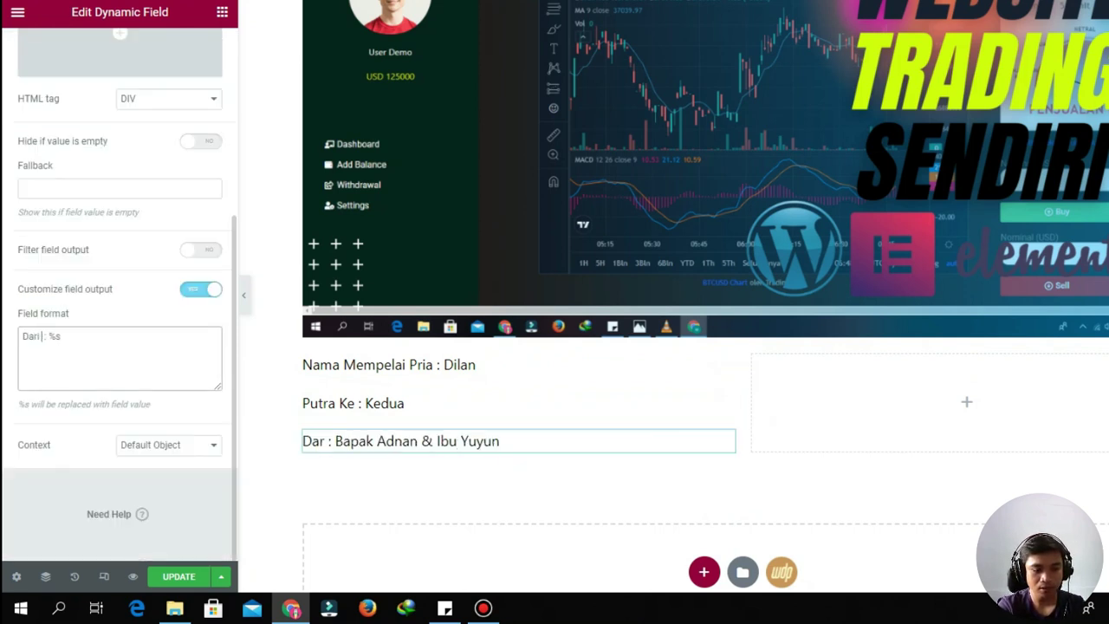
text( Kelua)
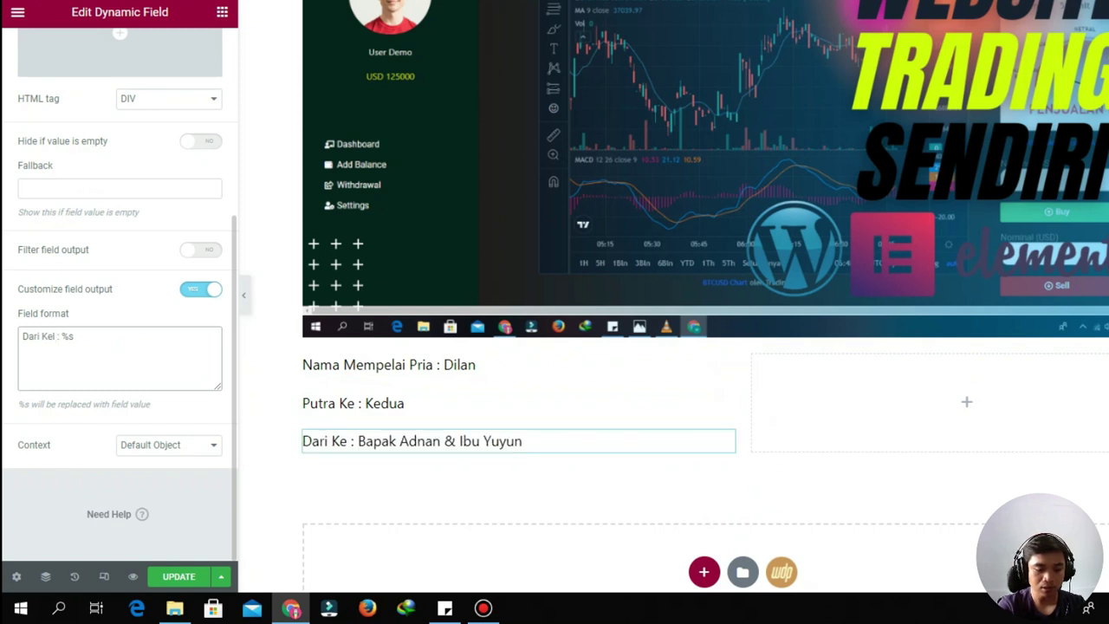
text(rga)
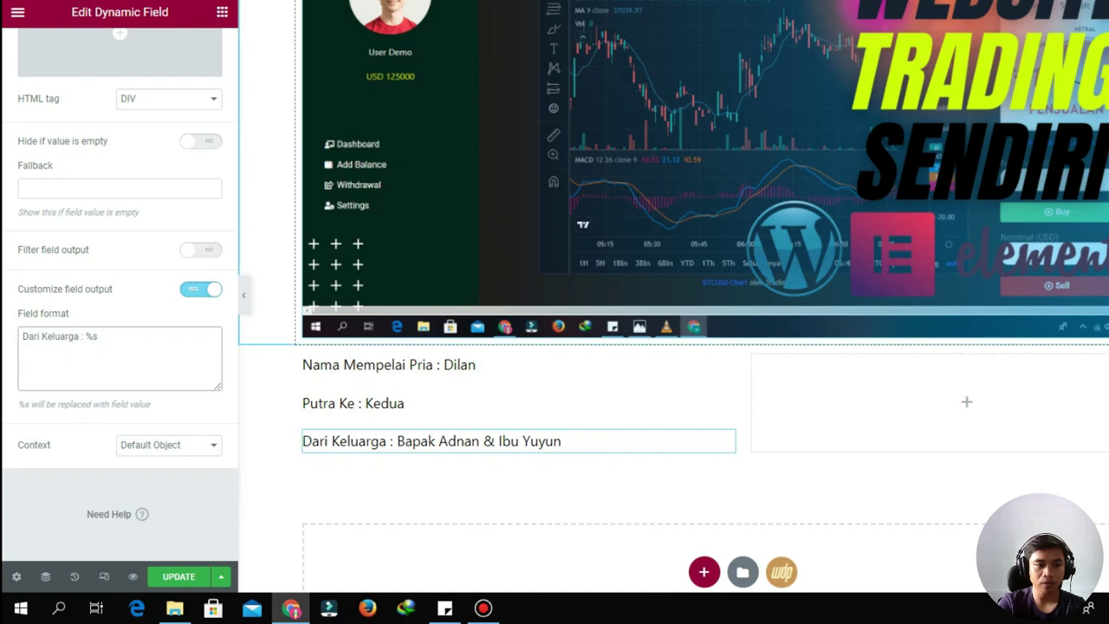
Add a Dynamic Image widget to the empty column beside the groom fields, set its source to Photo Prewedding and save the template
scroll(701, 295, up, 3)
scroll(606, 287, down, 4)
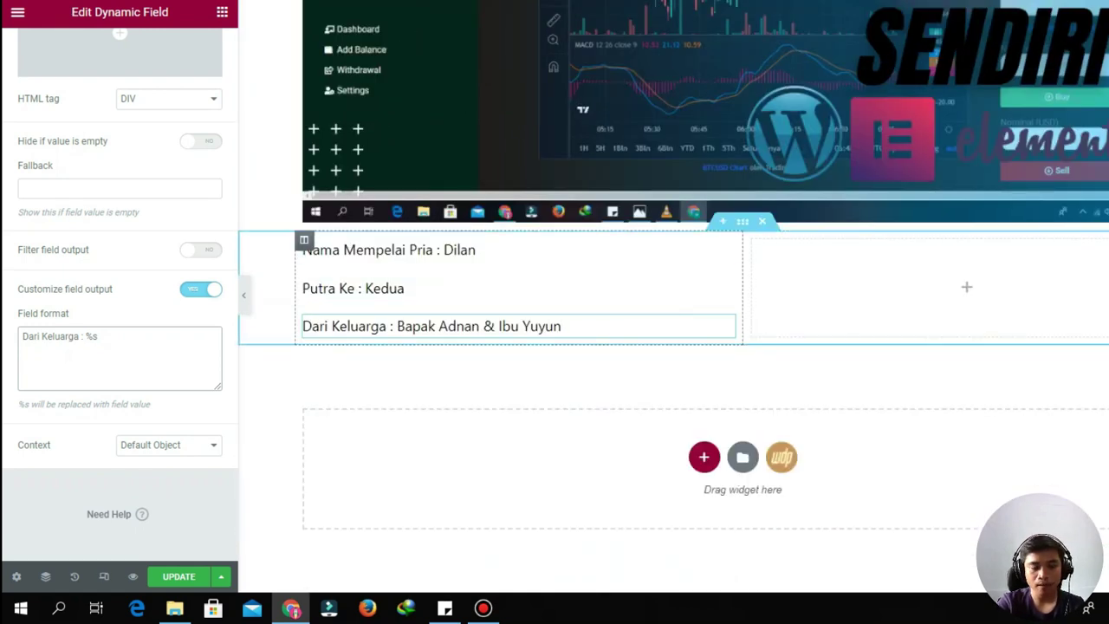
scroll(673, 295, up, 4)
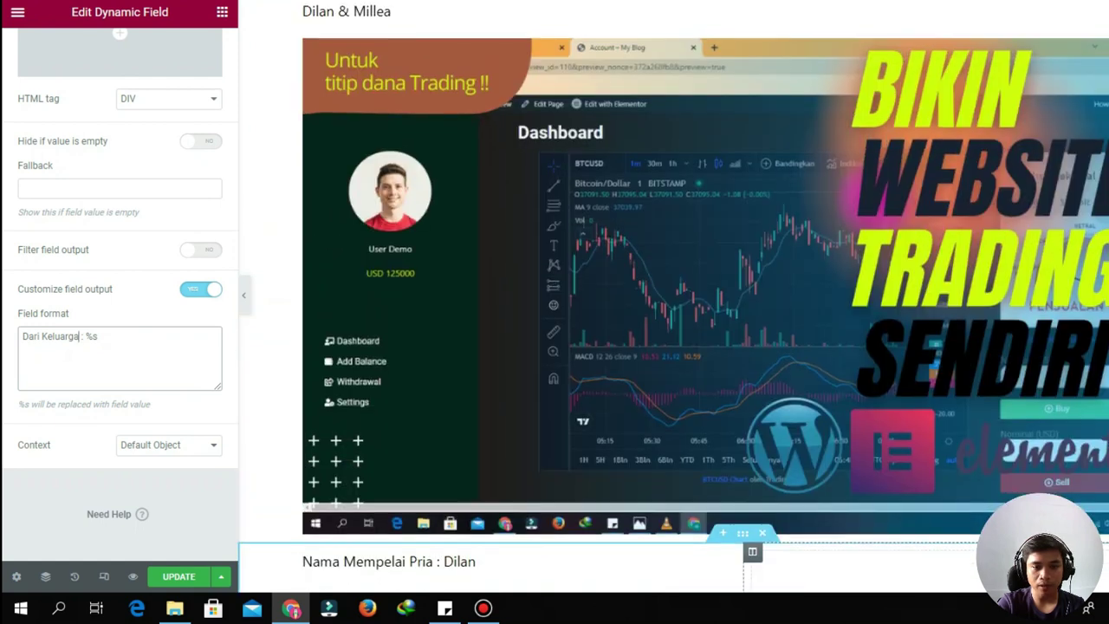
scroll(673, 294, down, 4)
click(222, 11)
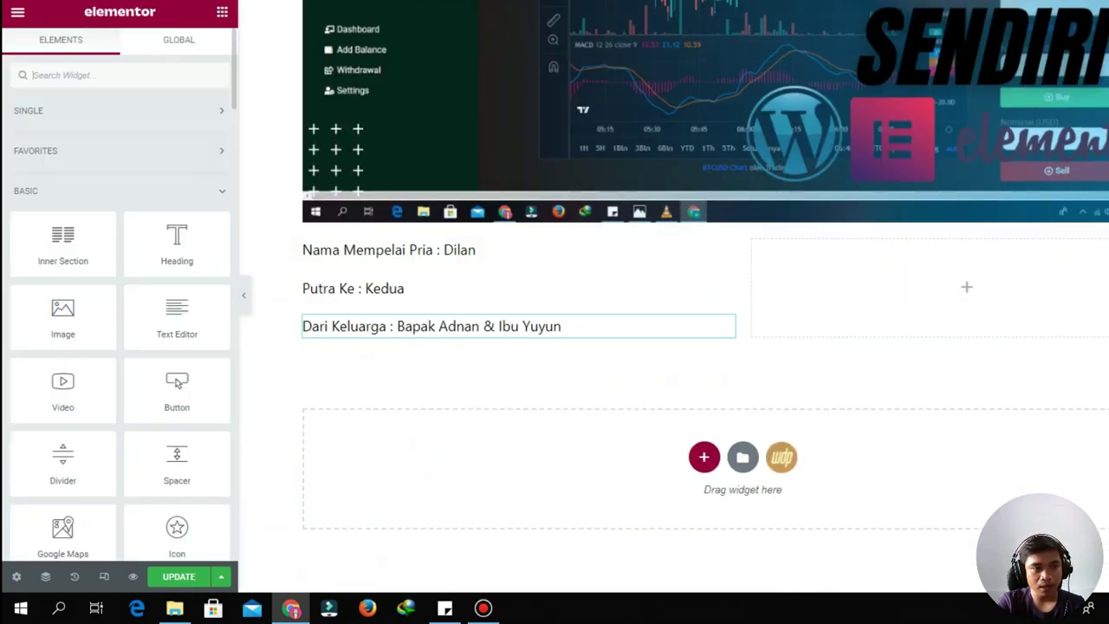
text(dyn)
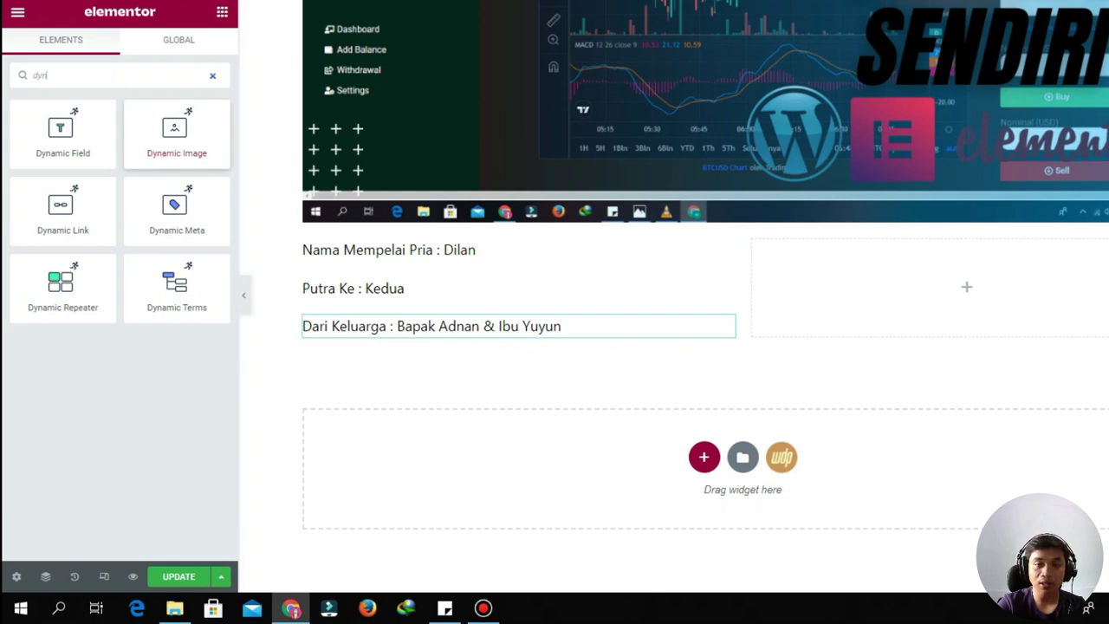
drag(177, 130, 933, 292)
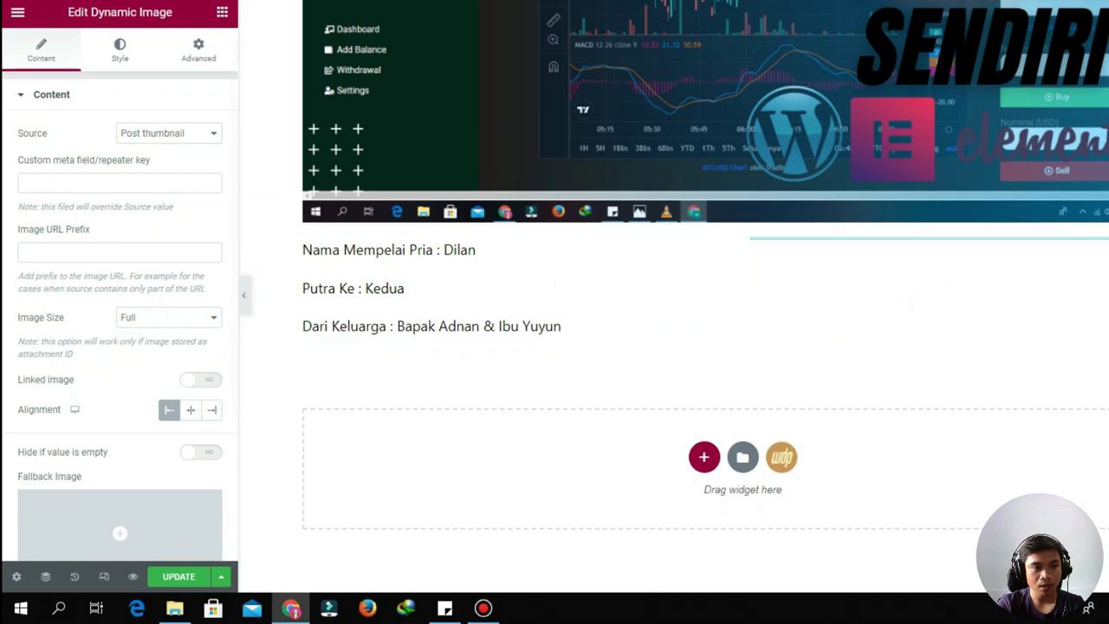
click(169, 132)
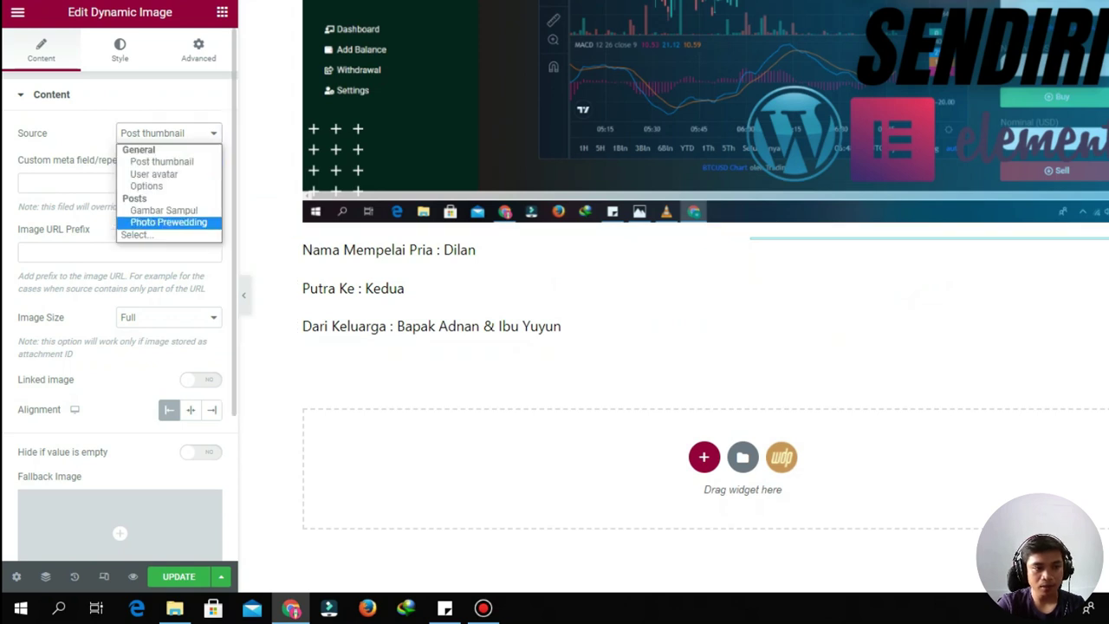
click(169, 222)
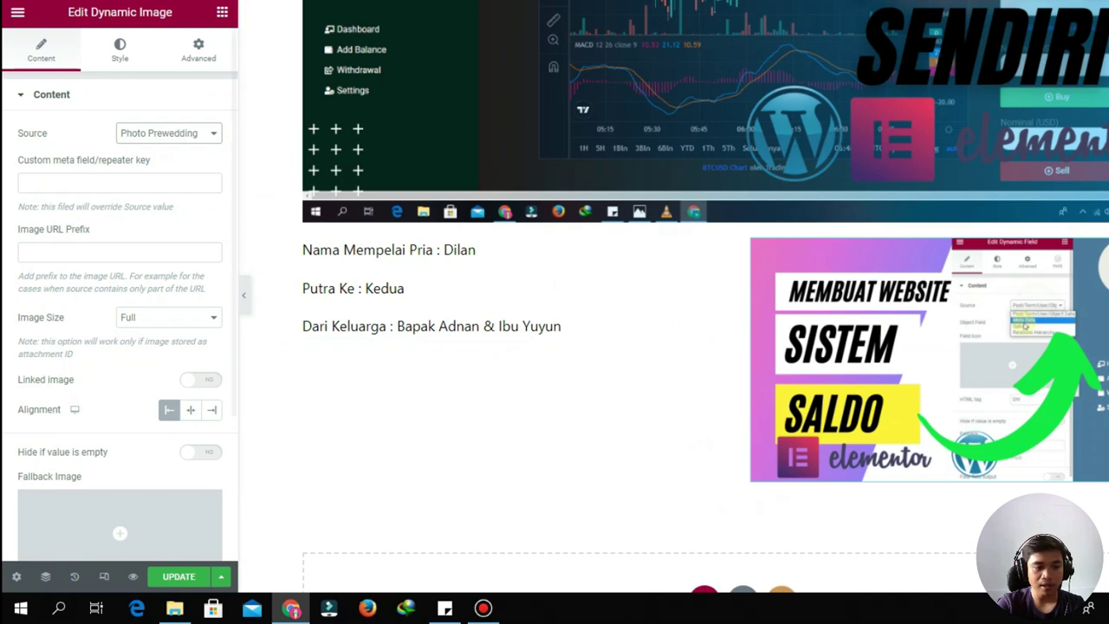
key(ctrl+s)
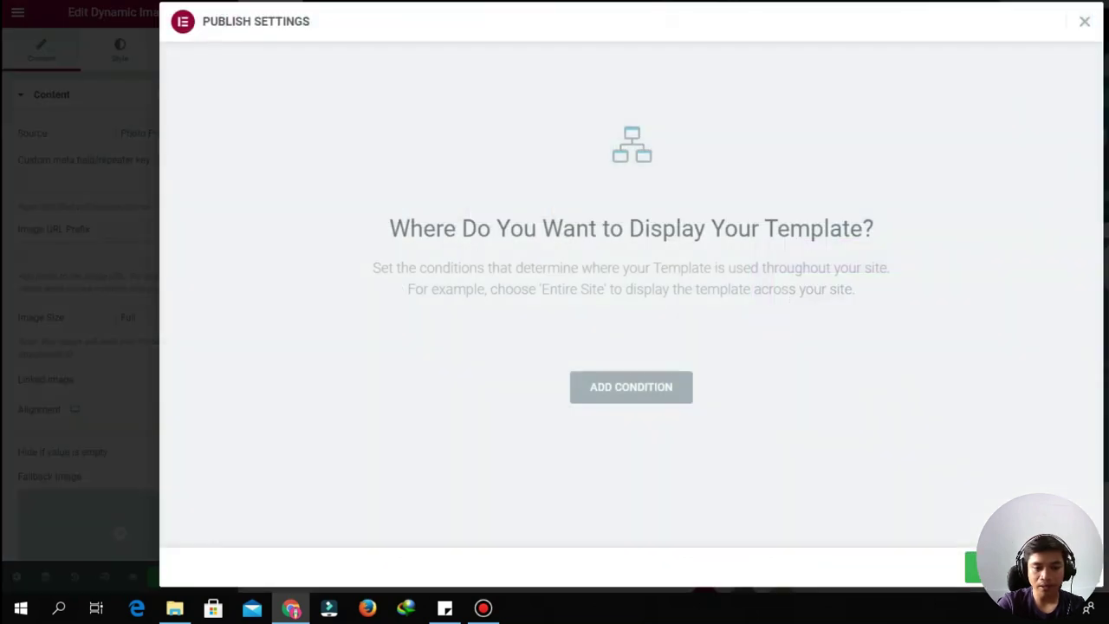
click(1022, 567)
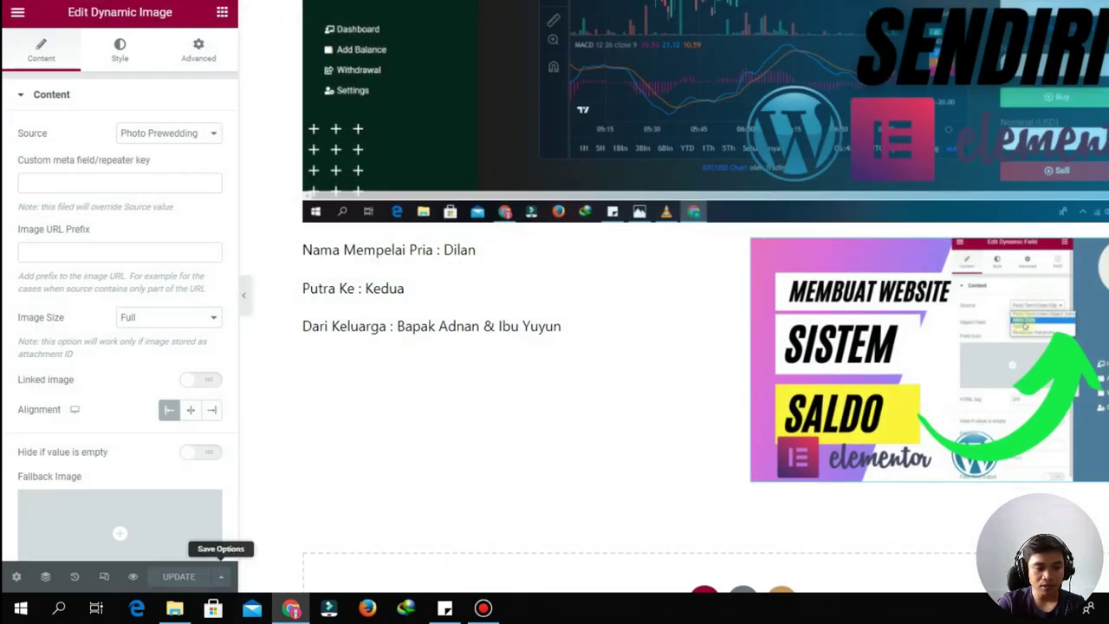
Add a display condition that includes all Posts to the template and save it
click(221, 576)
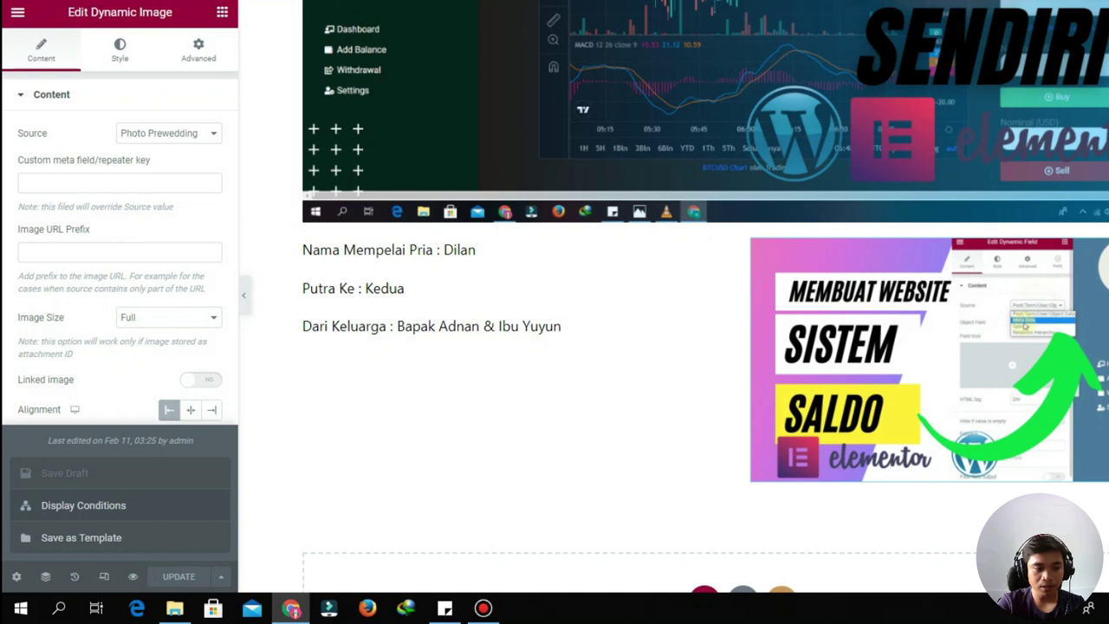
click(83, 505)
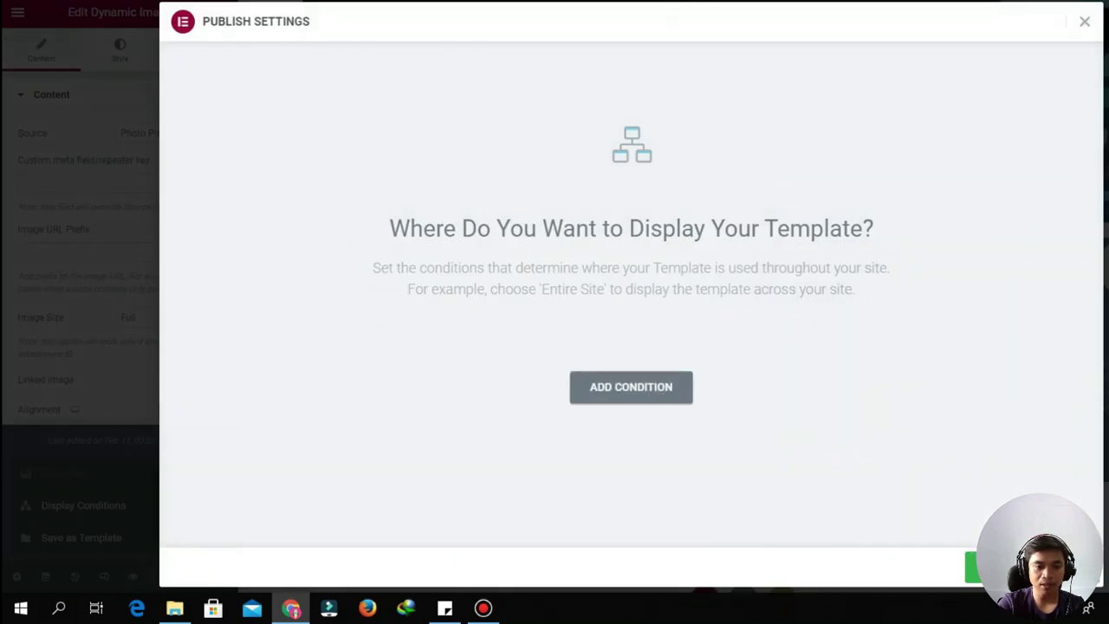
click(630, 386)
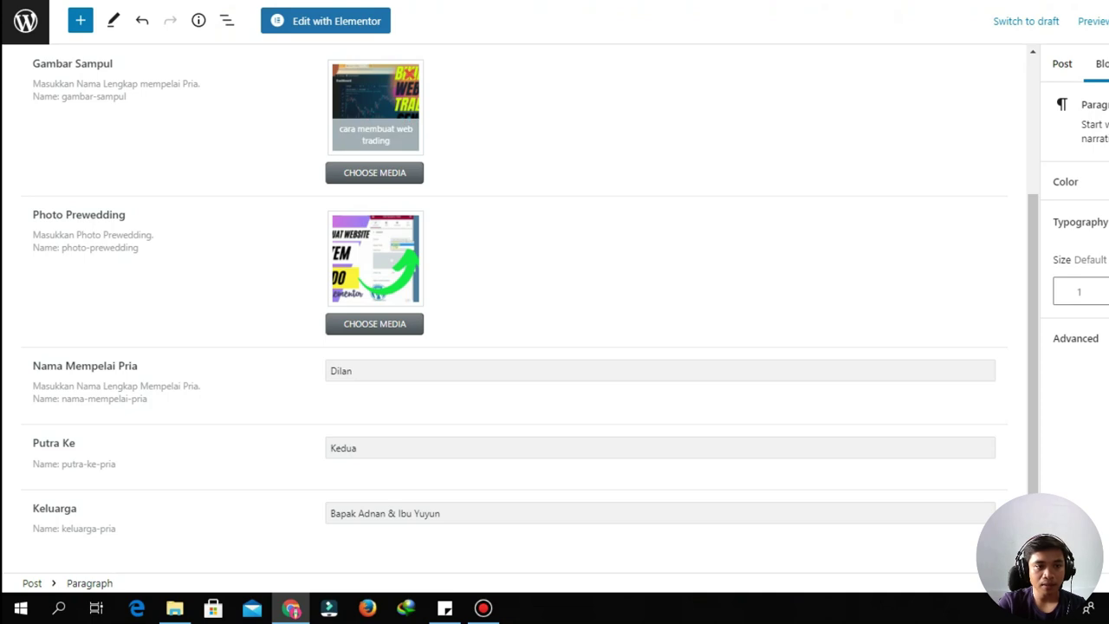
scroll(530, 299, up, 5)
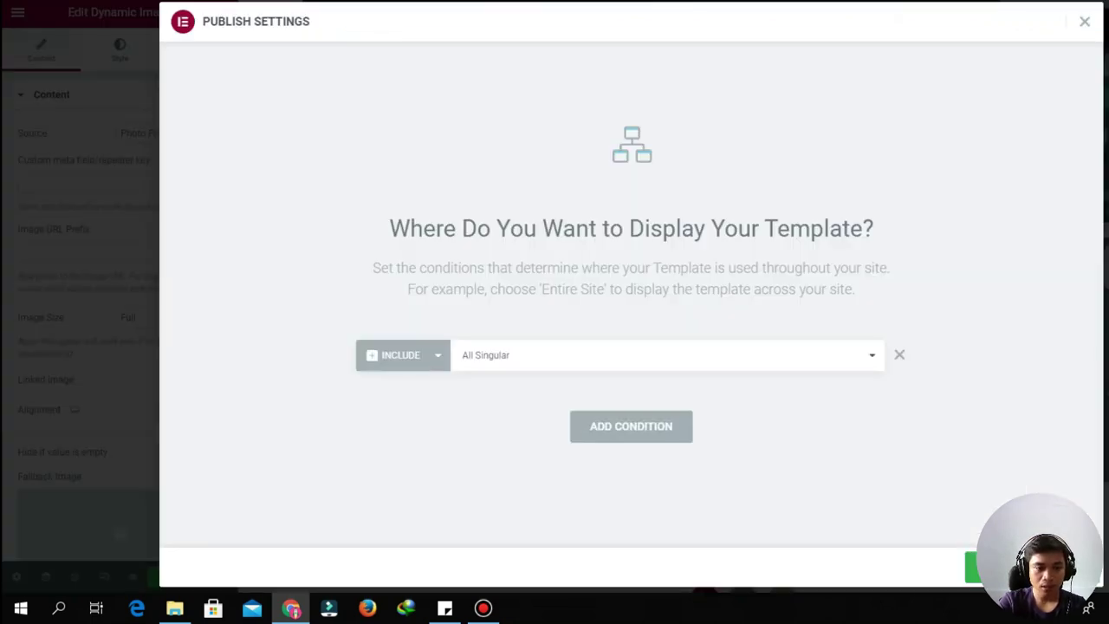
click(666, 354)
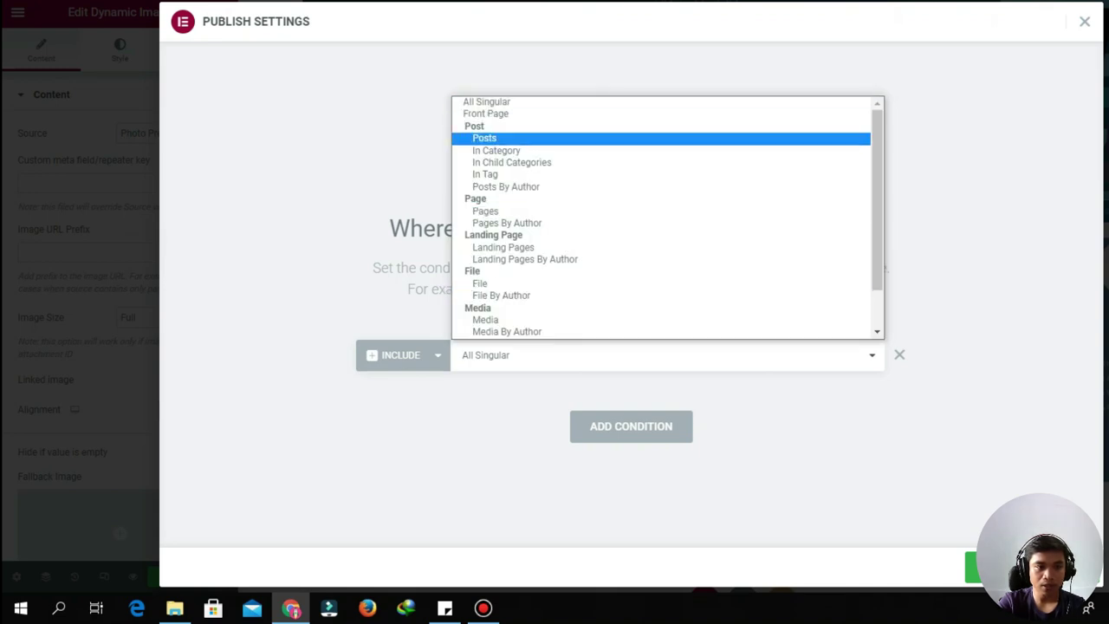
click(484, 138)
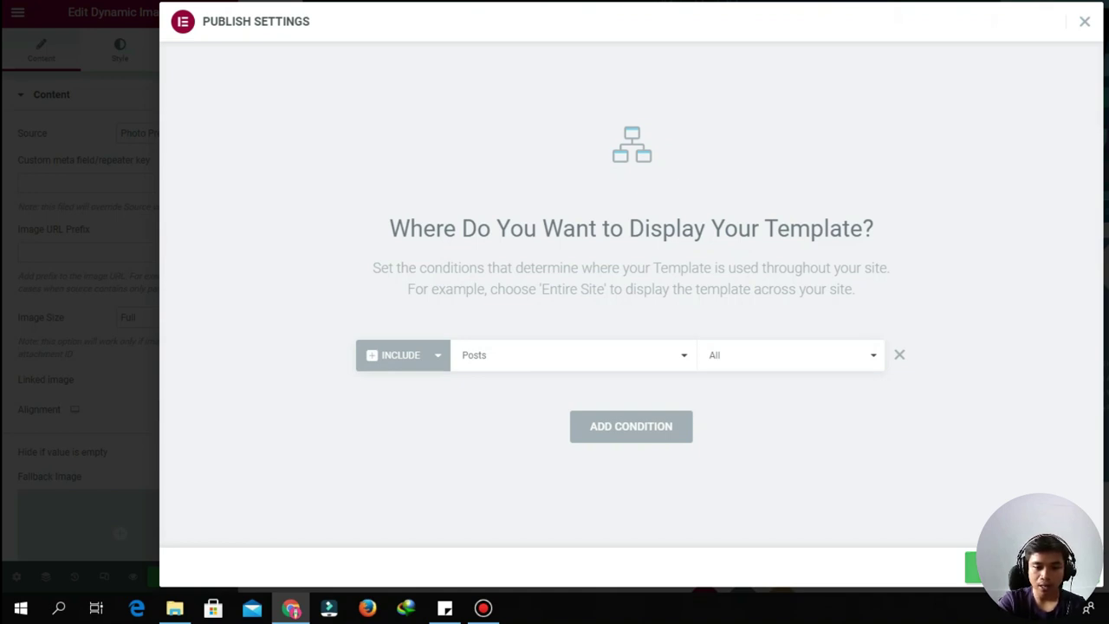
click(1027, 567)
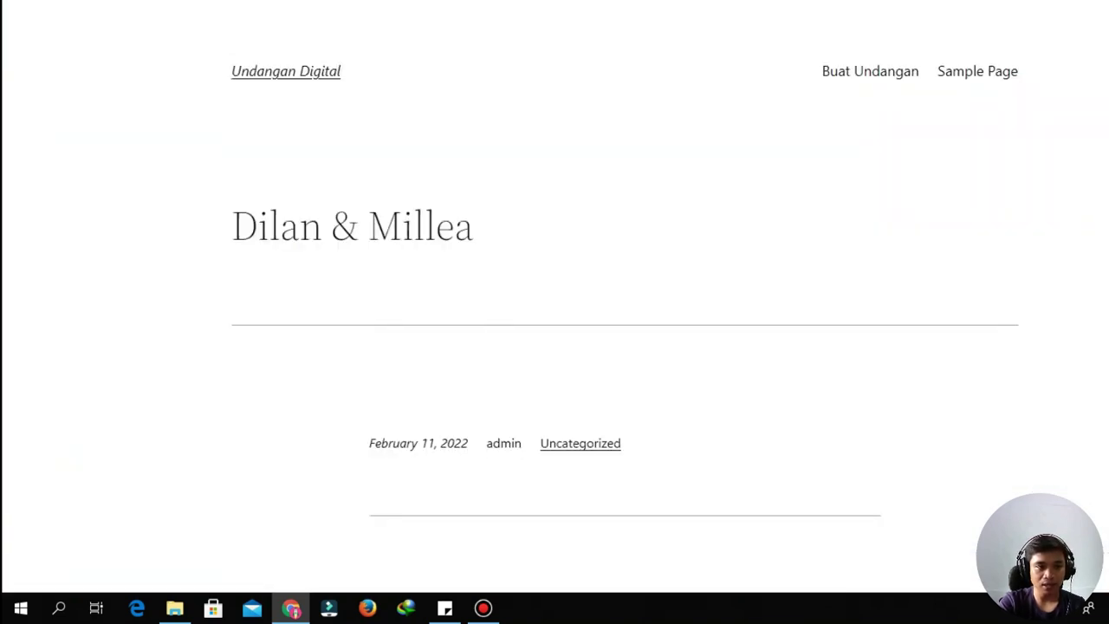
Examine the published invitation post for the title, cover image, groom fields and prewedding photo from the template
scroll(555, 312, down, 6)
scroll(625, 296, down, 2)
scroll(625, 297, up, 2)
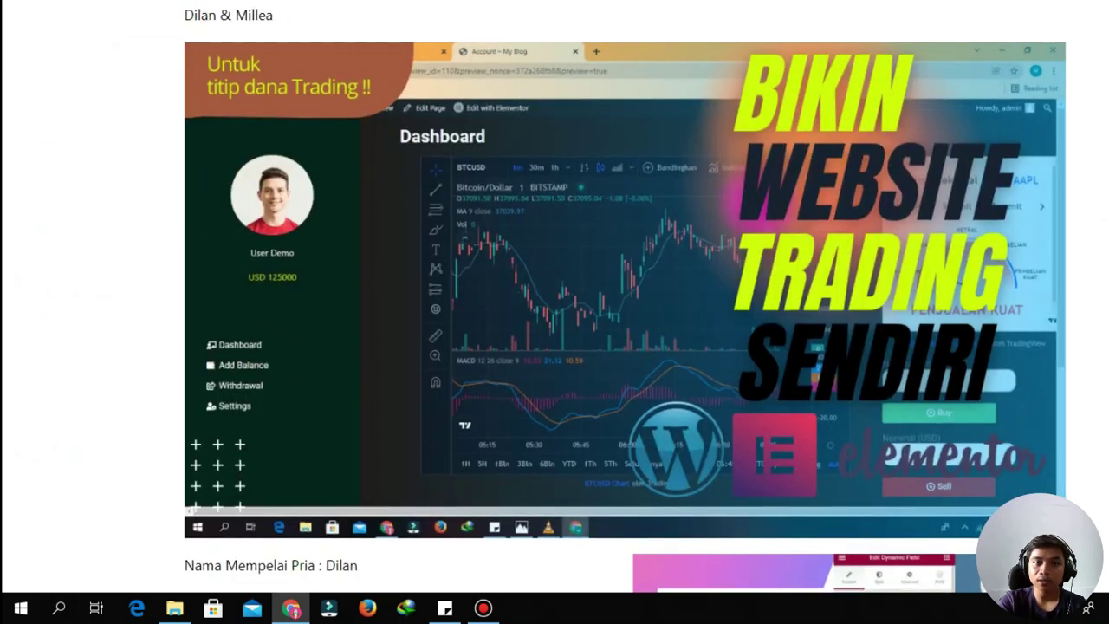
scroll(625, 296, down, 2)
scroll(625, 296, up, 2)
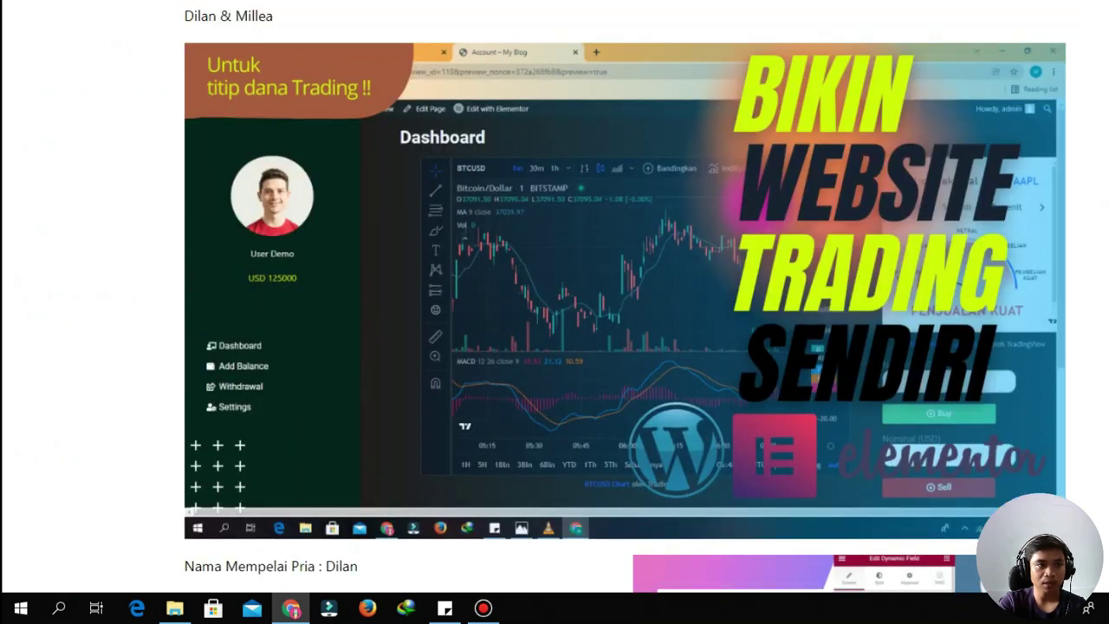
Return to the existing invitation post's editor, save the post and go back to the list of all posts
key(ctrl+shift+Tab)
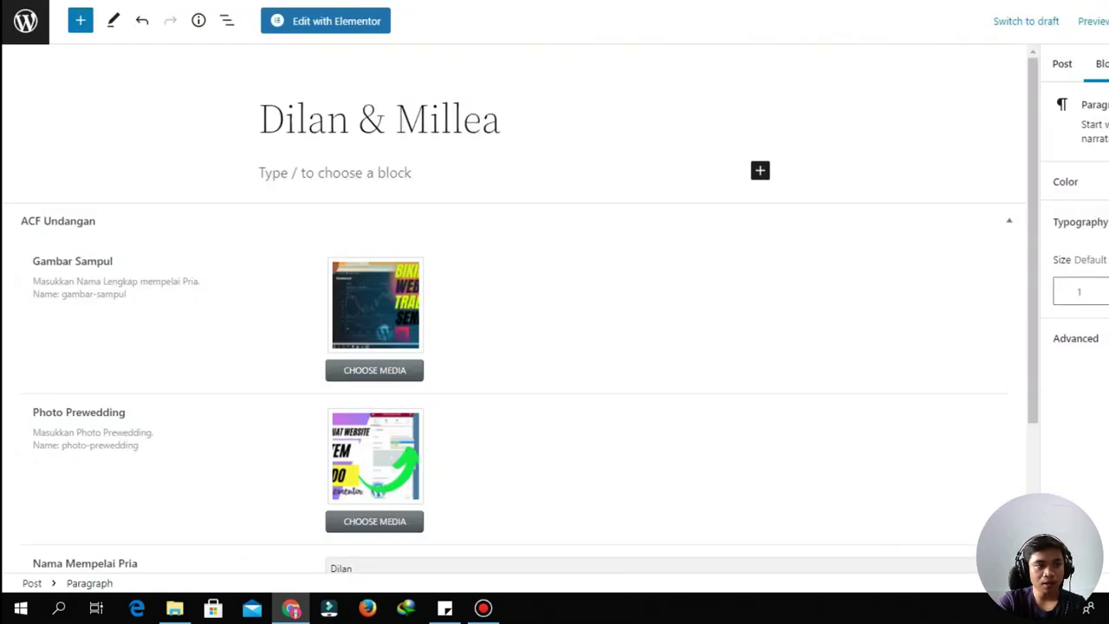
click(26, 20)
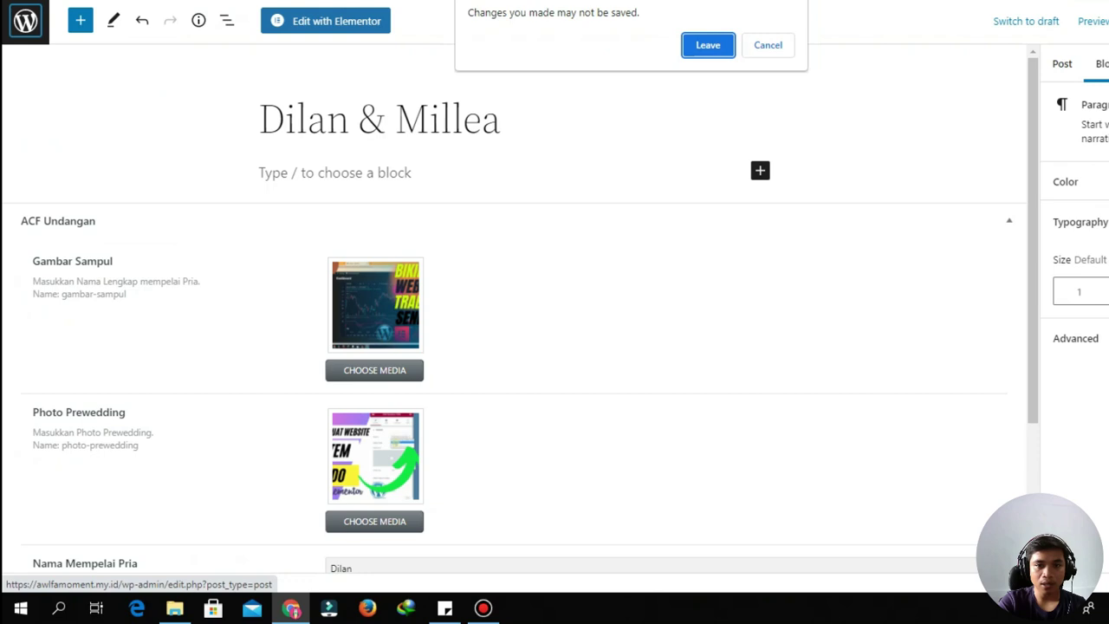
click(767, 45)
key(ctrl+s)
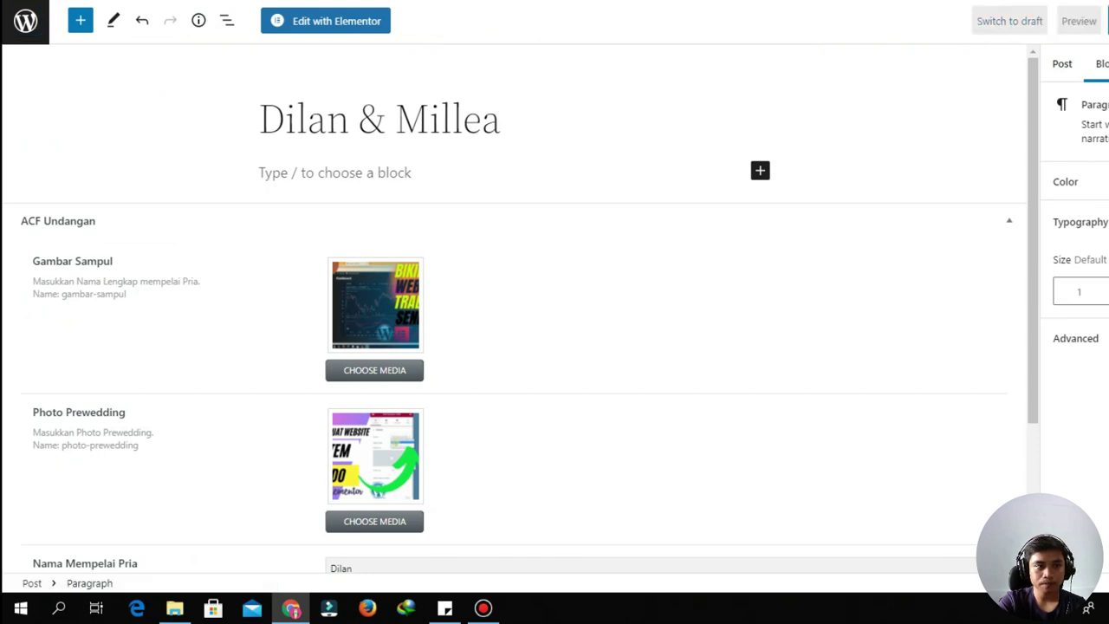
click(26, 21)
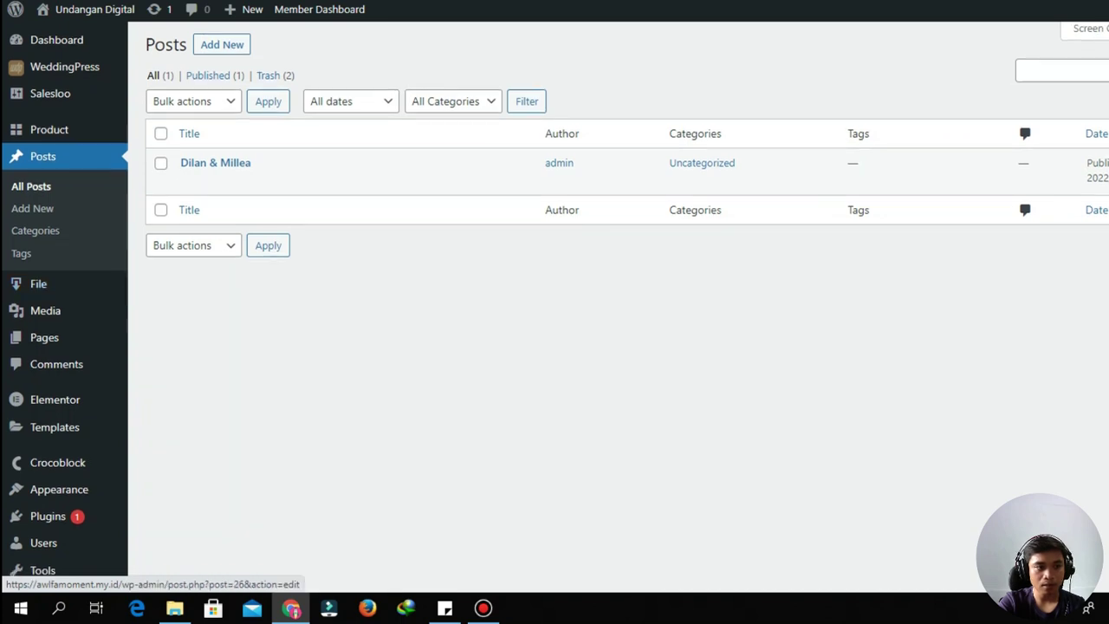
Create a new post and enter the couple's names joined with "dan" as its title
scroll(606, 347, down, 2)
scroll(607, 346, up, 2)
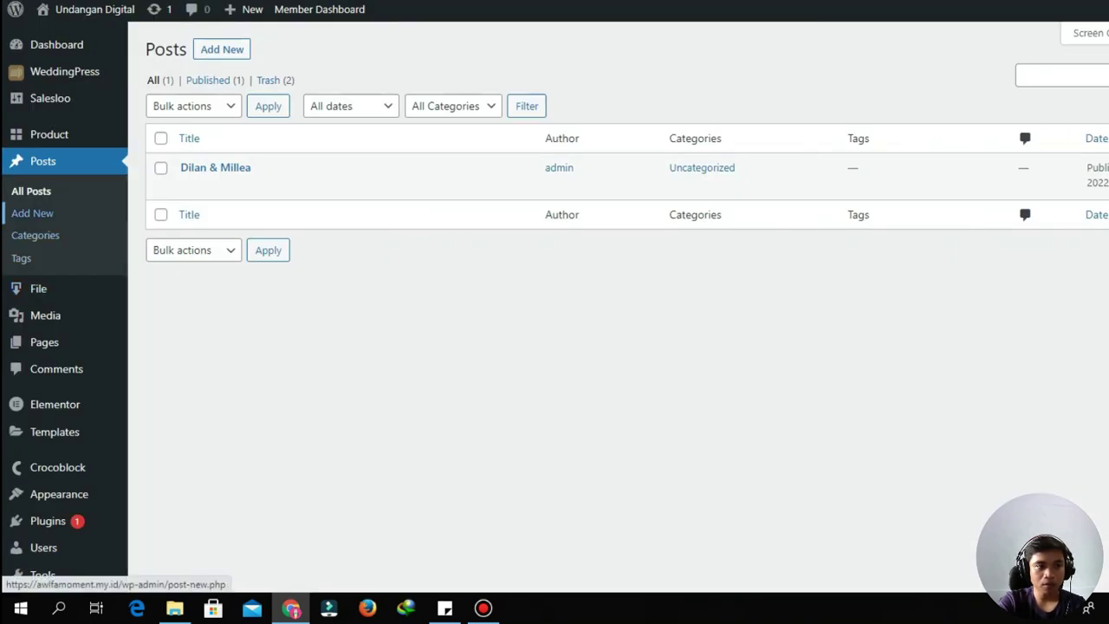
click(32, 213)
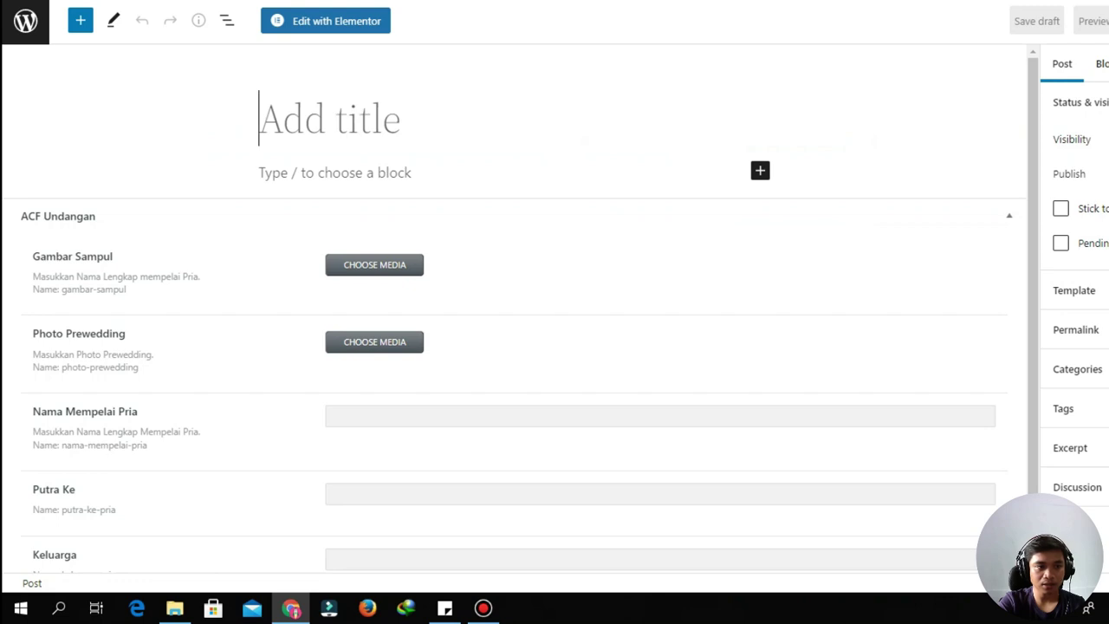
text(Fik)
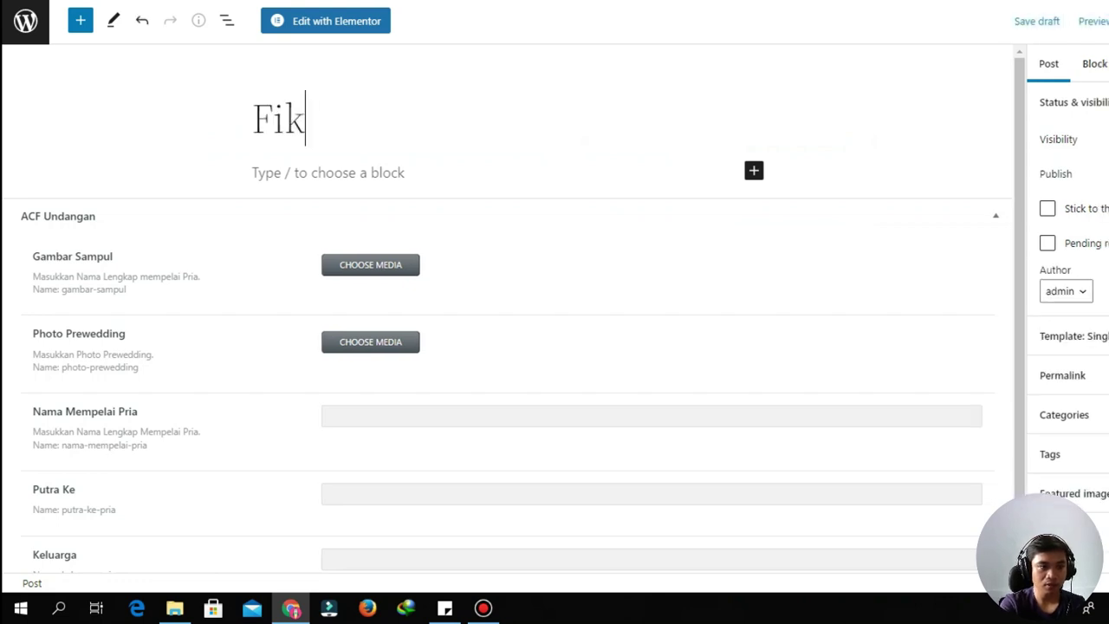
text(i dan Dayana)
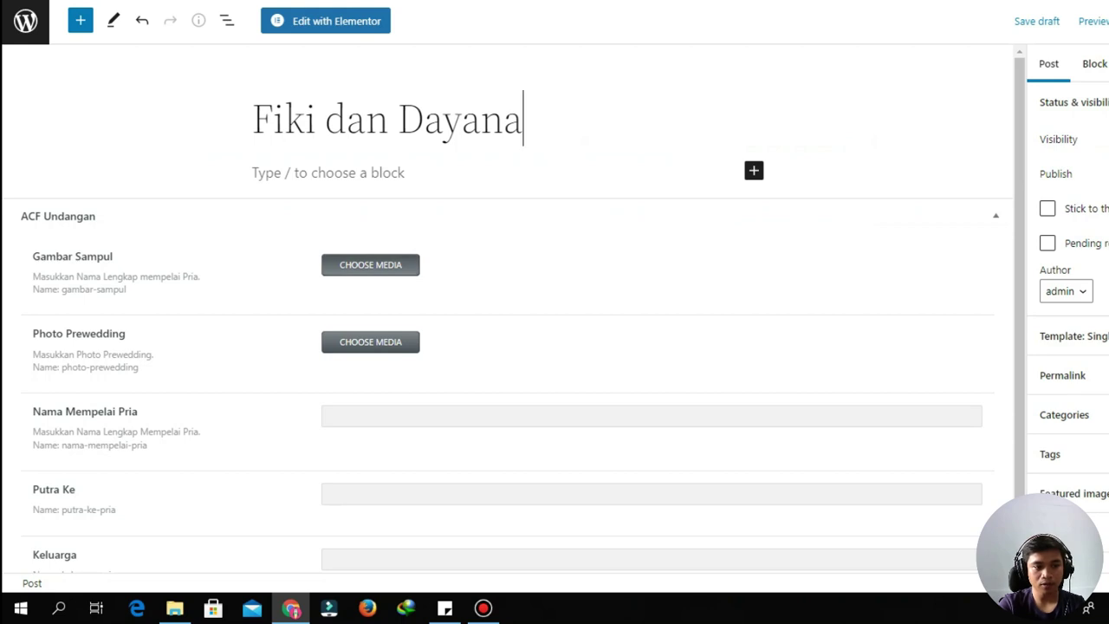
Set Gambar Sampul to the trading website image and Photo Prewedding to the portrait of the man in the red shirt
click(370, 264)
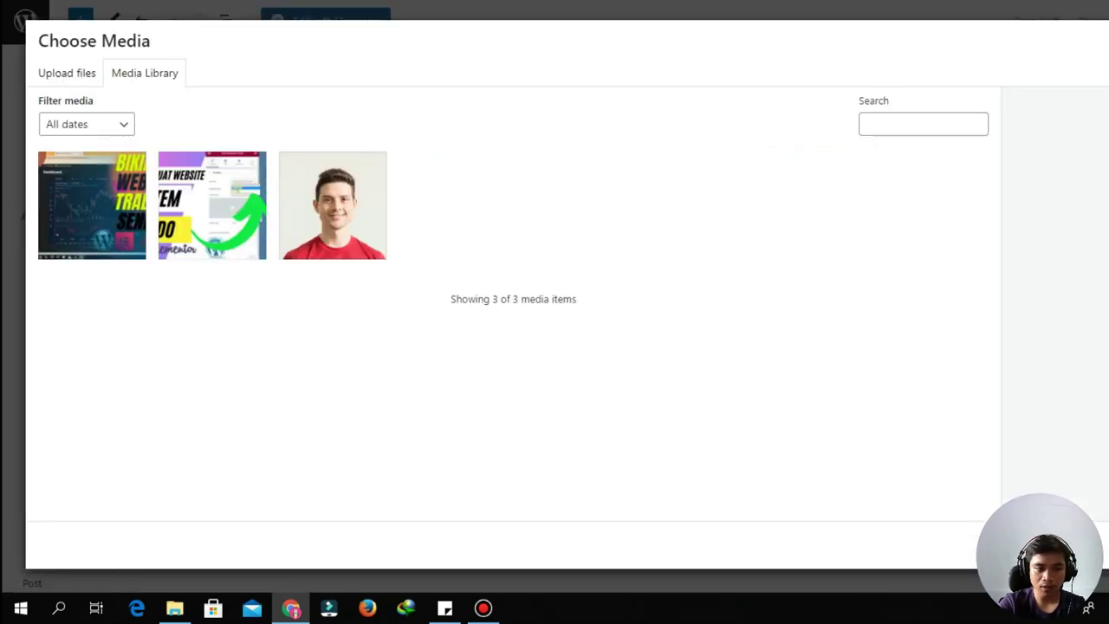
click(92, 205)
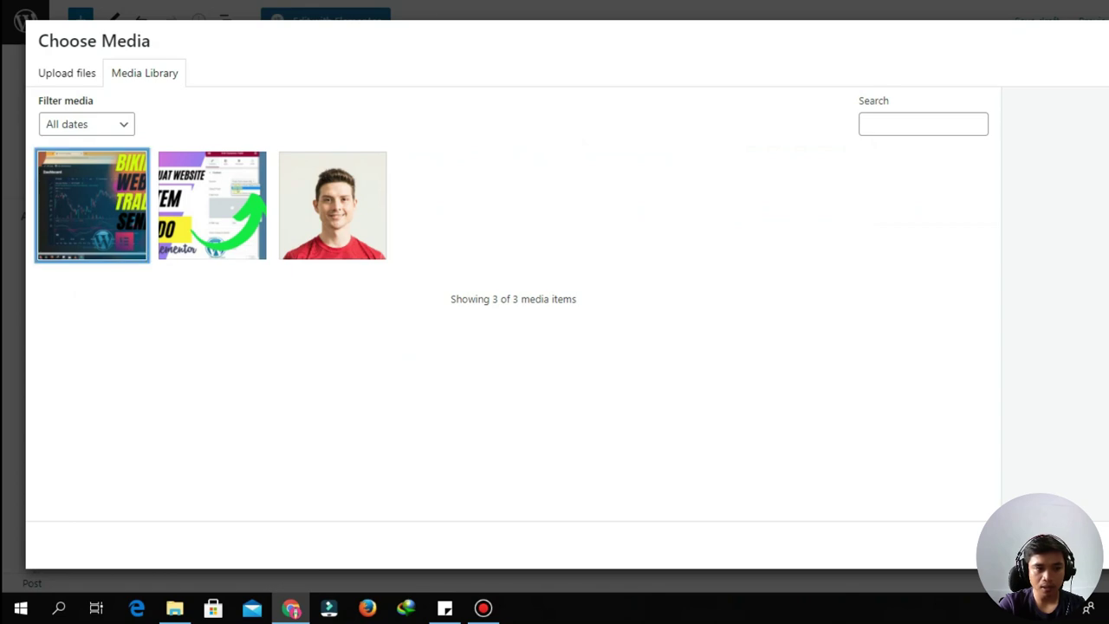
click(1082, 544)
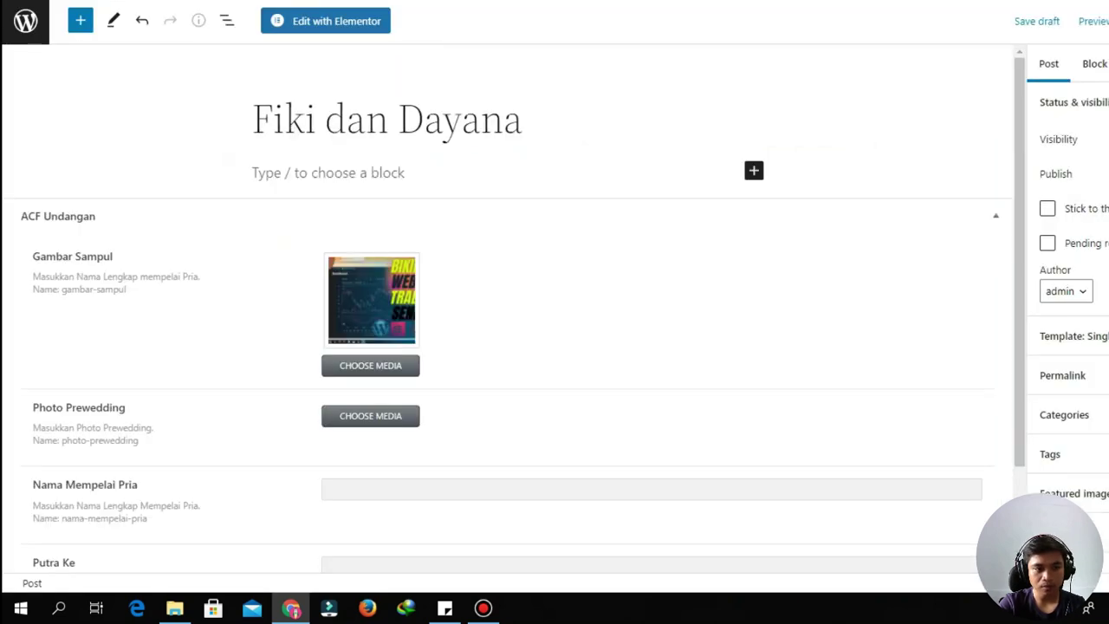
click(369, 416)
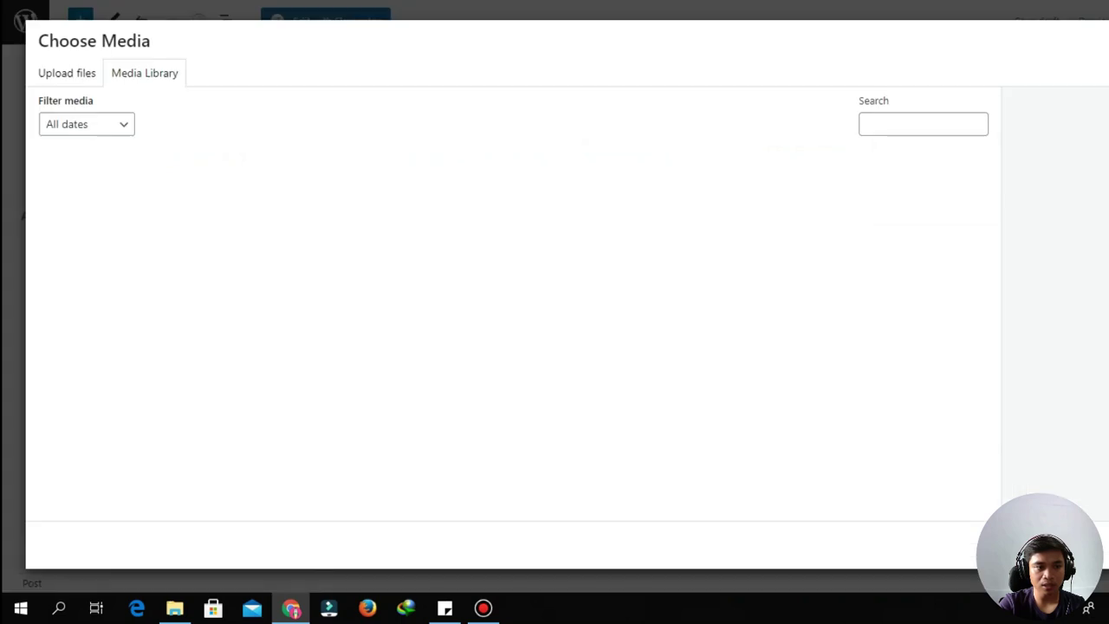
click(333, 205)
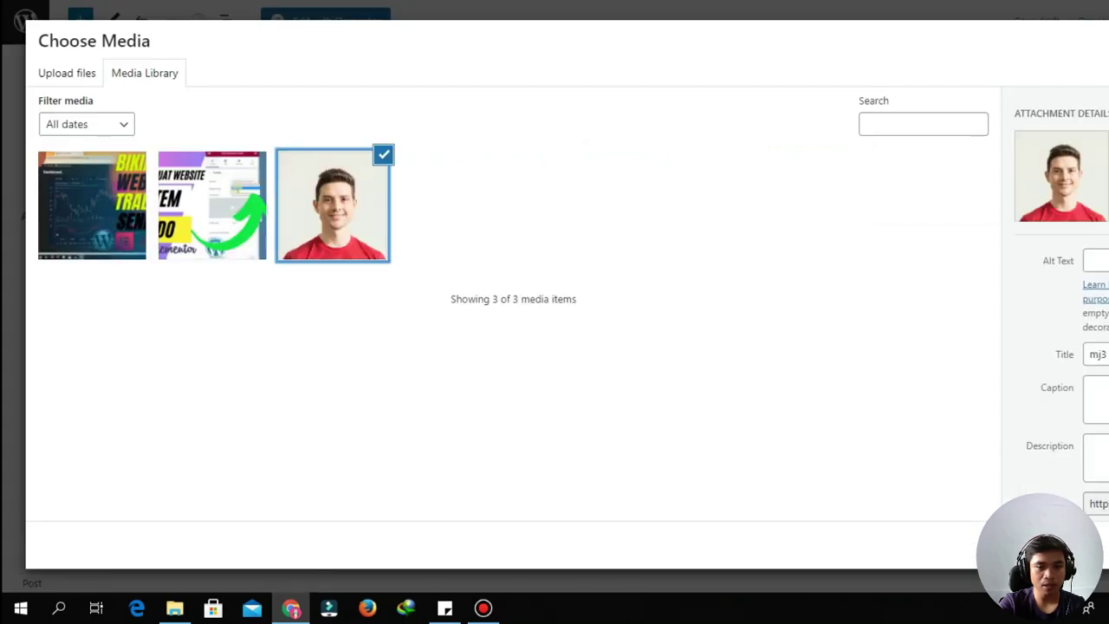
click(1082, 543)
Enter the groom's name in Nama Mempelai Pria, "Kelima" in Putra Ke and the parents' names in Keluarga
scroll(510, 312, down, 2)
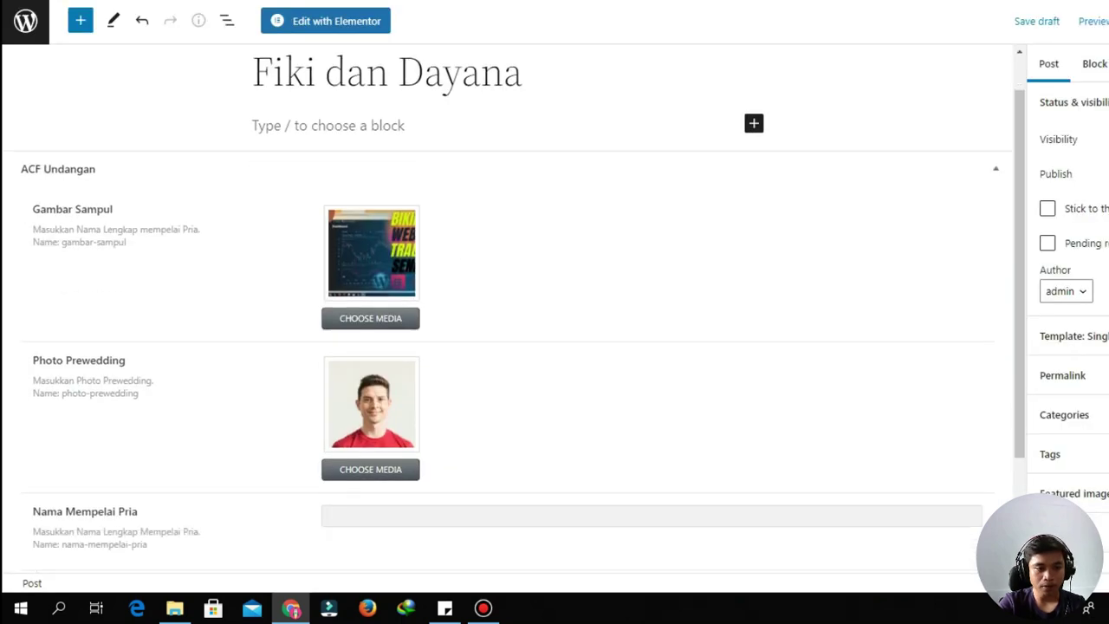
click(326, 370)
text(Fiki)
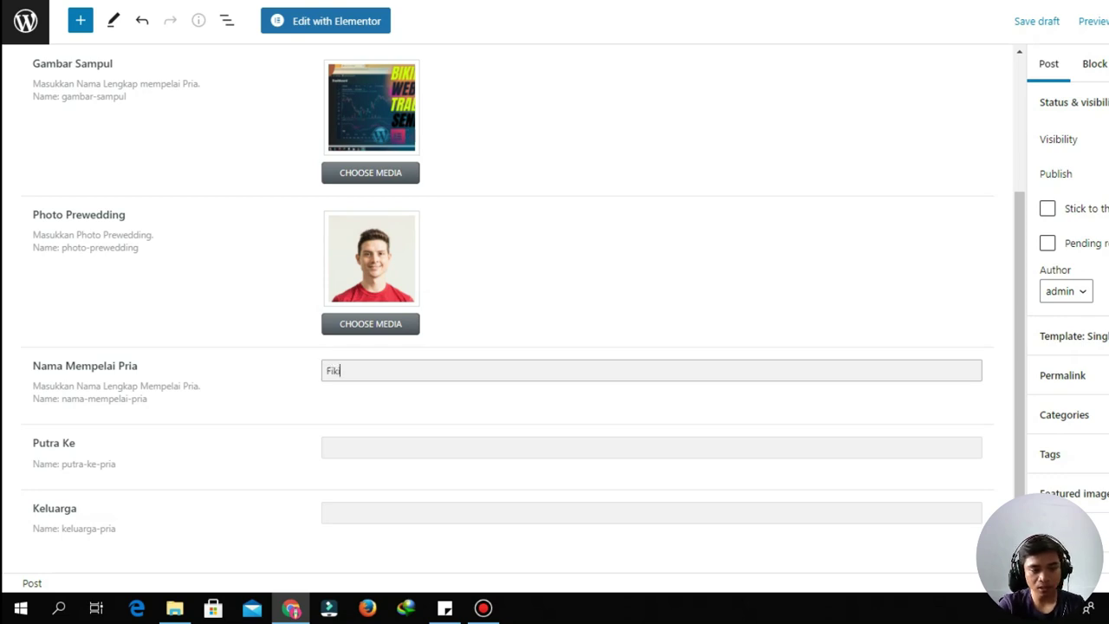
click(327, 447)
text(Kelima)
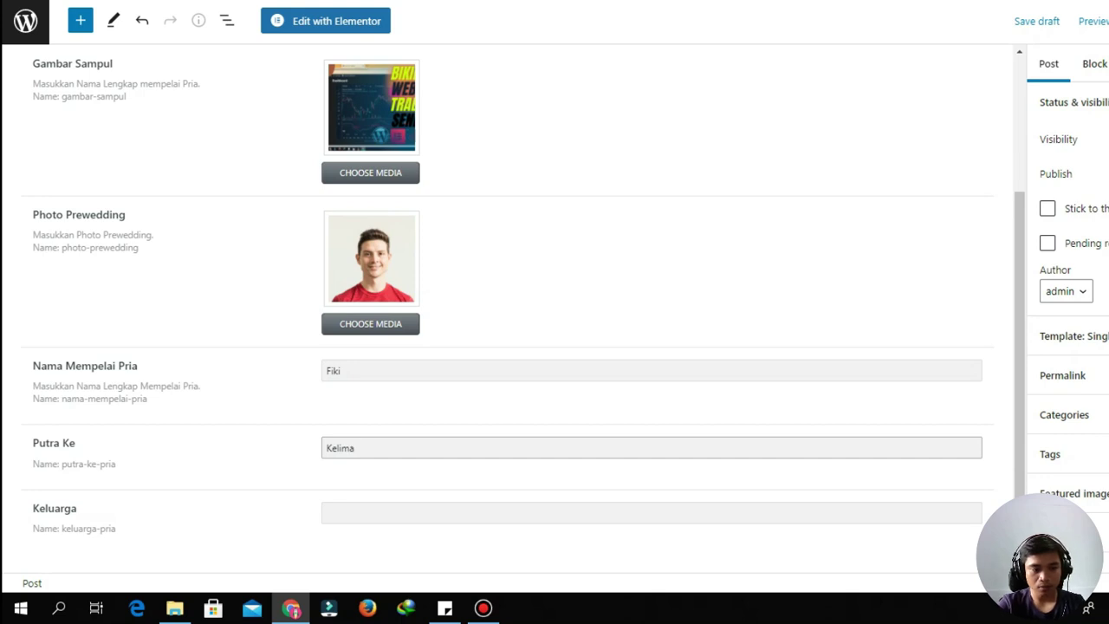
click(326, 511)
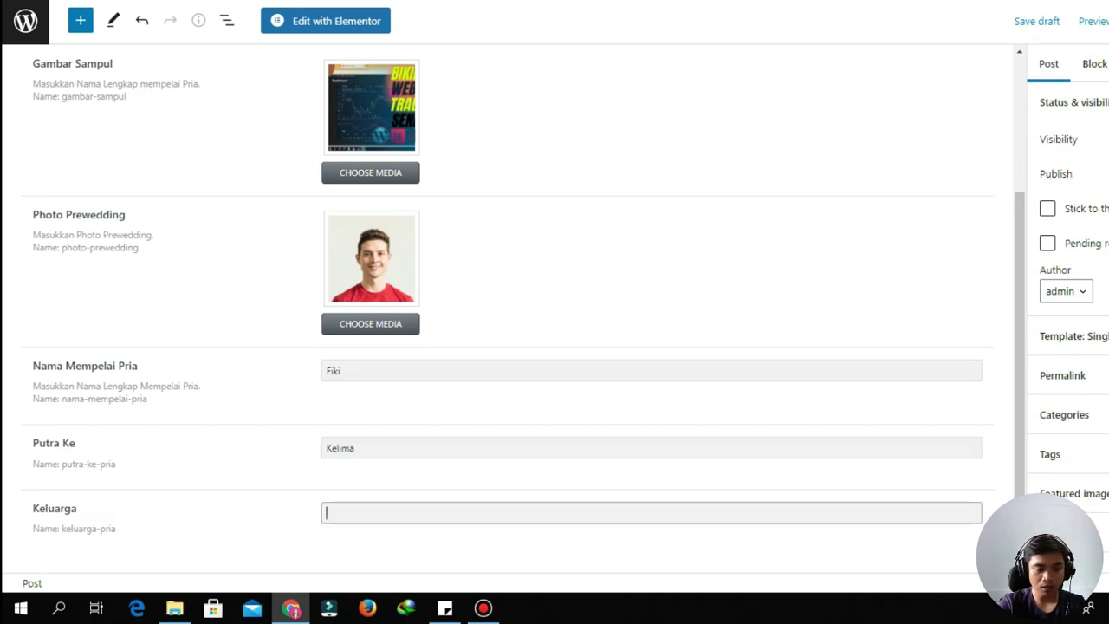
text(Bapak)
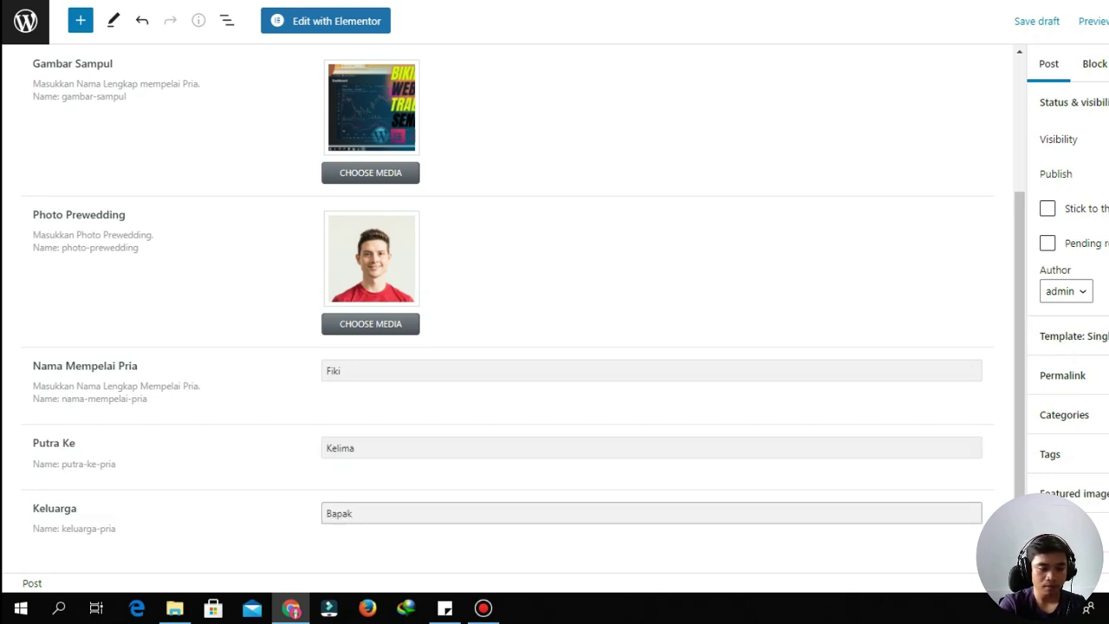
text( Dudung)
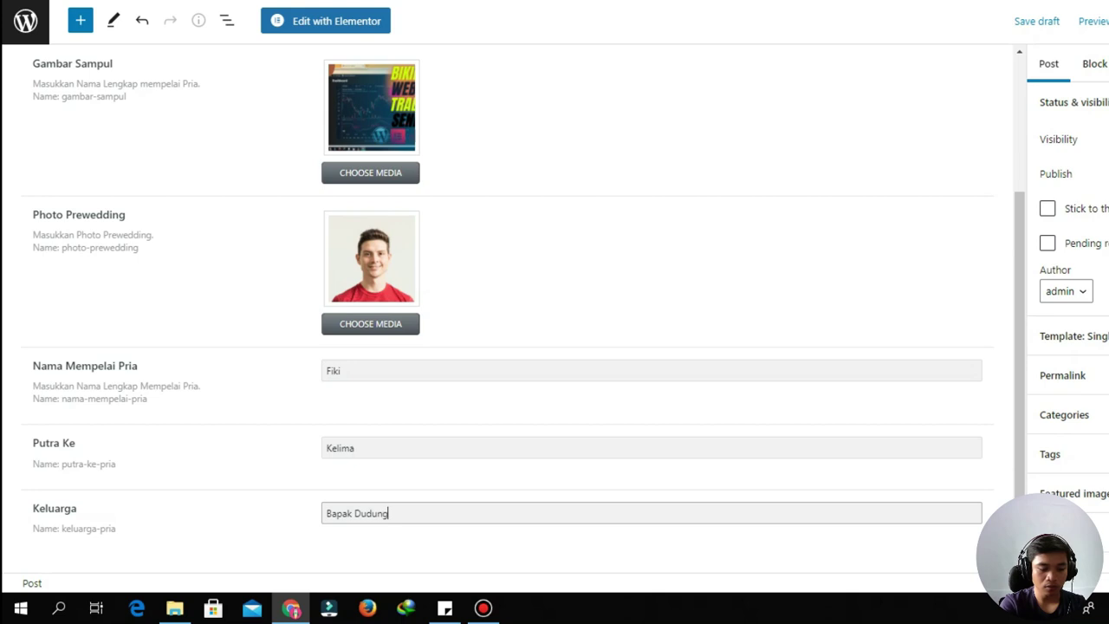
text( dan Ibu Runiah)
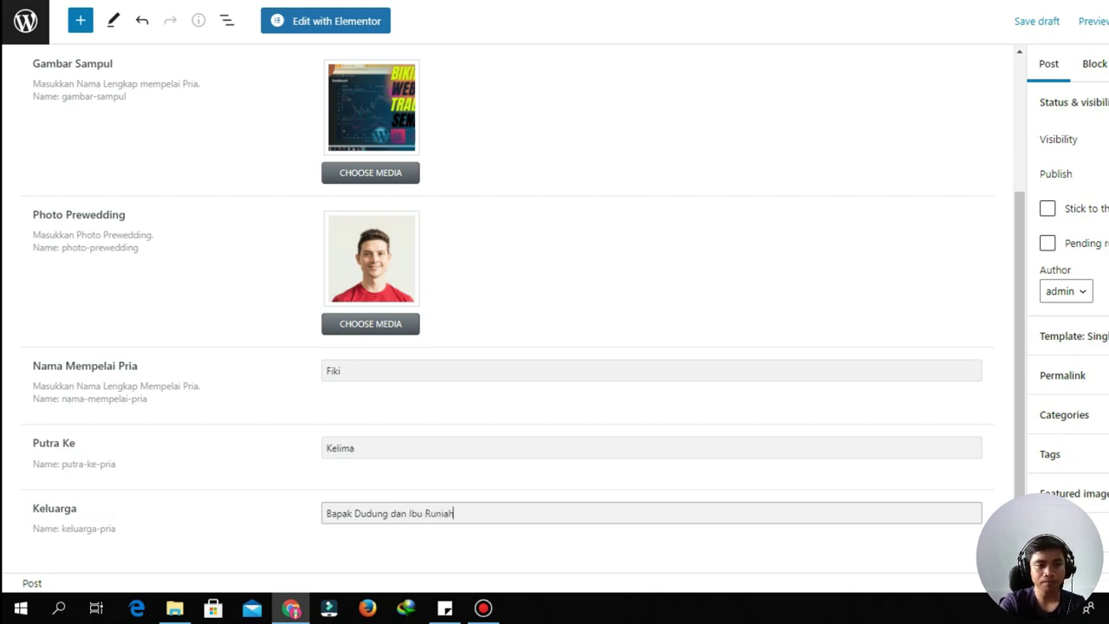
Publish the new invitation post and return to the list of all posts
scroll(506, 303, up, 2)
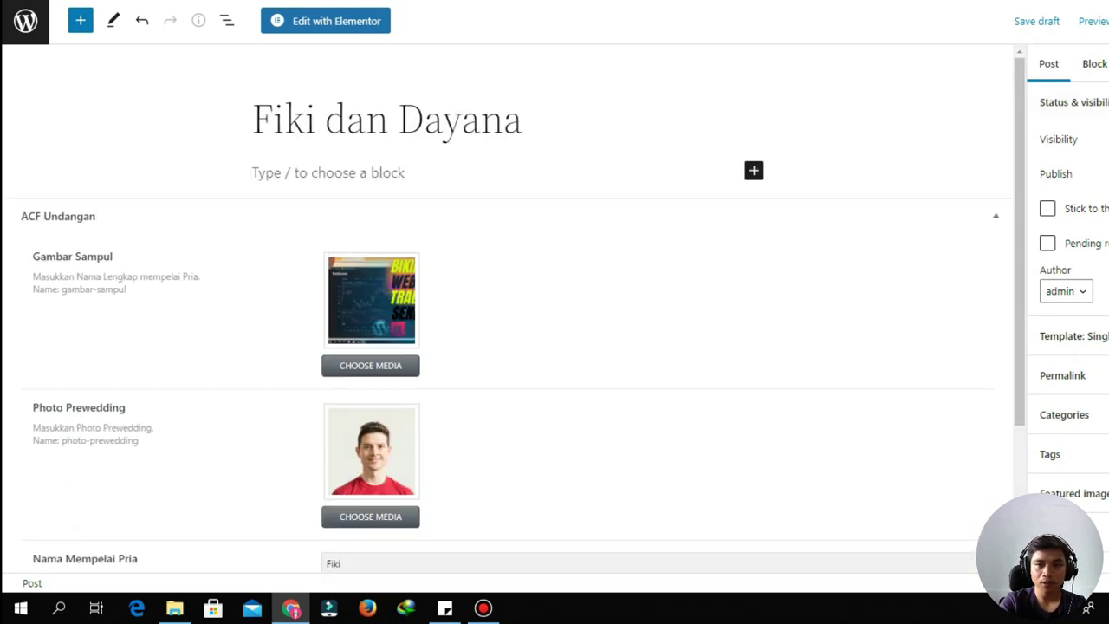
click(1107, 21)
click(1082, 21)
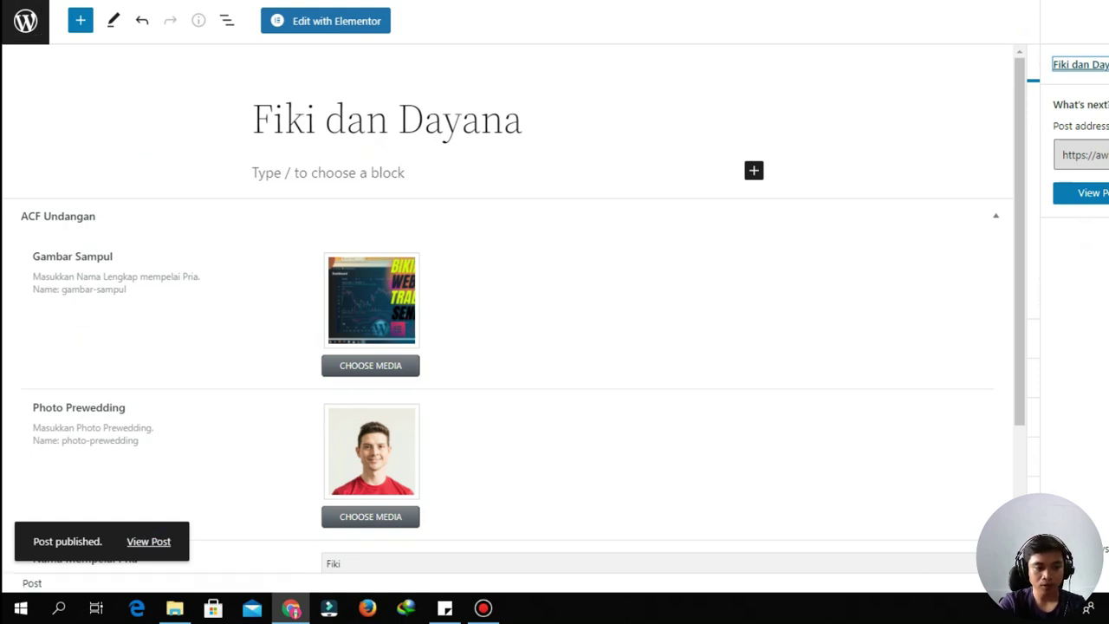
click(26, 20)
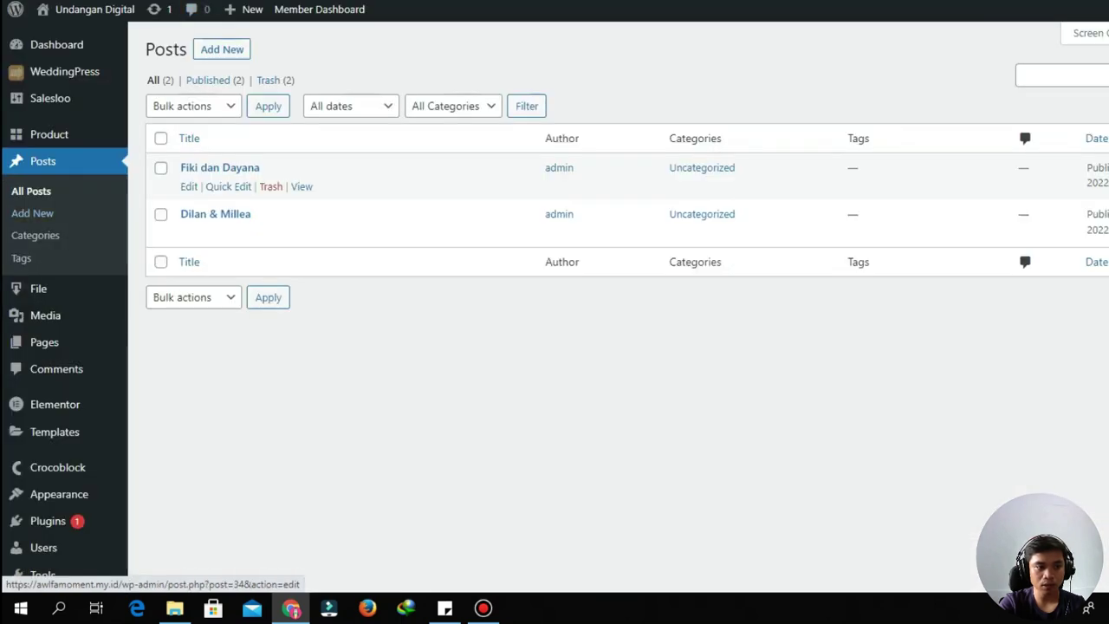
Open the newly published post in a new tab and examine its title, cover image, groom fields and prewedding photo
click(301, 186)
right_click(297, 186)
click(359, 195)
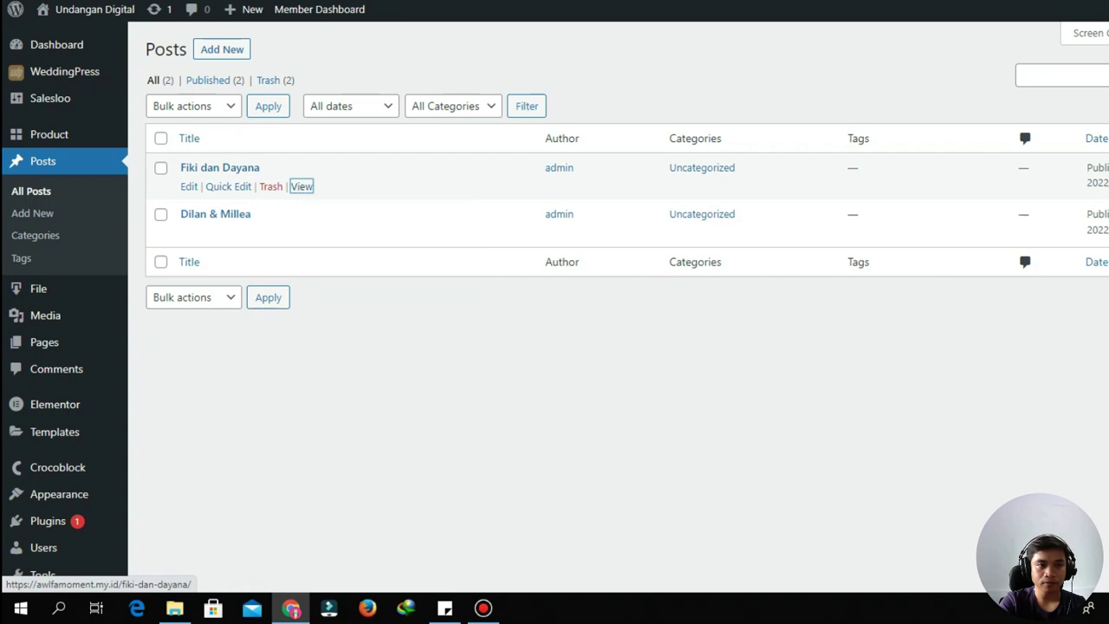
key(ctrl+Tab)
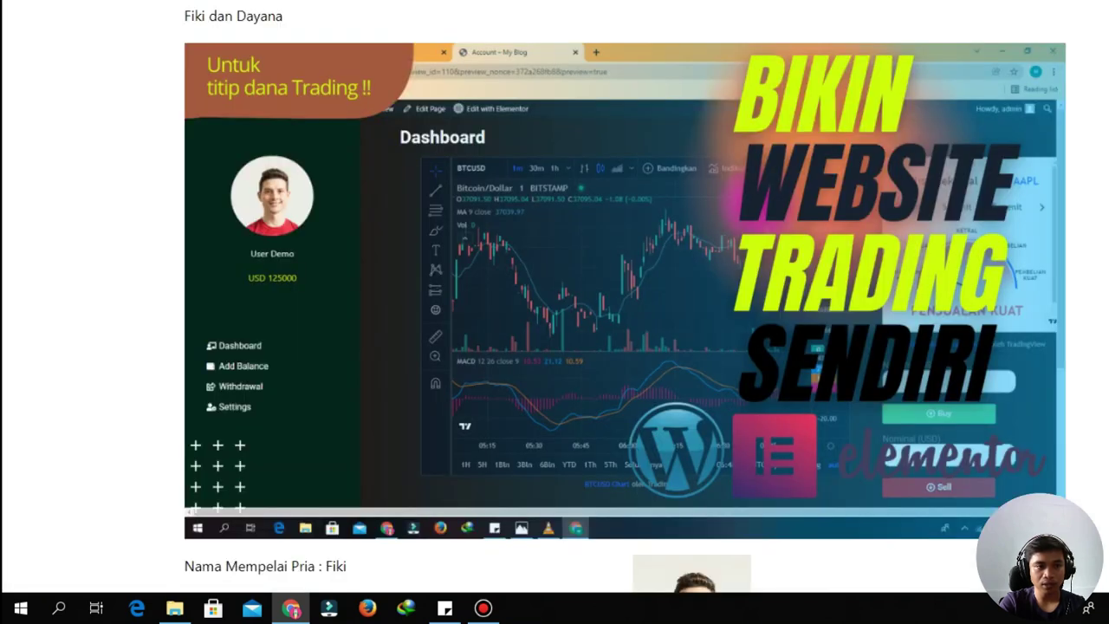
drag(185, 16, 205, 15)
click(205, 16)
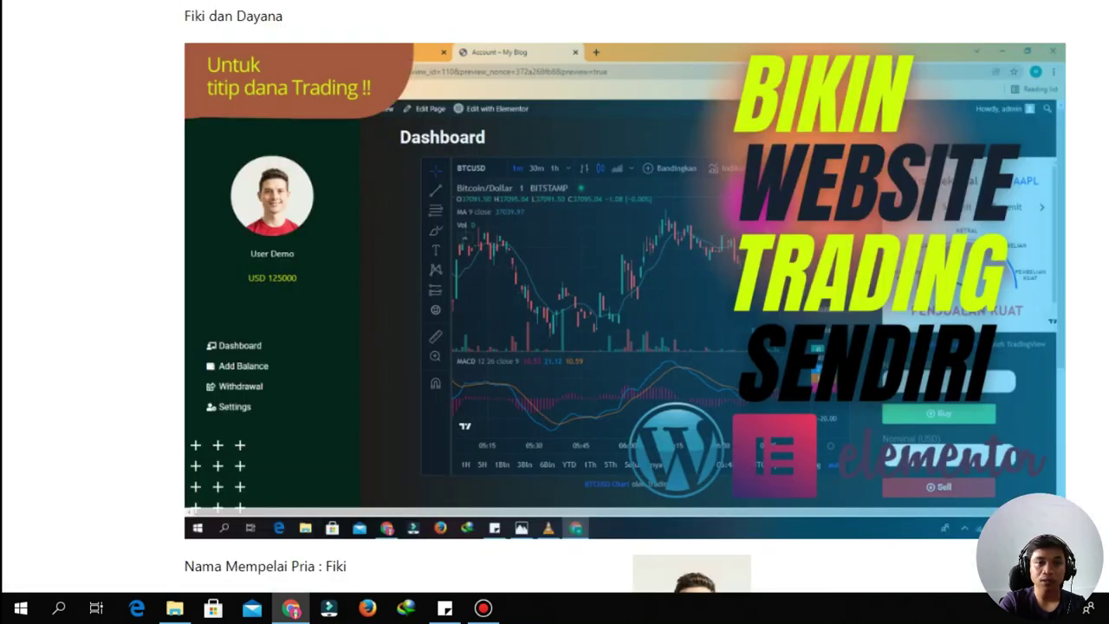
key(shift+Left)
key(shift+Left)
key(shift+Left)
key(shift+Left)
key(shift+Left)
key(shift+Left)
key(shift+Left)
key(shift+Left)
key(shift+Left)
key(shift+Left)
key(shift+Left)
key(shift+Left)
key(shift+Left)
key(shift+Left)
key(shift+Left)
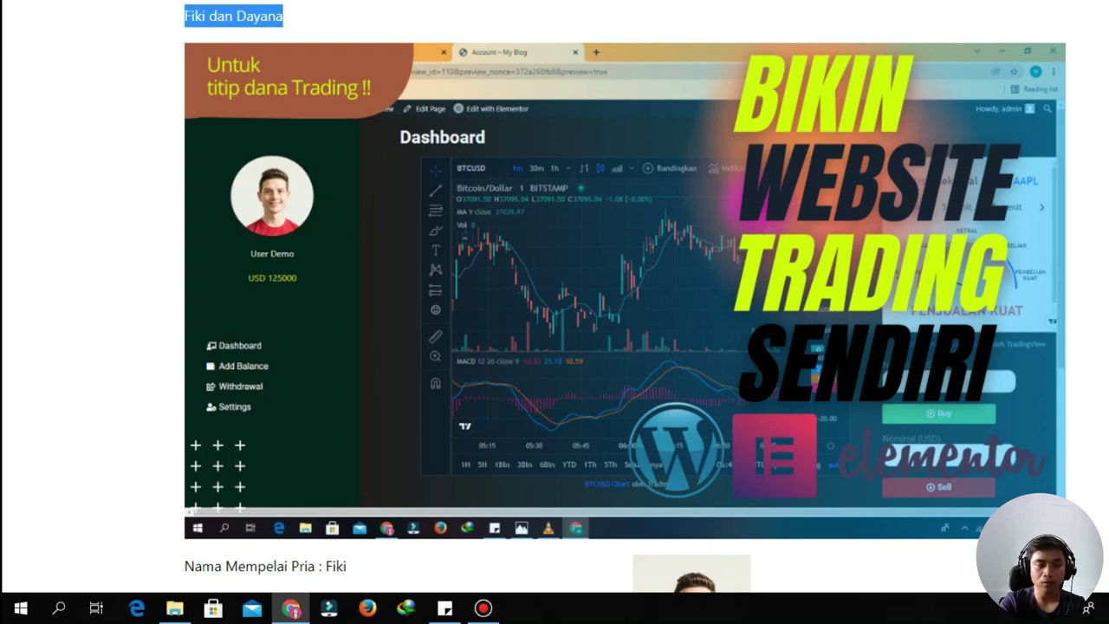
click(205, 15)
scroll(555, 296, down, 1)
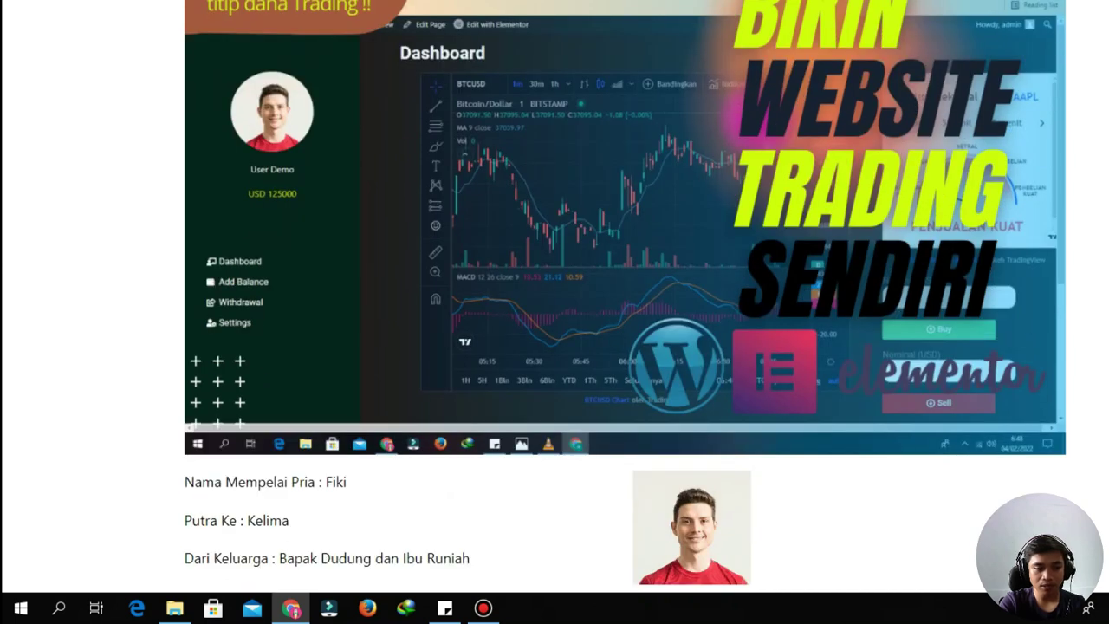
drag(214, 482, 347, 482)
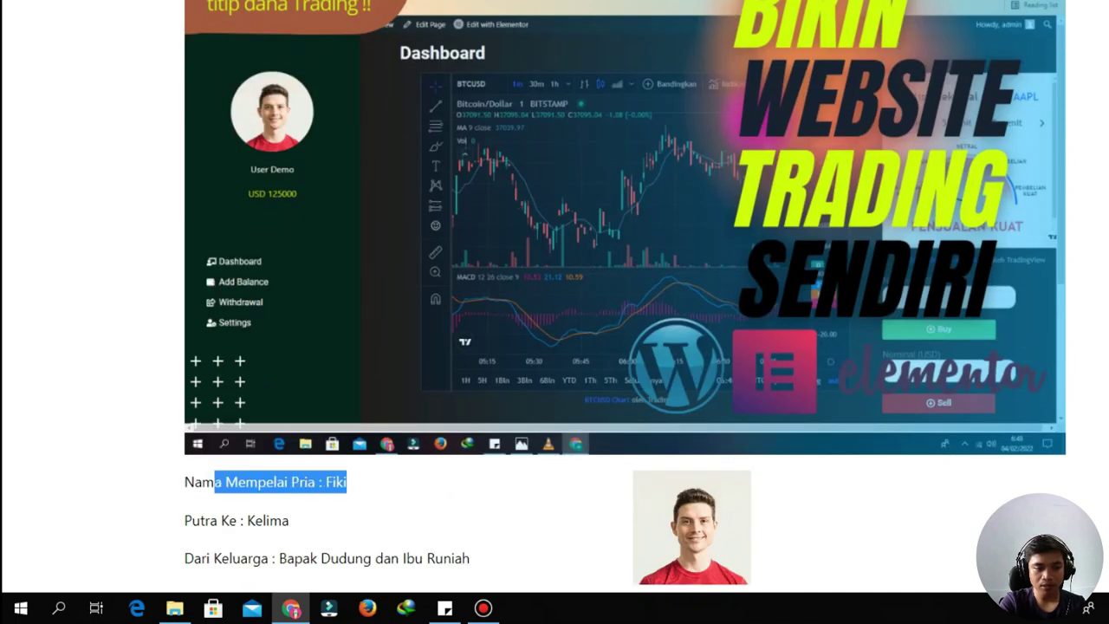
drag(256, 520, 267, 520)
click(267, 520)
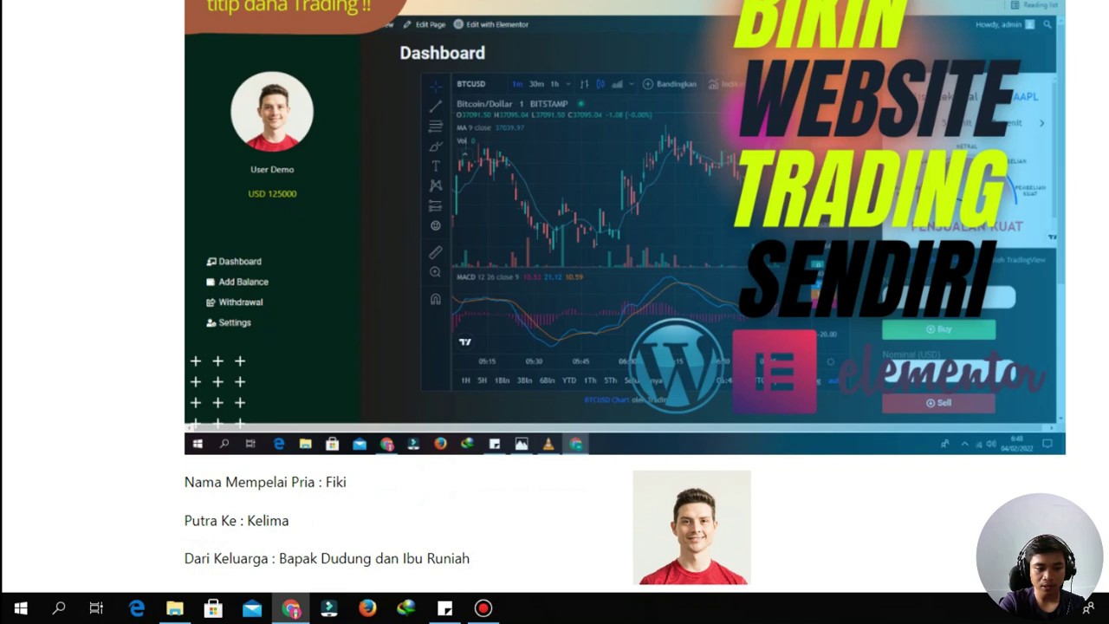
drag(320, 558, 469, 558)
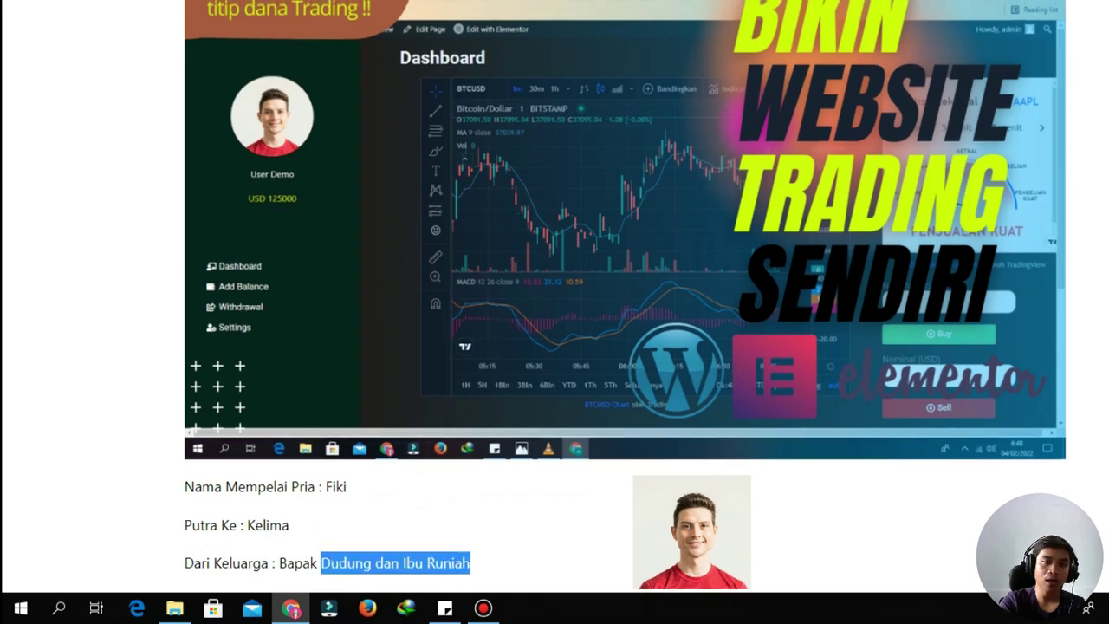
scroll(624, 296, up, 1)
scroll(625, 296, down, 1)
scroll(625, 296, up, 1)
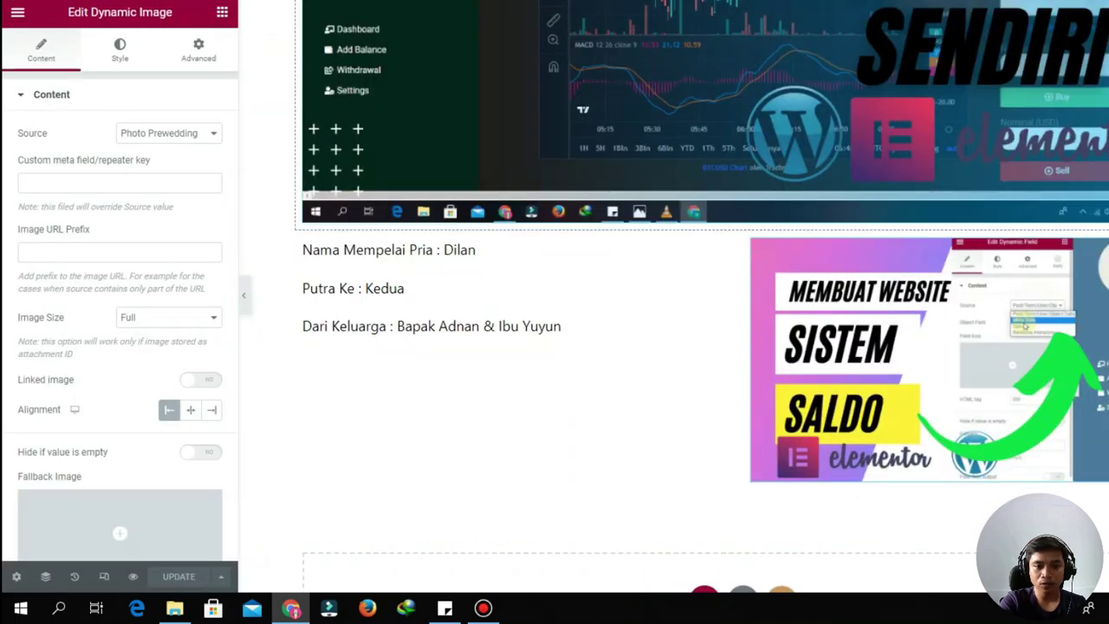
In the Elementor post template, delete the existing section and insert Demo Weddingpress 49 from the WDP V1 category of the WeddingPress library
scroll(676, 294, down, 6)
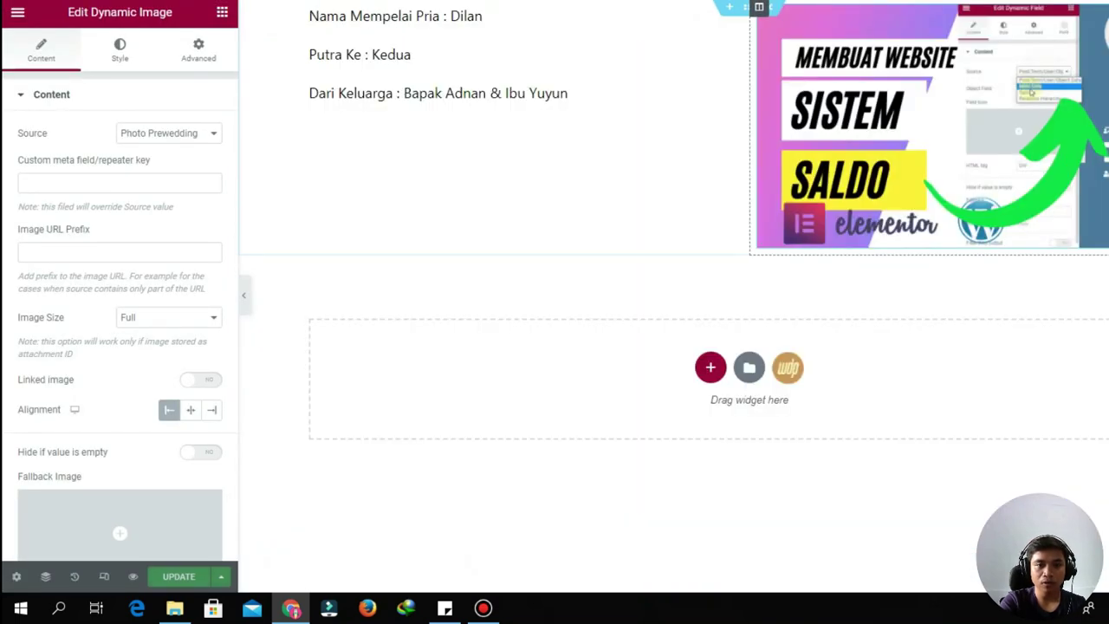
click(768, 7)
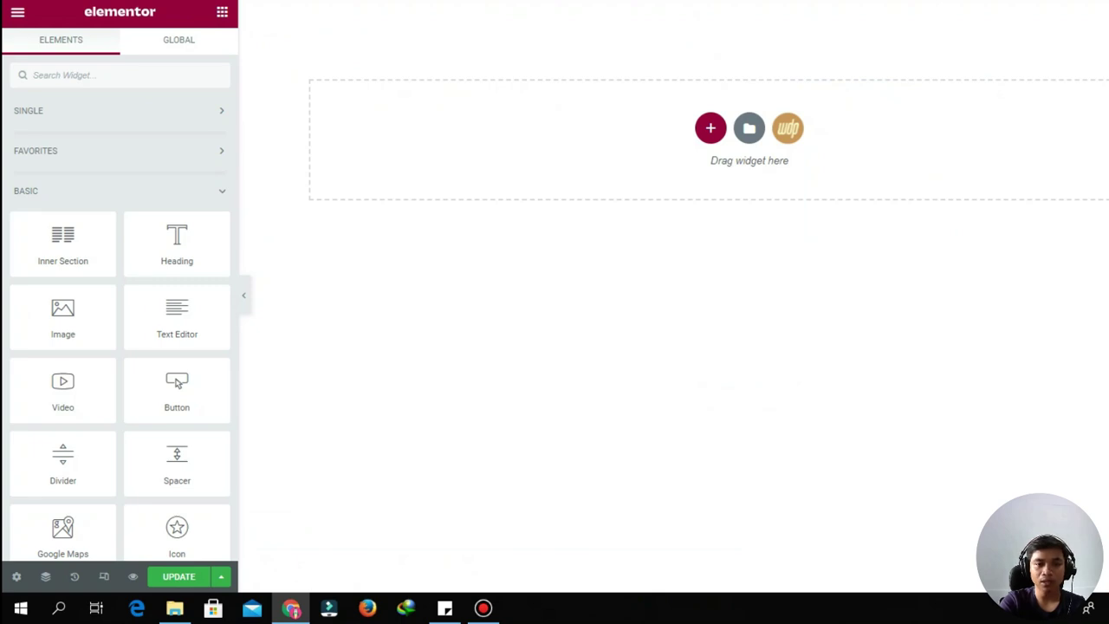
click(787, 130)
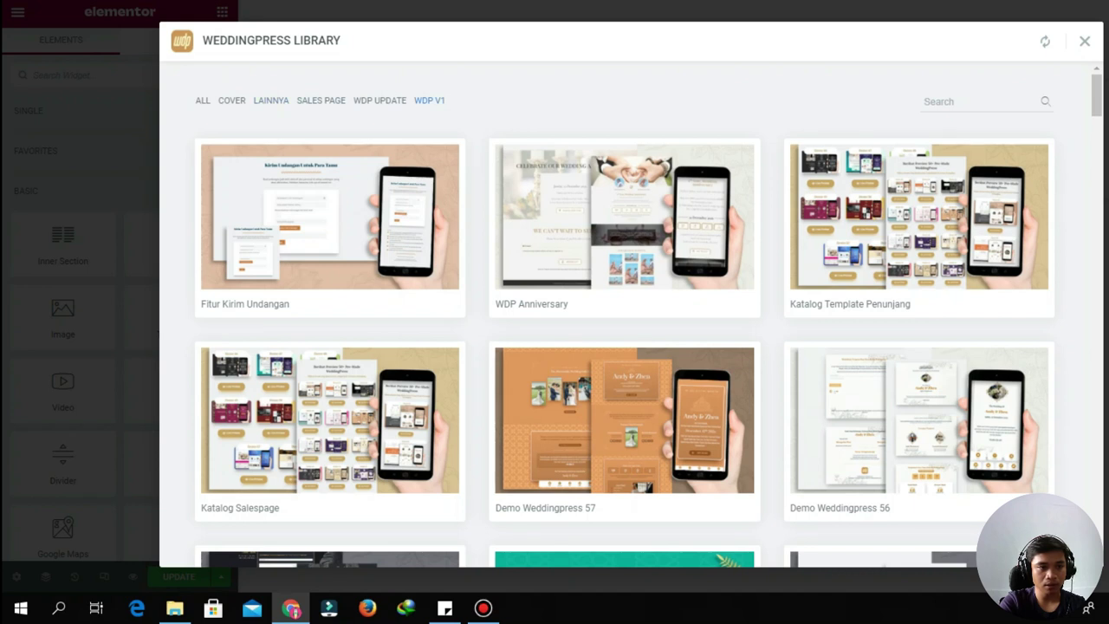
click(429, 101)
scroll(624, 416, down, 1)
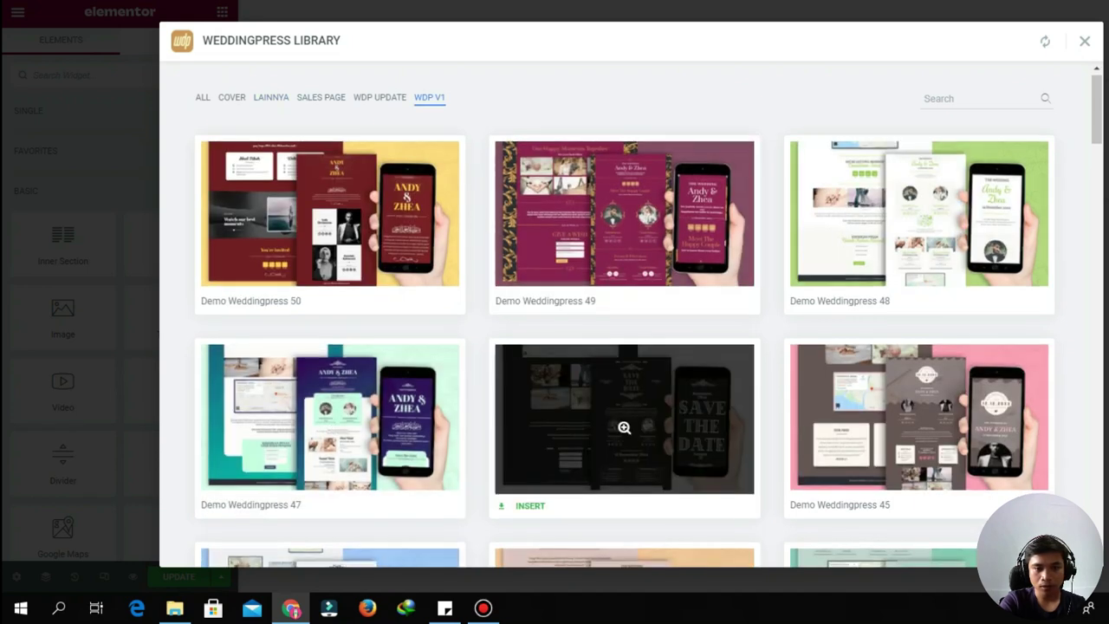
scroll(623, 427, down, 3)
scroll(623, 407, up, 3)
click(525, 304)
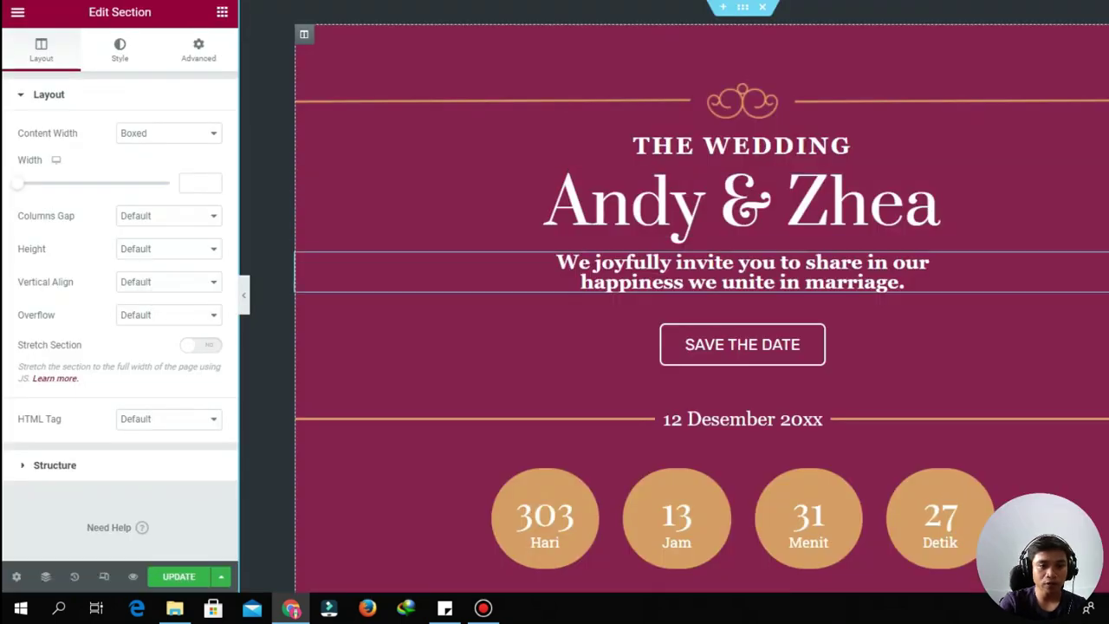
Examine the inserted wedding design from the cover and countdown down to the map and gallery sections
scroll(702, 297, down, 20)
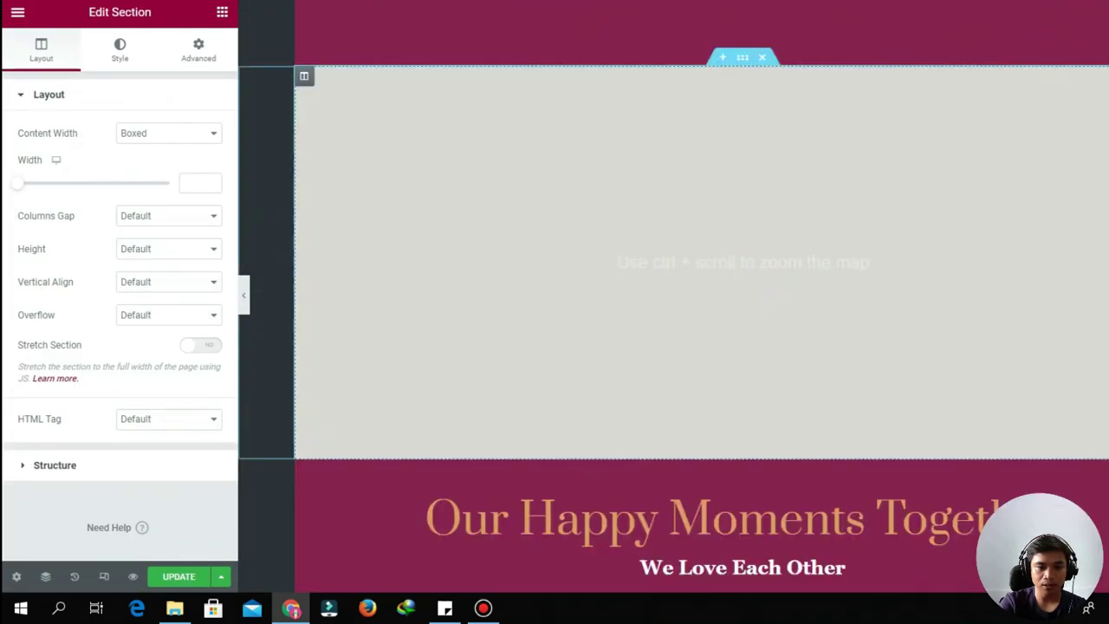
scroll(701, 296, down, 5)
scroll(702, 297, up, 15)
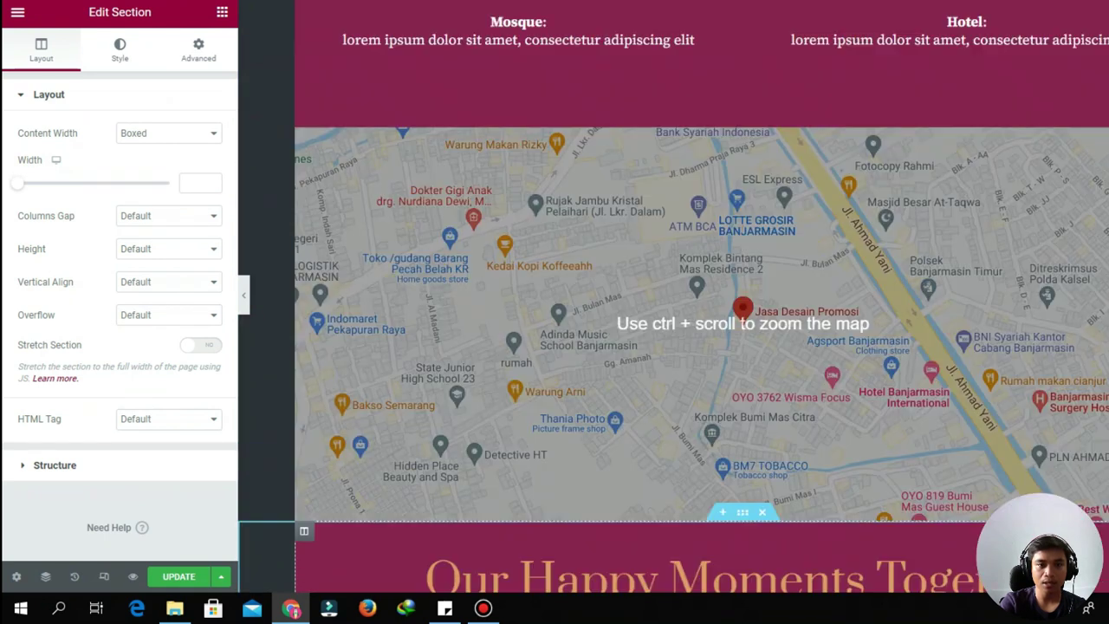
scroll(702, 297, up, 10)
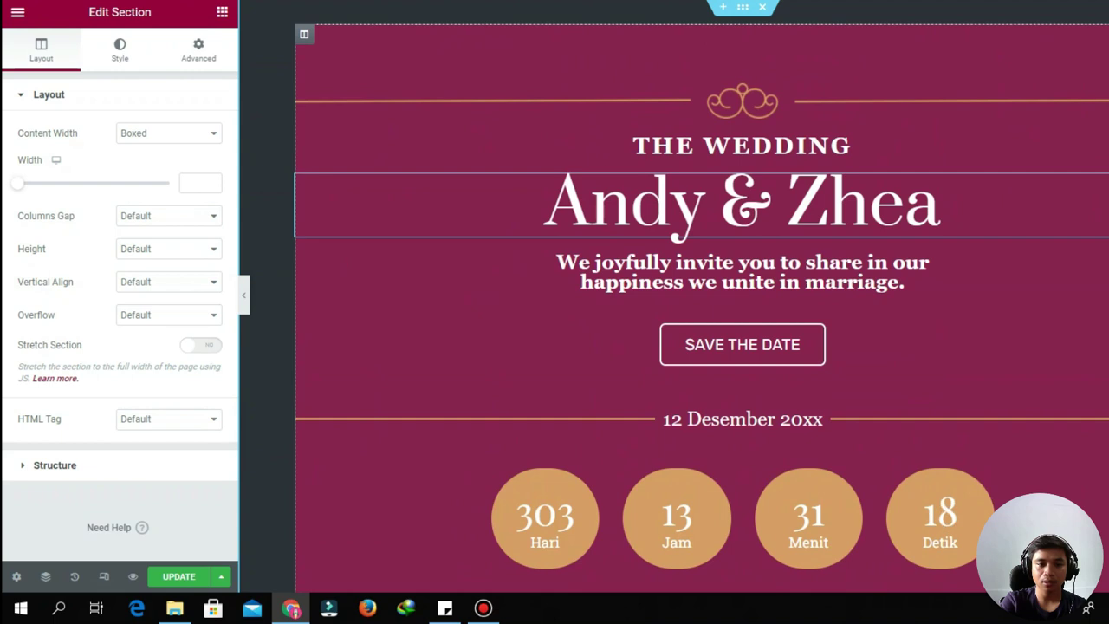
scroll(736, 347, down, 4)
scroll(736, 346, up, 4)
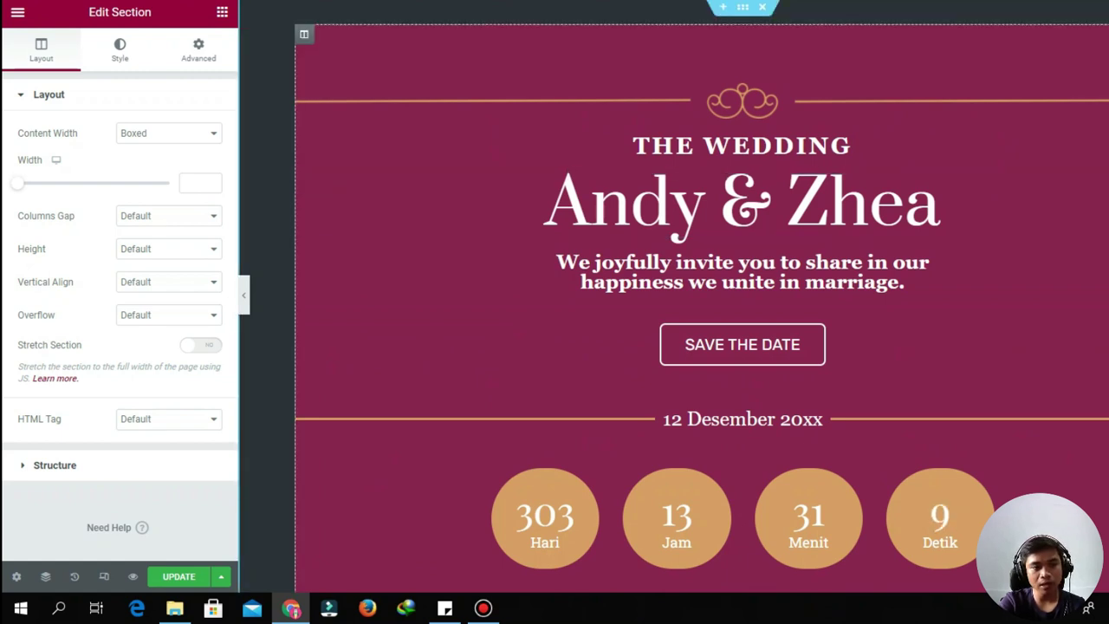
Search the widgets for "dy" and add a Dynamic Field directly below the large couple-name heading
click(222, 12)
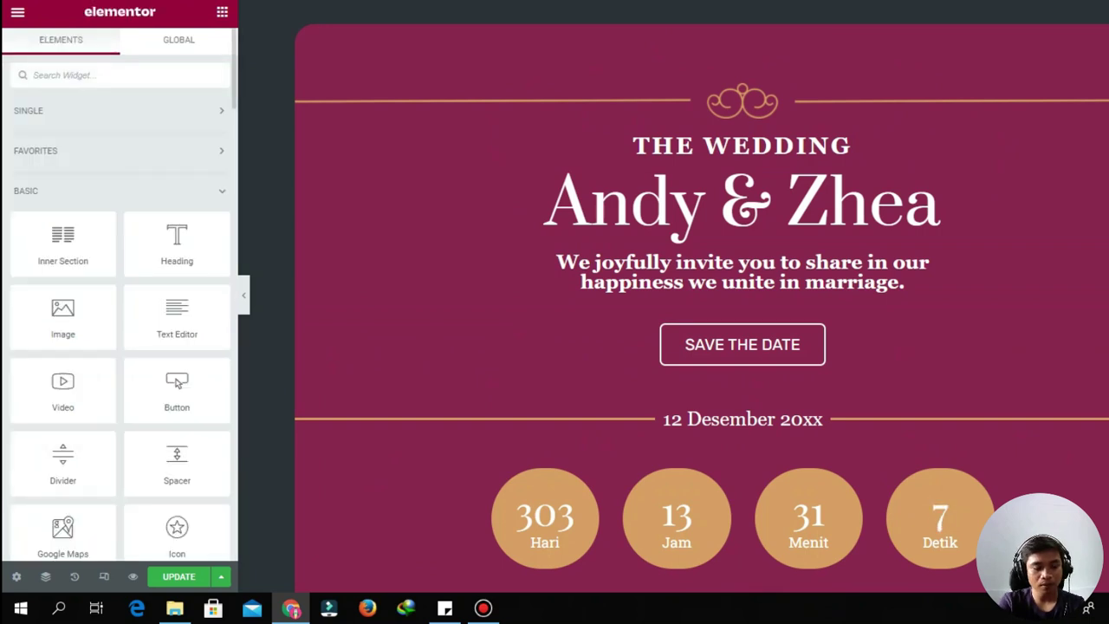
text(dy)
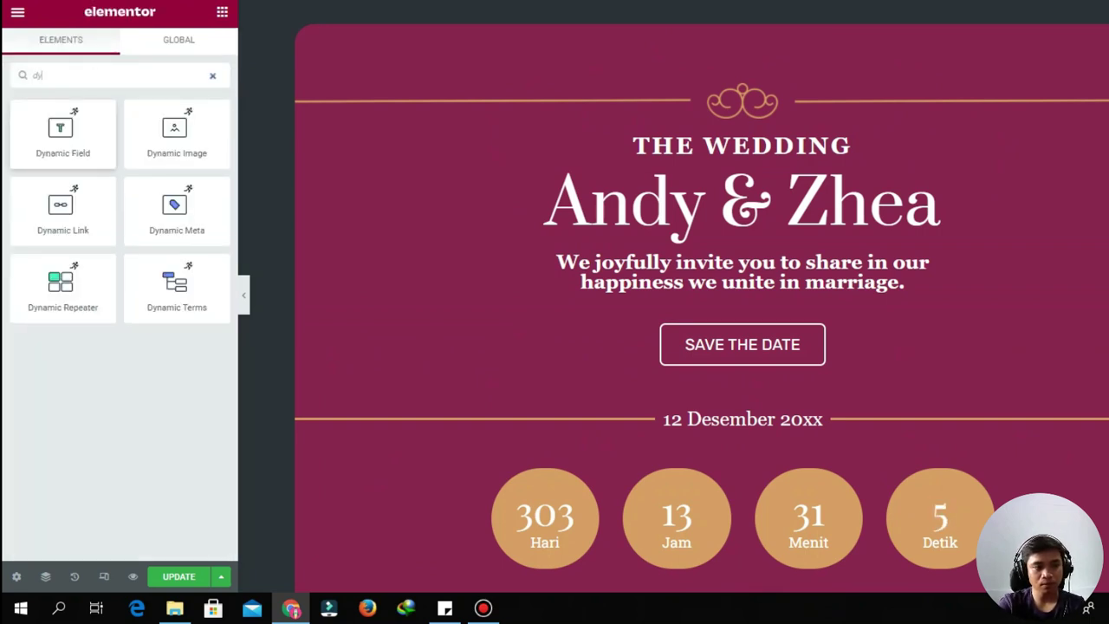
drag(62, 130, 693, 243)
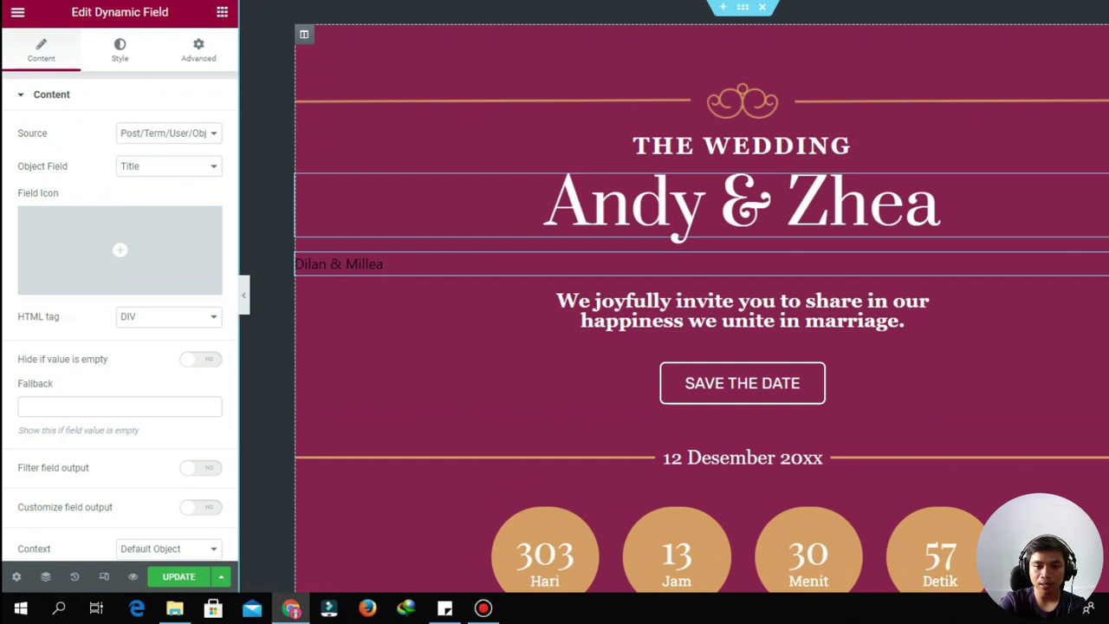
Try to copy the couple-name heading's style onto the Dynamic Field below it, and open the field's settings
right_click(1104, 178)
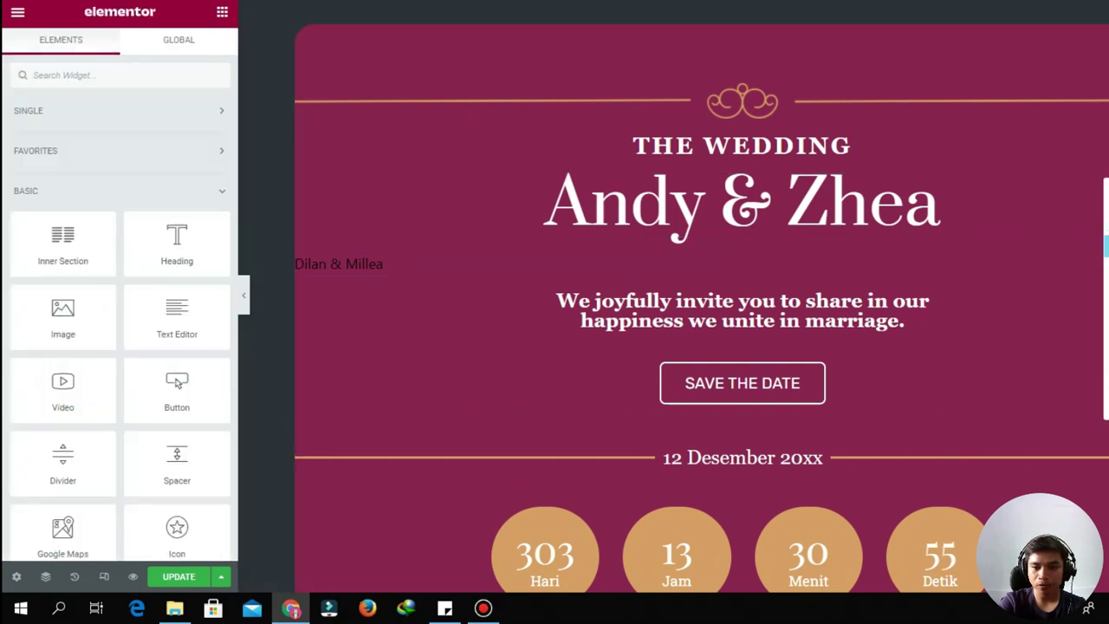
right_click(604, 259)
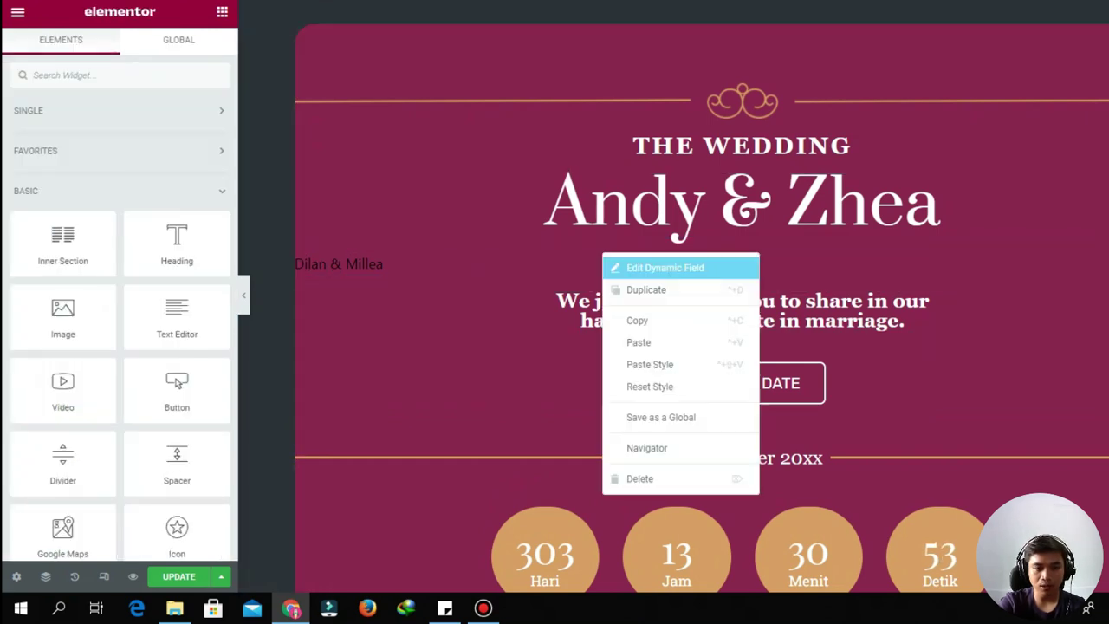
click(649, 365)
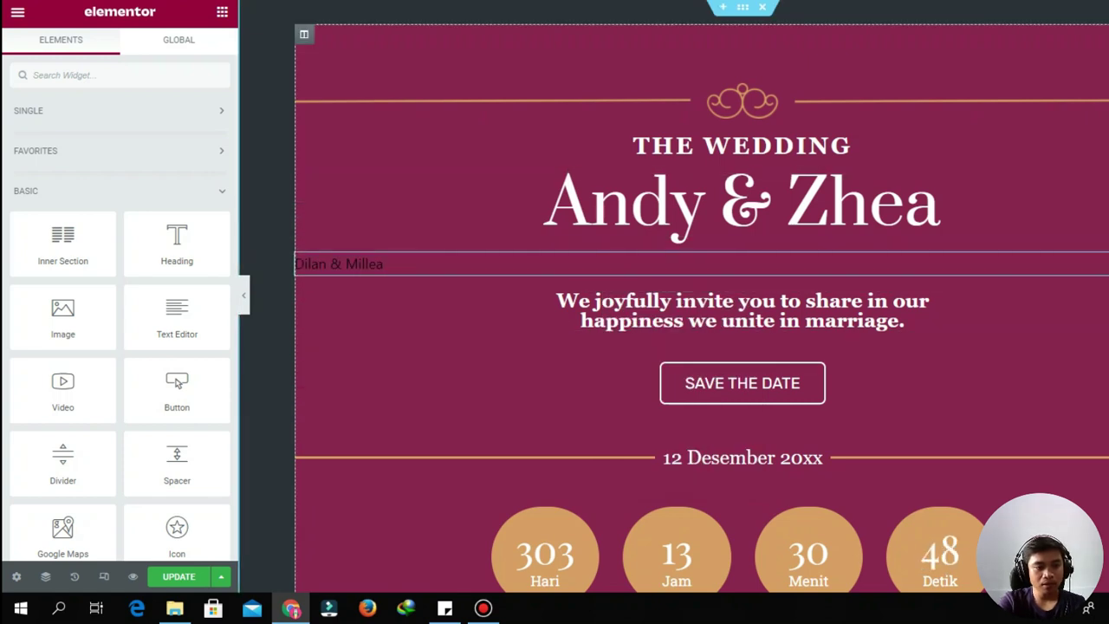
click(603, 263)
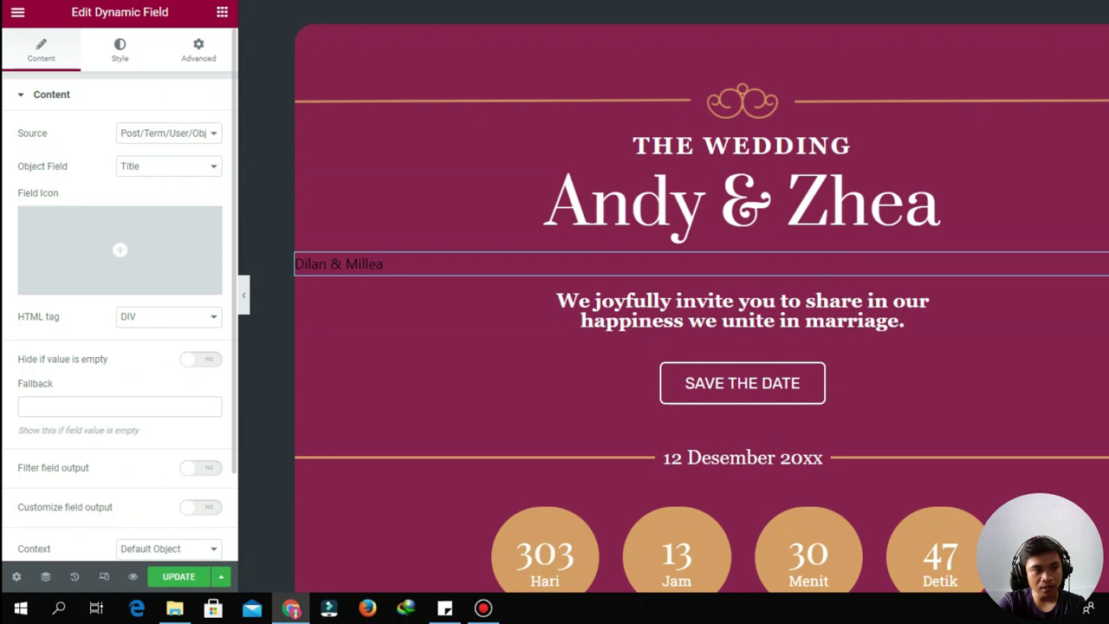
Set the text color of the Dynamic Field below the couple-name heading to white
click(119, 49)
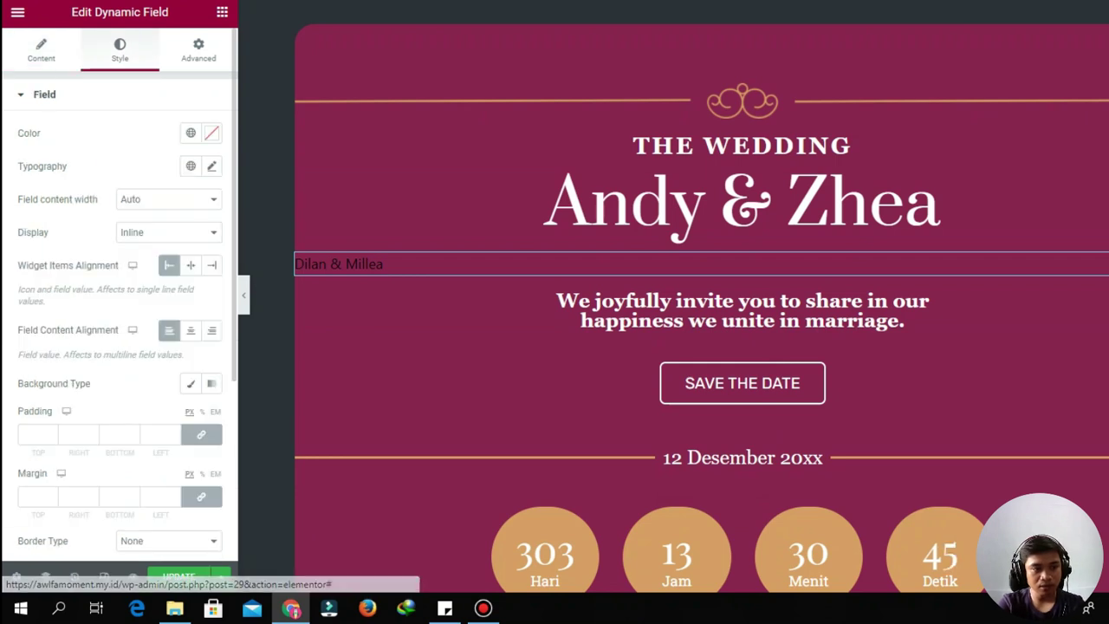
click(211, 132)
drag(121, 321, 30, 189)
key(Escape)
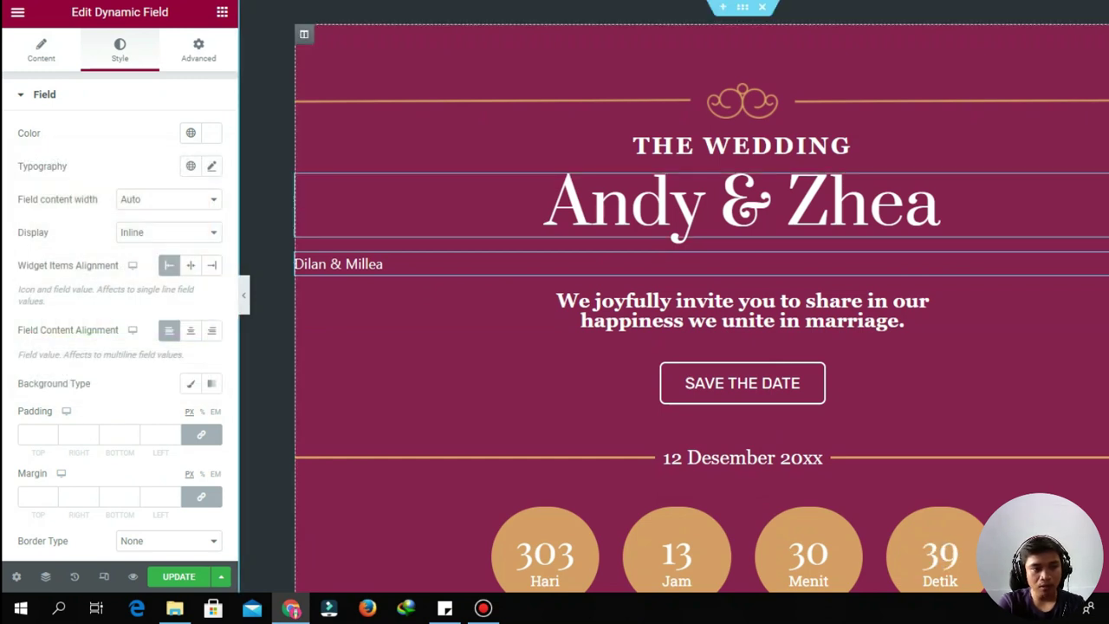
Check the large couple-name heading's typography and set the Dynamic Field's font family to Prata
click(742, 204)
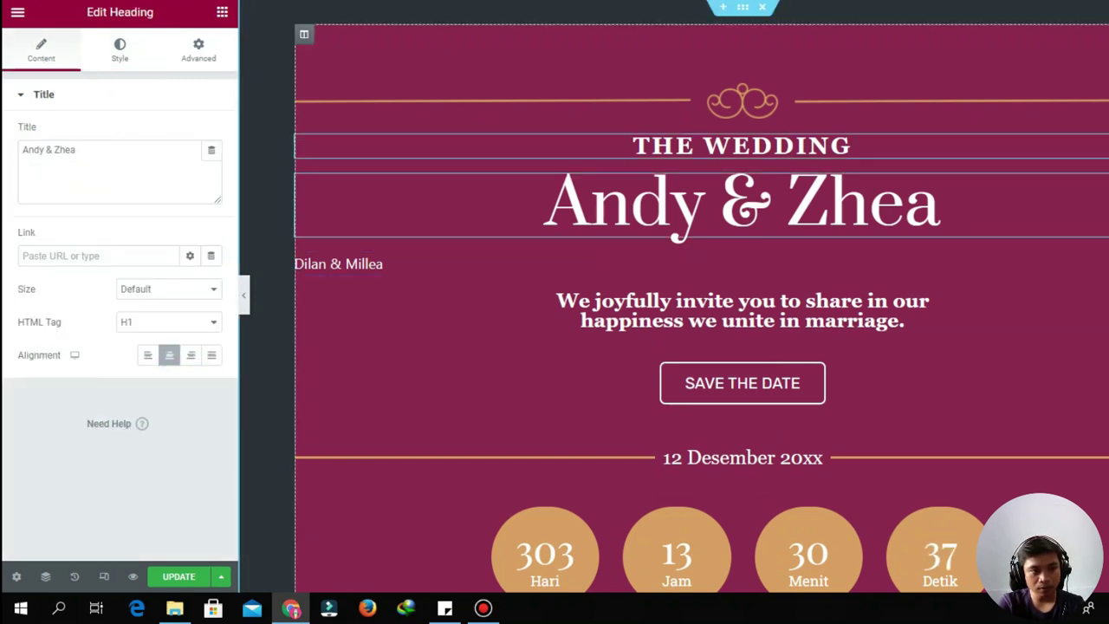
click(120, 50)
click(212, 166)
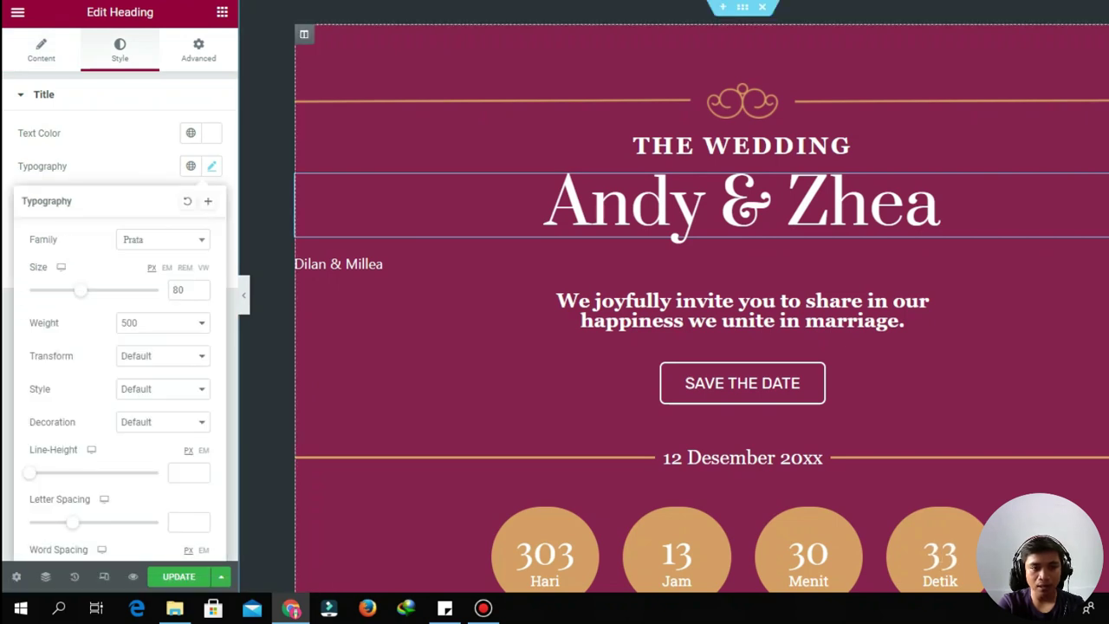
click(339, 263)
click(211, 165)
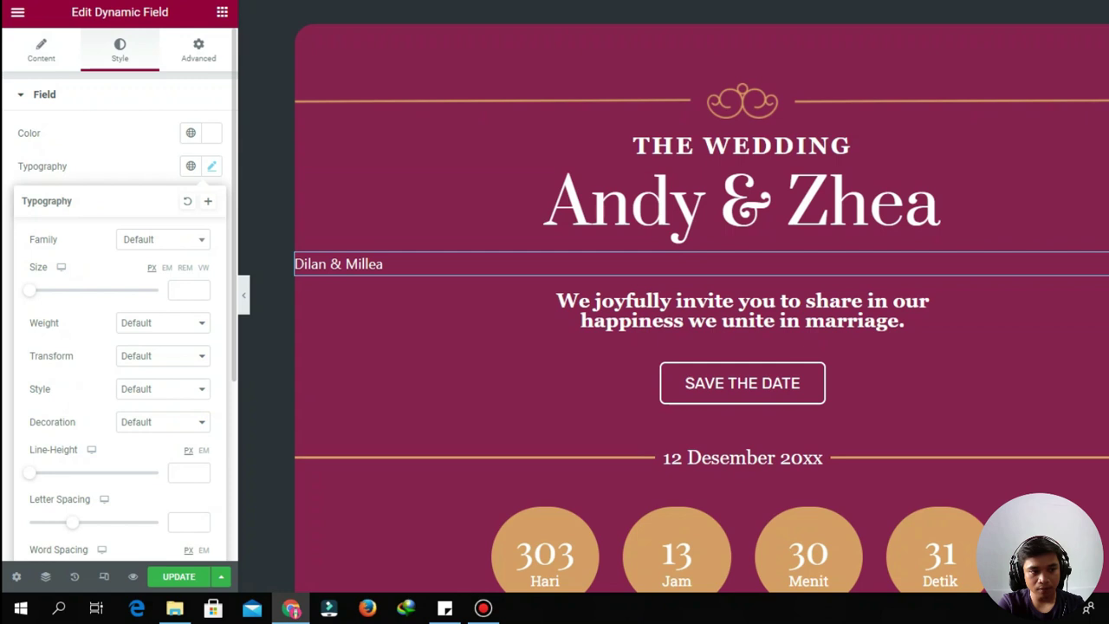
click(162, 239)
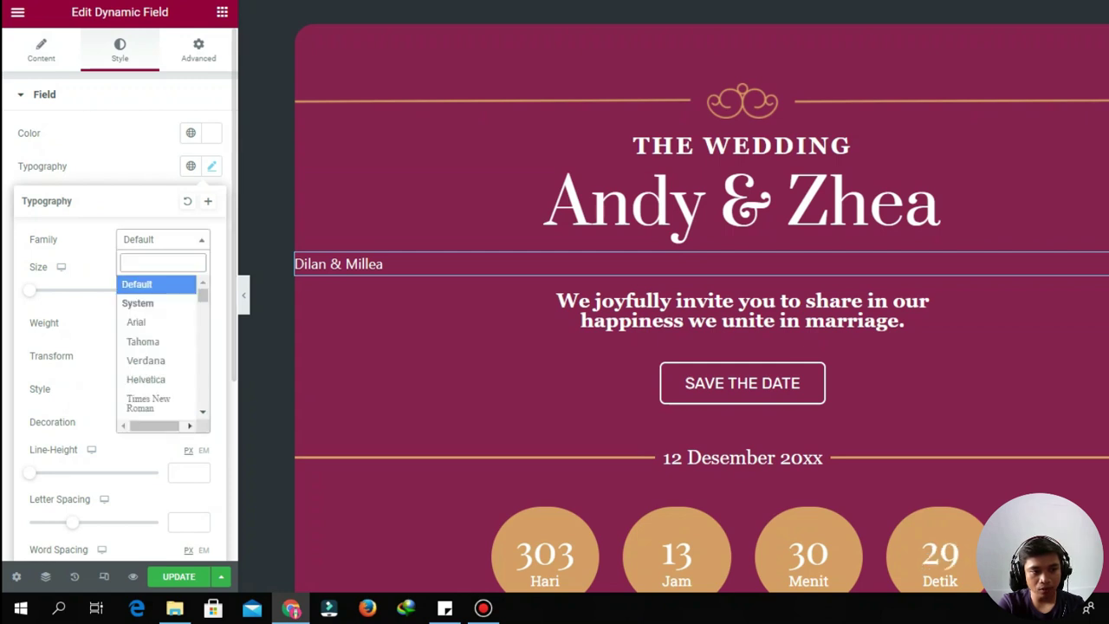
text(prat)
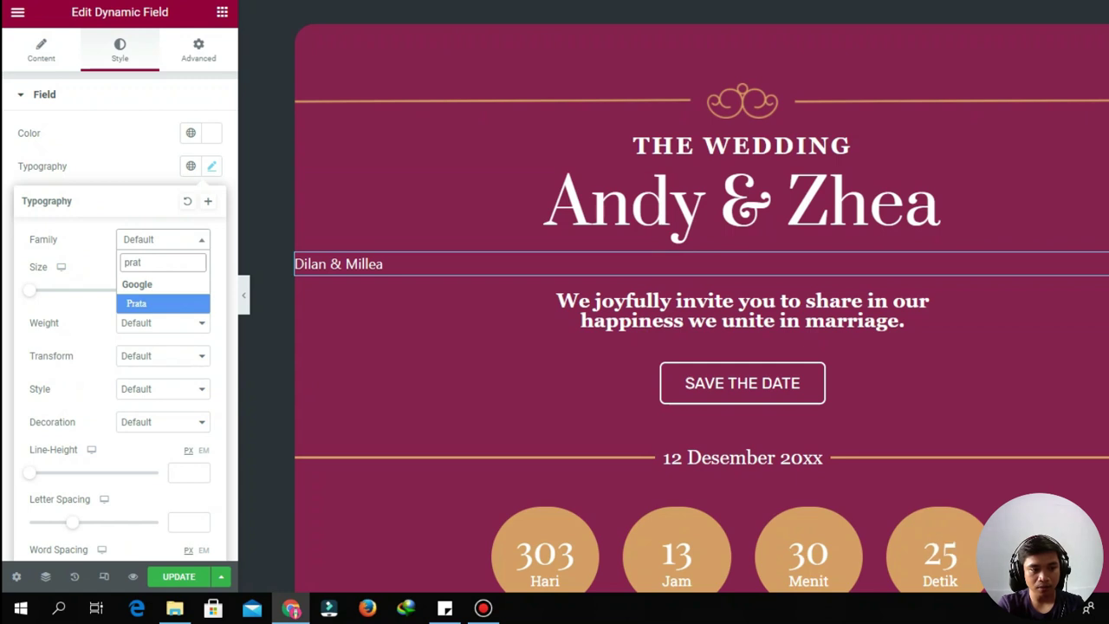
key(Return)
Set the Dynamic Field's font size to 71 px
click(185, 289)
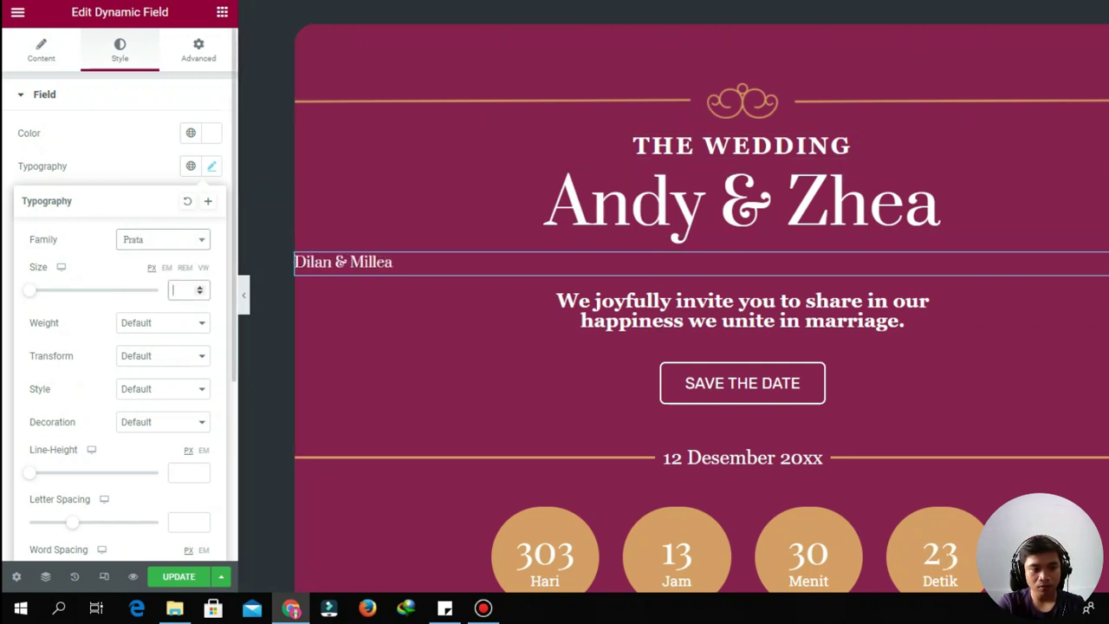
text(10)
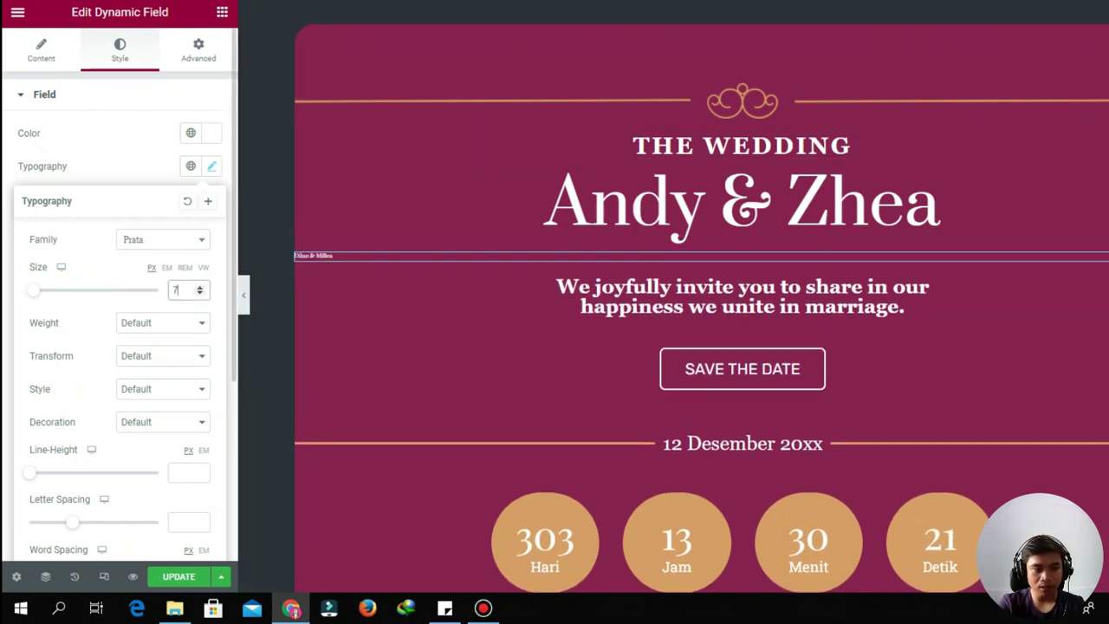
key(Up)
key(Up)
key(Up)
key(Up)
key(Up)
key(Up)
key(Up)
key(Up)
key(Up)
key(Up)
key(Up)
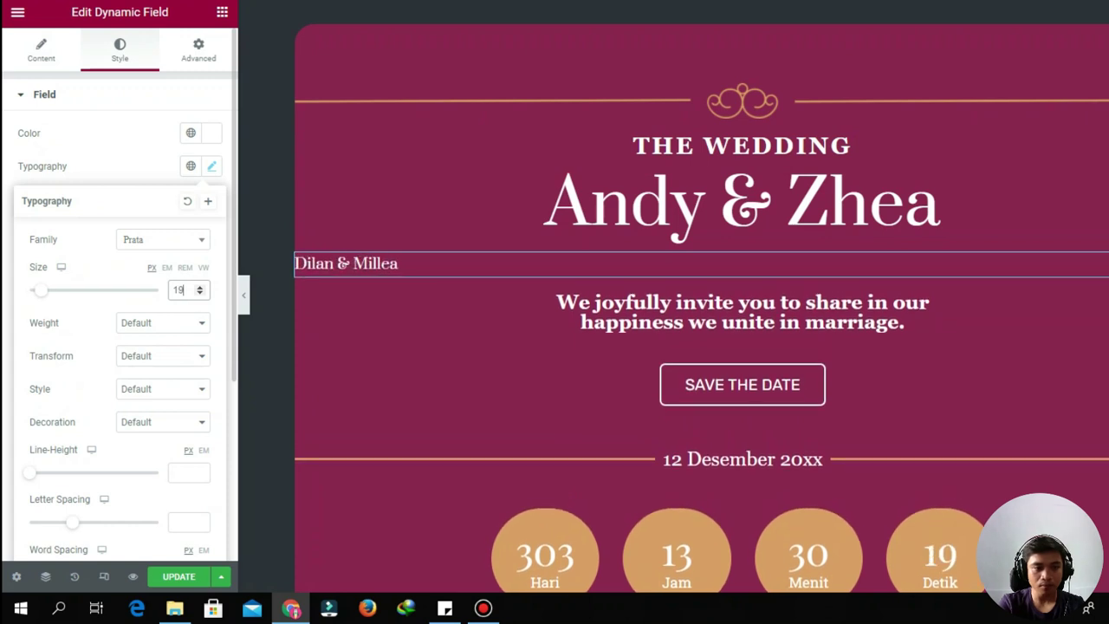
key(Up)
key(Up)
key(Up)
key(Up)
key(Up)
key(Up)
key(Up)
key(Up)
key(Up)
key(Up)
key(Up)
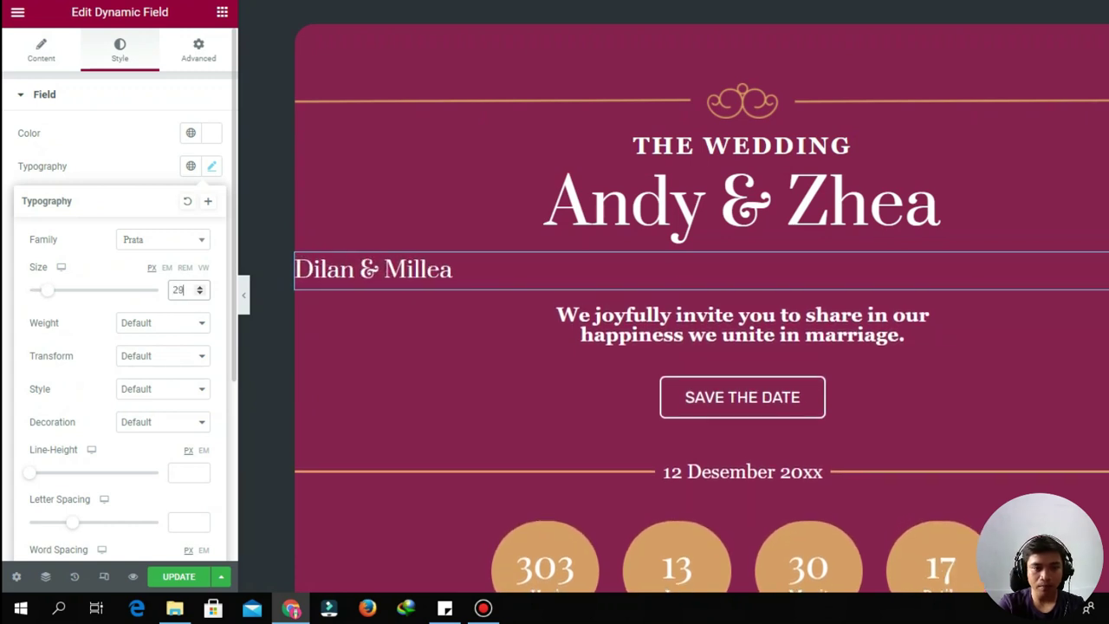
key(Up)
key(Up)
key(Up)
key(Up)
key(Up)
key(Up)
key(Up)
key(Up)
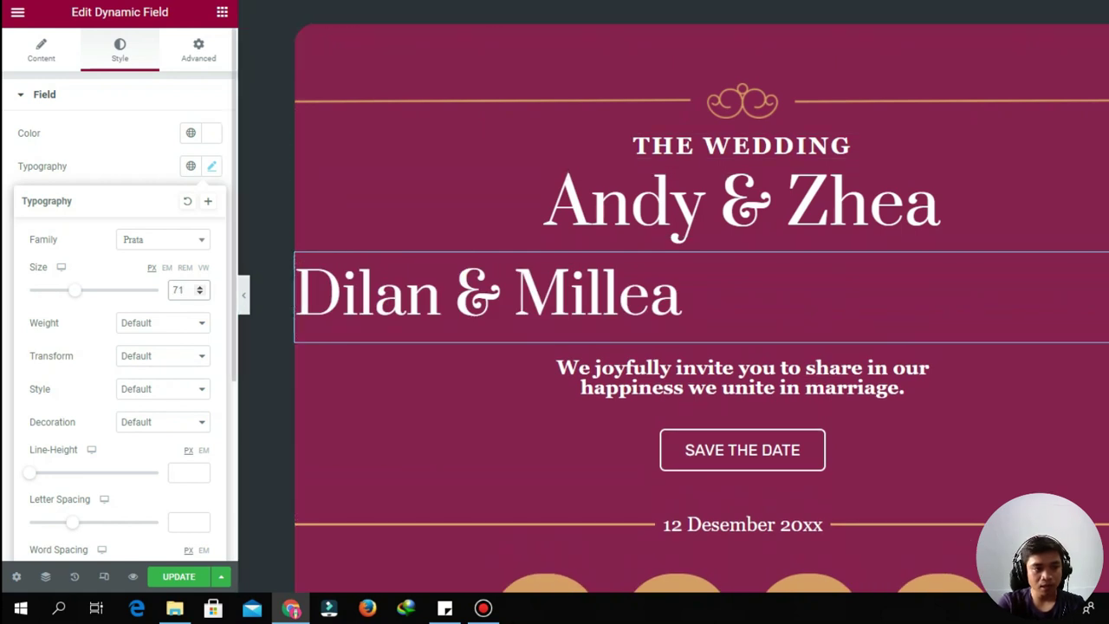
Center the Dynamic Field's widget items alignment and delete the original couple-name heading above it
click(41, 49)
scroll(120, 165, down, 2)
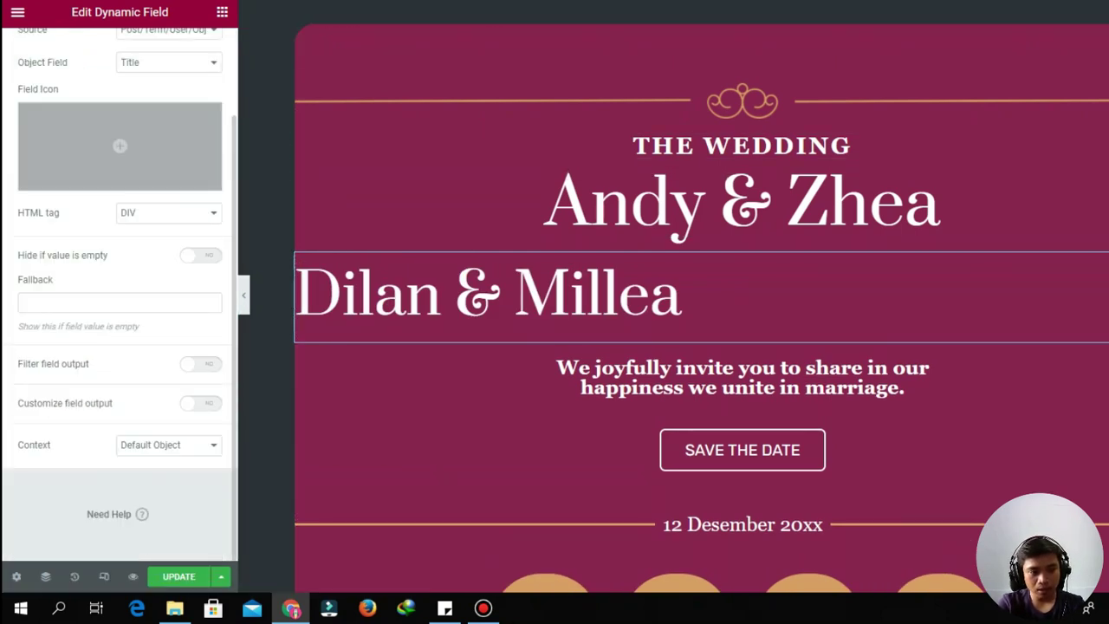
scroll(120, 242, up, 2)
scroll(120, 243, down, 2)
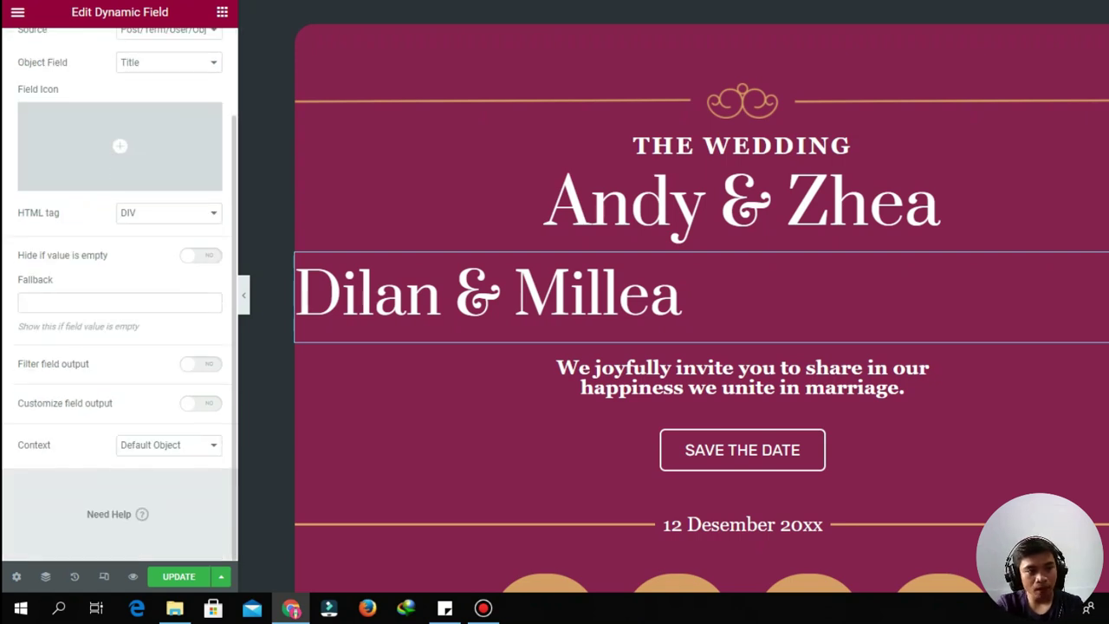
scroll(120, 164, up, 2)
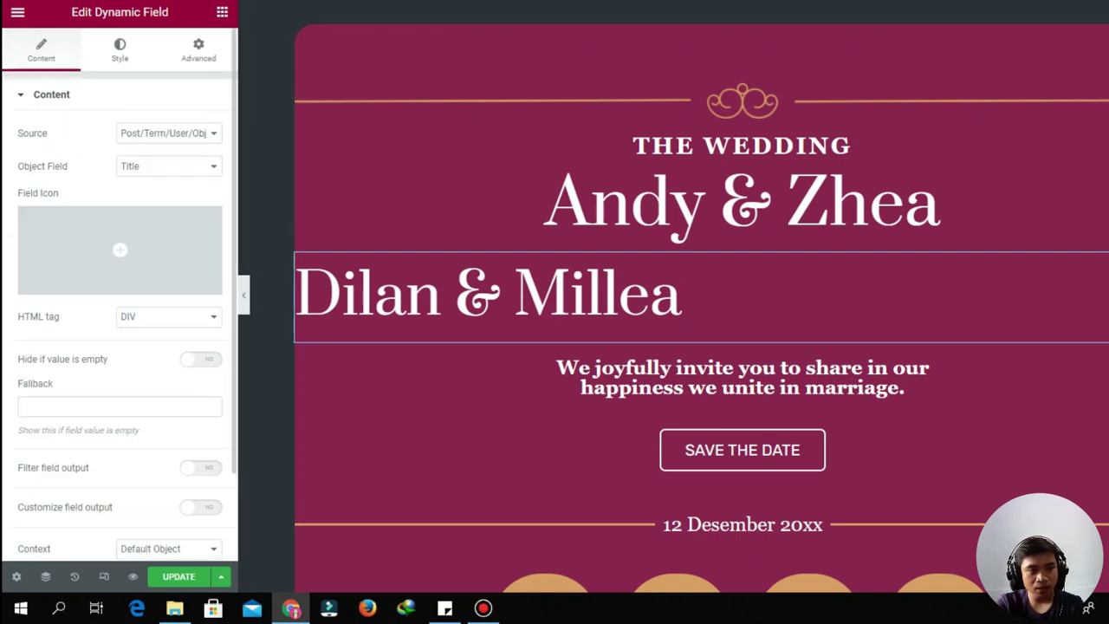
click(120, 50)
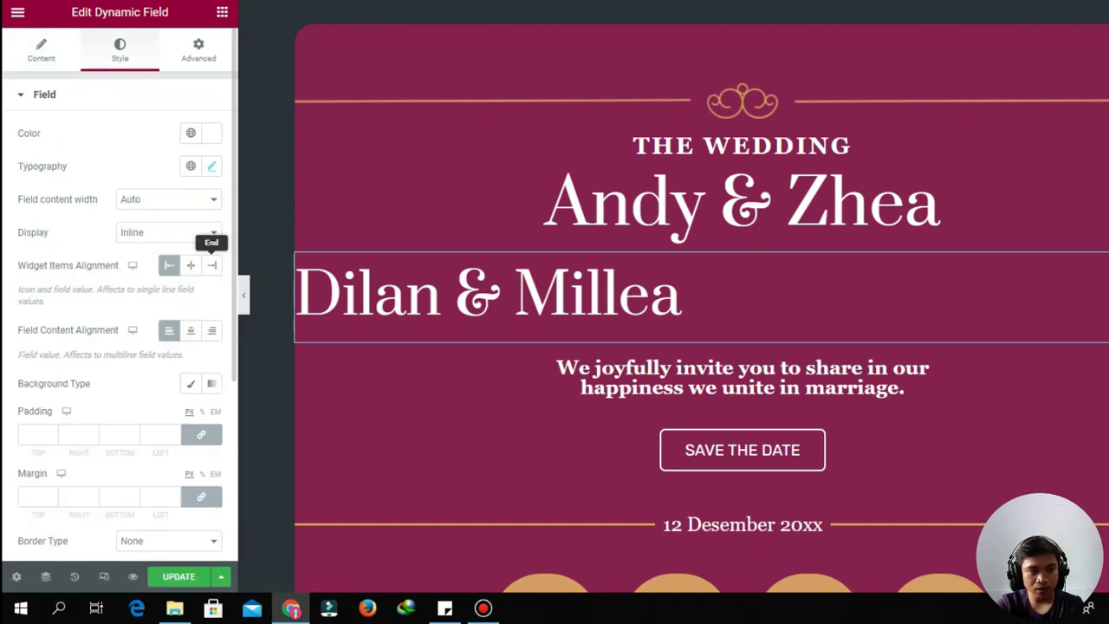
click(191, 265)
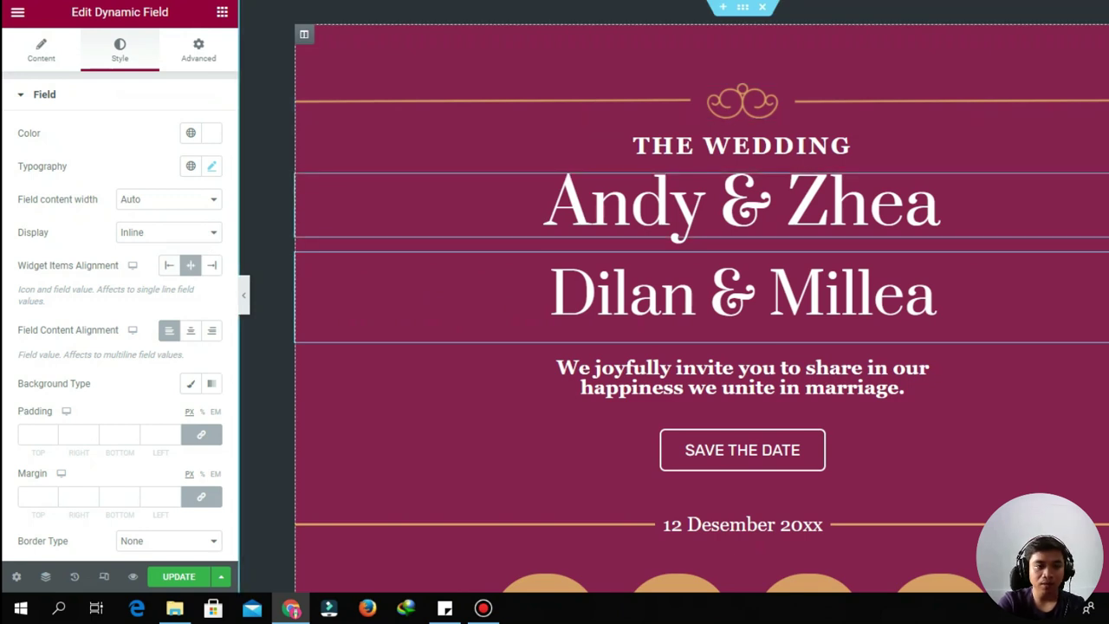
right_click(1062, 205)
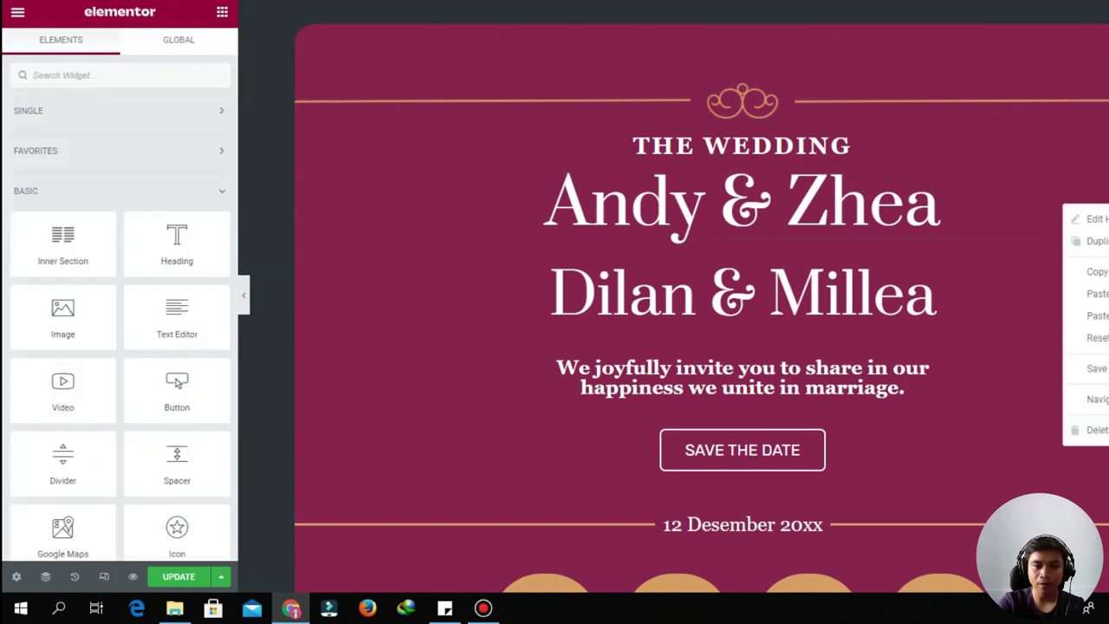
click(1091, 430)
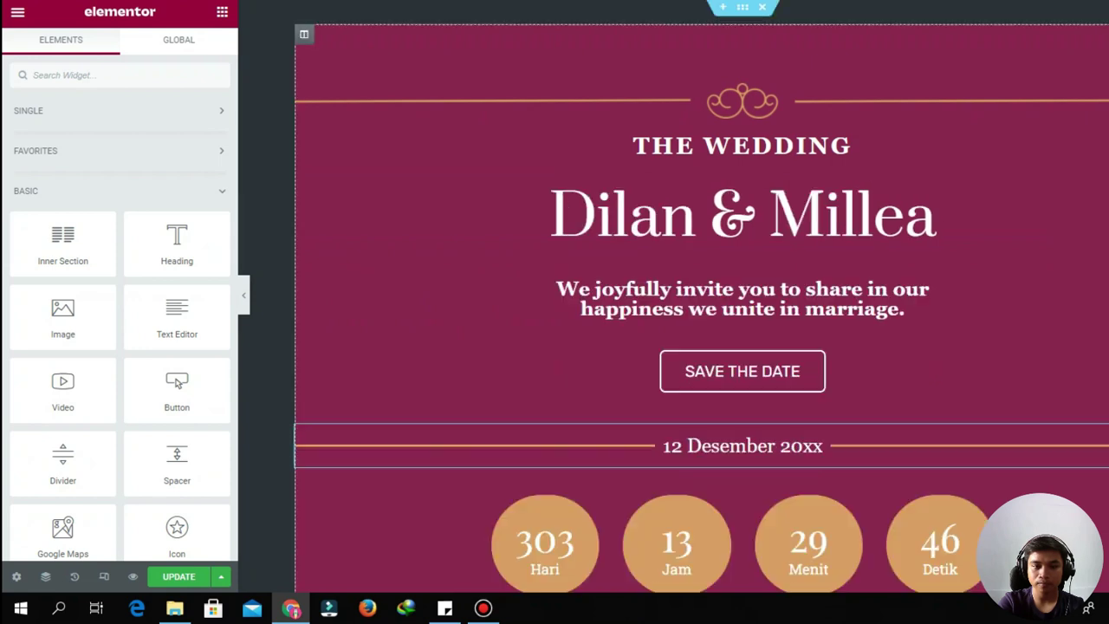
Open the content settings of the Basic Gallery in the "Our Happy Moments Together" section
scroll(702, 294, down, 3)
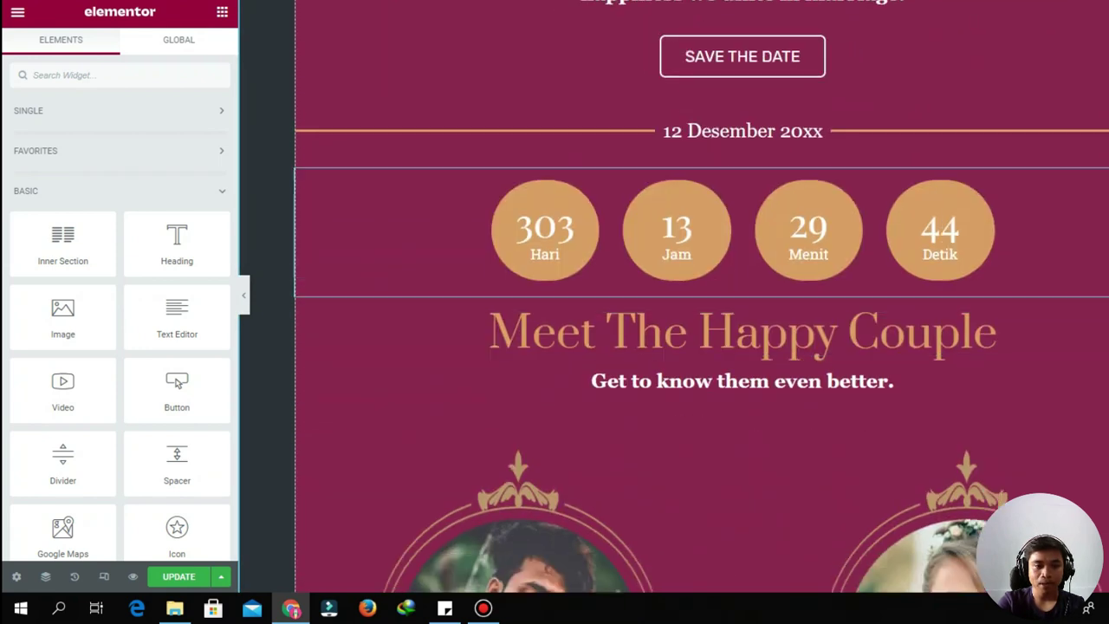
scroll(702, 294, down, 3)
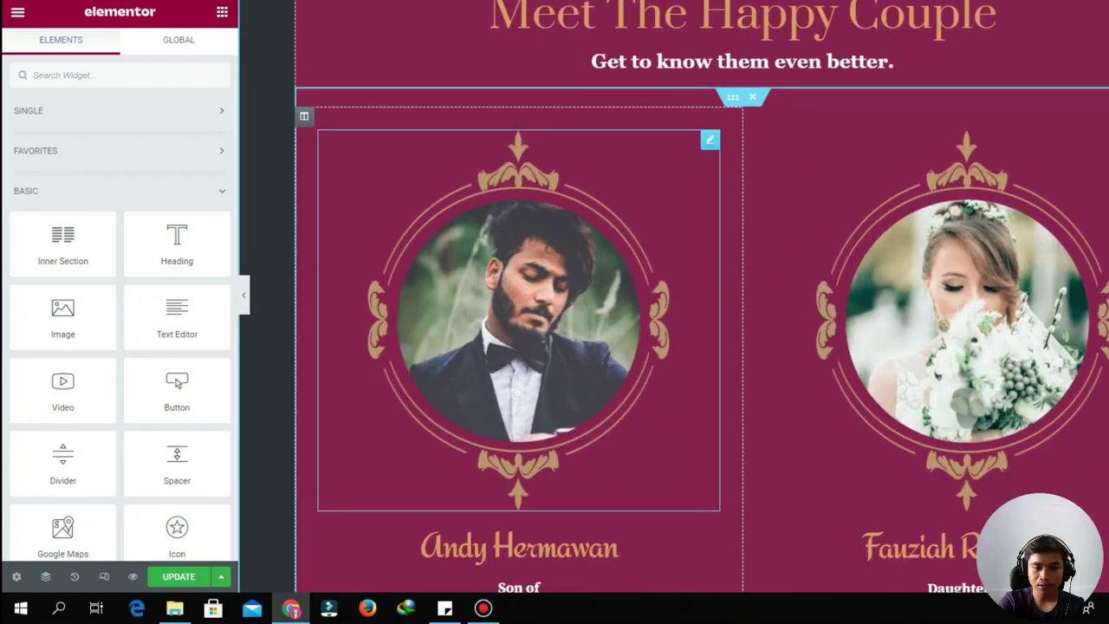
scroll(702, 294, down, 10)
scroll(701, 295, down, 4)
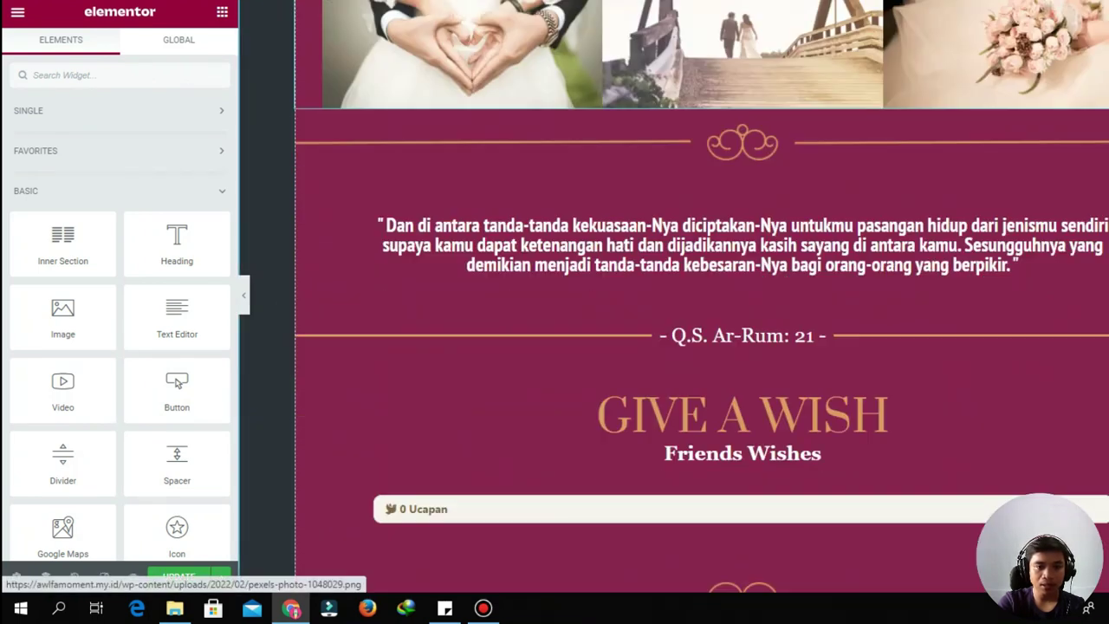
scroll(701, 294, up, 5)
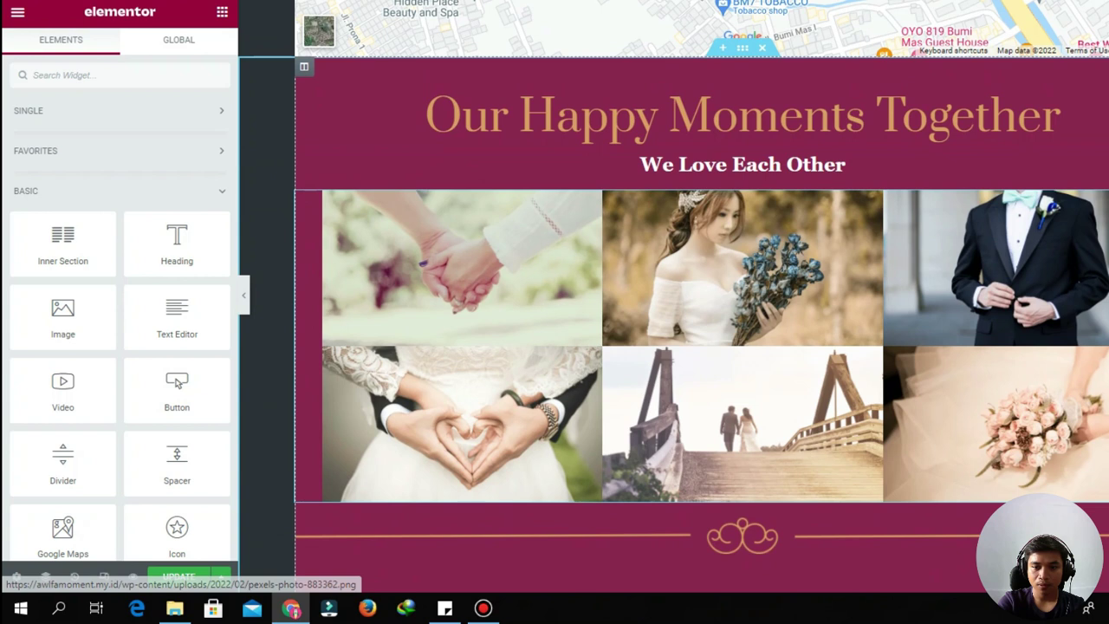
click(743, 345)
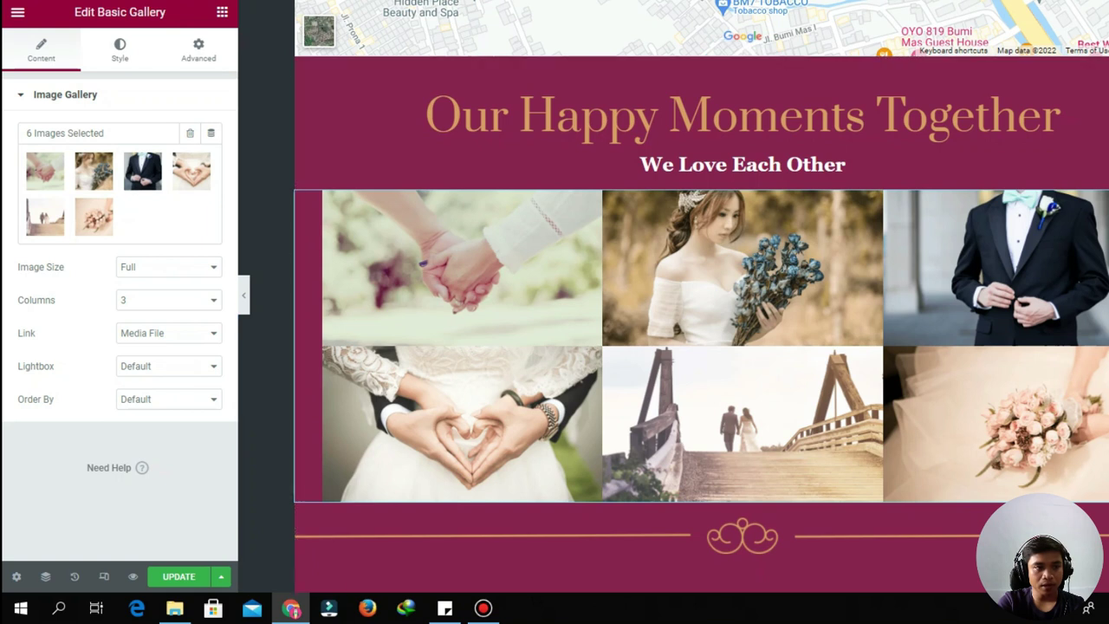
click(222, 11)
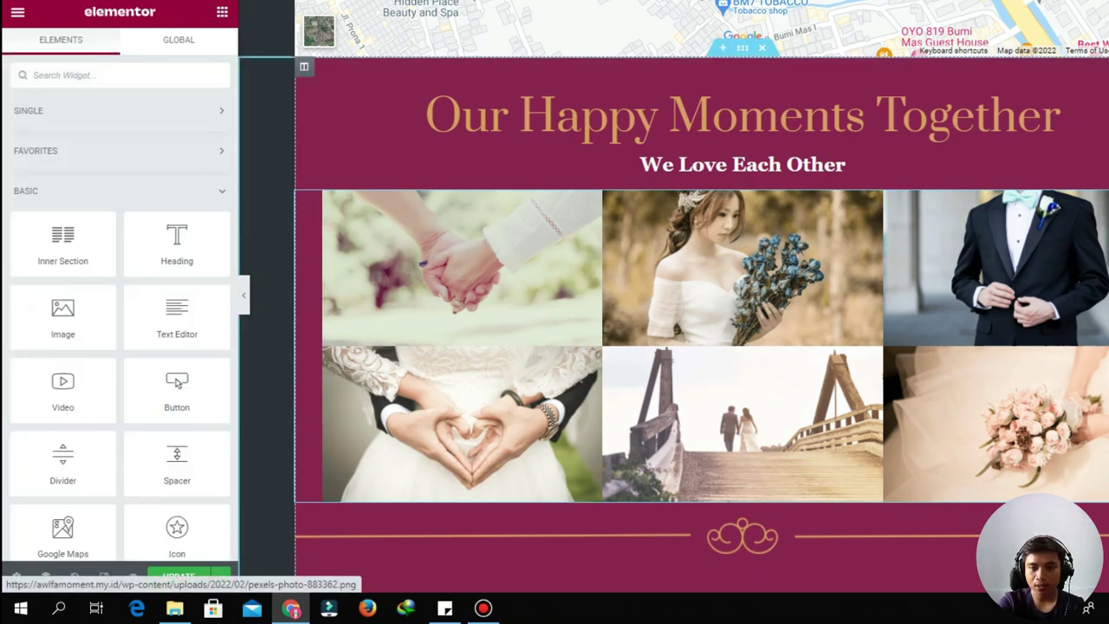
click(461, 268)
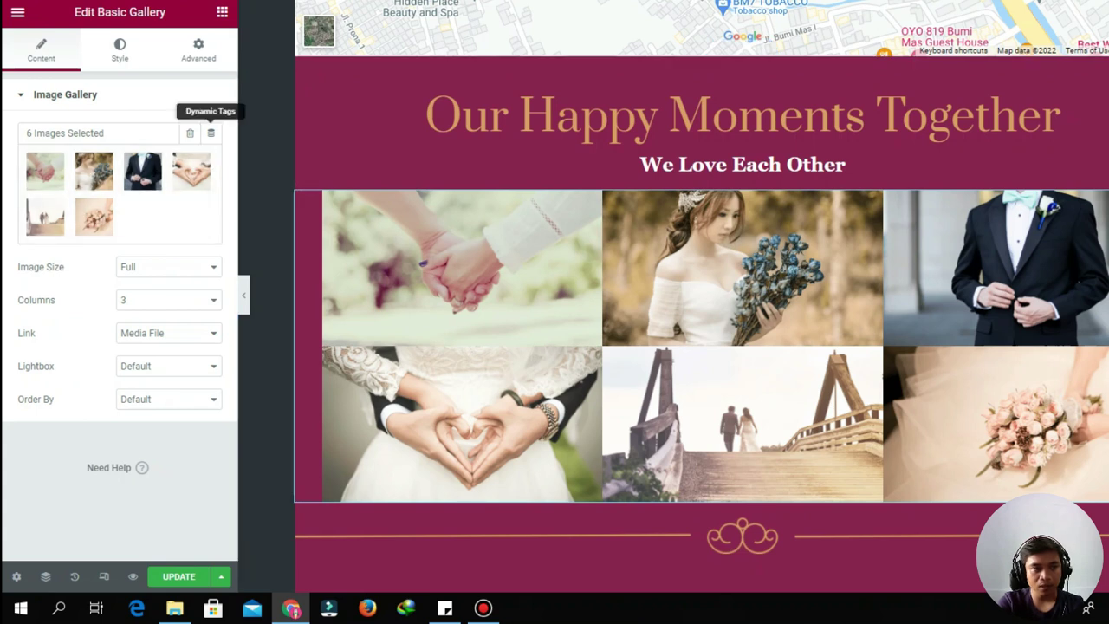